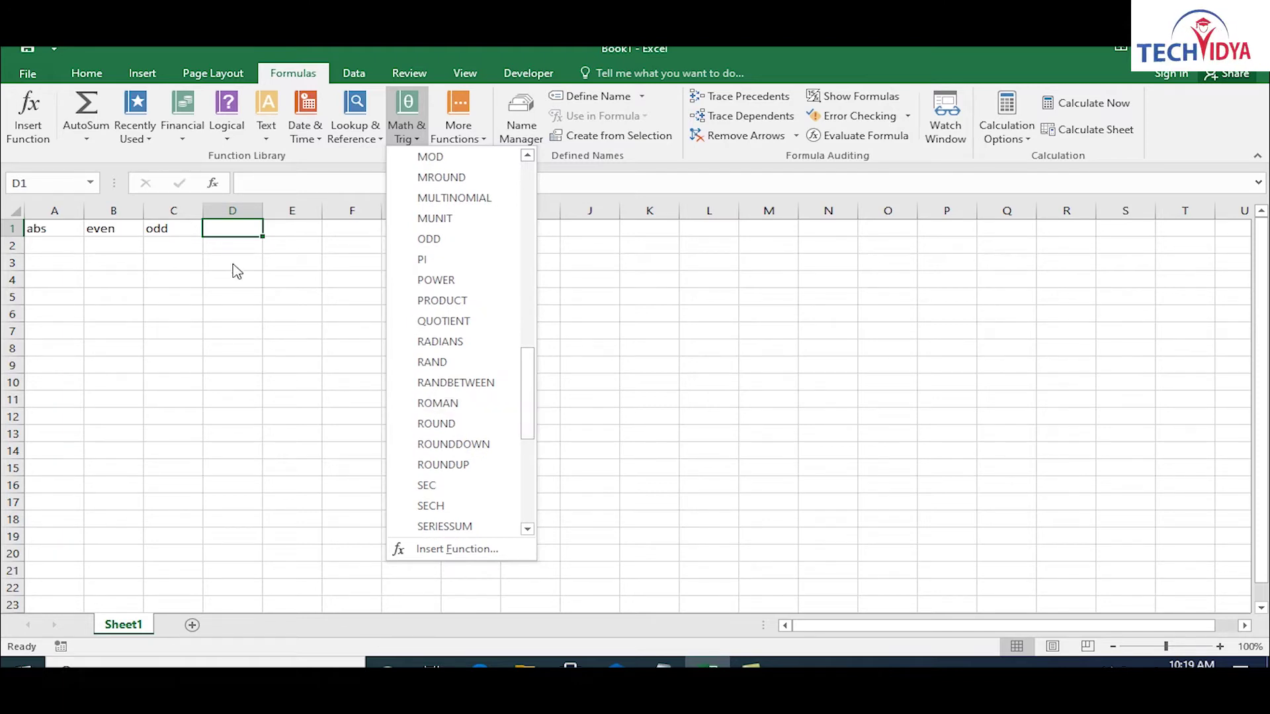
- Enter the function names fact, int and round as headings in cells D1 to F1
{"action": "left_click", "coordinate": [222, 232]}
{"action": "type", "text": "fact"}
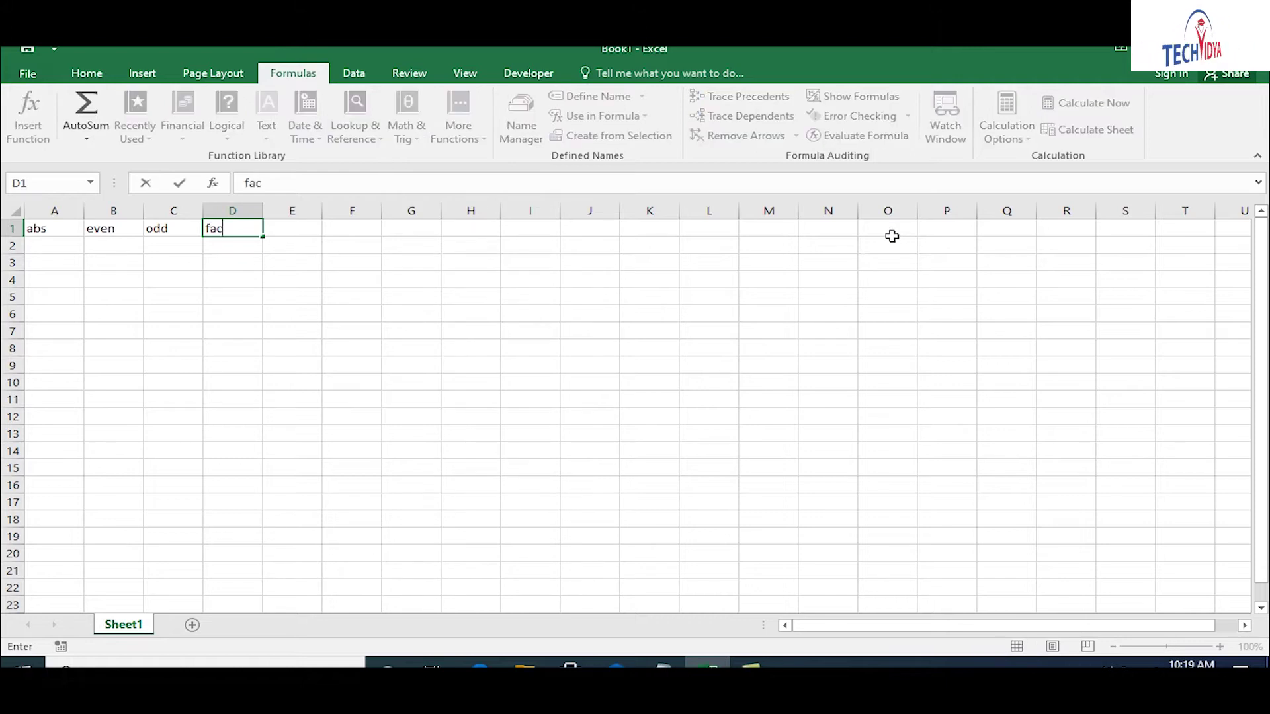
{"action": "key", "text": "Tab"}
{"action": "type", "text": "int"}
{"action": "key", "text": "Tab"}
{"action": "type", "text": "rount"}
{"action": "key", "text": "Tab"}
{"action": "key", "text": "Left"}
{"action": "key", "text": "F2"}
{"action": "key", "text": "BackSpace"}
{"action": "key", "text": "BackSpace"}
{"action": "type", "text": "nd"}
{"action": "key", "text": "Tab"}
- Add the headings roundup in G1 and rounddown in H1
{"action": "type", "text": "routn"}
{"action": "key", "text": "BackSpace"}
{"action": "key", "text": "BackSpace"}
{"action": "type", "text": "ndup"}
{"action": "key", "text": "Tab"}
{"action": "type", "text": "rounddown"}
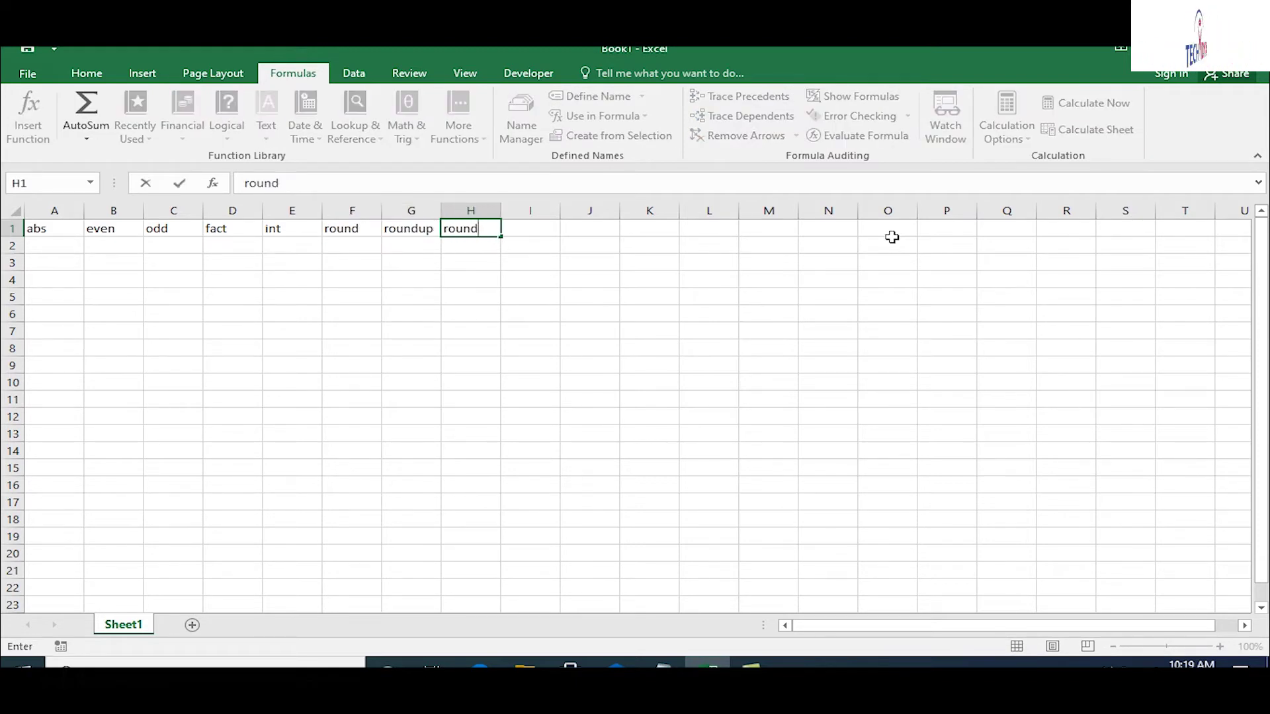
{"action": "key", "text": "Tab"}
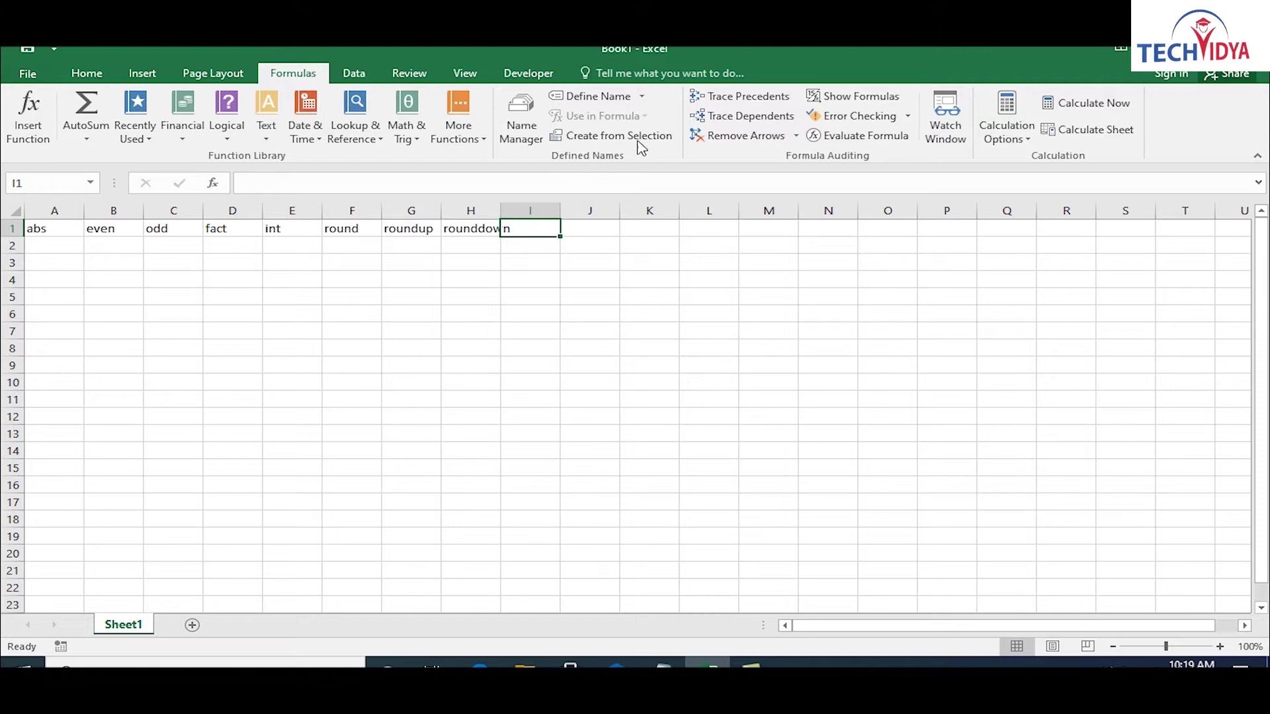
- Browse the math and trigonometry functions for more names, and enter roman in I1 and power in J1
{"action": "left_click", "coordinate": [406, 129]}
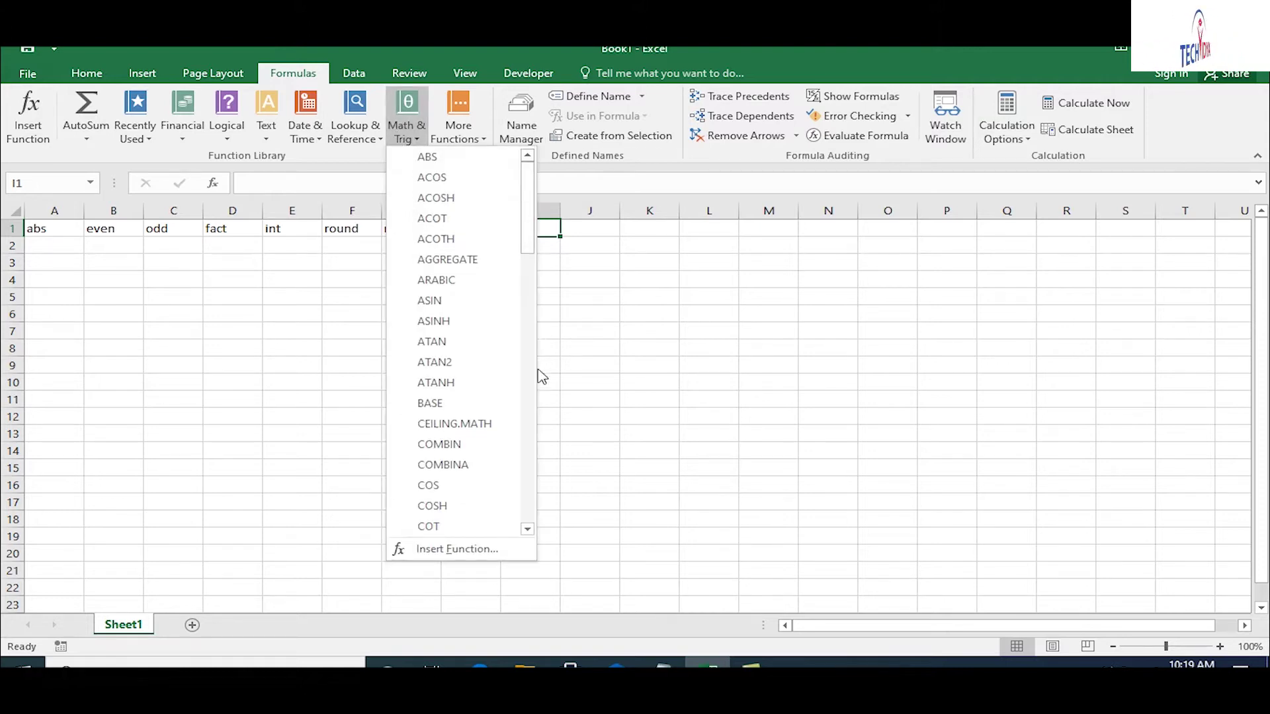
{"action": "left_click_drag", "start_coordinate": [529, 193], "coordinate": [558, 379]}
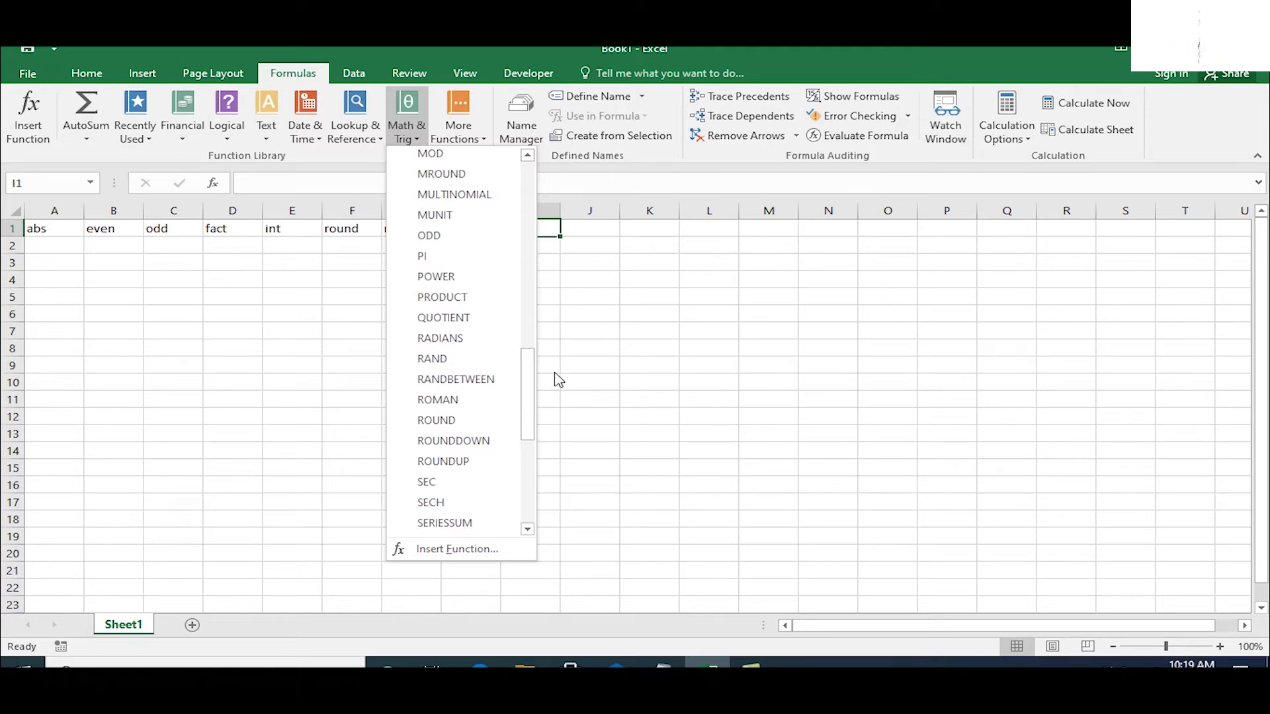
{"action": "left_click", "coordinate": [559, 379]}
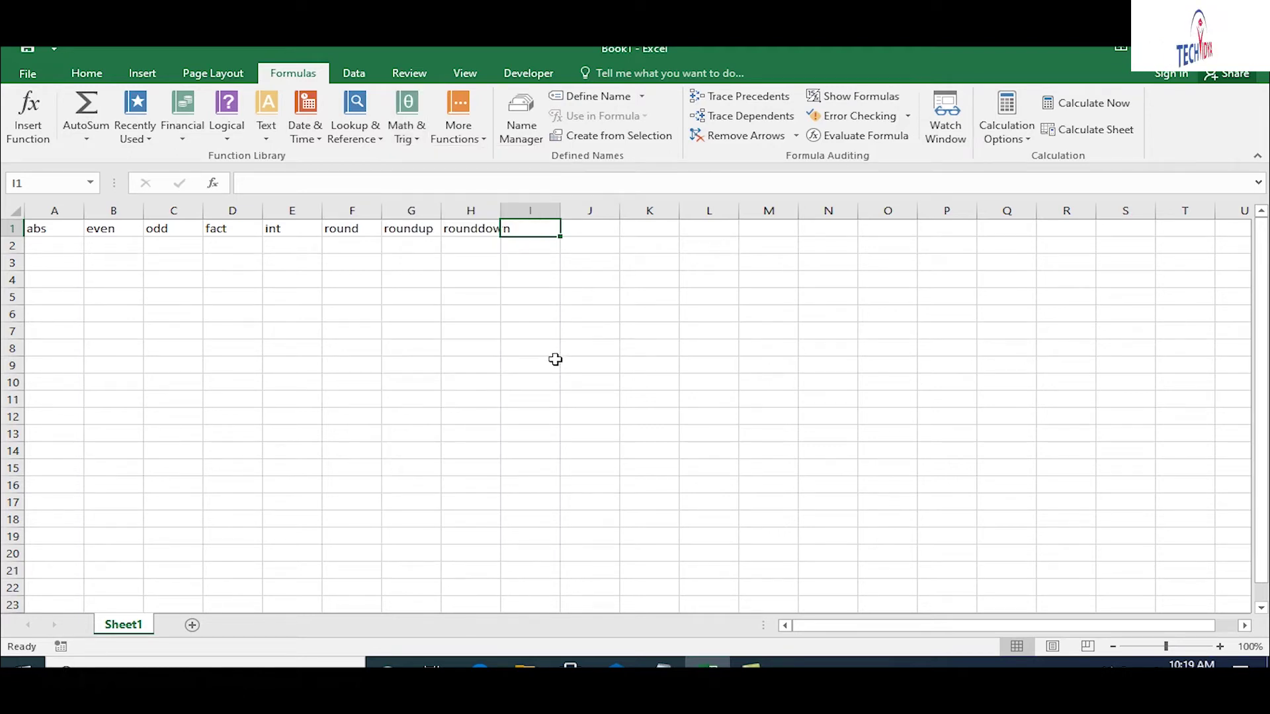
{"action": "type", "text": "roman"}
{"action": "key", "text": "Tab"}
{"action": "type", "text": "p"}
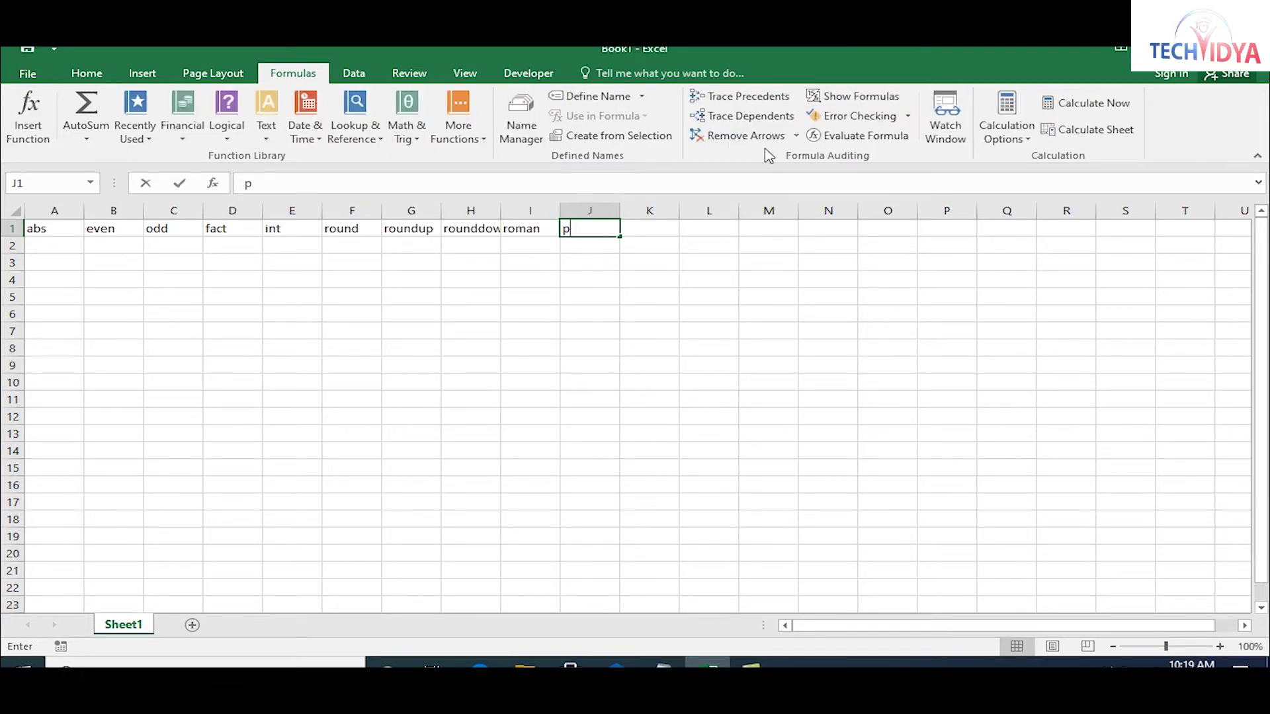
{"action": "type", "text": "ower"}
{"action": "key", "text": "Tab"}
- Enter the headings sqt, sumsq and sumproduct in cells K1 to M1
{"action": "type", "text": "sqr"}
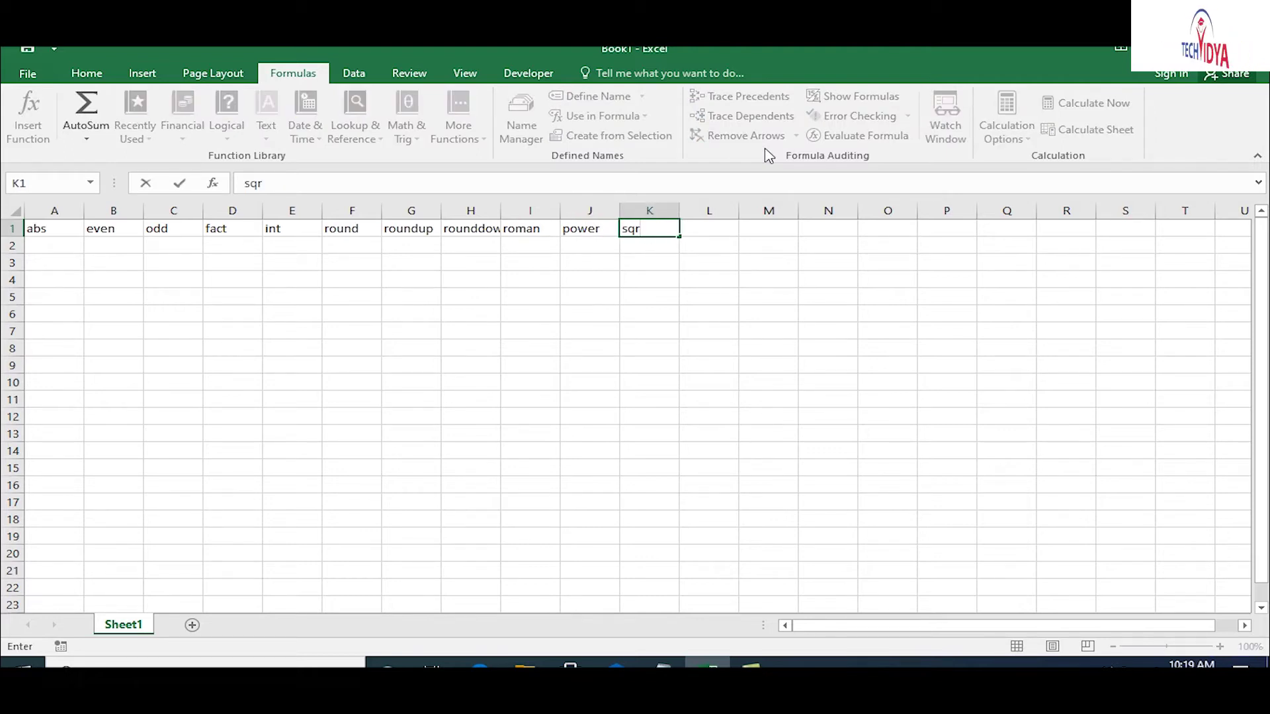
{"action": "type", "text": "t"}
{"action": "key", "text": "Tab"}
{"action": "type", "text": "sumsq"}
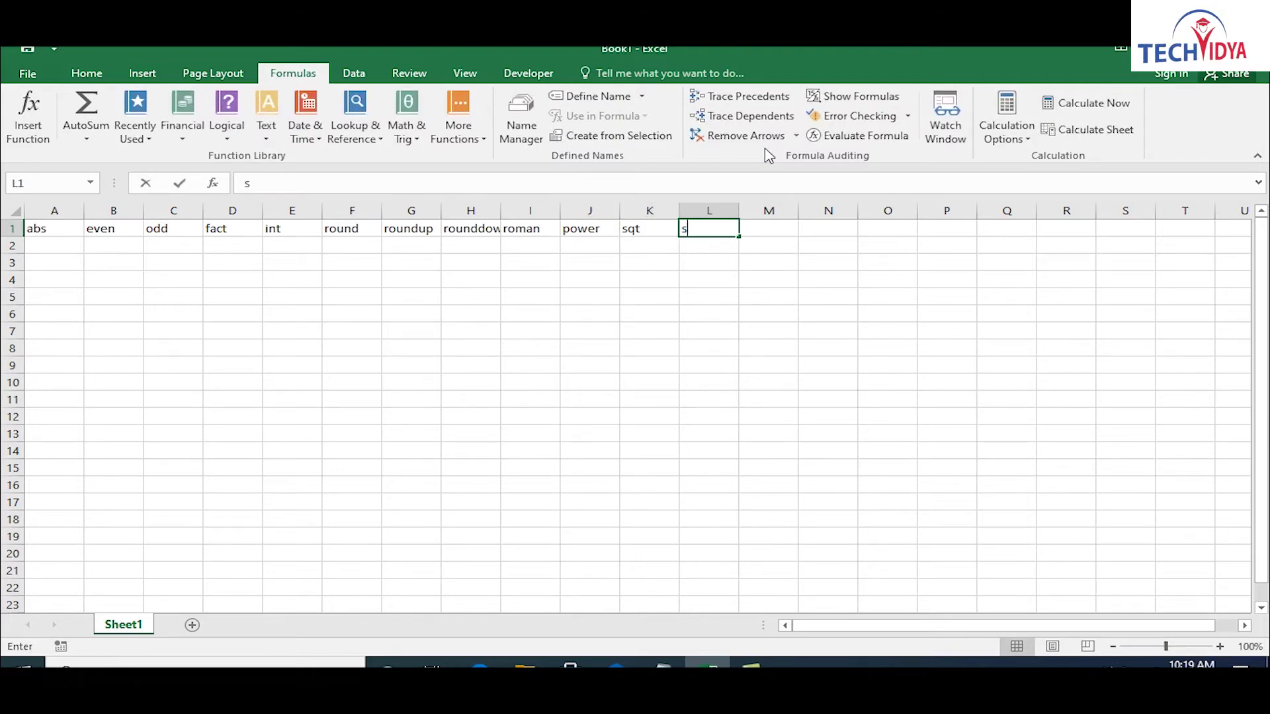
{"action": "key", "text": "ctrl+Return"}
{"action": "key", "text": "Tab"}
{"action": "type", "text": "sum"}
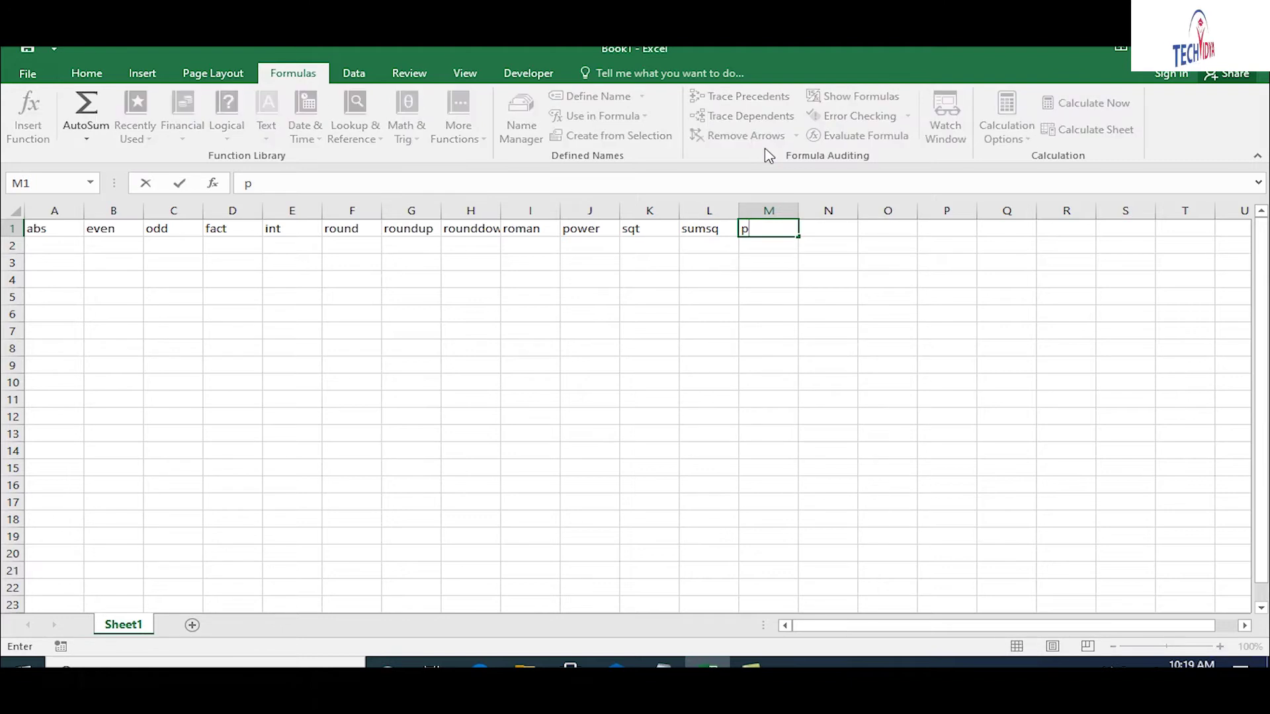
{"action": "type", "text": "product"}
{"action": "key", "text": "Tab"}
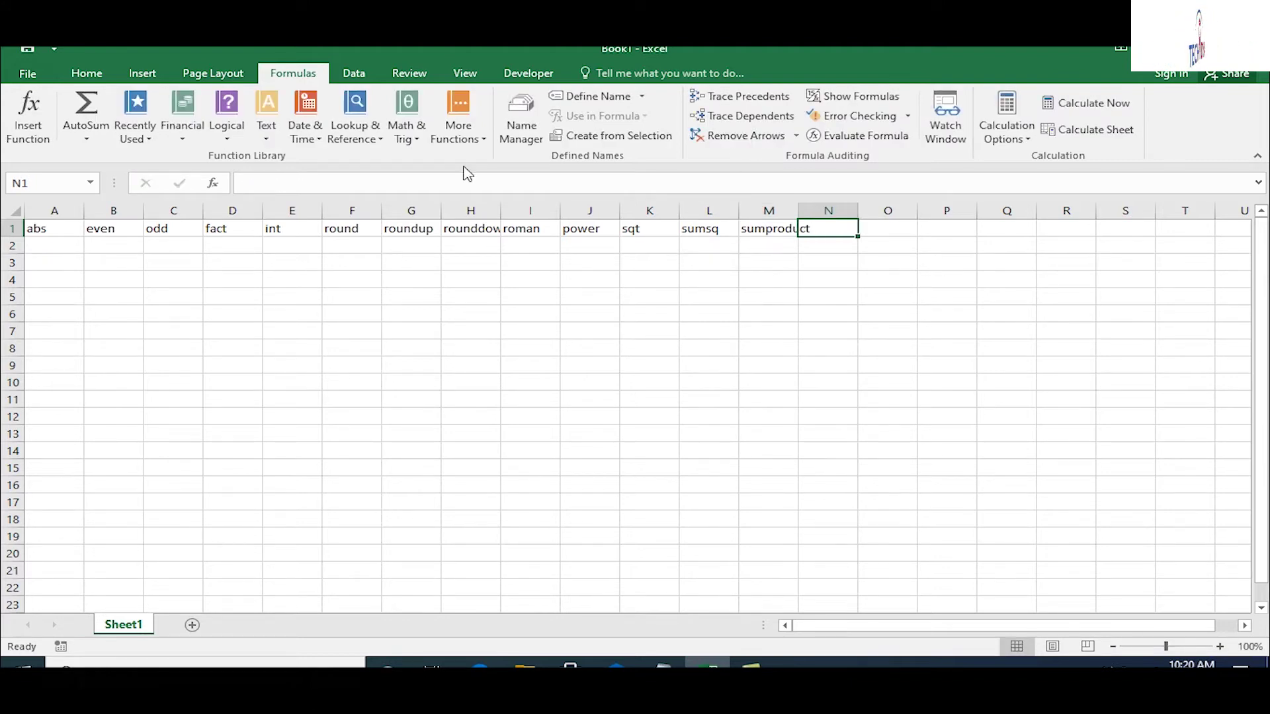
- Browse the math and trigonometry functions again, and enter mround, sumif and sumifs in cells N1 to P1
{"action": "left_click", "coordinate": [406, 118]}
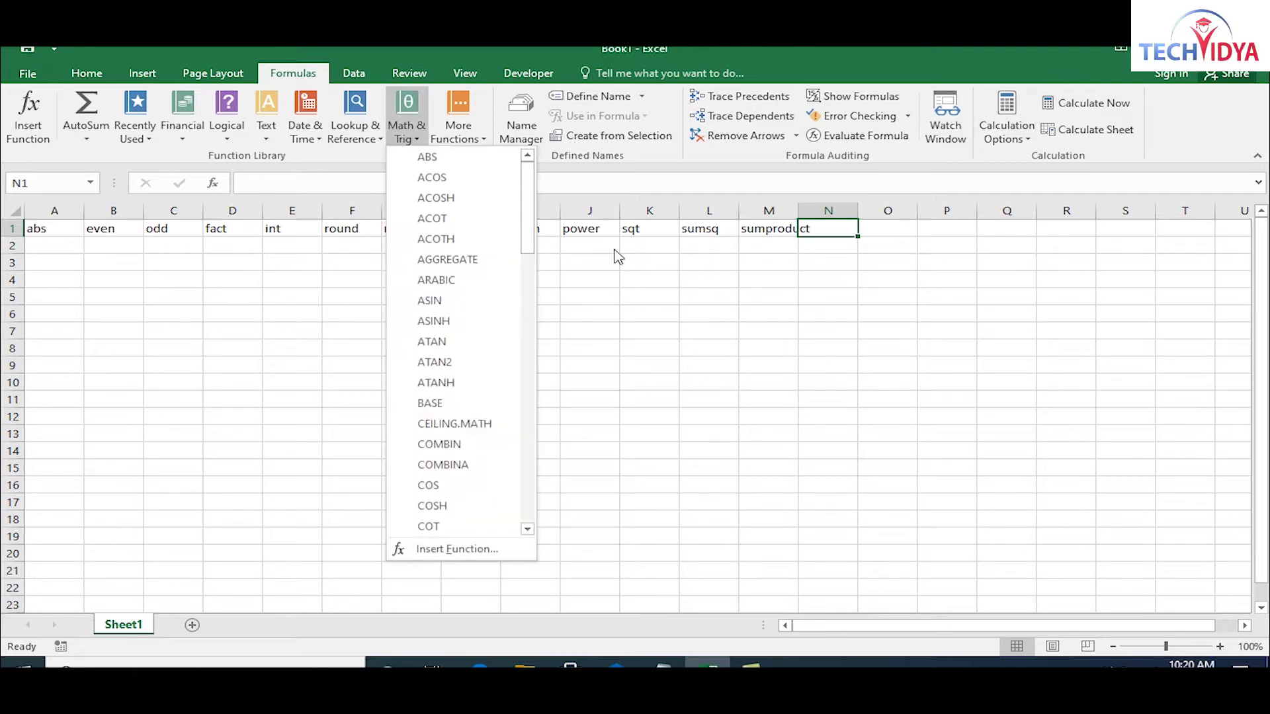
{"action": "left_click_drag", "start_coordinate": [533, 238], "coordinate": [531, 370]}
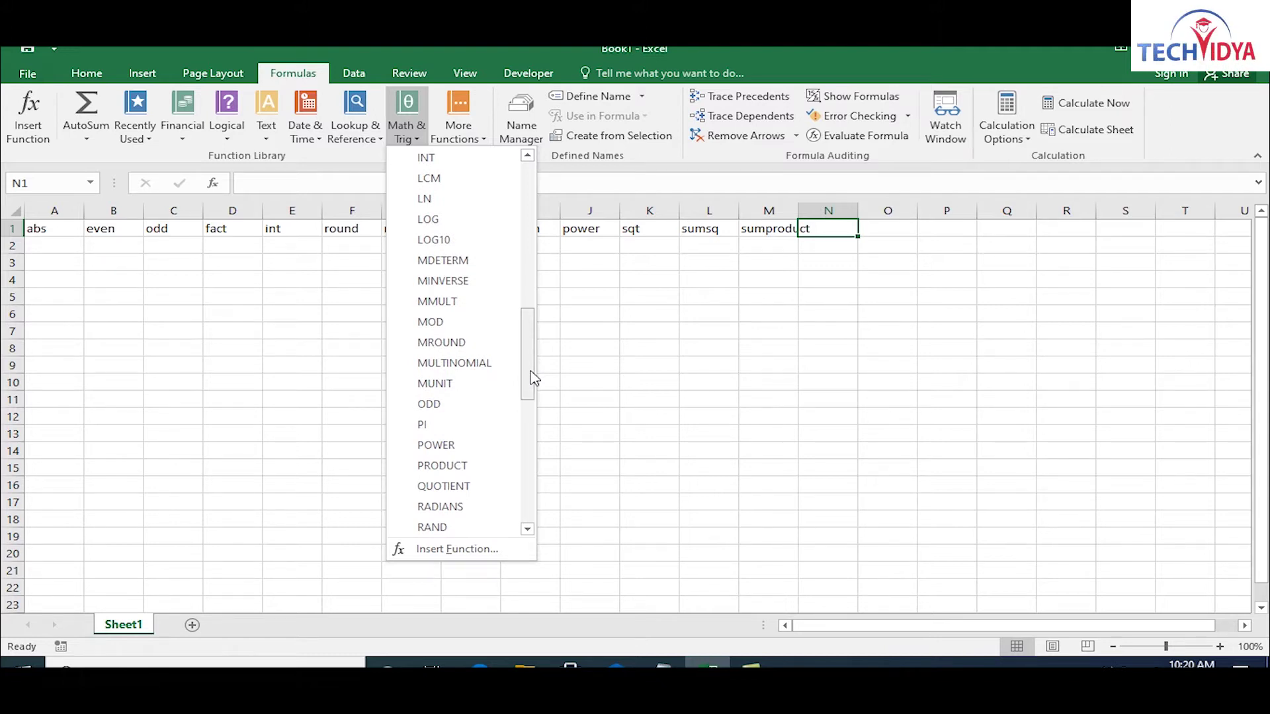
{"action": "key", "text": "Escape"}
{"action": "type", "text": "mround"}
{"action": "key", "text": "Tab"}
{"action": "type", "text": "sumi"}
{"action": "key", "text": "Tab"}
{"action": "type", "text": "sumifs"}
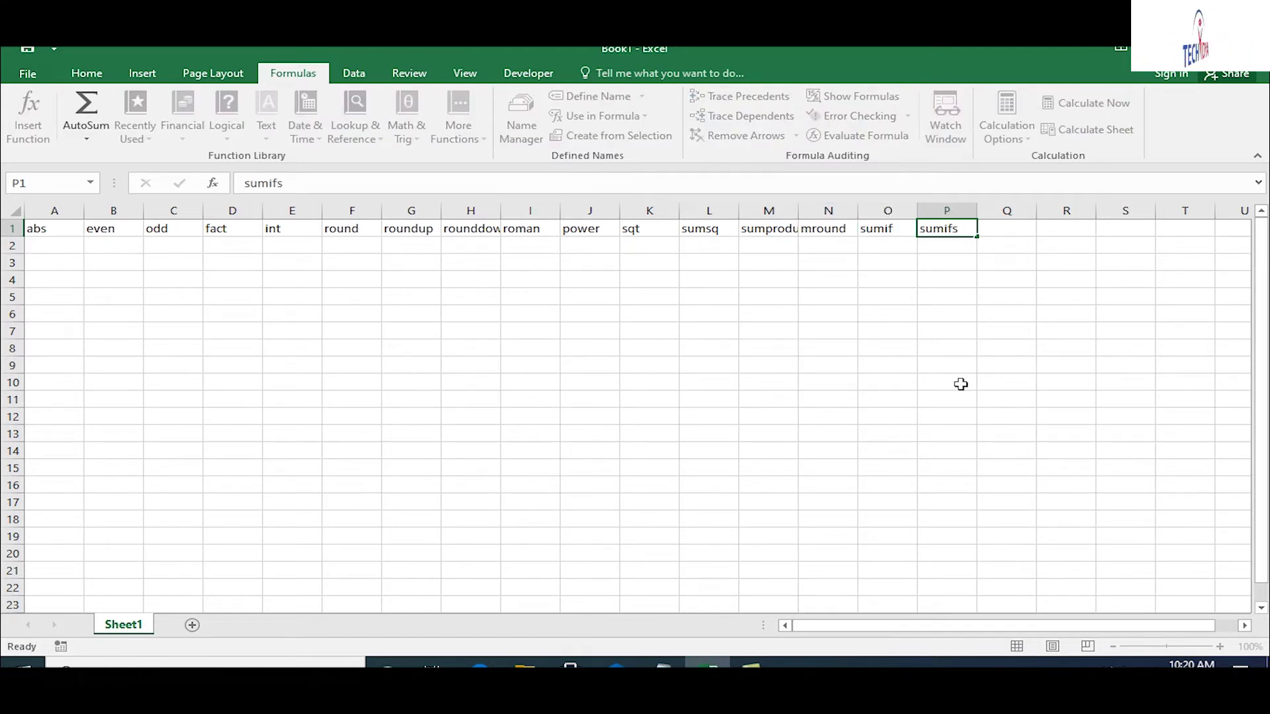
{"action": "key", "text": "Tab"}
- Make the whole heading row A1 to P1 bold
{"action": "key", "text": "Left"}
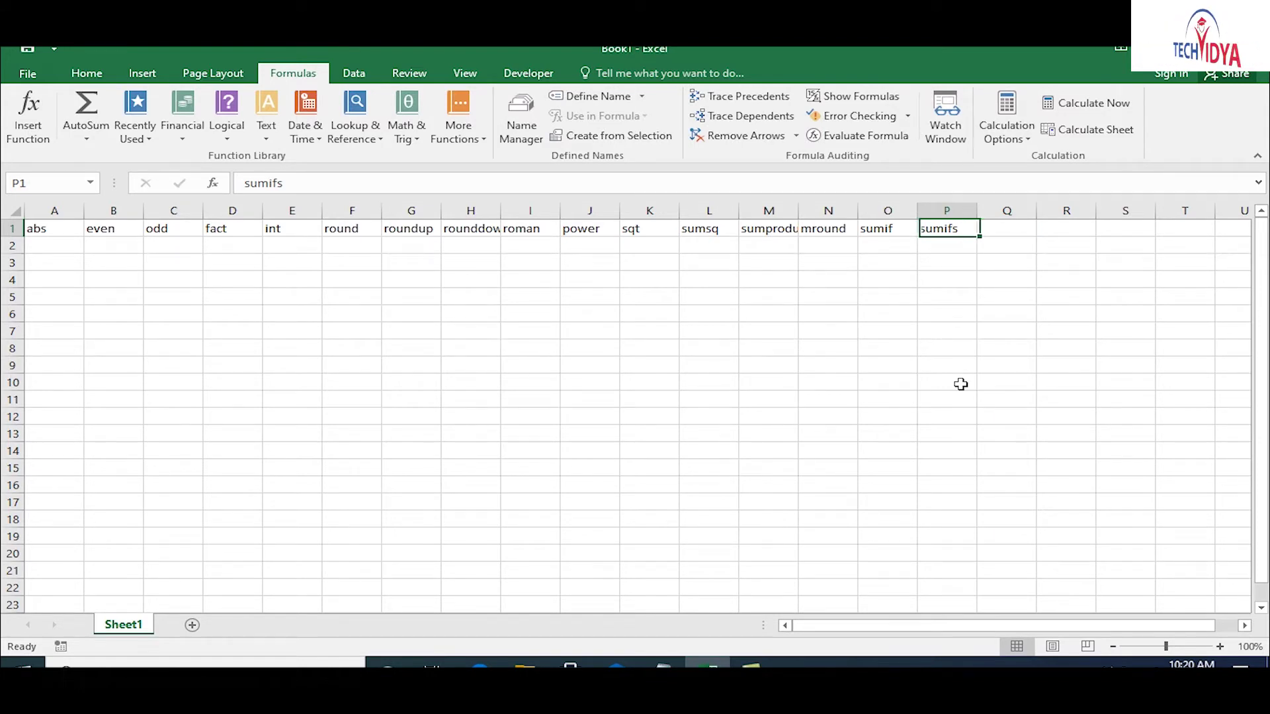
{"action": "key", "text": "ctrl+shift+Left"}
{"action": "key", "text": "ctrl+b"}
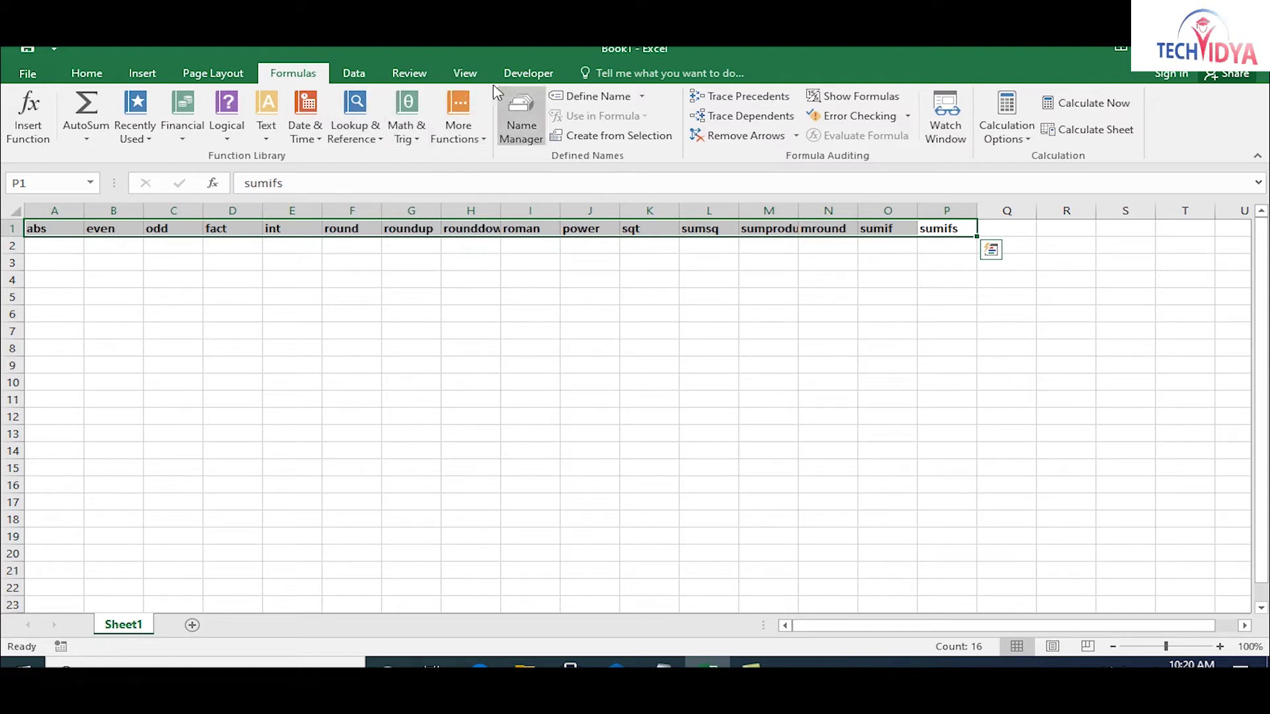
{"action": "left_click", "coordinate": [465, 74]}
{"action": "left_click", "coordinate": [600, 136]}
{"action": "left_click", "coordinate": [618, 177]}
{"action": "left_click", "coordinate": [352, 327]}
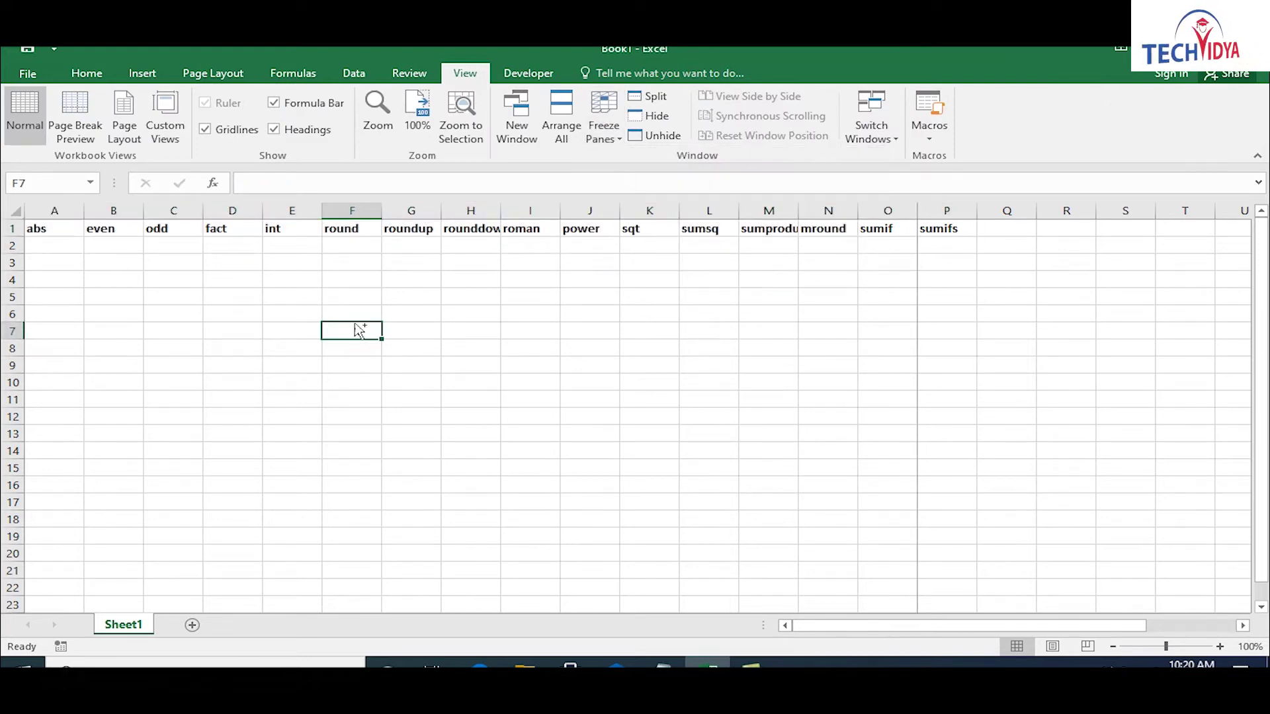
{"action": "left_click", "coordinate": [603, 129]}
{"action": "left_click", "coordinate": [650, 182]}
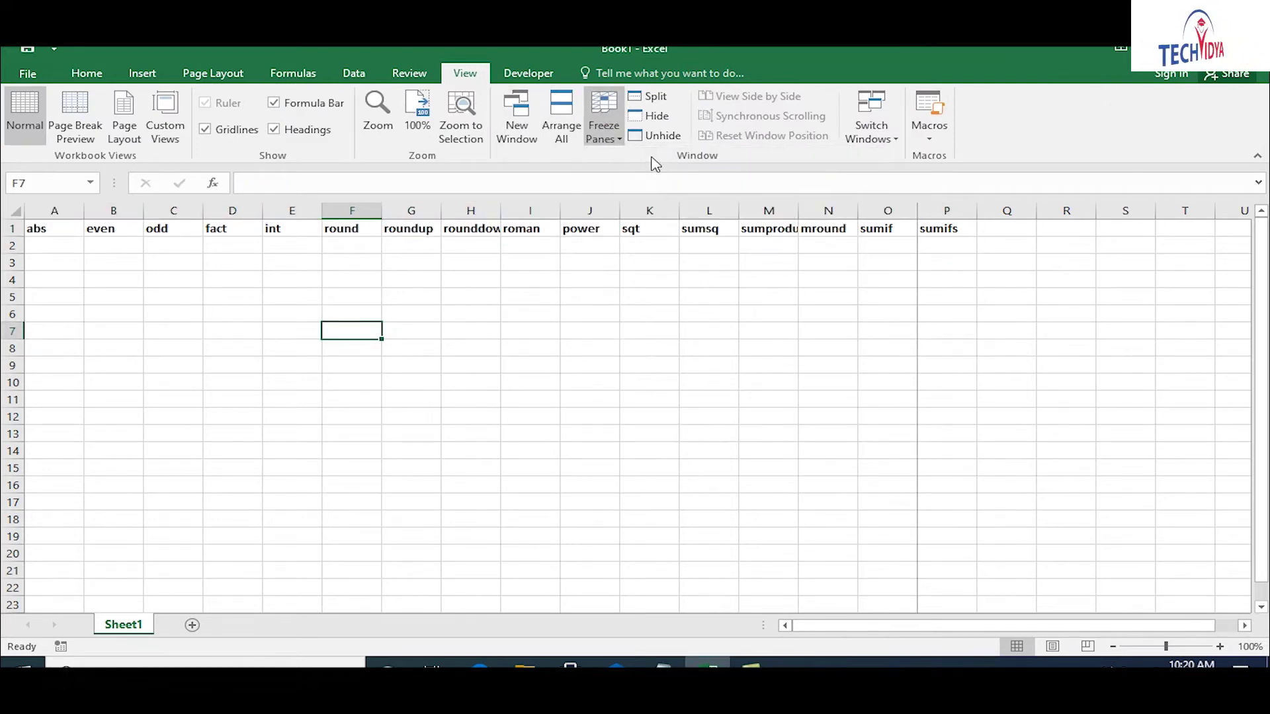
- Freeze the panes at cell A2 so the heading row stays in view
{"action": "left_click", "coordinate": [62, 246]}
{"action": "left_click", "coordinate": [600, 129]}
{"action": "left_click", "coordinate": [653, 168]}
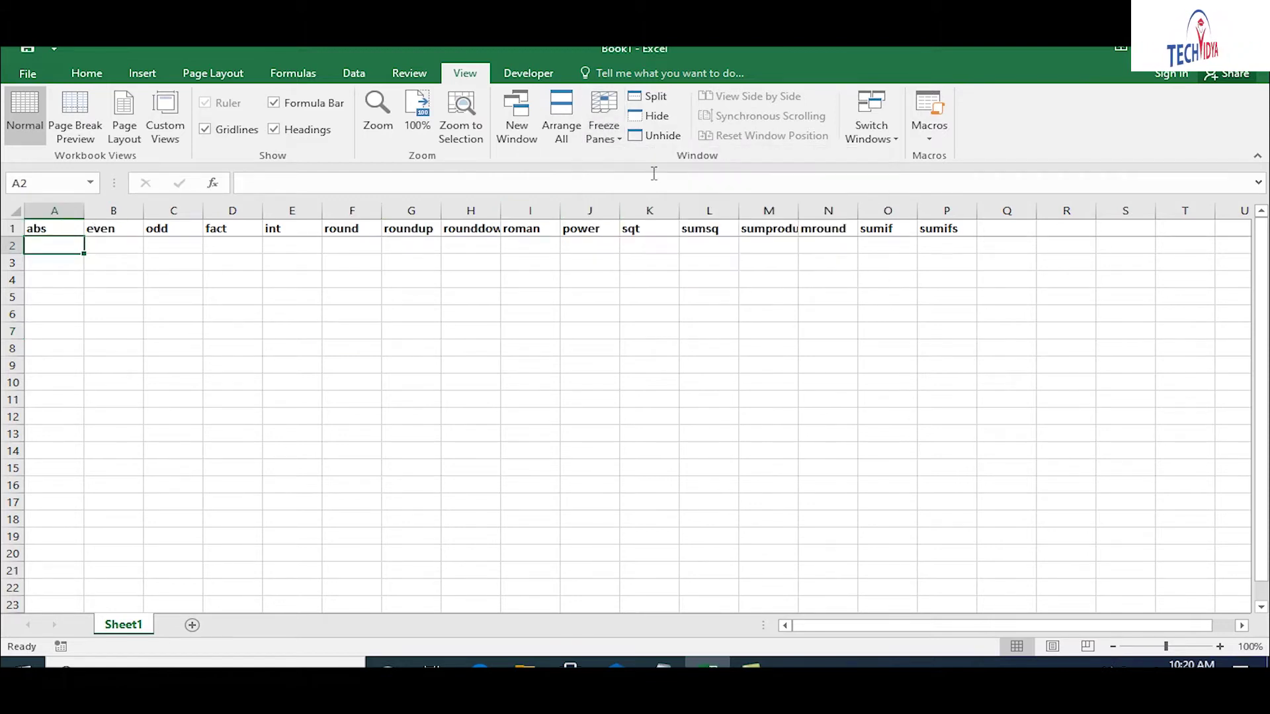
- Enter the labels abs in A4 and absolute in B4
{"action": "left_click", "coordinate": [59, 279]}
{"action": "type", "text": "abs"}
{"action": "key", "text": "Tab"}
{"action": "type", "text": "absolute"}
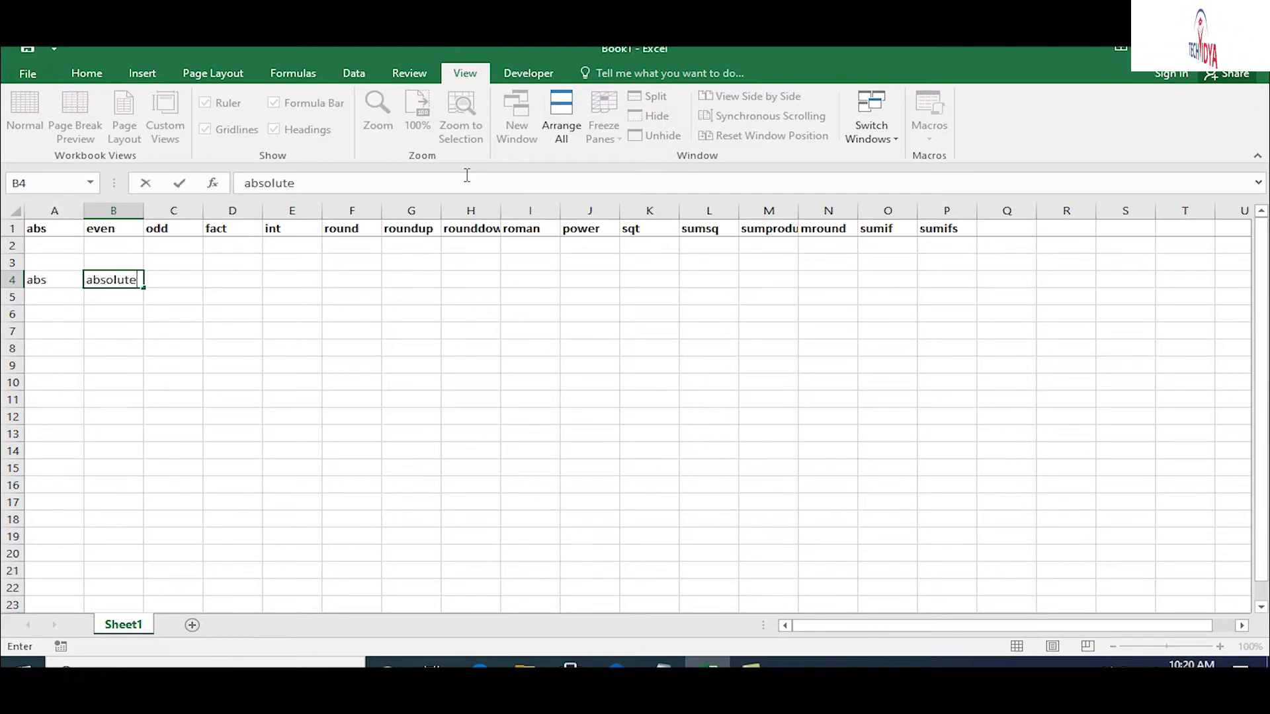
{"action": "key", "text": "Return"}
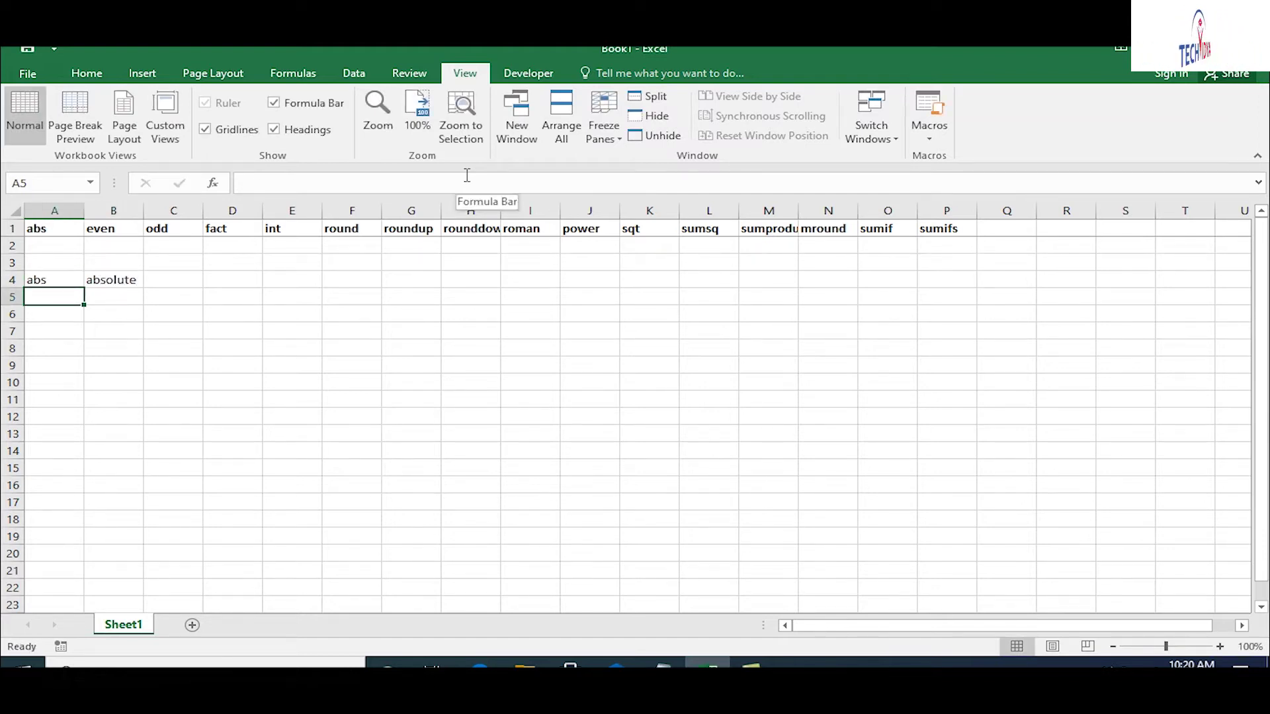
- Enter the sample numbers 74 in A5 and 82 in B5
{"action": "type", "text": "7"}
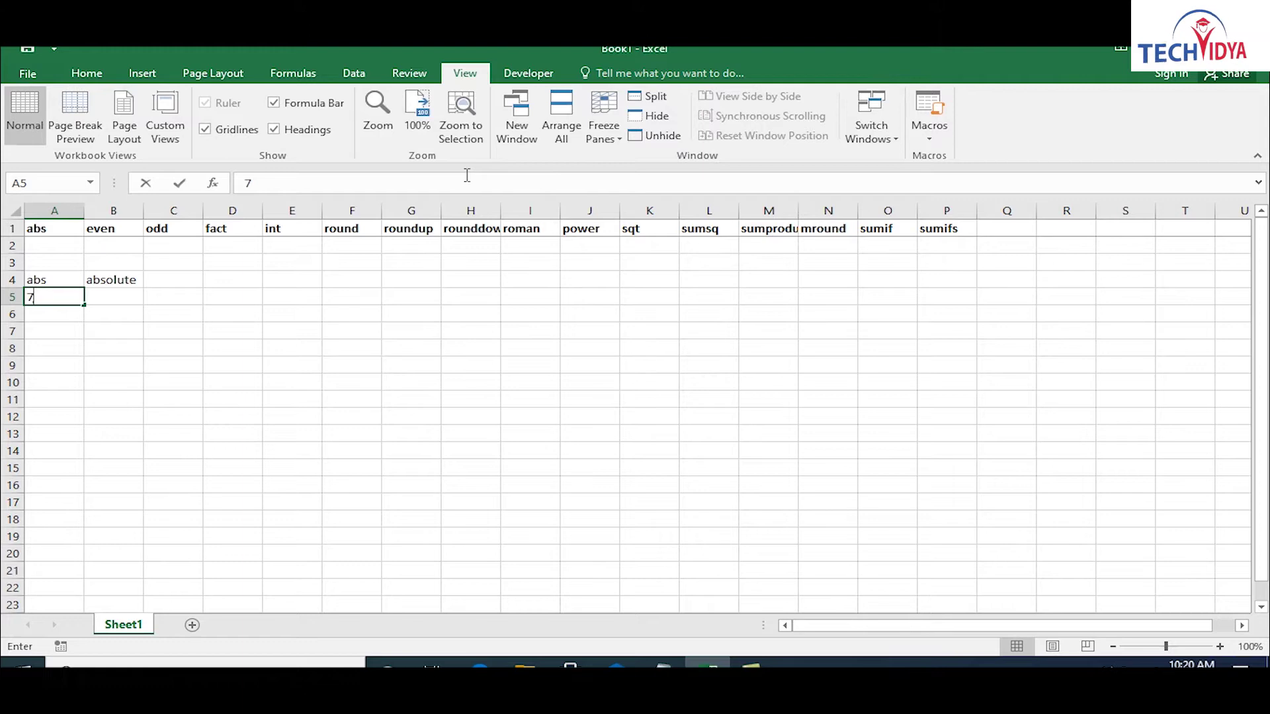
{"action": "type", "text": "4"}
{"action": "key", "text": "Tab"}
{"action": "type", "text": "82"}
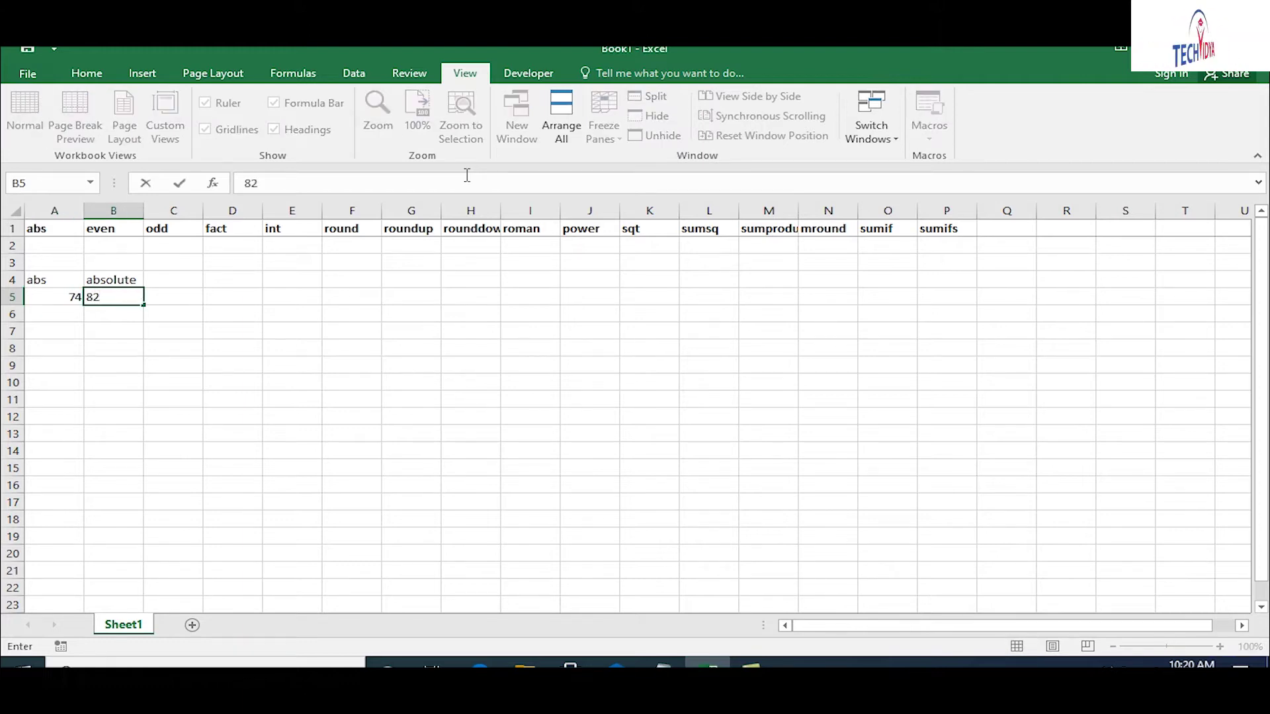
{"action": "key", "text": "Tab"}
- Subtract B5 from A5 with a formula in C5
{"action": "type", "text": "="}
{"action": "key", "text": "Left"}
{"action": "key", "text": "Left"}
{"action": "type", "text": "-"}
{"action": "key", "text": "Left"}
{"action": "key", "text": "Return"}
{"action": "key", "text": "Up"}
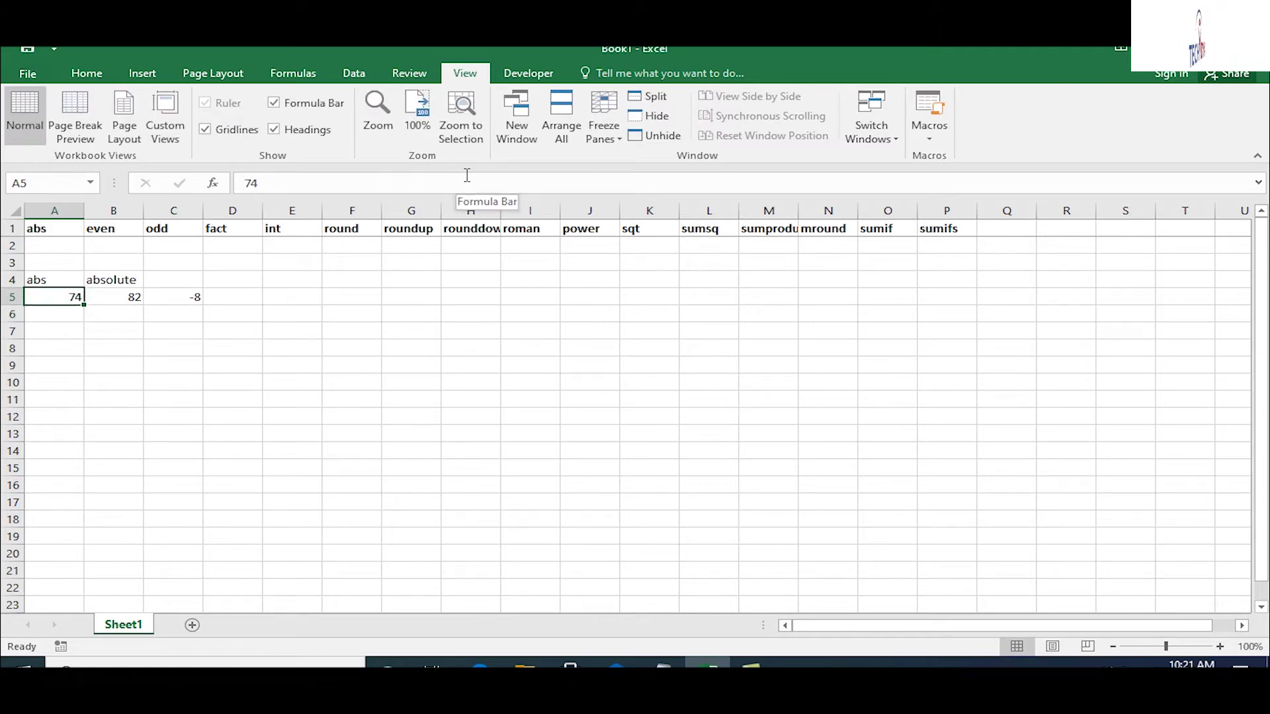
- Calculate the absolute value of the difference with the formula =ABS(C5) in D5
{"action": "key", "text": "Right"}
{"action": "key", "text": "Right"}
{"action": "key", "text": "Right"}
{"action": "type", "text": "=ab"}
{"action": "key", "text": "Tab"}
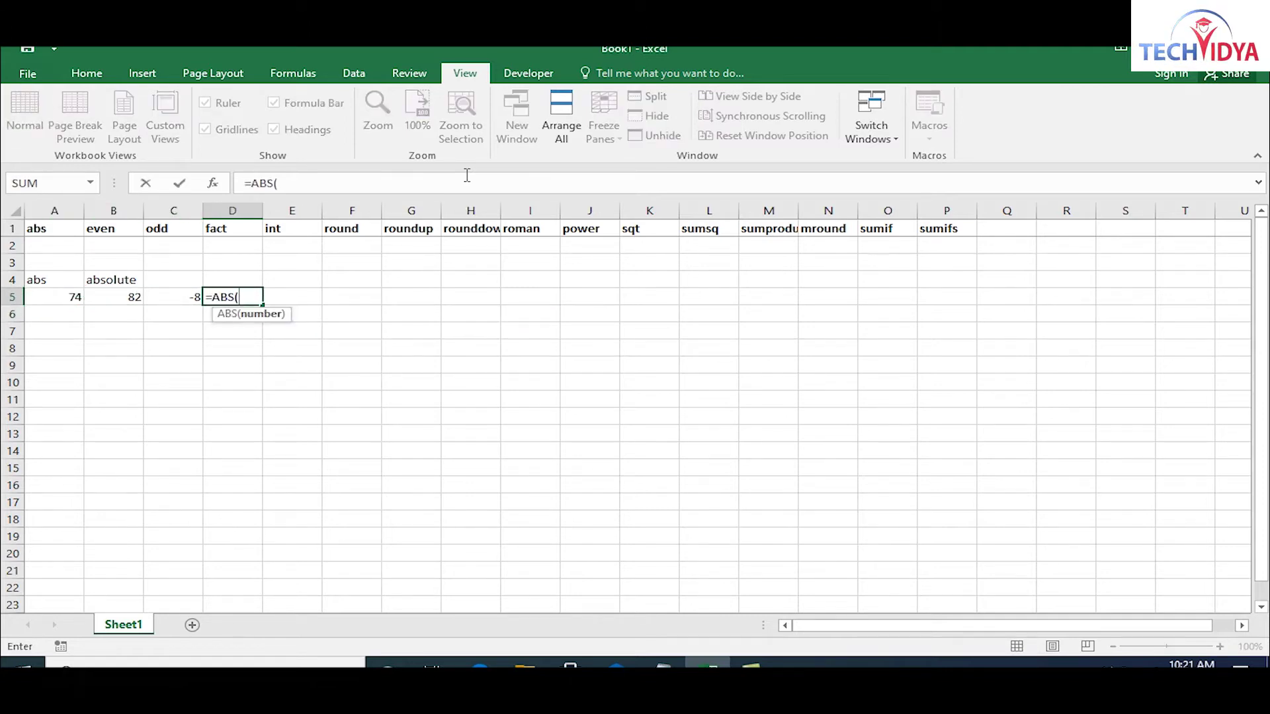
{"action": "key", "text": "Left"}
{"action": "key", "text": "Return"}
{"action": "key", "text": "Up"}
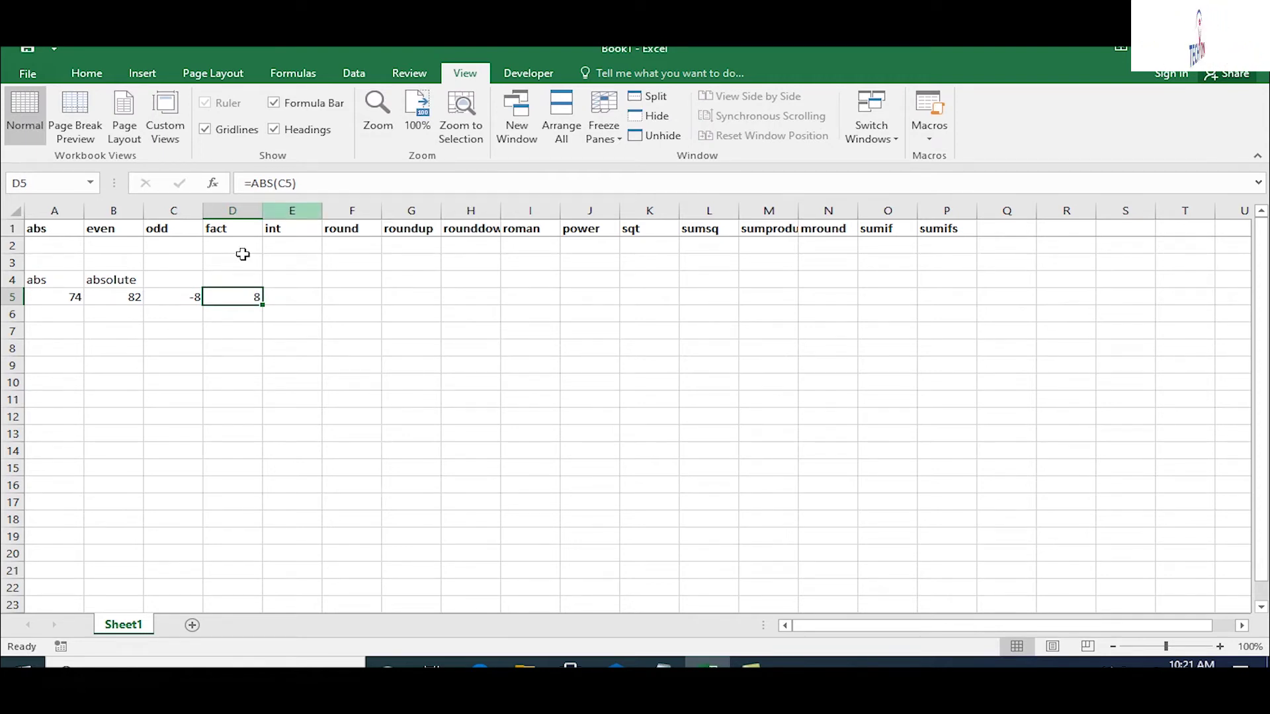
- Enter the label even in cell A7
{"action": "left_click", "coordinate": [63, 338]}
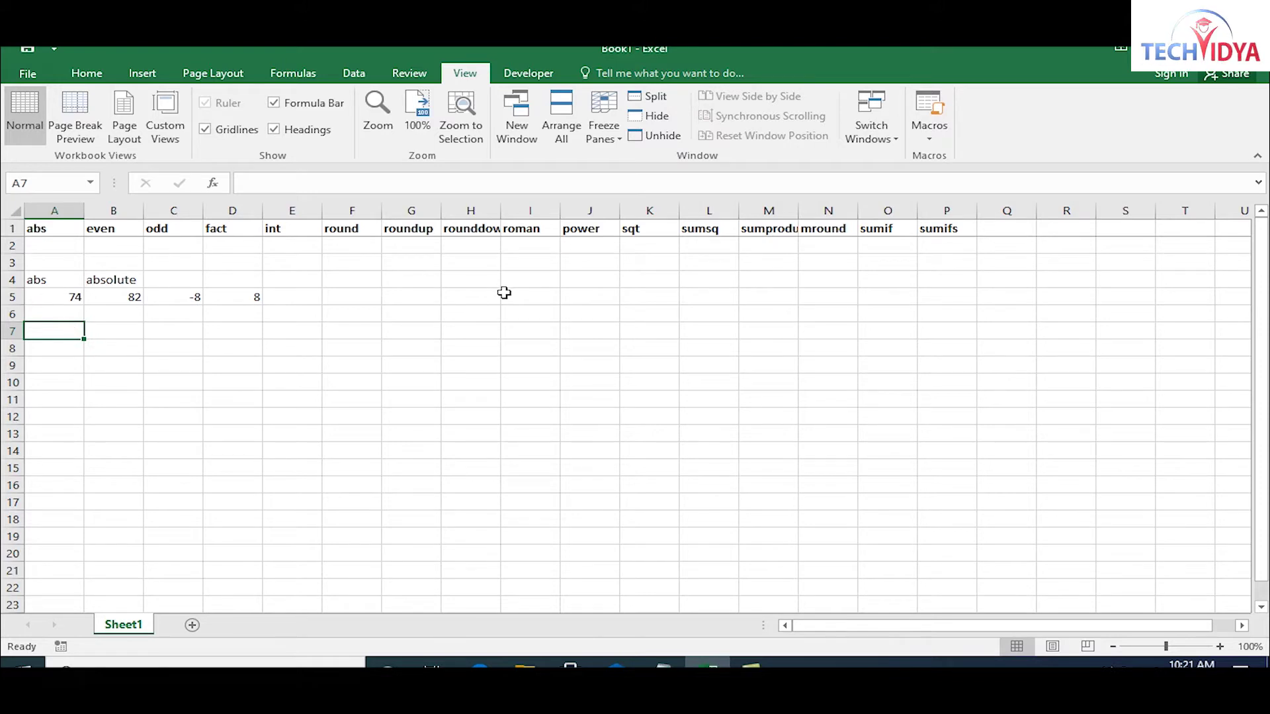
{"action": "type", "text": "even"}
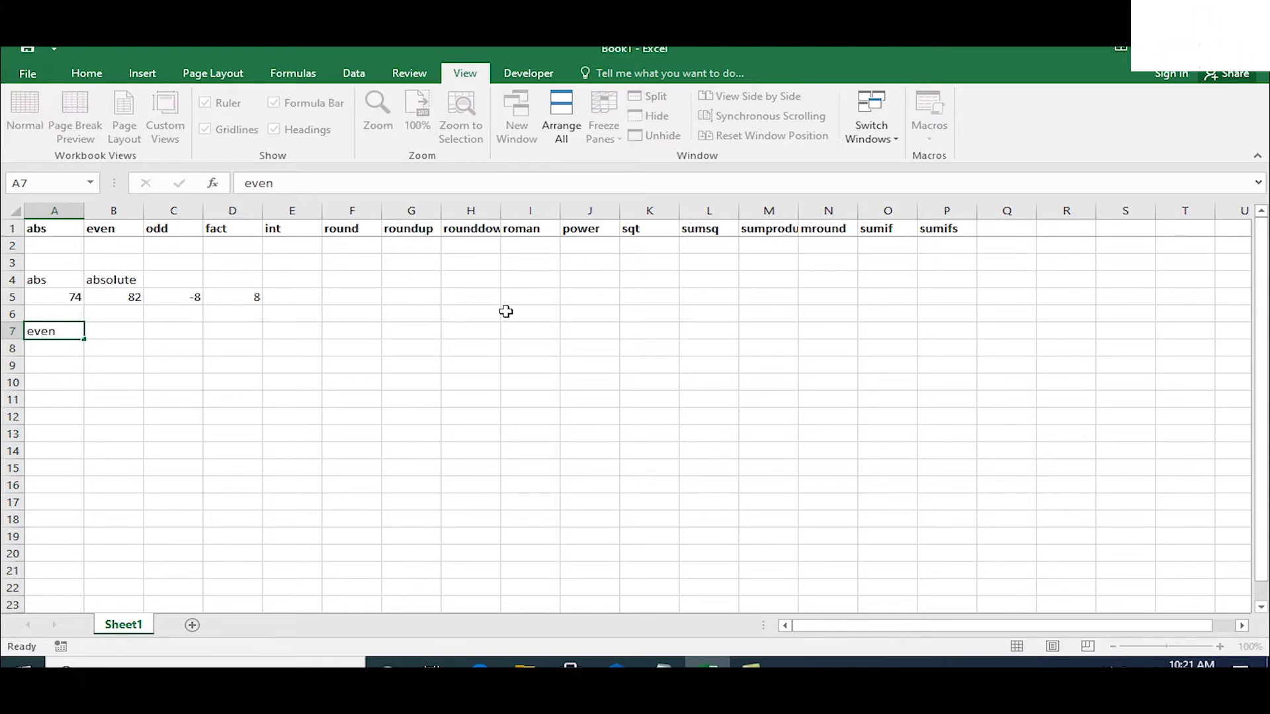
{"action": "key", "text": "Return"}
- Enter the numbers 3, 7, 9 and 11 in cells A8 to A11
{"action": "type", "text": "3"}
{"action": "key", "text": "Return"}
{"action": "type", "text": "7"}
{"action": "key", "text": "Return"}
{"action": "type", "text": "9"}
{"action": "key", "text": "Return"}
{"action": "type", "text": "11"}
{"action": "key", "text": "Return"}
- Replace the numbers under the even label with 2, 4, 6 and 8 in cells A8 to A11
{"action": "key", "text": "Up"}
{"action": "key", "text": "Up"}
{"action": "key", "text": "Up"}
{"action": "key", "text": "Up"}
{"action": "key", "text": "Up"}
{"action": "key", "text": "Down"}
{"action": "type", "text": "2"}
{"action": "key", "text": "Return"}
{"action": "type", "text": "4"}
{"action": "key", "text": "Return"}
{"action": "type", "text": "6"}
{"action": "key", "text": "Return"}
{"action": "type", "text": "78"}
{"action": "key", "text": "BackSpace"}
{"action": "key", "text": "BackSpace"}
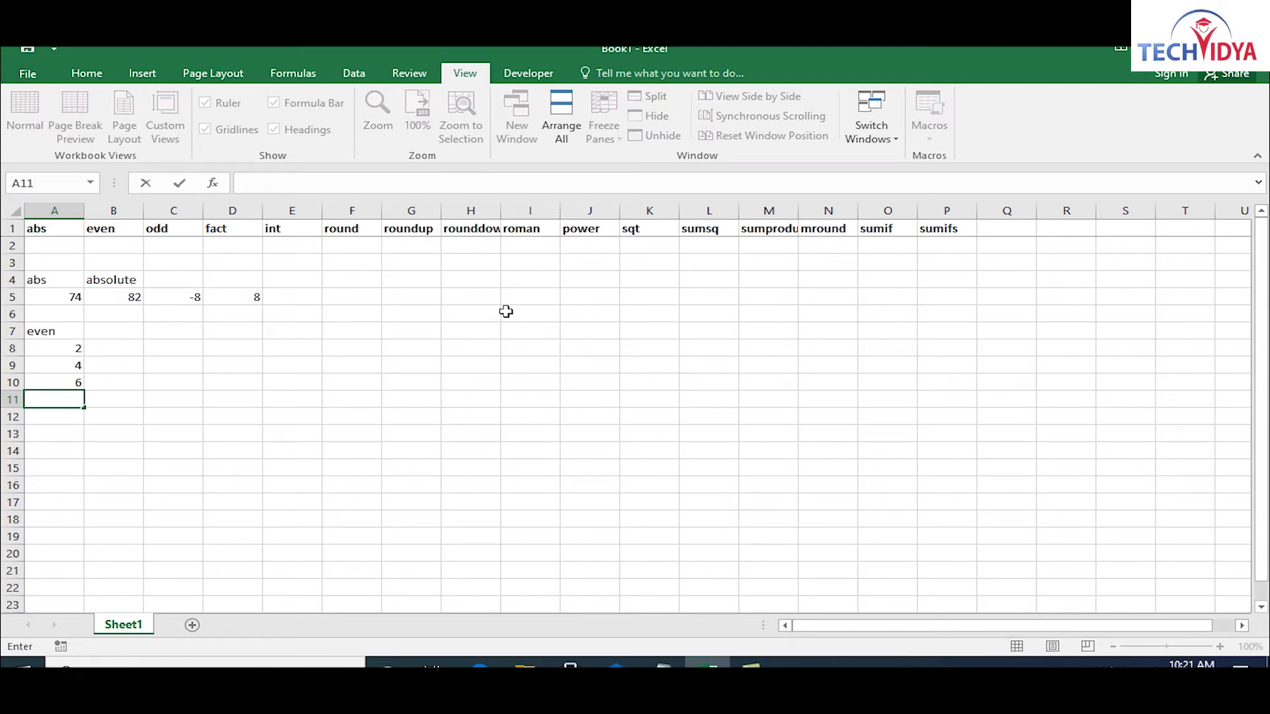
{"action": "key", "text": "Return"}
- Enter the label odd in cell B7, next to the even label
{"action": "key", "text": "Up"}
{"action": "key", "text": "Up"}
{"action": "key", "text": "Up"}
{"action": "key", "text": "Up"}
{"action": "key", "text": "Up"}
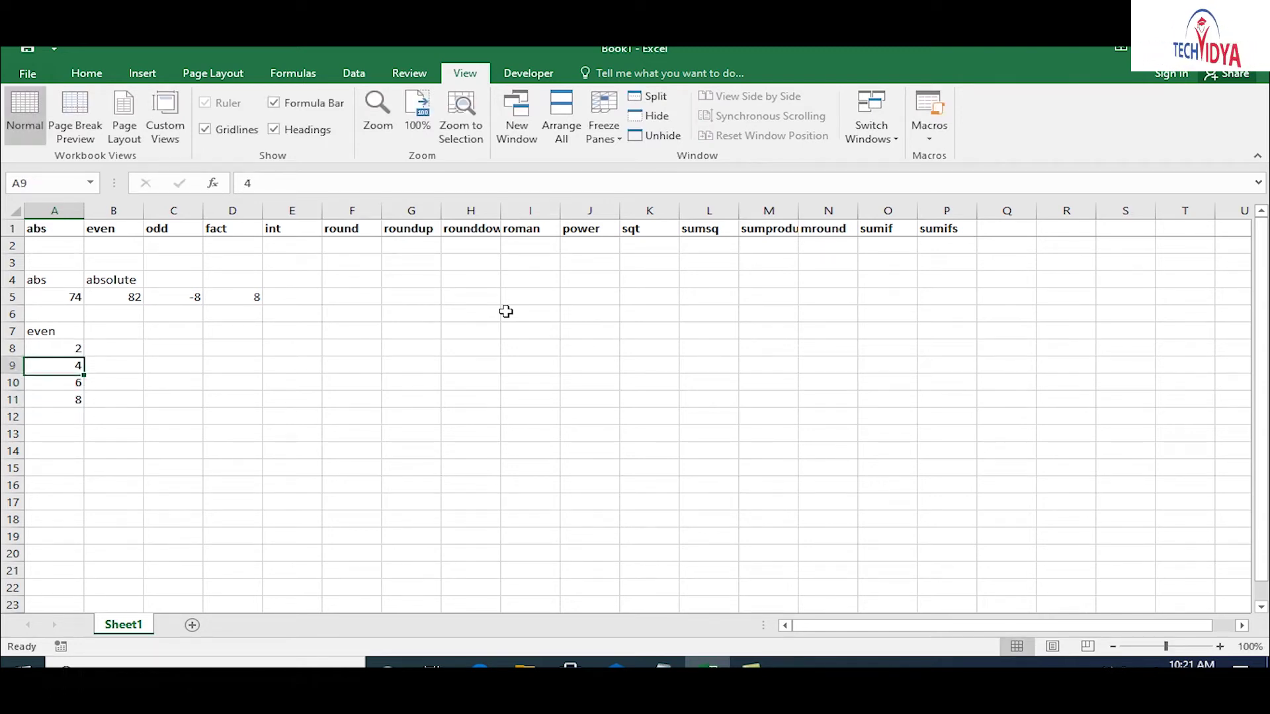
{"action": "key", "text": "Right"}
{"action": "type", "text": "odd"}
{"action": "key", "text": "Return"}
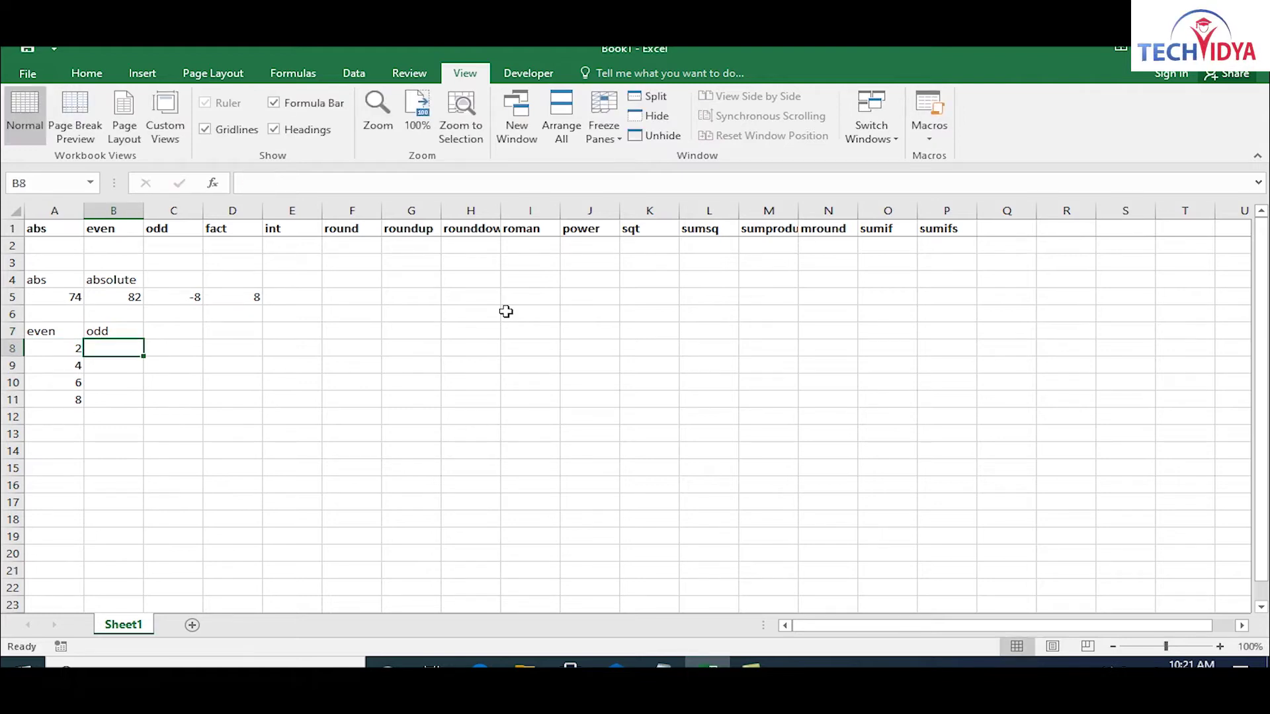
- Enter the formula =ODD(A8) in B8 and fill it down to B11
{"action": "type", "text": "=od"}
{"action": "key", "text": "Tab"}
{"action": "key", "text": "Left"}
{"action": "key", "text": "ctrl+Return"}
{"action": "key", "text": "shift+Down"}
{"action": "key", "text": "shift+Down"}
{"action": "key", "text": "shift+Down"}
{"action": "key", "text": "ctrl+d"}
{"action": "key", "text": "Right"}
{"action": "key", "text": "Up"}
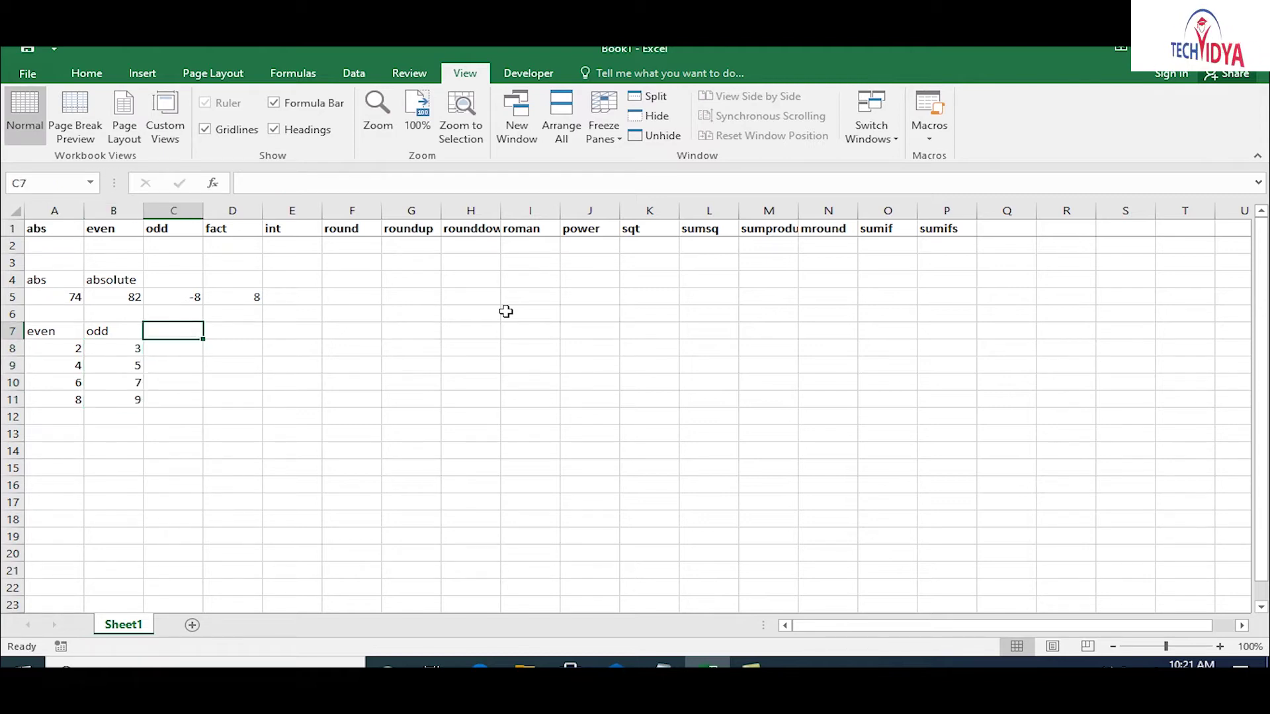
- Change the formula in B8 under the odd label to =ODD(A8)-1
{"action": "key", "text": "Right"}
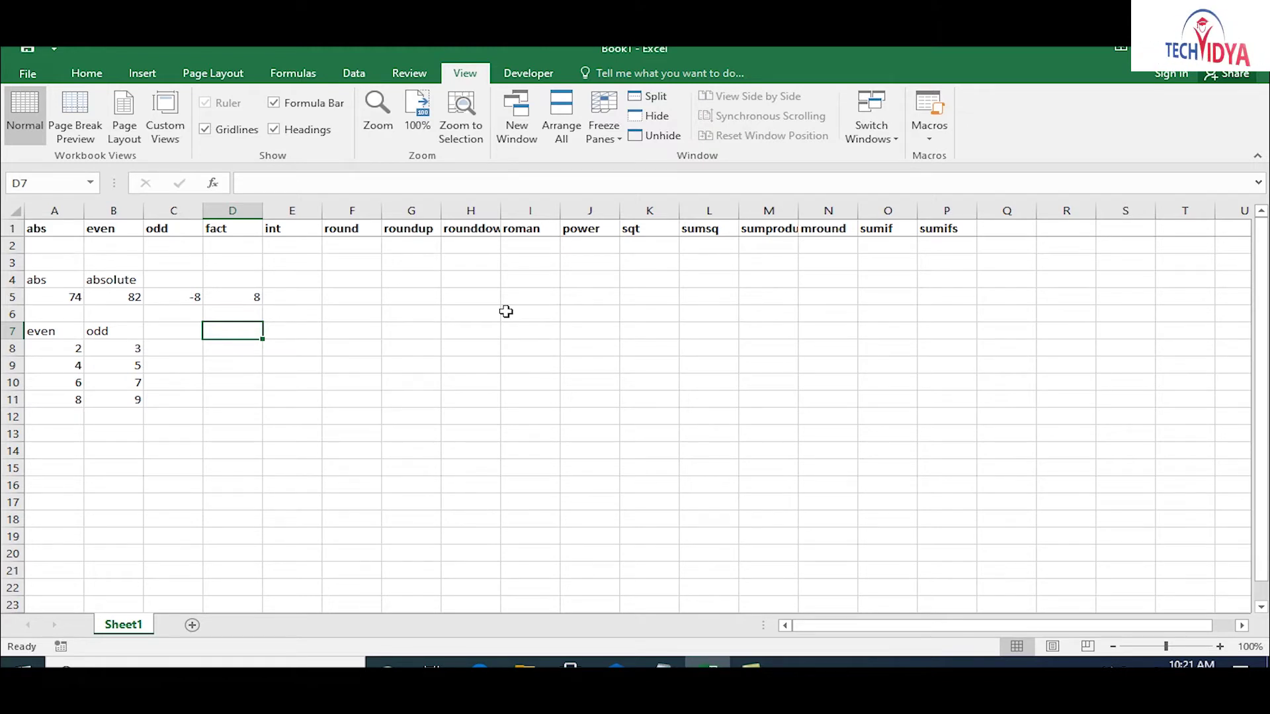
{"action": "key", "text": "Left"}
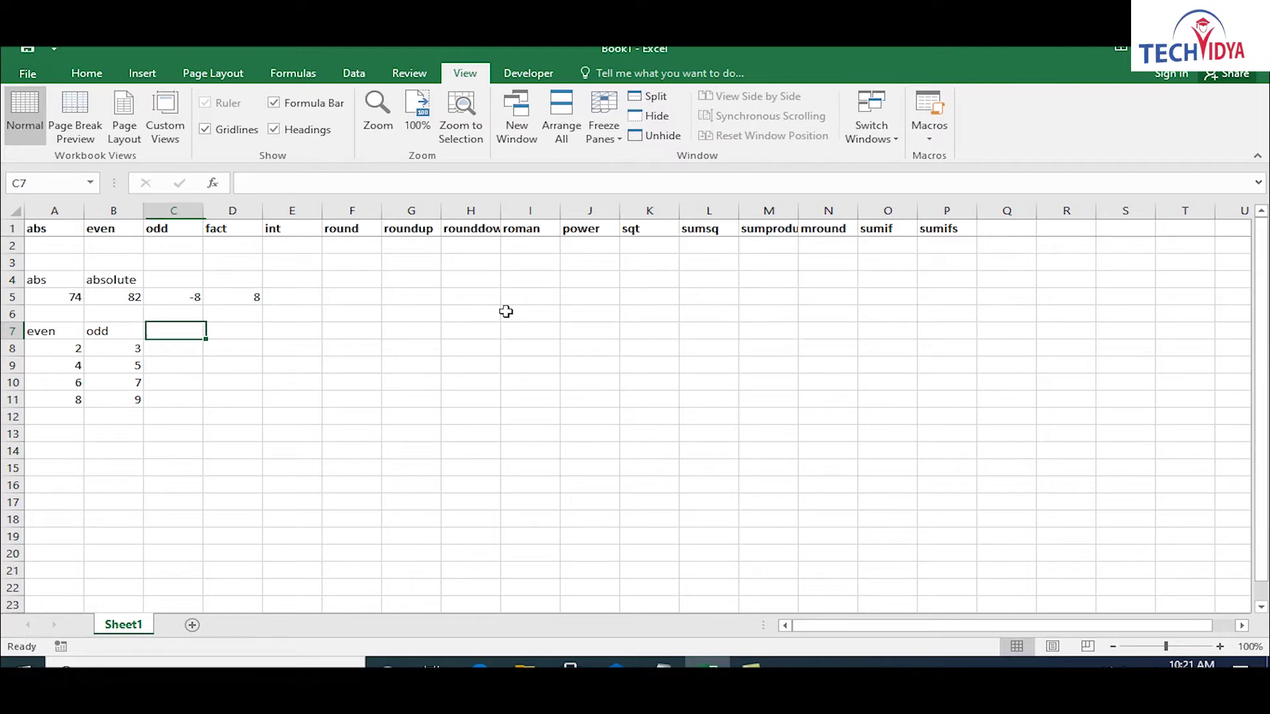
{"action": "key", "text": "Left"}
{"action": "key", "text": "Down"}
{"action": "type", "text": "=ODD(A8)"}
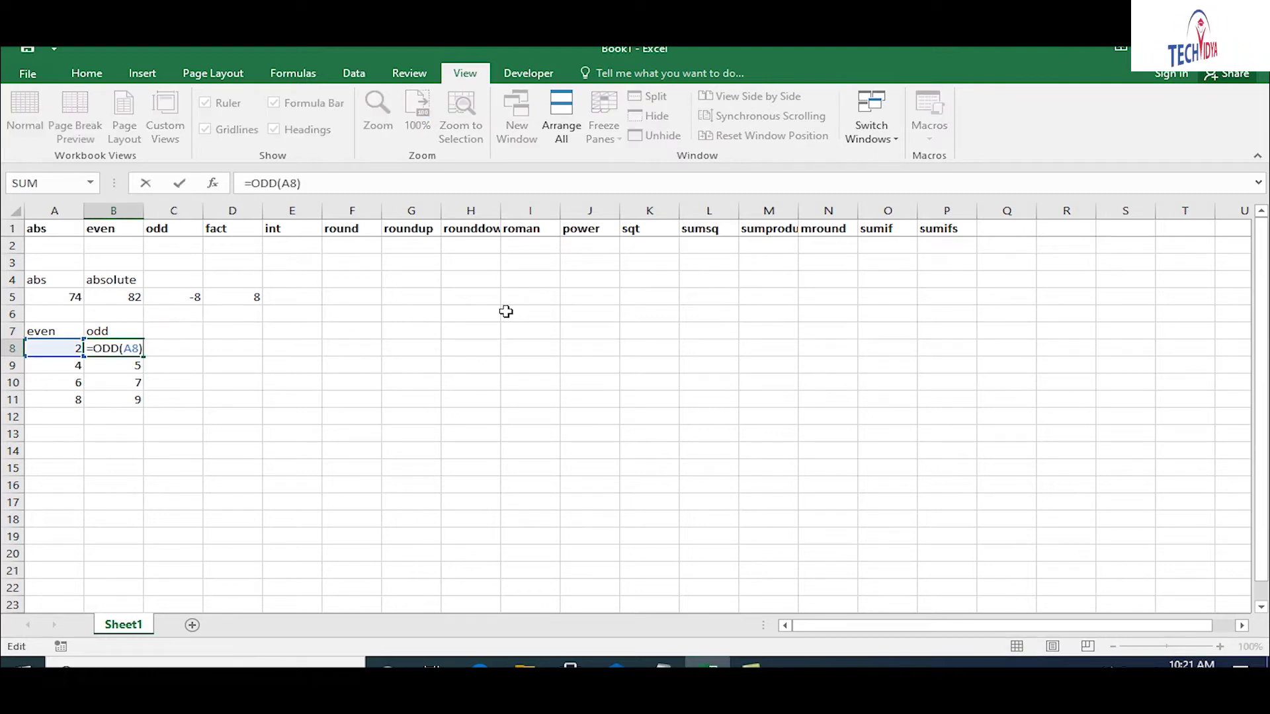
{"action": "type", "text": "-1"}
{"action": "key", "text": "Return"}
{"action": "key", "text": "Up"}
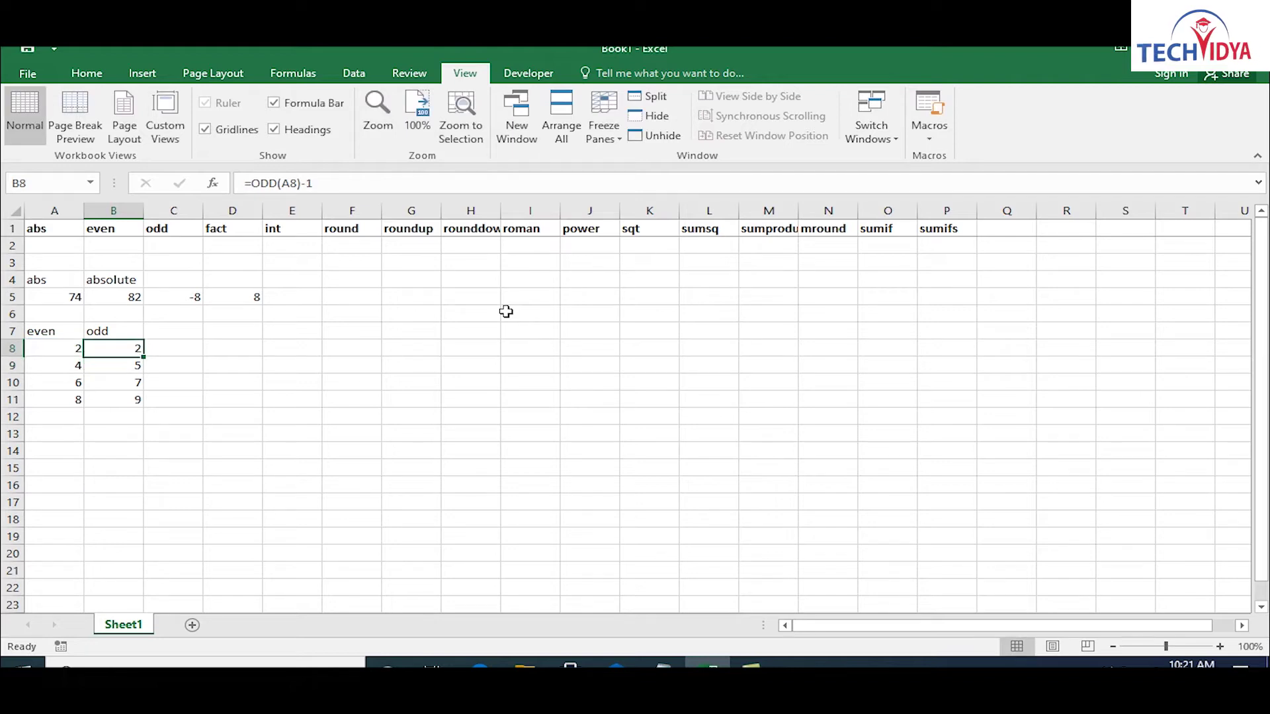
{"action": "key", "text": "F2"}
{"action": "key", "text": "Escape"}
{"action": "type", "text": "-"}
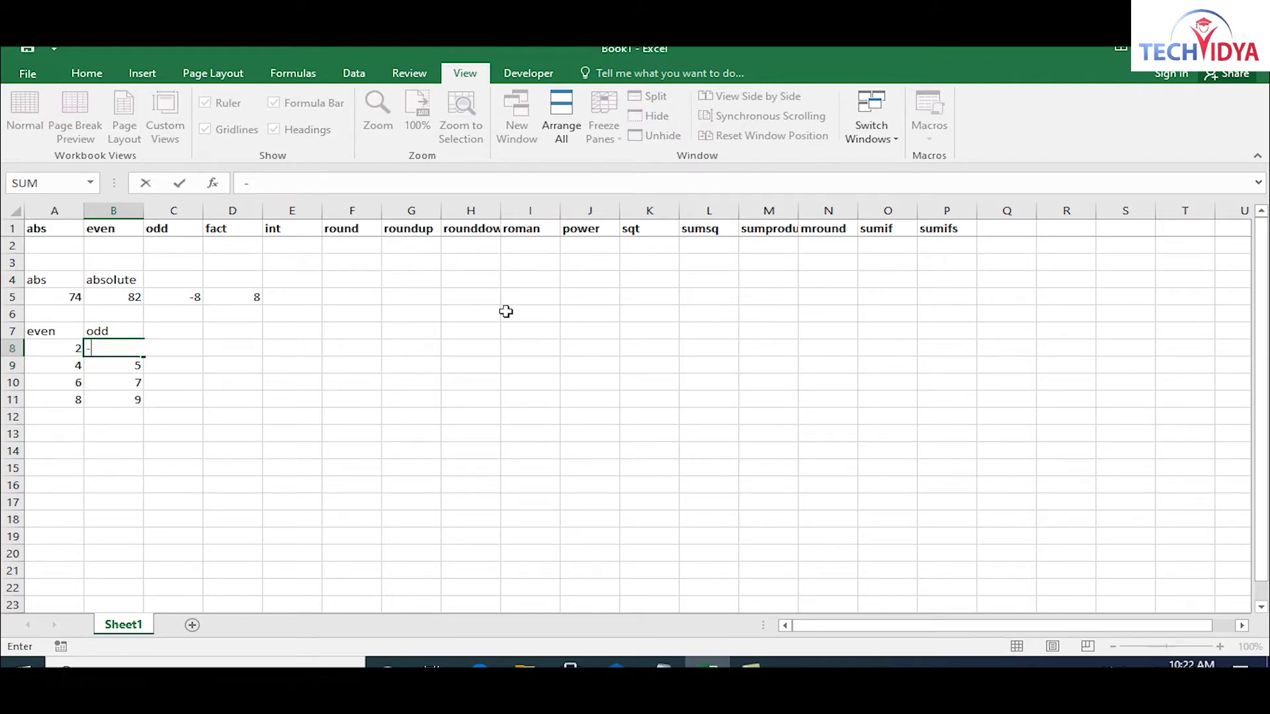
{"action": "key", "text": "Escape"}
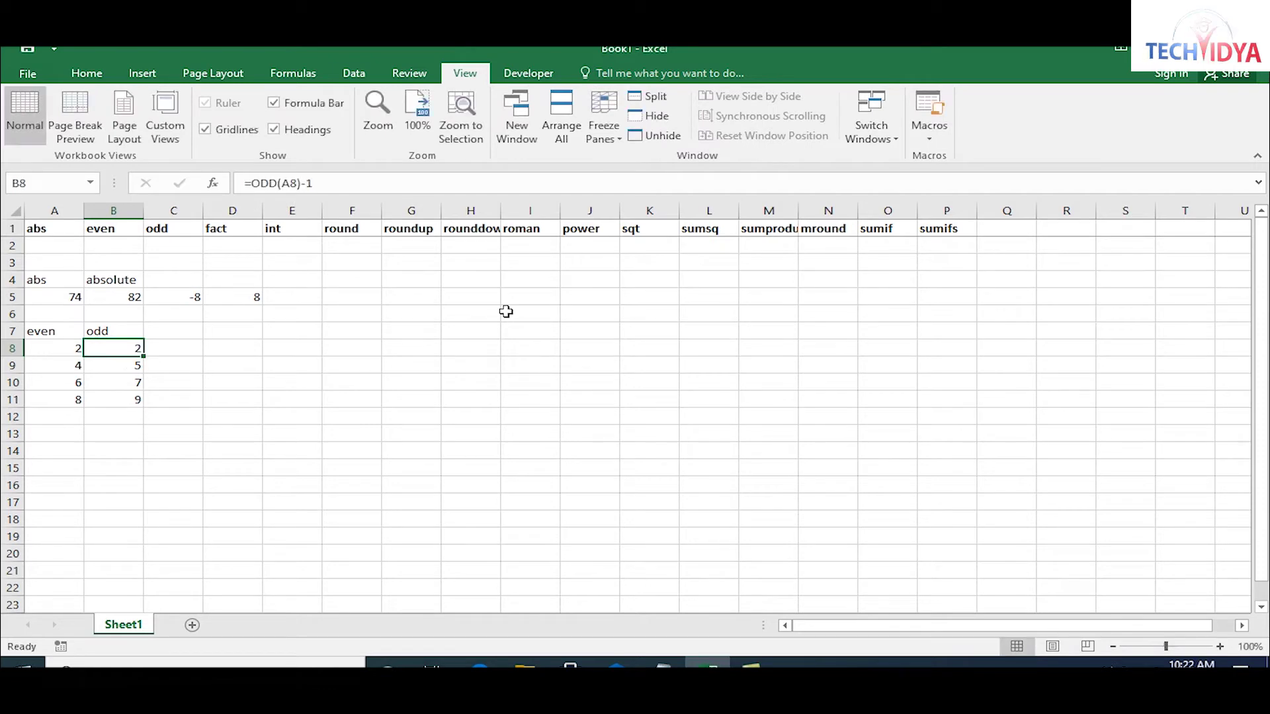
- Change the formula in B8 to =ODD(A8)-2 and fill it down to B11
{"action": "key", "text": "F2"}
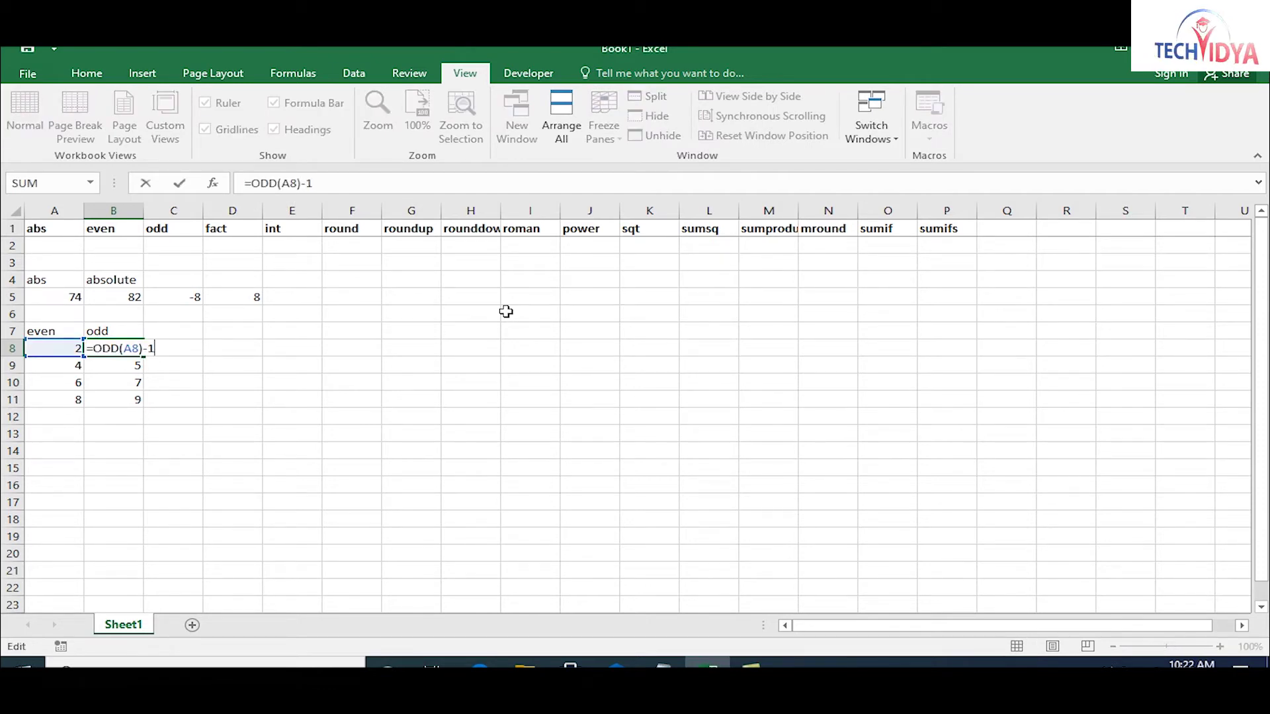
{"action": "type", "text": "2"}
{"action": "key", "text": "Return"}
{"action": "key", "text": "Up"}
{"action": "key", "text": "shift+Down"}
{"action": "key", "text": "shift+Down"}
{"action": "key", "text": "shift+Down"}
{"action": "key", "text": "ctrl+d"}
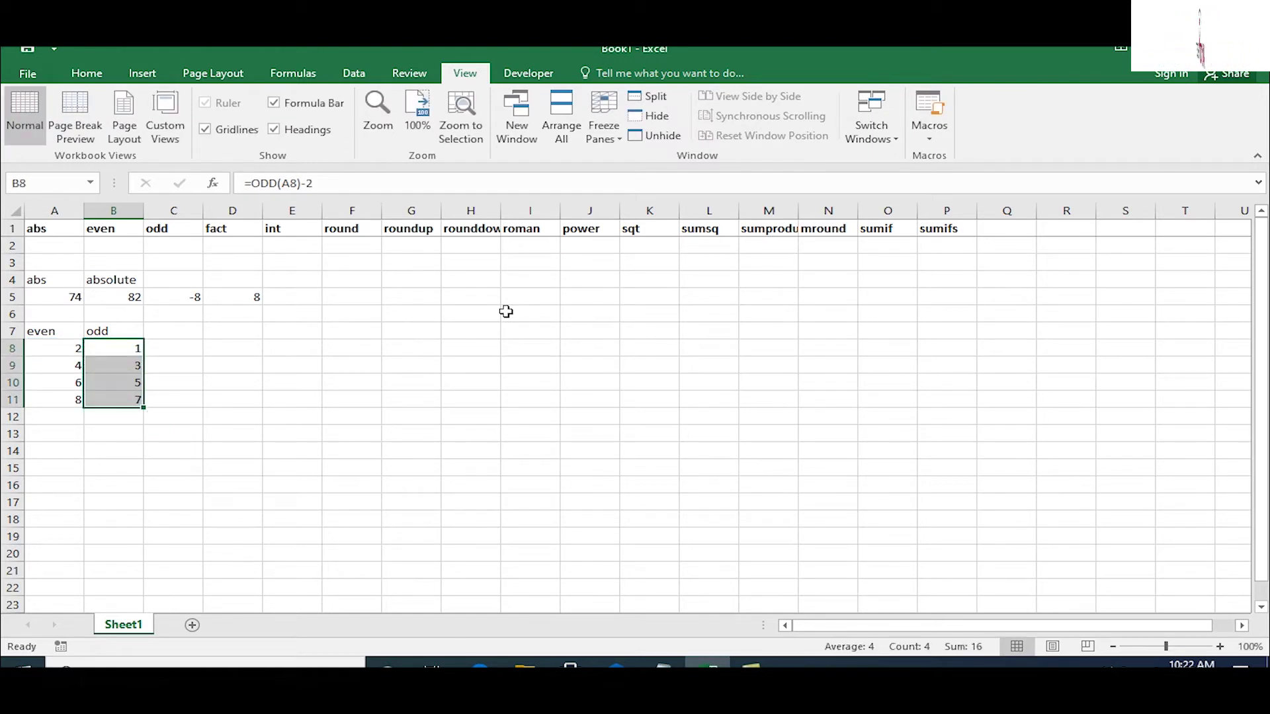
- Enter the label even in cell D7, one empty column away from the odd numbers
{"action": "key", "text": "Up"}
{"action": "key", "text": "Up"}
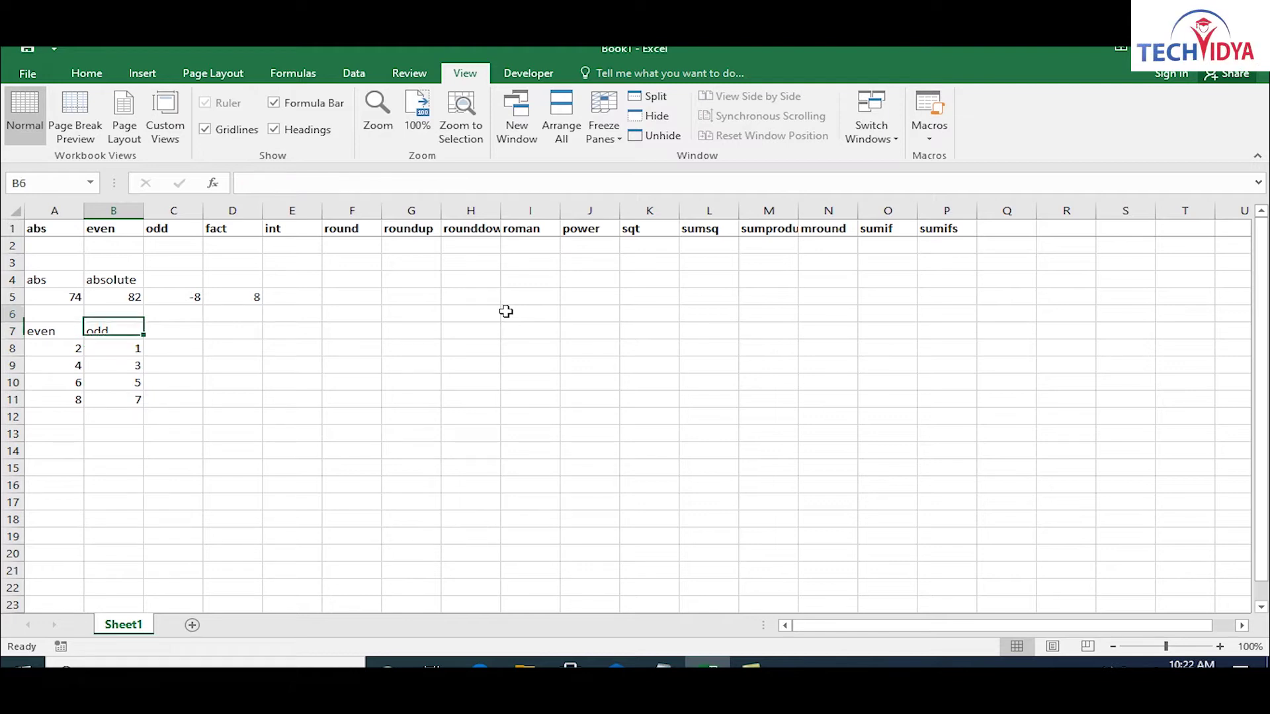
{"action": "key", "text": "Right"}
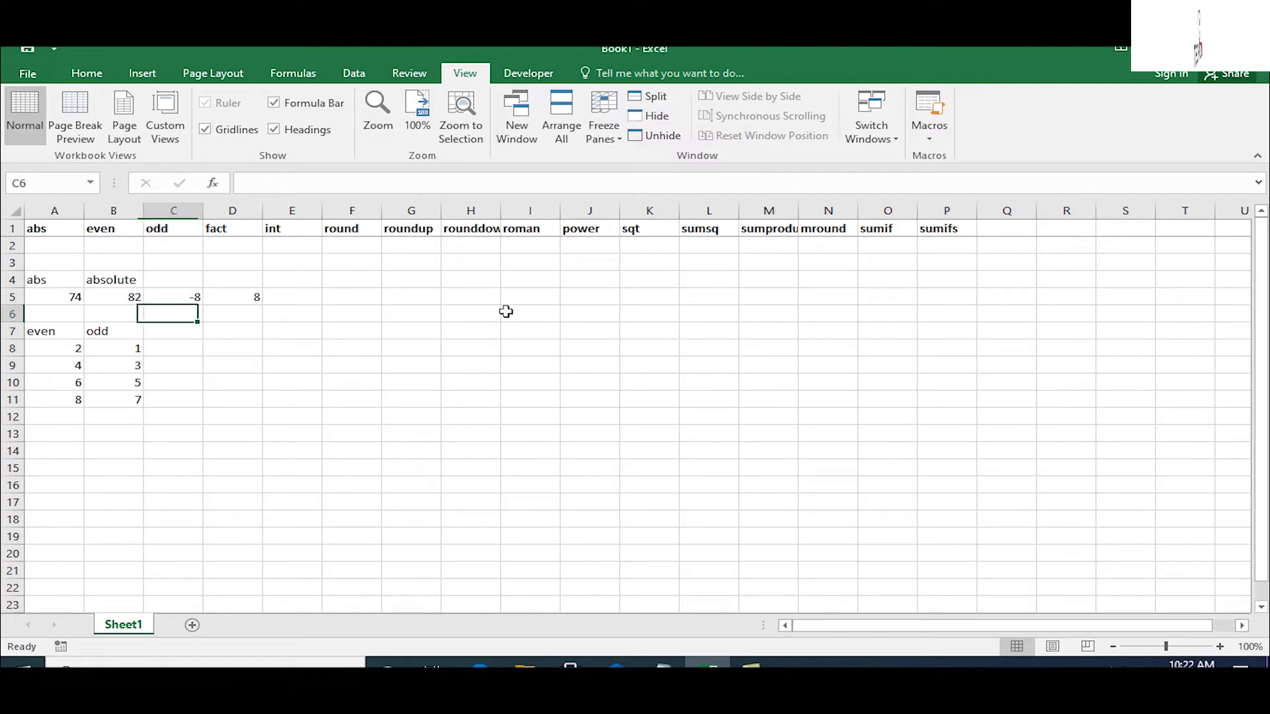
{"action": "key", "text": "Down"}
{"action": "key", "text": "Right"}
{"action": "type", "text": "e"}
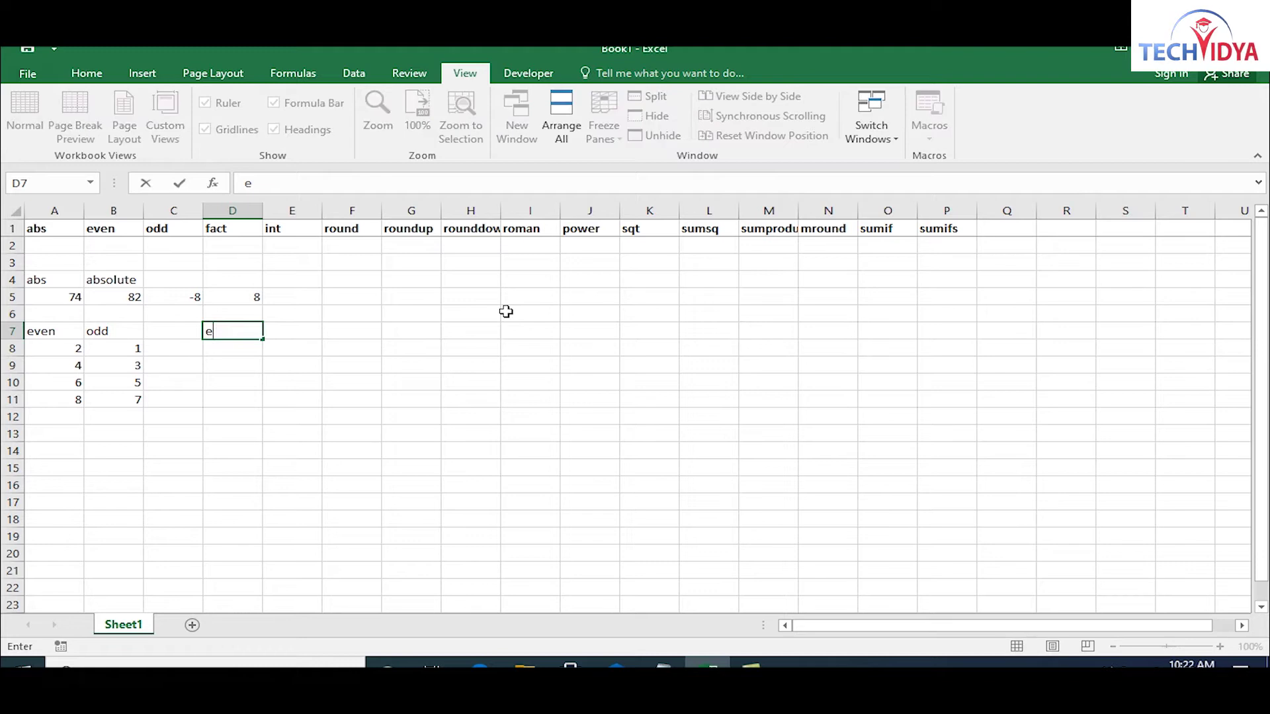
{"action": "type", "text": "ven"}
{"action": "key", "text": "Return"}
- Enter the formula =EVEN(B8) in D8 and fill it down to D11
{"action": "type", "text": "="}
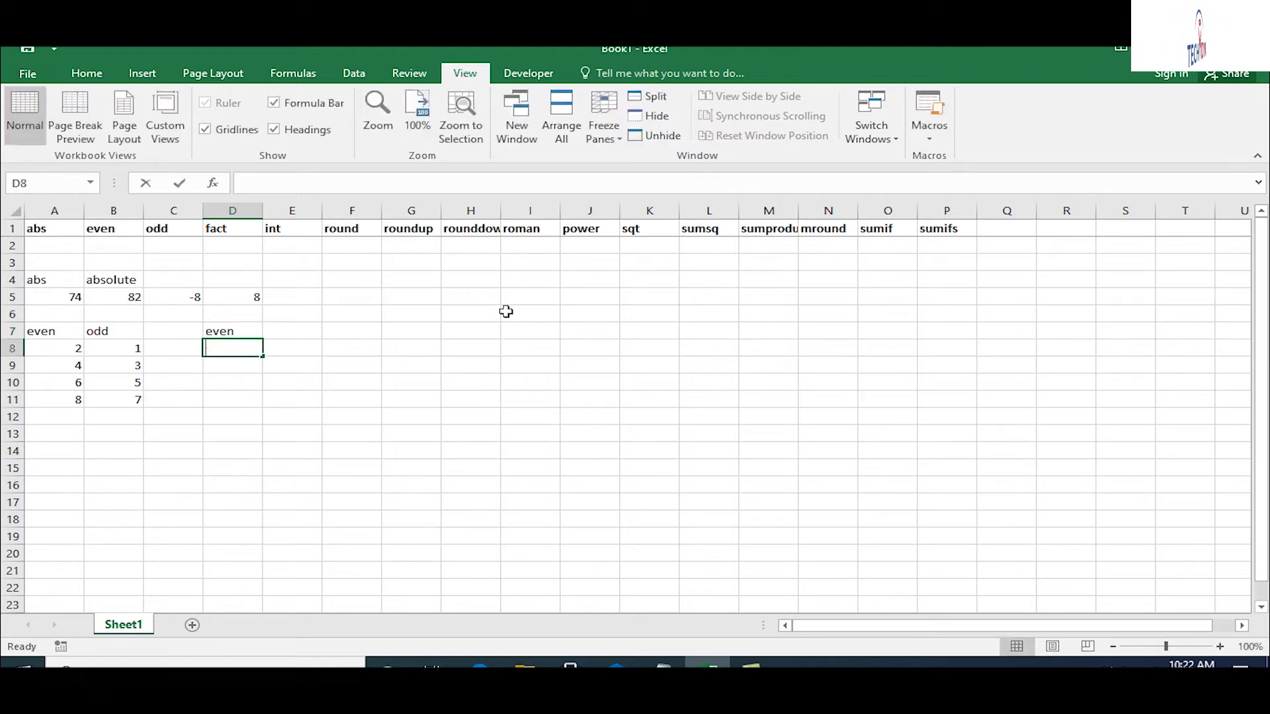
{"action": "type", "text": "even"}
{"action": "key", "text": "Tab"}
{"action": "key", "text": "Left"}
{"action": "key", "text": "Left"}
{"action": "key", "text": "ctrl+Return"}
{"action": "key", "text": "shift+Down"}
{"action": "key", "text": "shift+Down"}
{"action": "key", "text": "shift+Down"}
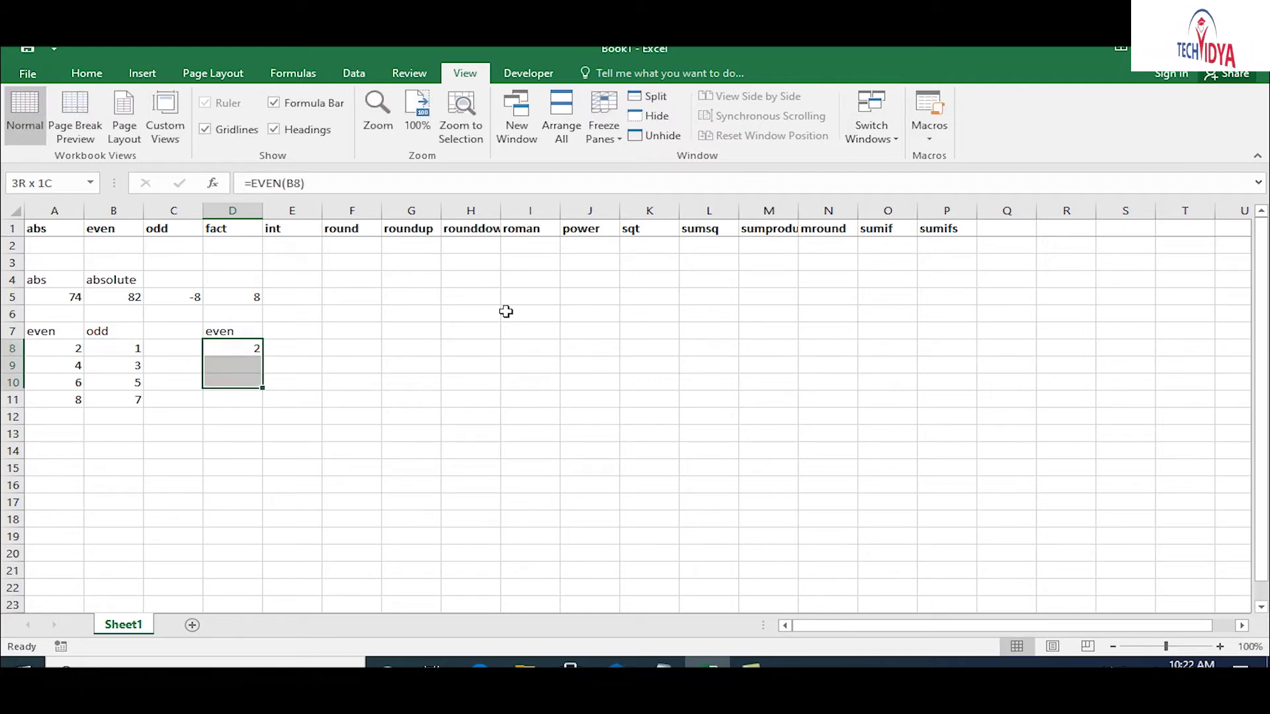
{"action": "key", "text": "ctrl+d"}
{"action": "key", "text": "Right"}
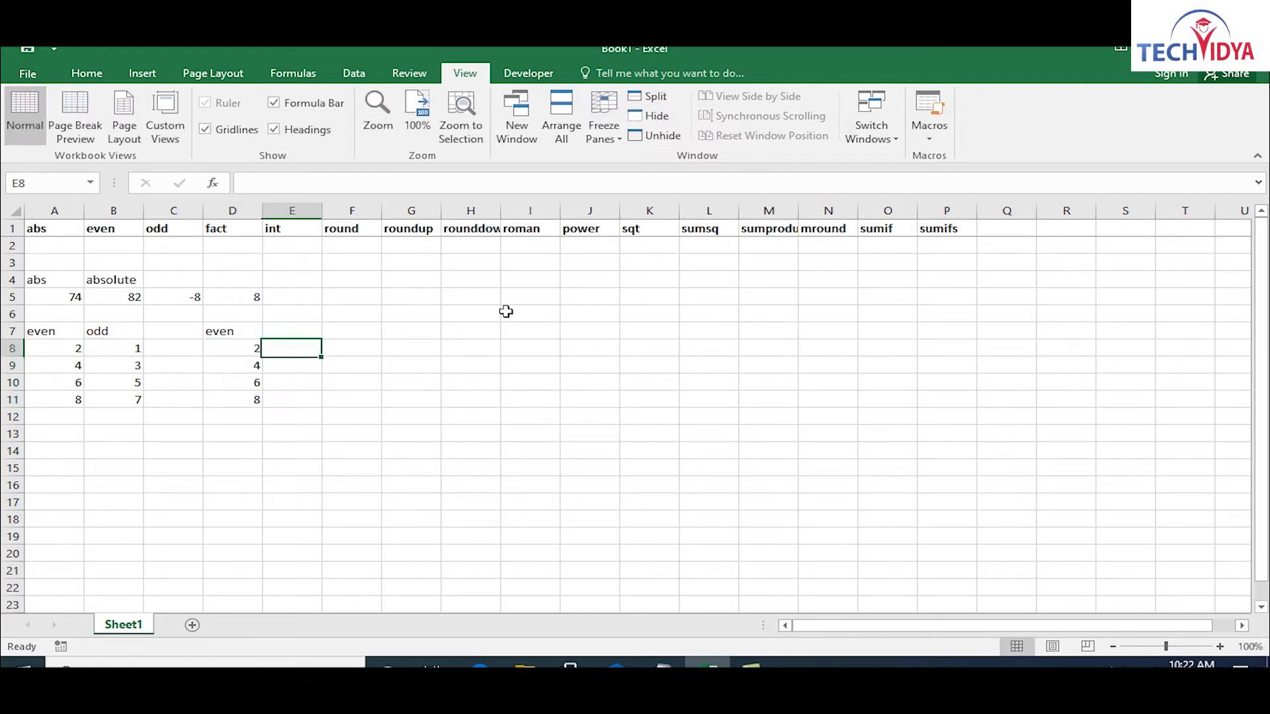
- Enter 12.56 in A14 and extract its integer part in B14 with =INT(A14)
{"action": "left_click", "coordinate": [63, 452]}
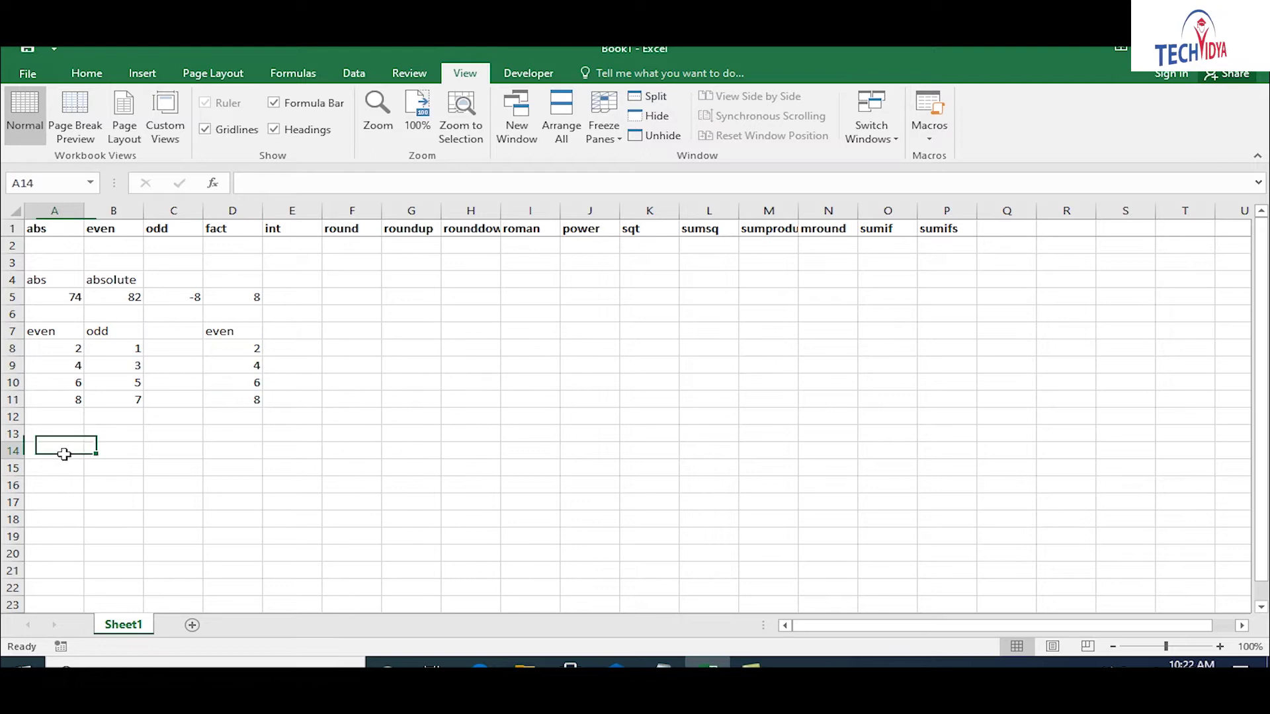
{"action": "type", "text": "12.56"}
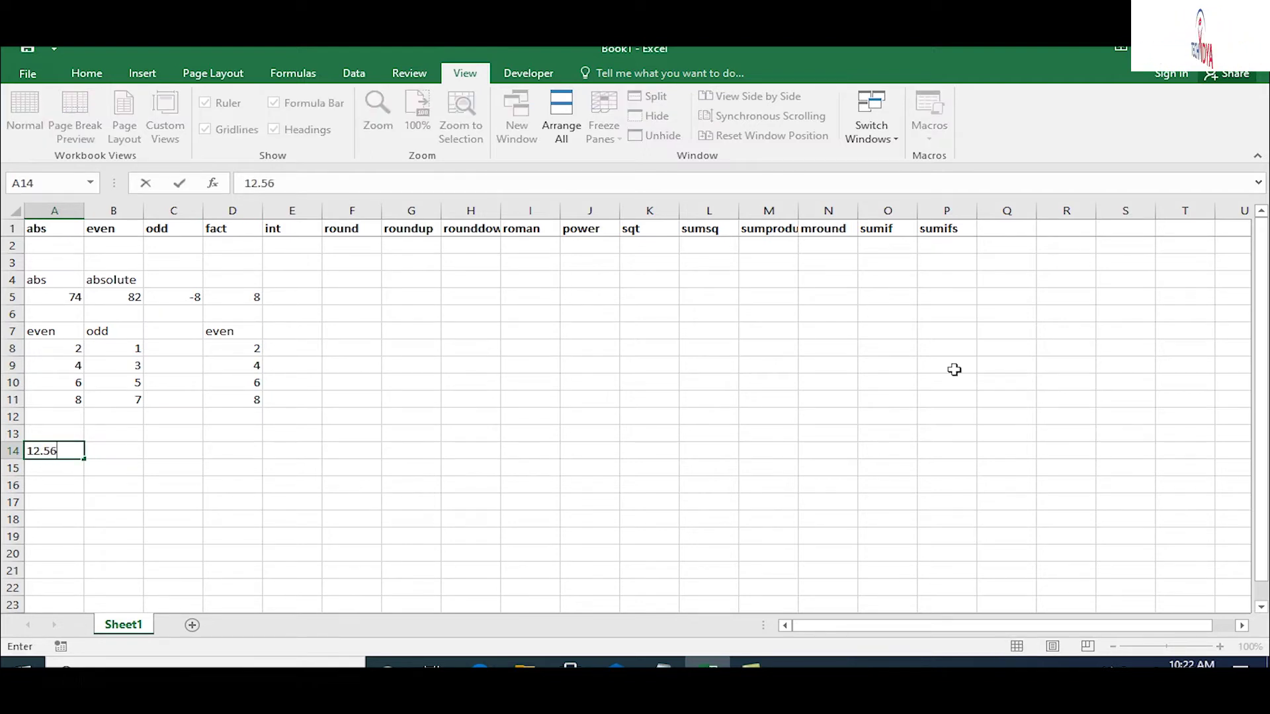
{"action": "key", "text": "ctrl+Return"}
{"action": "key", "text": "Tab"}
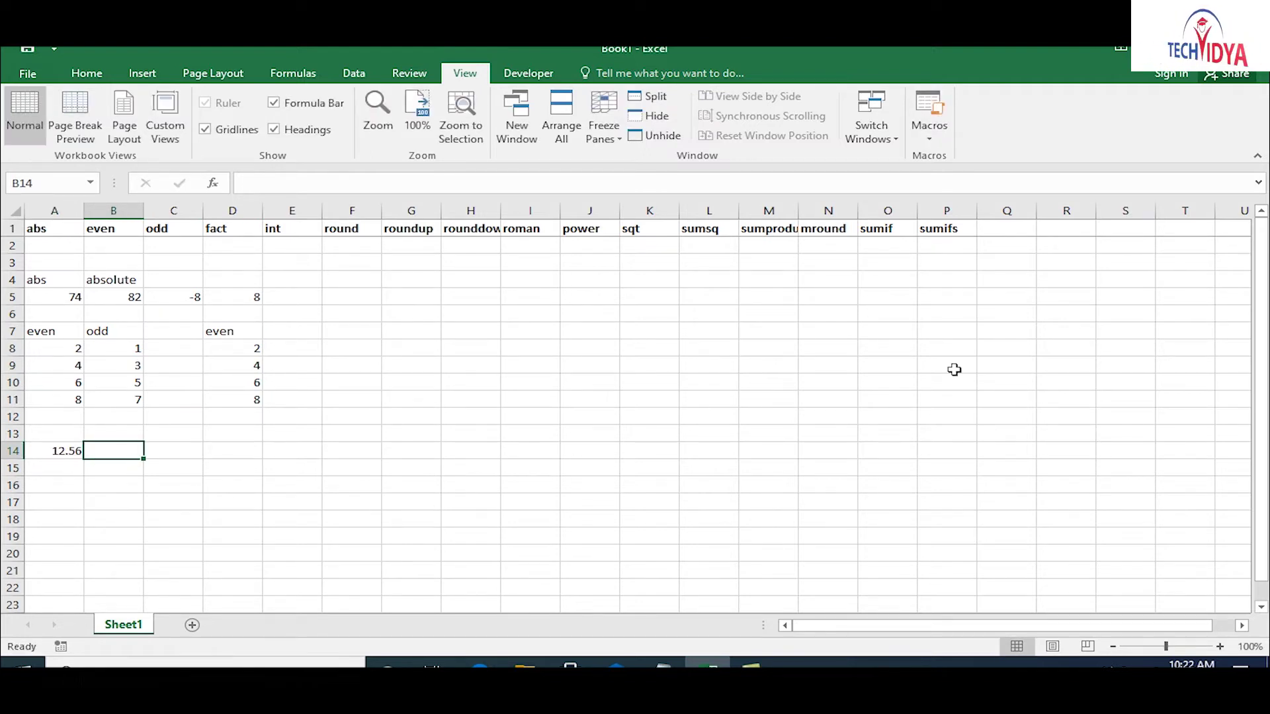
{"action": "type", "text": "="}
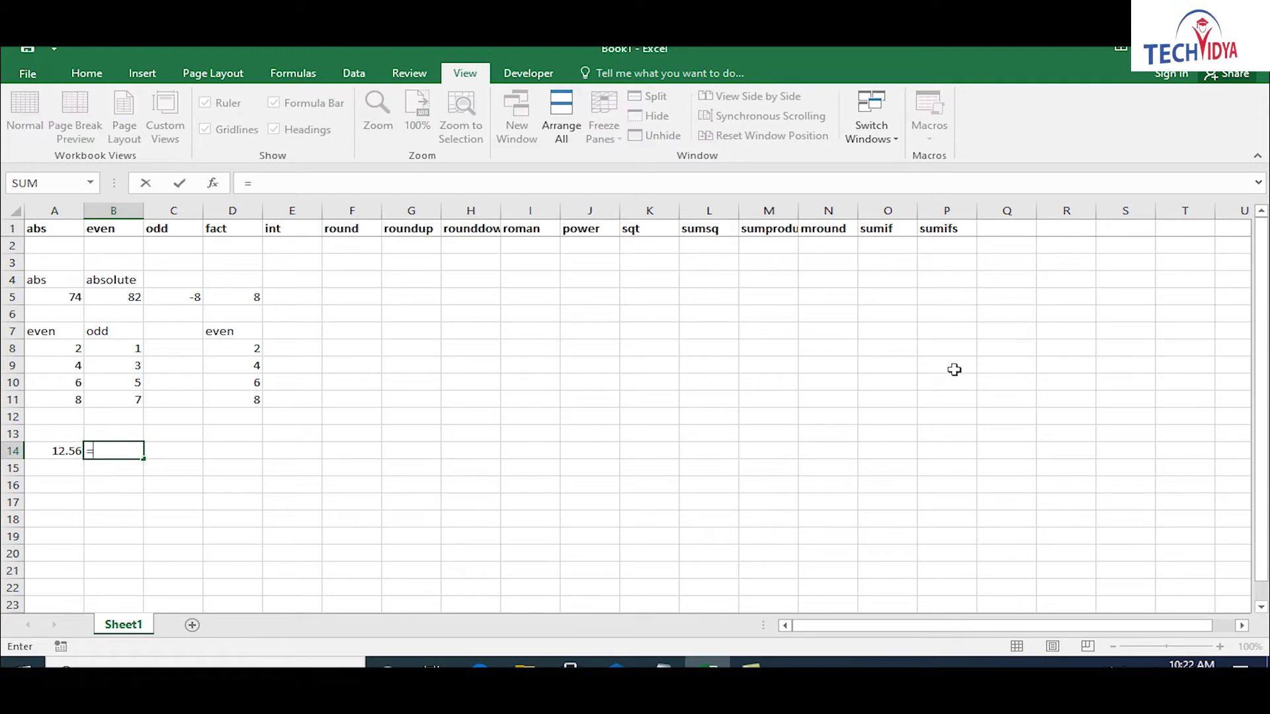
{"action": "type", "text": "INT("}
{"action": "key", "text": "Down"}
{"action": "key", "text": "Up"}
{"action": "key", "text": "Left"}
{"action": "key", "text": "Return"}
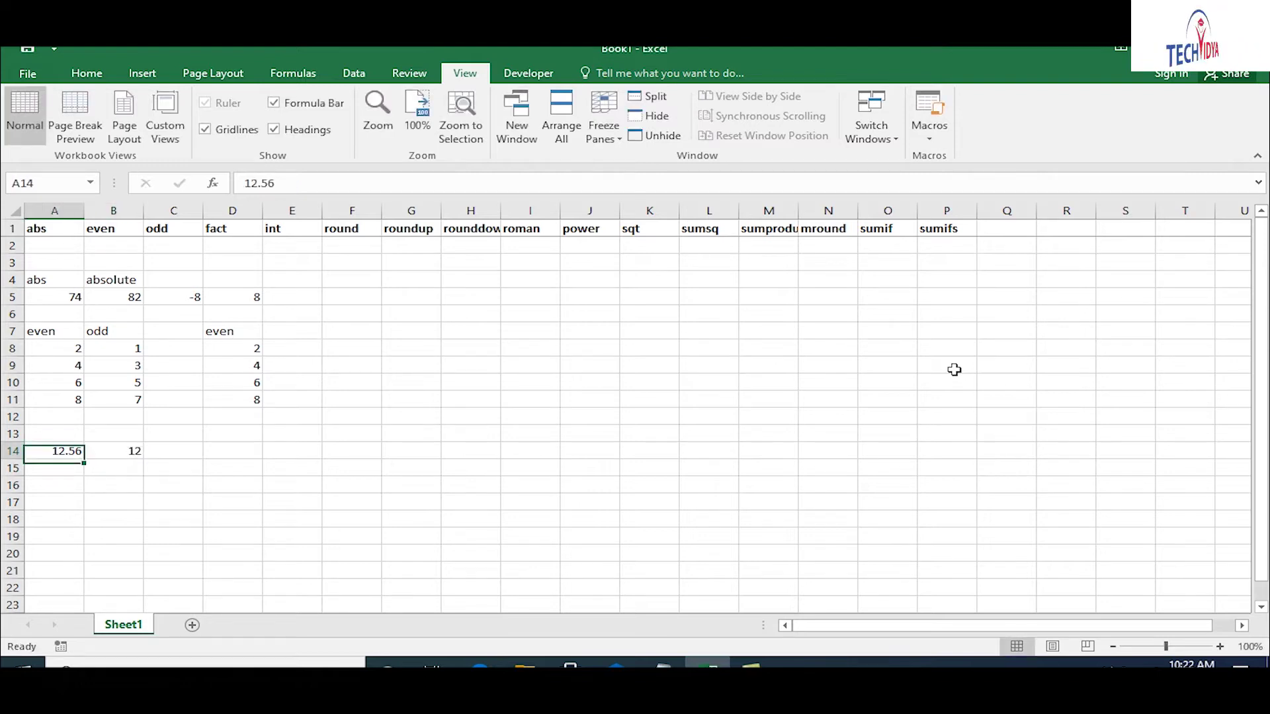
- Enter the label int in B13, above the INT formula
{"action": "key", "text": "Right"}
{"action": "key", "text": "Up"}
{"action": "type", "text": "nt"}
{"action": "key", "text": "Return"}
{"action": "key", "text": "Return"}
- Enter the heading fact in A16, with the labels number in A17 and fact in B17
{"action": "scroll", "coordinate": [955, 370], "scroll_direction": "down", "scroll_amount": 1}
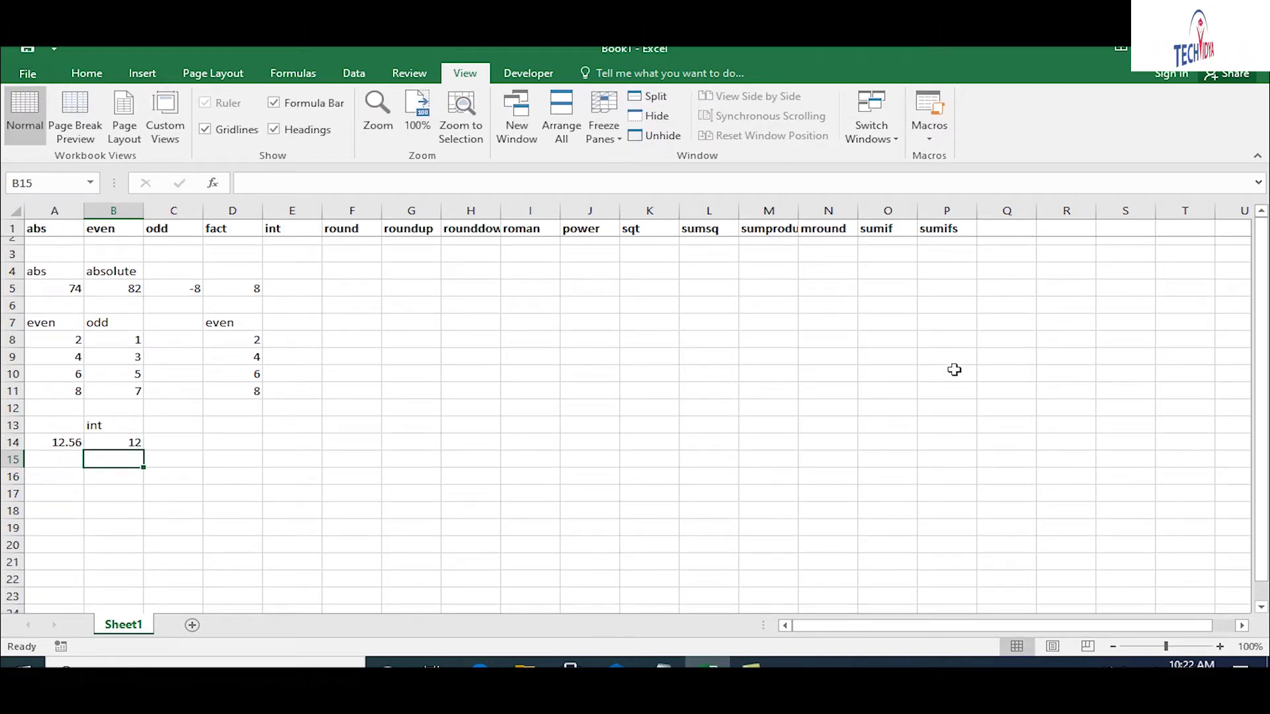
{"action": "scroll", "coordinate": [955, 370], "scroll_direction": "down", "scroll_amount": 1}
{"action": "key", "text": "Left"}
{"action": "key", "text": "Down"}
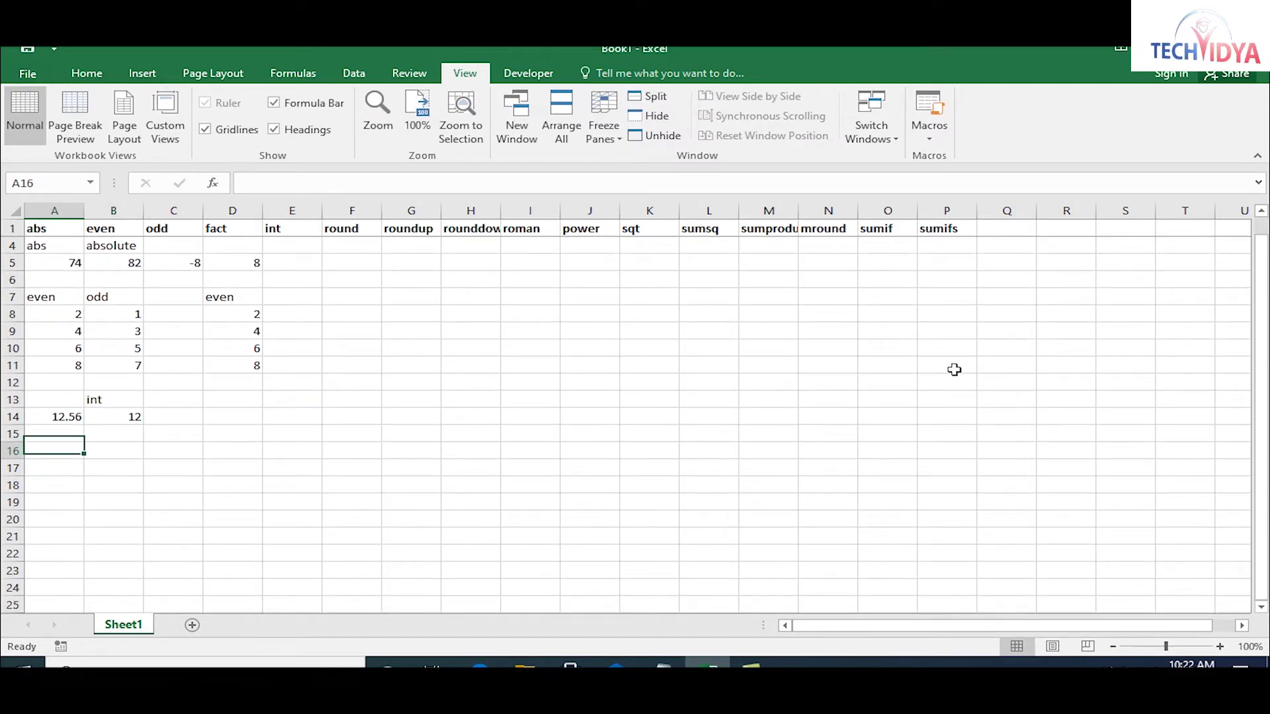
{"action": "type", "text": "fact"}
{"action": "key", "text": "Return"}
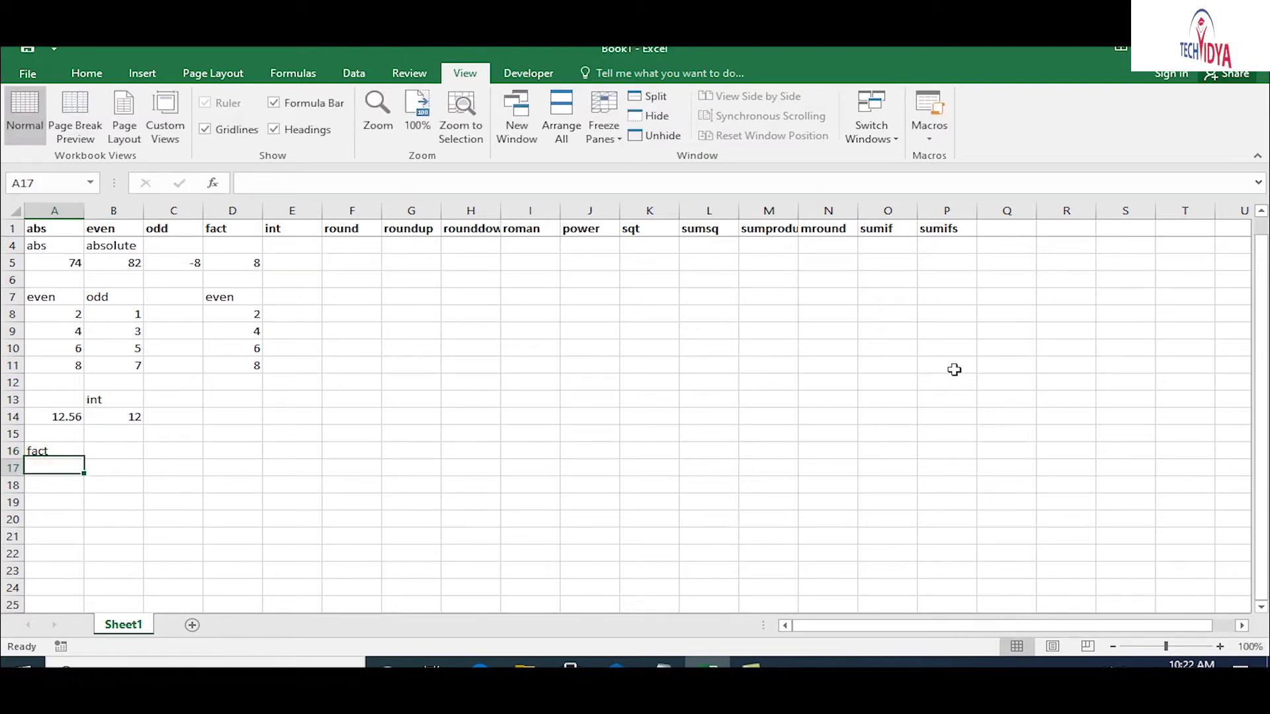
{"action": "type", "text": "number"}
{"action": "key", "text": "Tab"}
{"action": "type", "text": "fact"}
{"action": "key", "text": "Return"}
- Enter the formula =FACT(A18) in B18 and the number 5 in A18
{"action": "type", "text": "=fa"}
{"action": "key", "text": "Tab"}
{"action": "key", "text": "Left"}
{"action": "type", "text": ")"}
{"action": "key", "text": "Return"}
{"action": "type", "text": "5"}
{"action": "key", "text": "Return"}
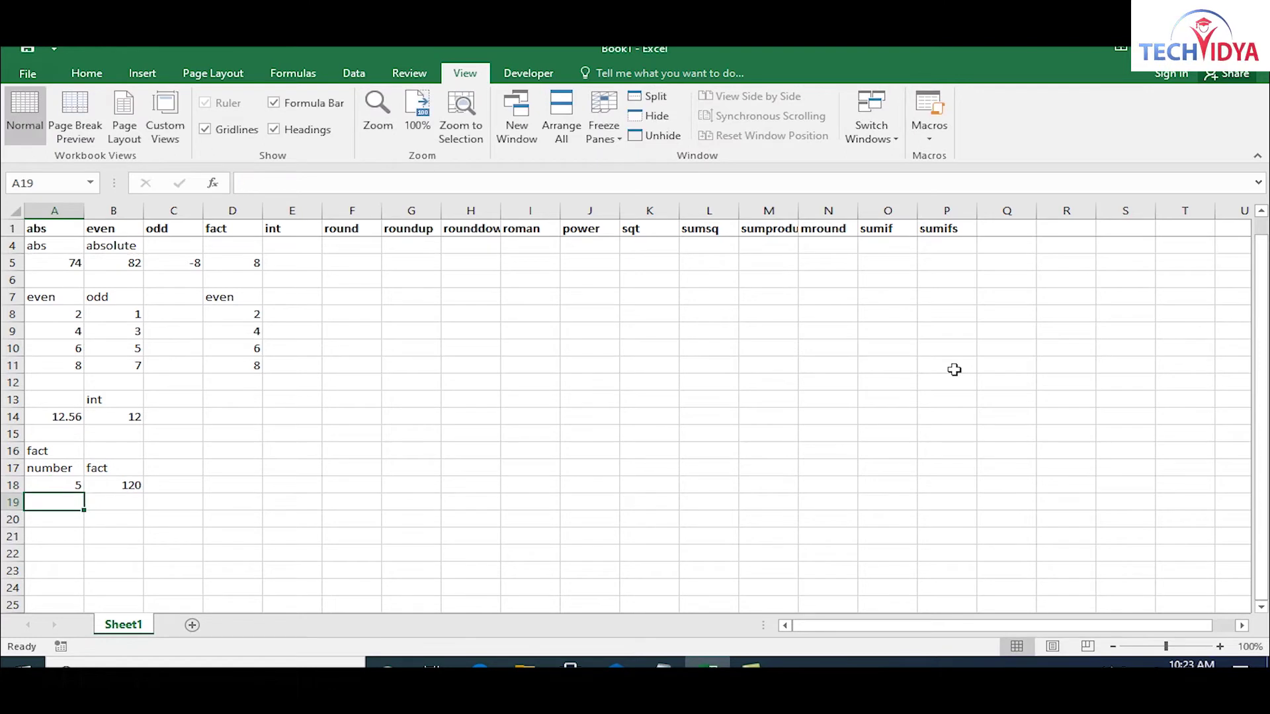
- Cross-check the factorial by entering =5*4*3*2*1 in C18
{"action": "key", "text": "Right"}
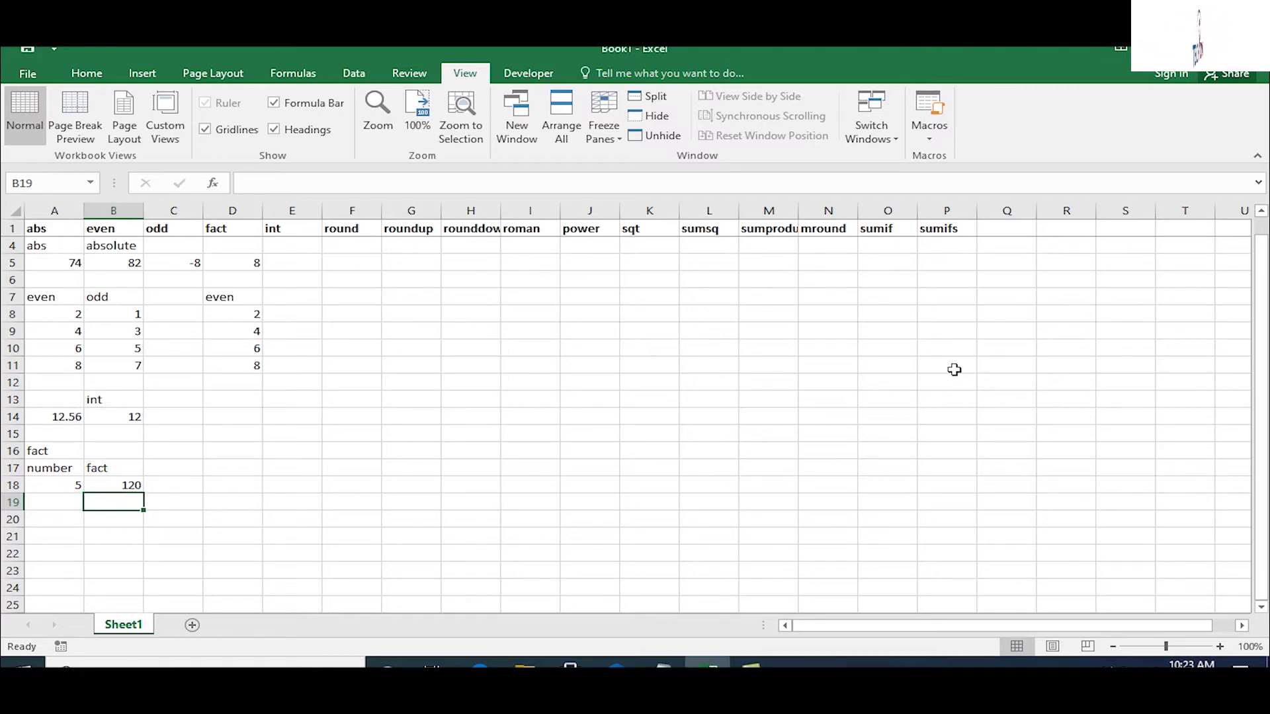
{"action": "key", "text": "Right"}
{"action": "key", "text": "Up"}
{"action": "type", "text": "=5*4*3*2"}
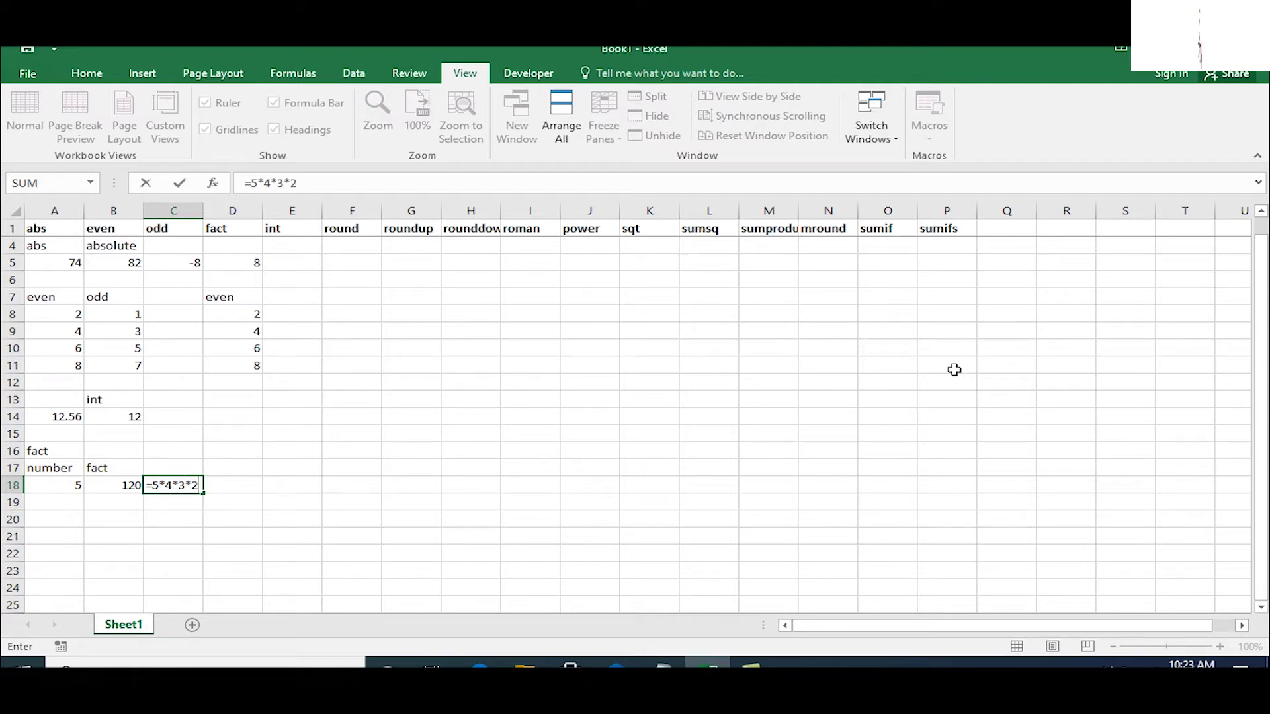
{"action": "type", "text": "*1"}
{"action": "key", "text": "Return"}
{"action": "key", "text": "Up"}
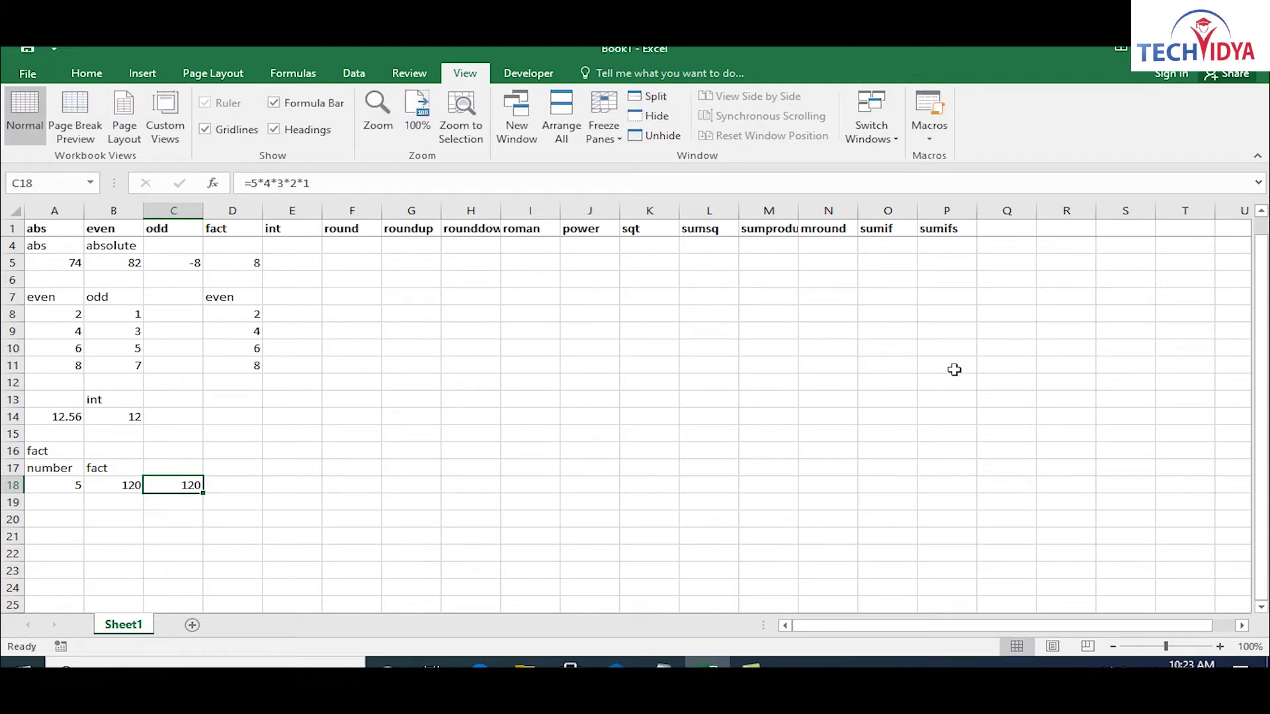
- Enter the number 12.56789 in A20 as the sample value for rounding
{"action": "key", "text": "Left"}
{"action": "key", "text": "Left"}
{"action": "scroll", "coordinate": [954, 369], "scroll_direction": "down", "scroll_amount": 1}
{"action": "scroll", "coordinate": [954, 370], "scroll_direction": "down", "scroll_amount": 1}
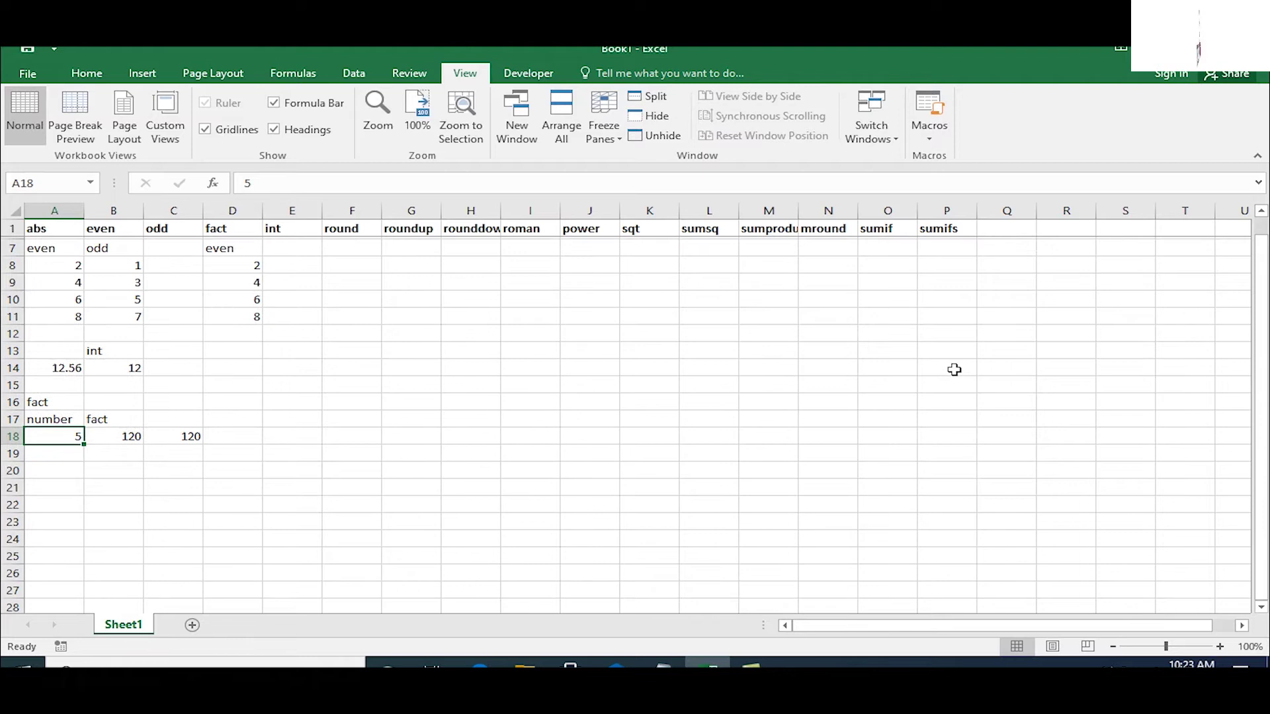
{"action": "key", "text": "Down"}
{"action": "key", "text": "Down"}
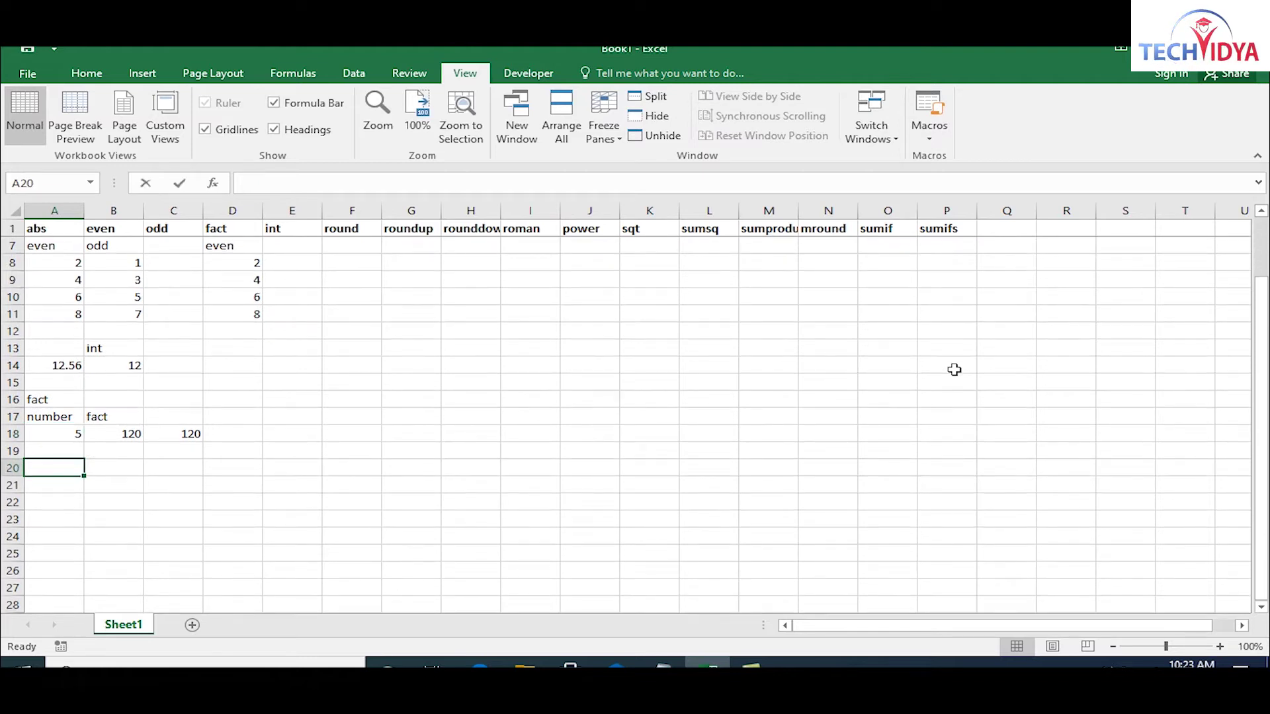
{"action": "type", "text": "12.5"}
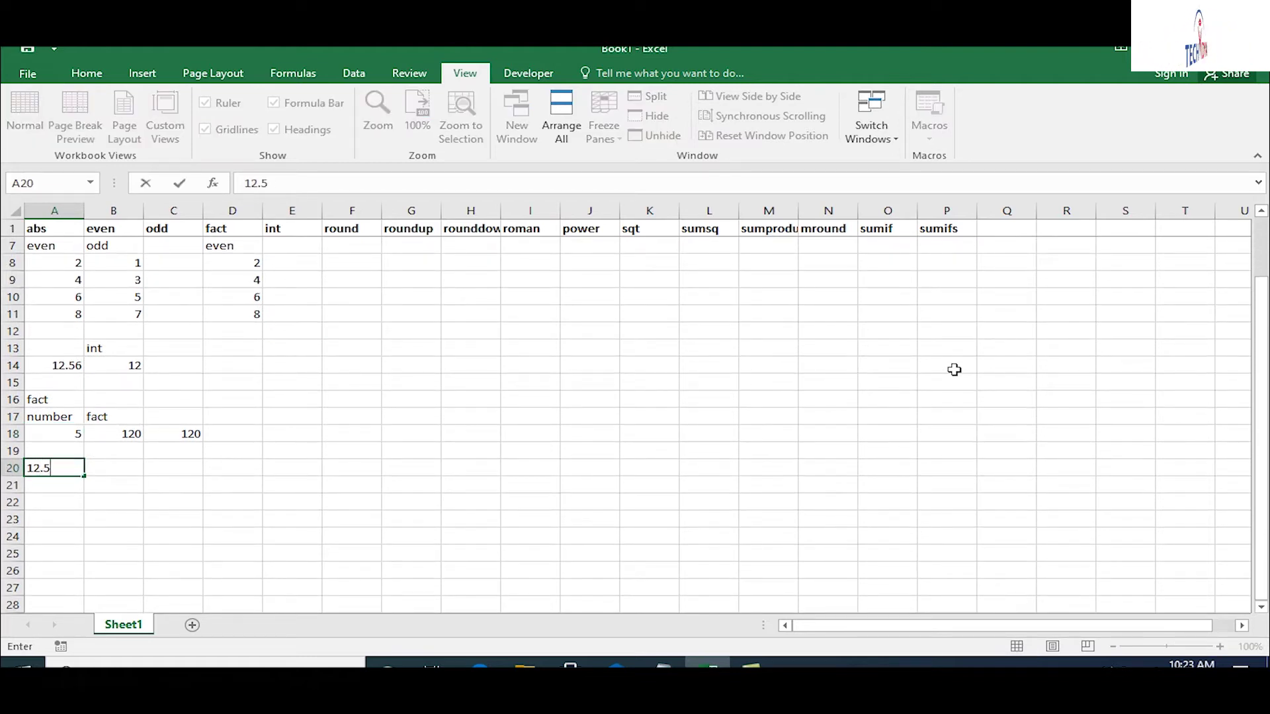
{"action": "type", "text": "6789"}
{"action": "key", "text": "Return"}
- Enter the label round in cell A23, below the sample value
{"action": "key", "text": "Down"}
{"action": "key", "text": "Down"}
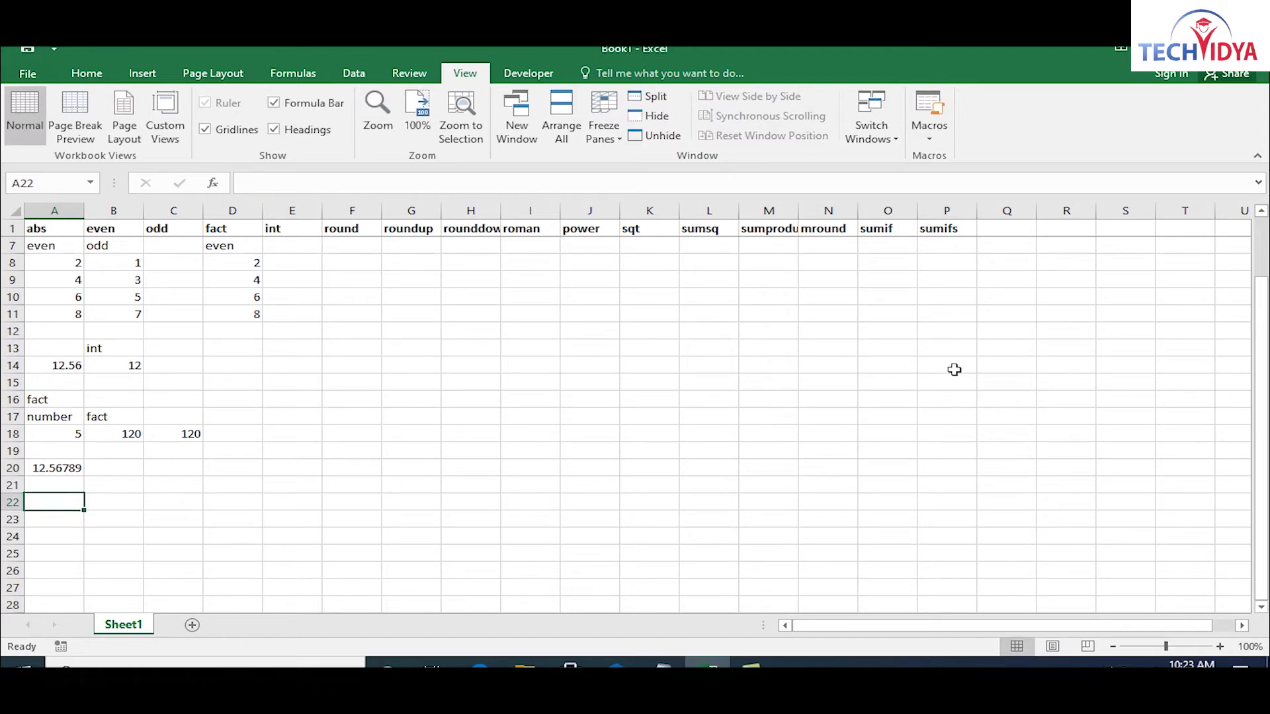
{"action": "type", "text": "round"}
{"action": "key", "text": "Return"}
- Enter =ROUND(A20,0) in A24 to round the sample value to zero decimals
{"action": "type", "text": "=rou"}
{"action": "key", "text": "Tab"}
{"action": "key", "text": "Up"}
{"action": "key", "text": "Up"}
{"action": "key", "text": "Up"}
{"action": "key", "text": "Up"}
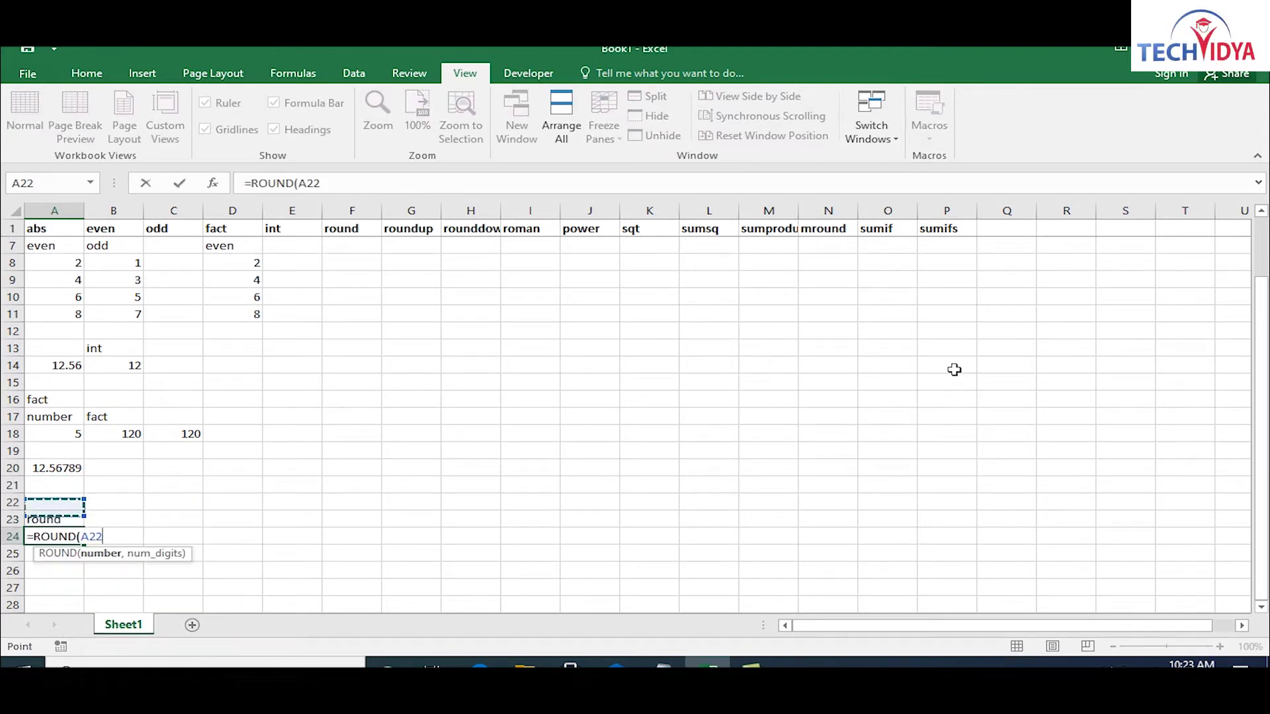
{"action": "type", "text": ",0"}
{"action": "key", "text": "ctrl+Return"}
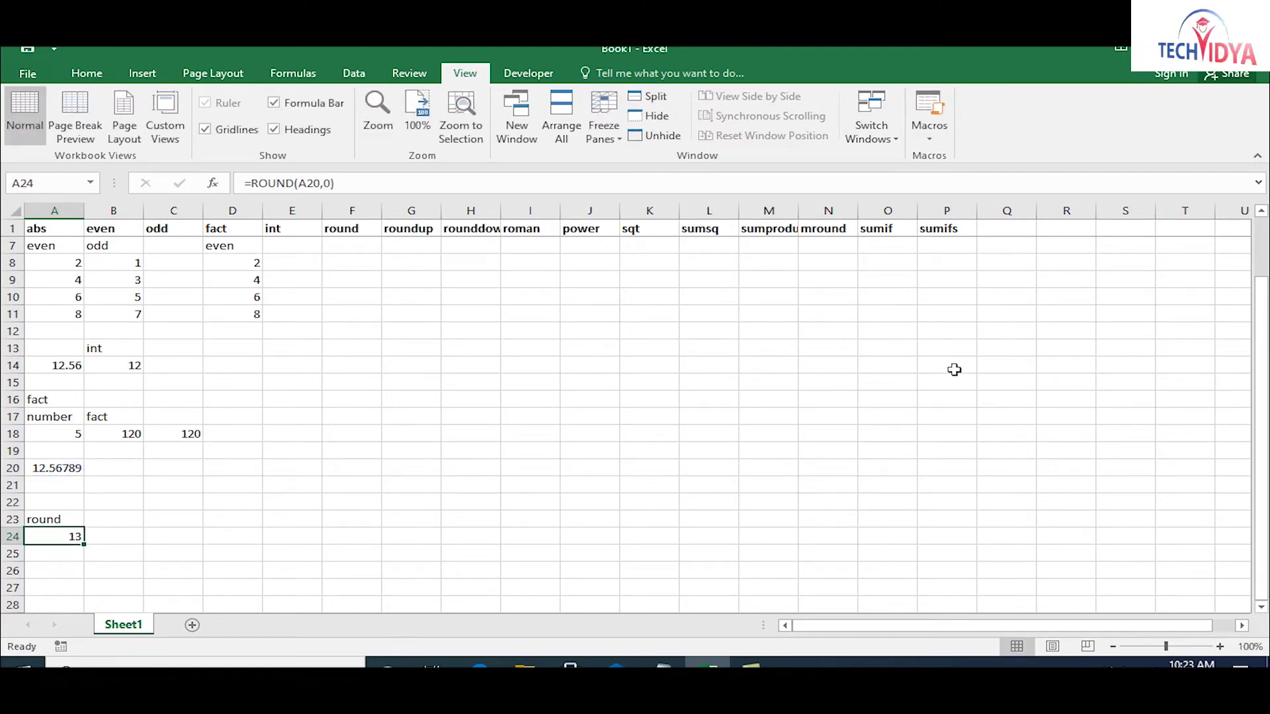
- Enter the label roundup in cell B23, next to the round label
{"action": "key", "text": "Right"}
{"action": "key", "text": "Up"}
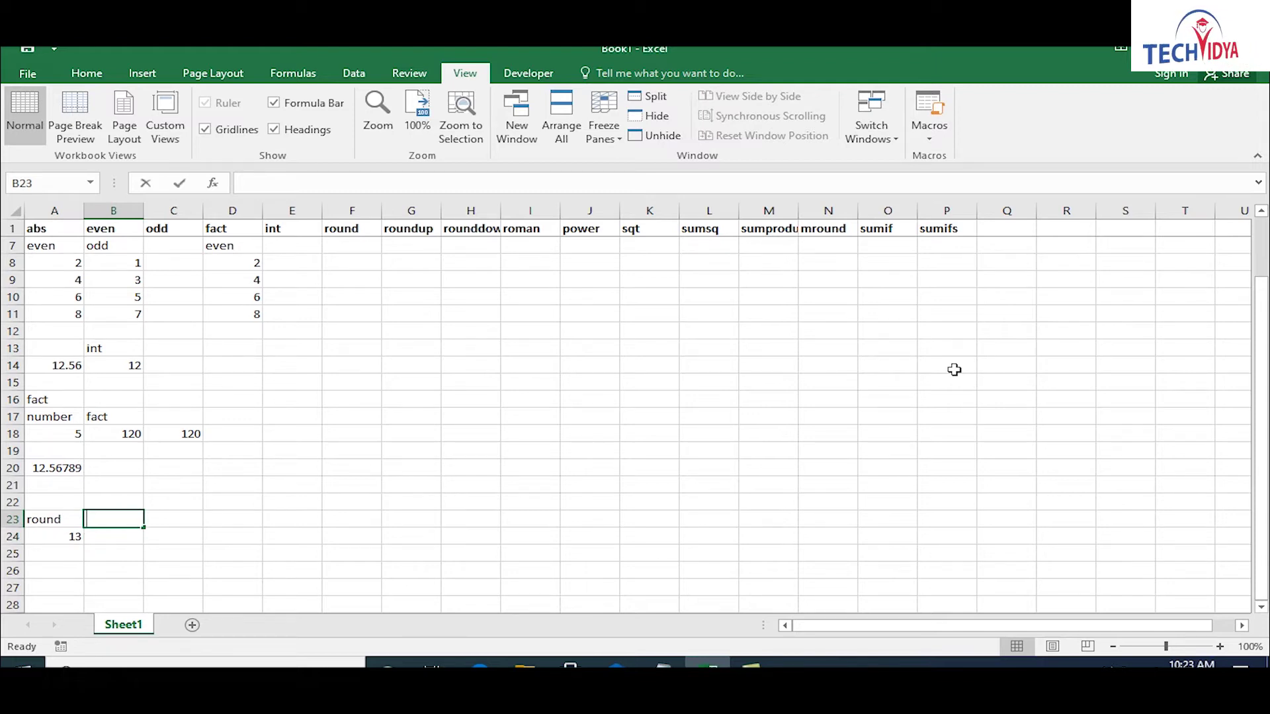
{"action": "type", "text": "r"}
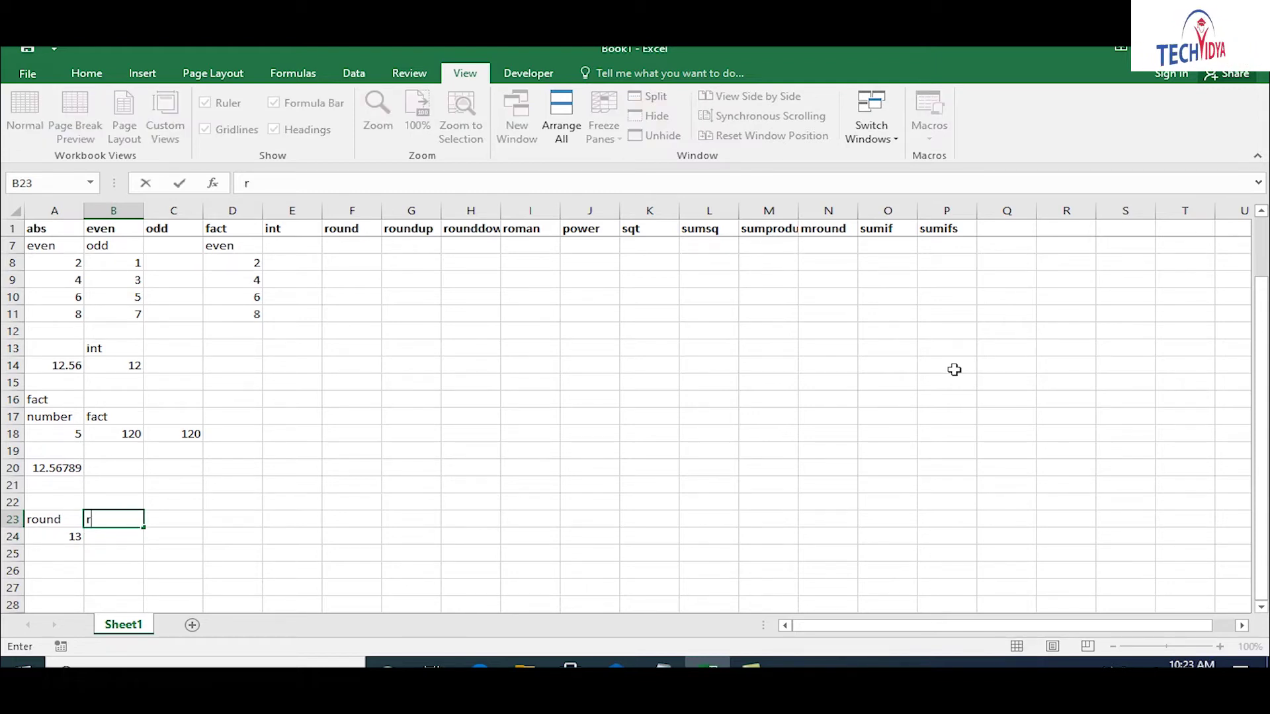
{"action": "type", "text": "oundup"}
{"action": "key", "text": "Return"}
- Enter =ROUNDUP(A20,2) in B24 to round the sample value up to two decimals
{"action": "type", "text": "=roundu"}
{"action": "key", "text": "Tab"}
{"action": "key", "text": "Up"}
{"action": "key", "text": "Up"}
{"action": "key", "text": "Up"}
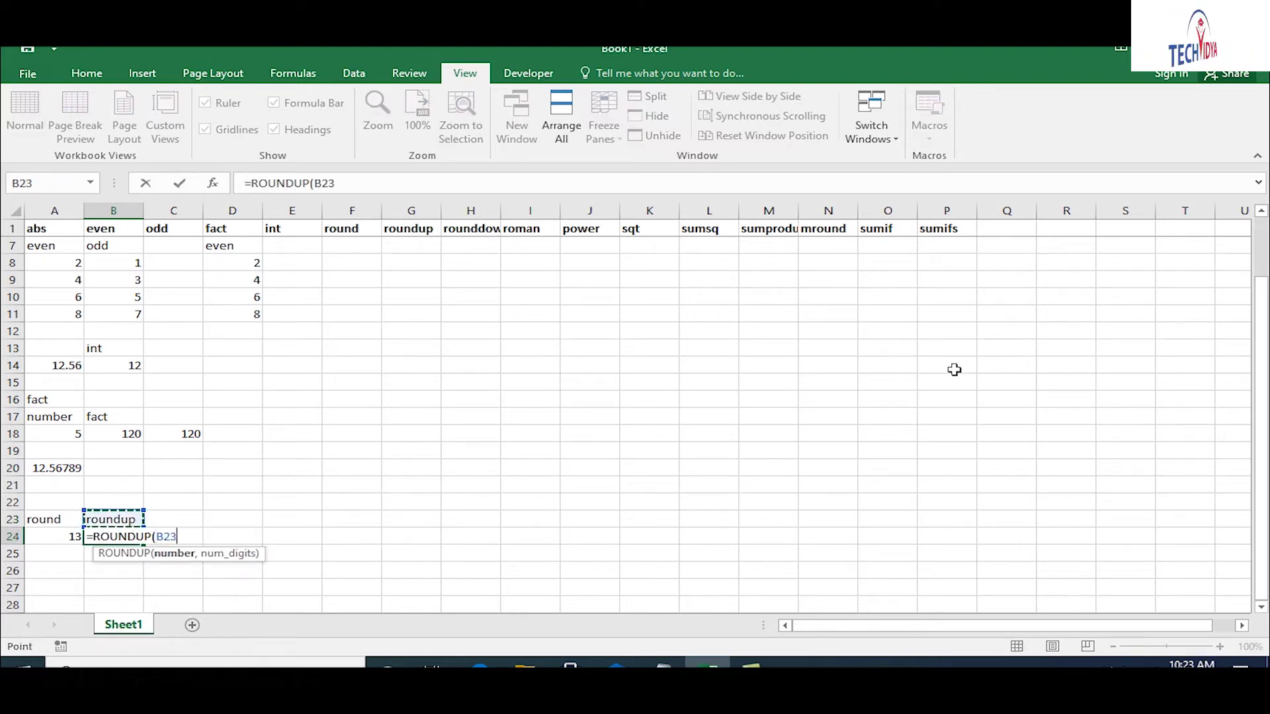
{"action": "key", "text": "Up"}
{"action": "key", "text": "Left"}
{"action": "type", "text": ",2"}
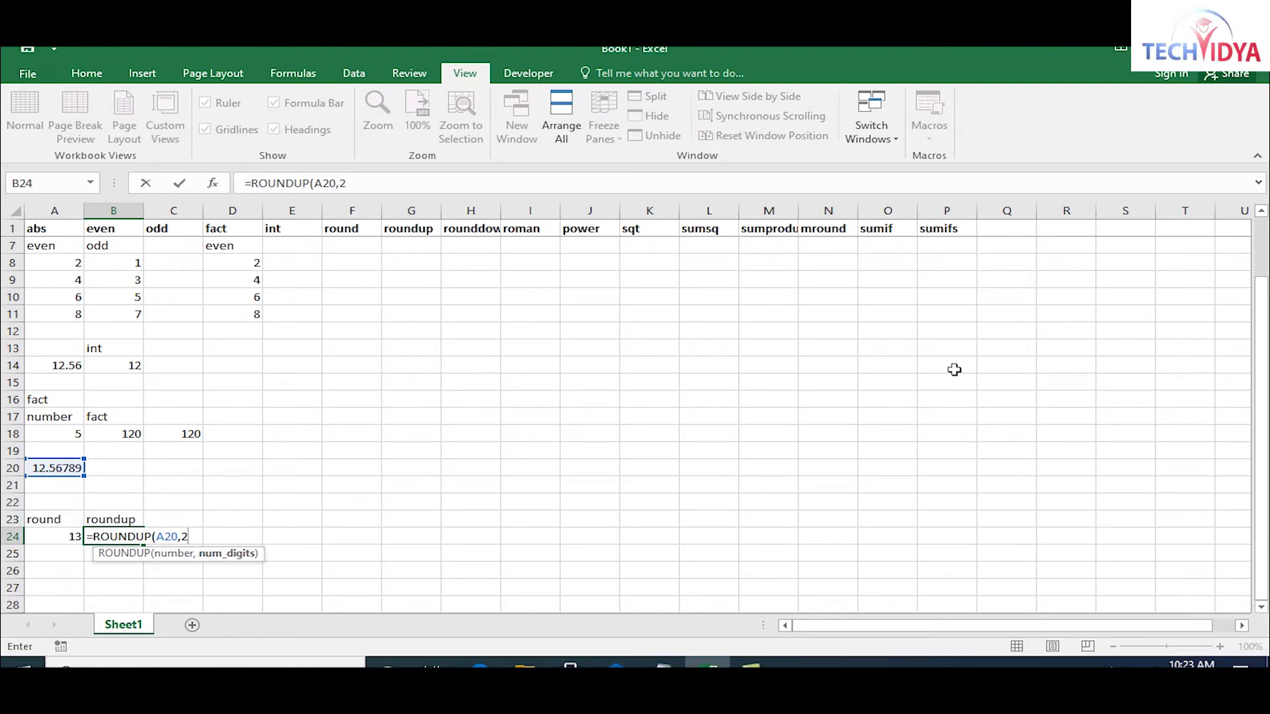
{"action": "type", "text": ")"}
{"action": "key", "text": "Return"}
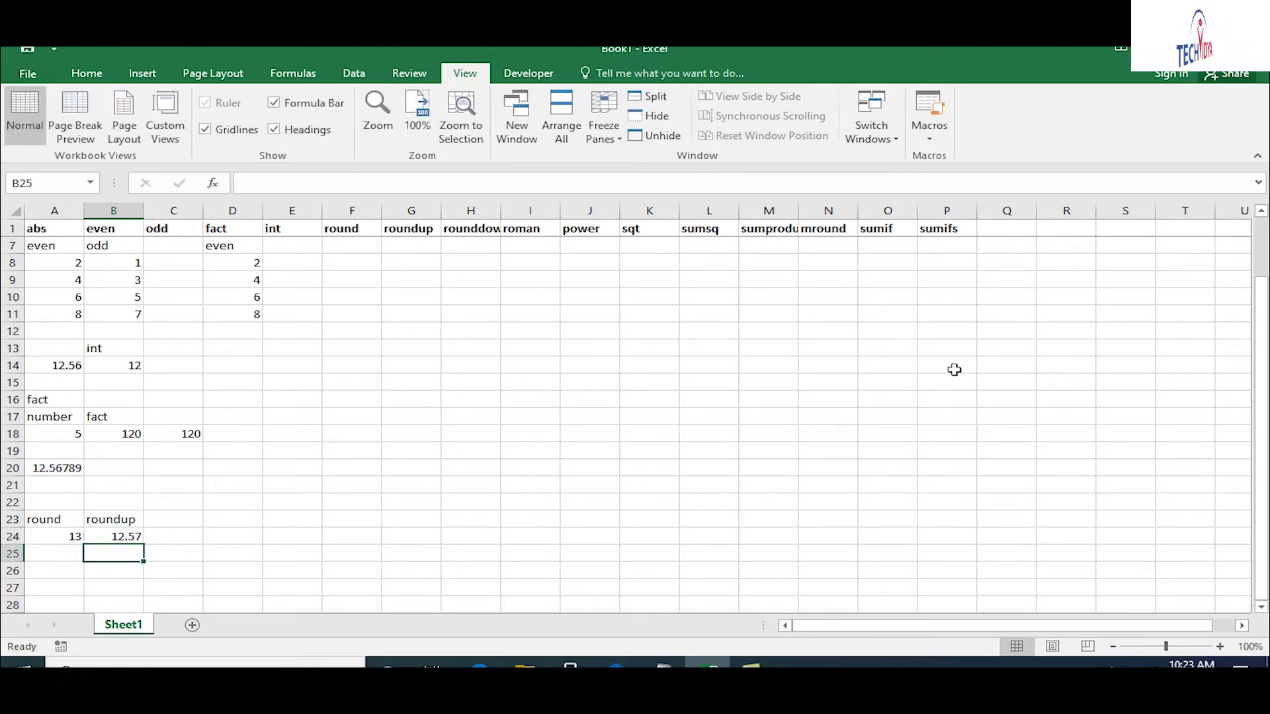
{"action": "key", "text": "Up"}
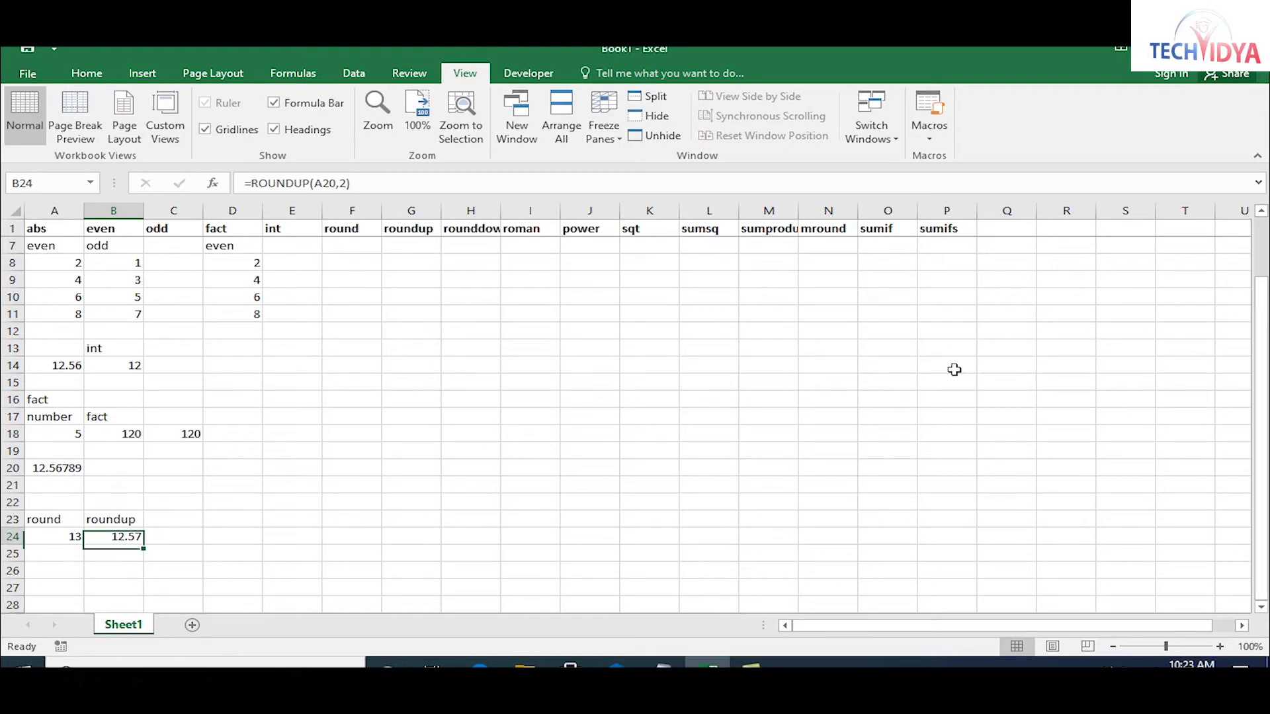
- Enter the label rounddown in cell C23, next to the roundup label
{"action": "key", "text": "Up"}
{"action": "key", "text": "Right"}
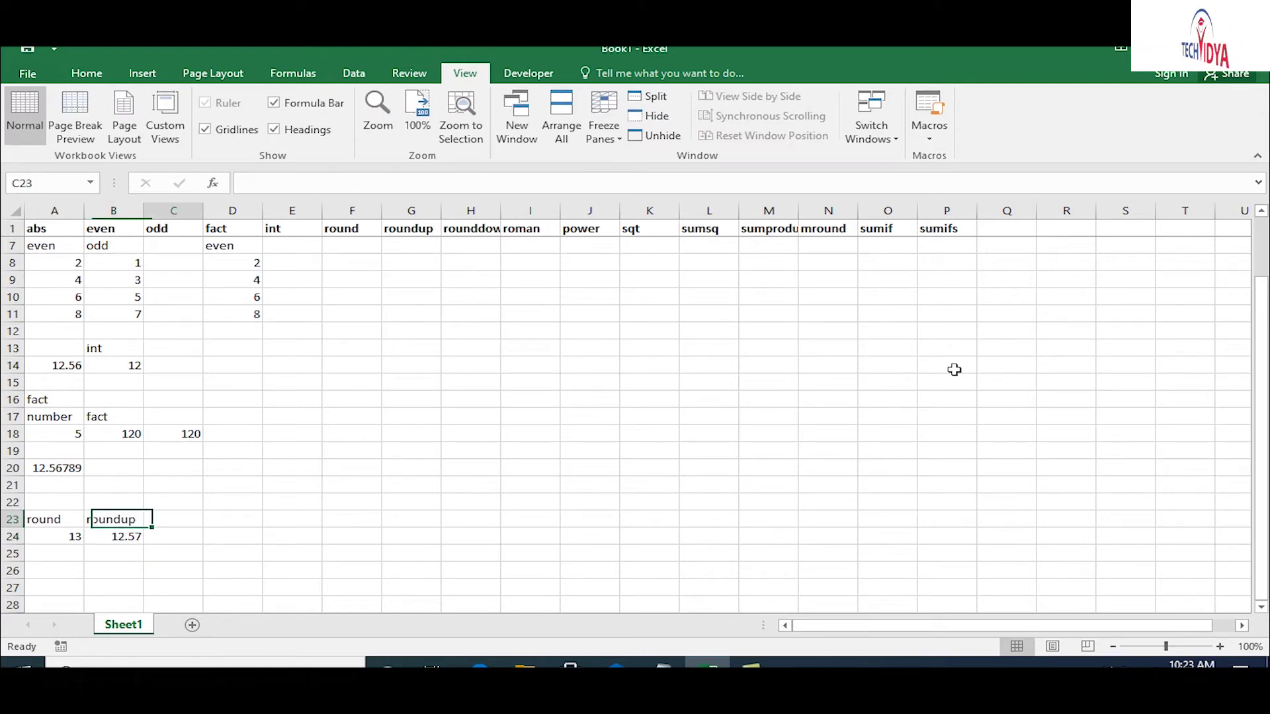
{"action": "type", "text": "rounddown"}
{"action": "key", "text": "Return"}
- Enter =ROUNDDOWN(A20,2) in C24 and widen column H to fit its rounddown heading
{"action": "type", "text": "=rounddown"}
{"action": "key", "text": "Tab"}
{"action": "key", "text": "Up"}
{"action": "key", "text": "Up"}
{"action": "key", "text": "Left"}
{"action": "key", "text": "Left"}
{"action": "key", "text": "Up"}
{"action": "key", "text": "Up"}
{"action": "type", "text": ",2"}
{"action": "key", "text": "Return"}
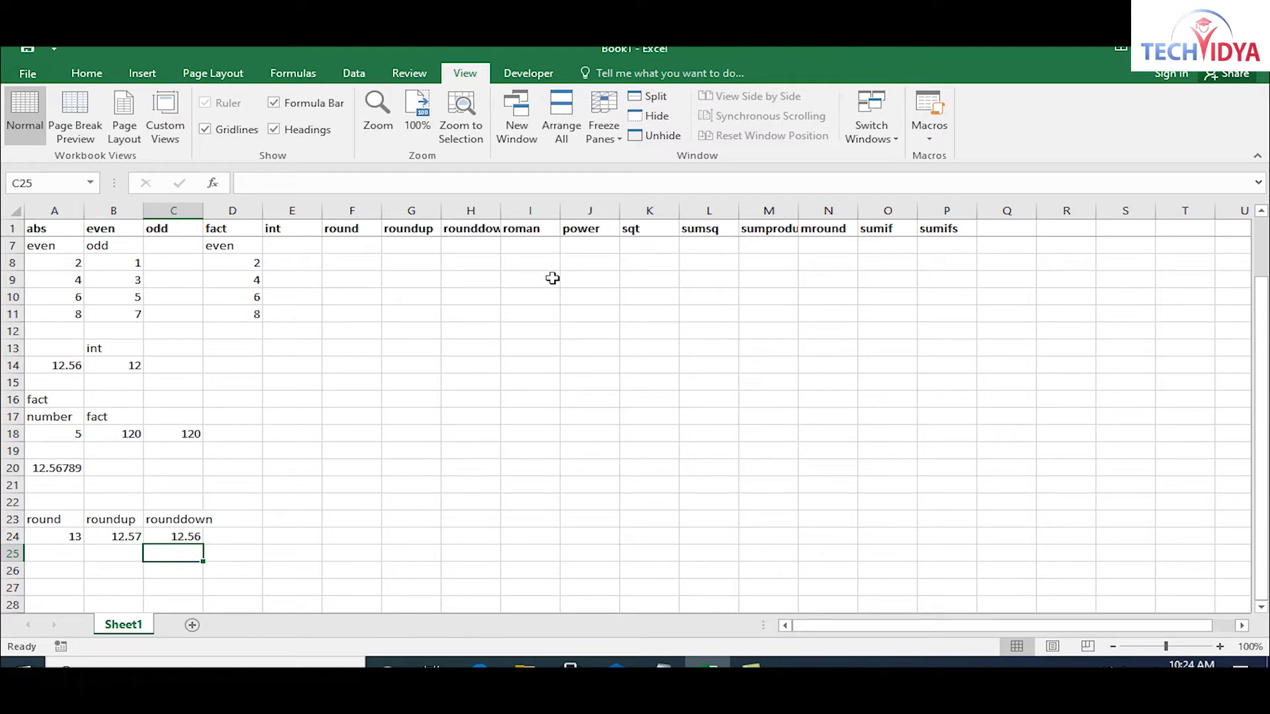
{"action": "left_click_drag", "start_coordinate": [501, 210], "coordinate": [515, 220]}
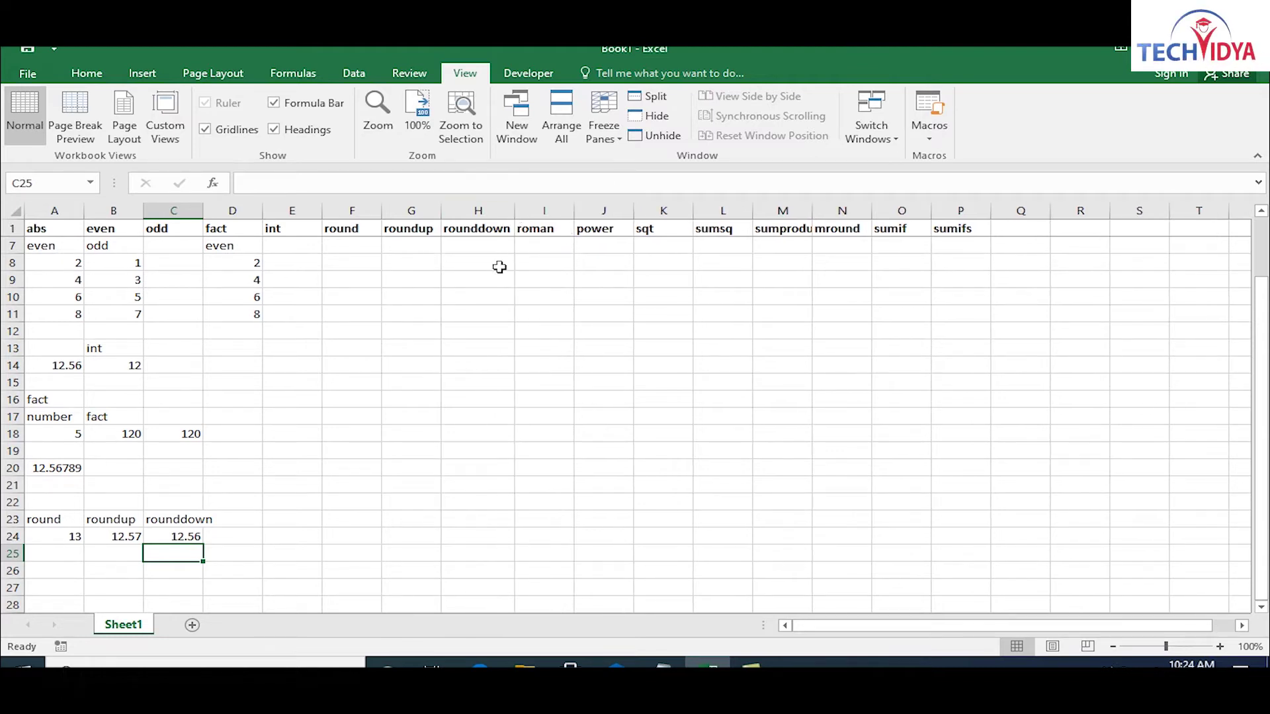
- Enter 120 in A27 and convert it to a Roman numeral with =ROMAN(A27) in B27
{"action": "scroll", "coordinate": [353, 371], "scroll_direction": "down", "scroll_amount": 2}
{"action": "scroll", "coordinate": [353, 371], "scroll_direction": "down", "scroll_amount": 1}
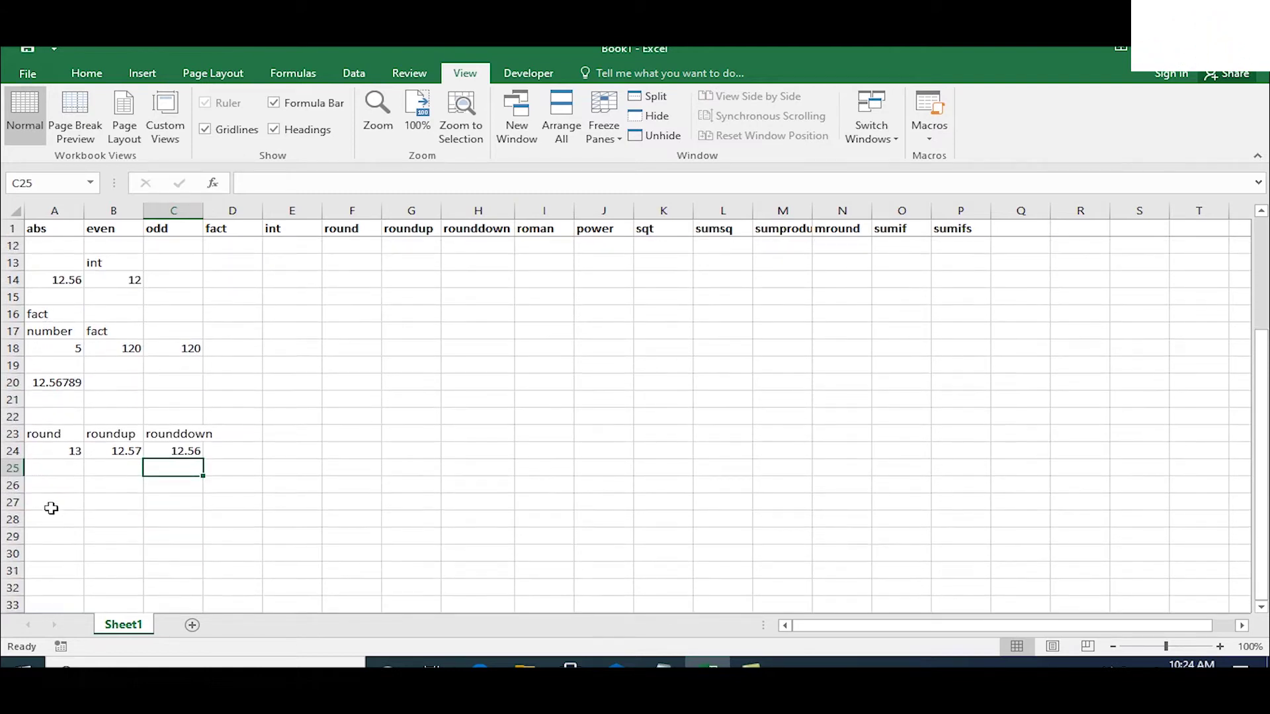
{"action": "double_click", "coordinate": [58, 503]}
{"action": "type", "text": "120"}
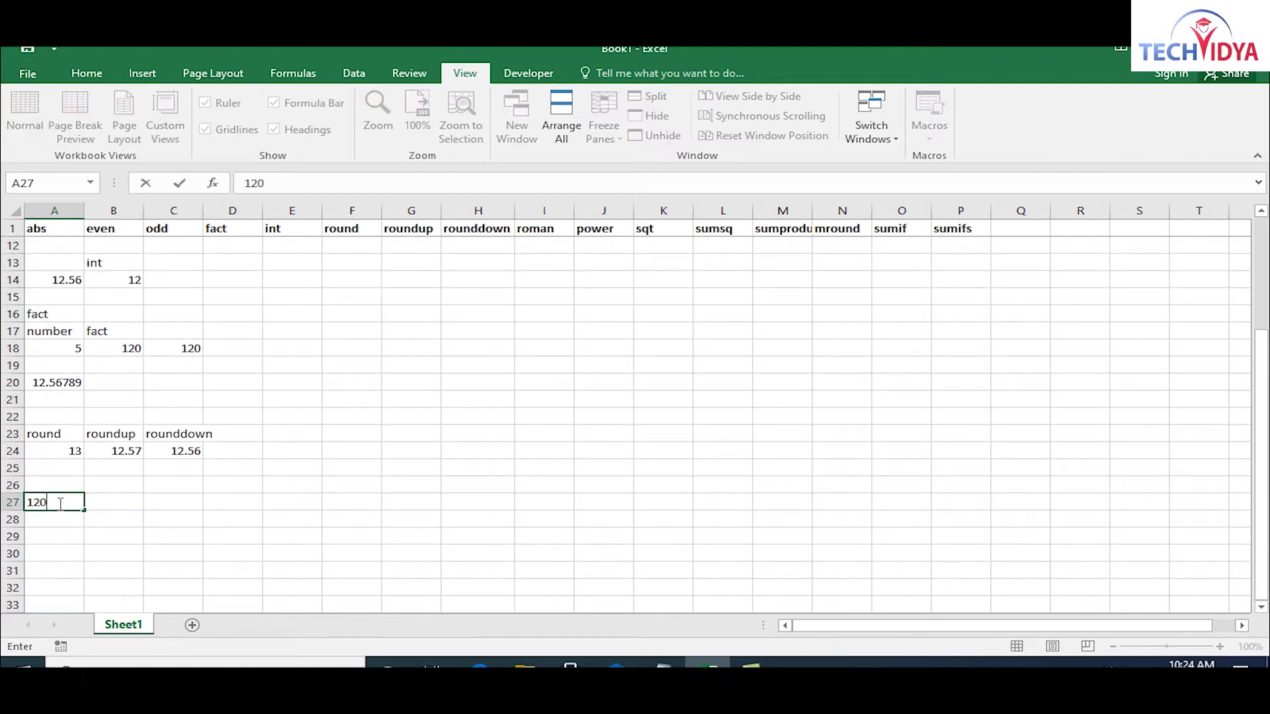
{"action": "key", "text": "Tab"}
{"action": "type", "text": "=ro"}
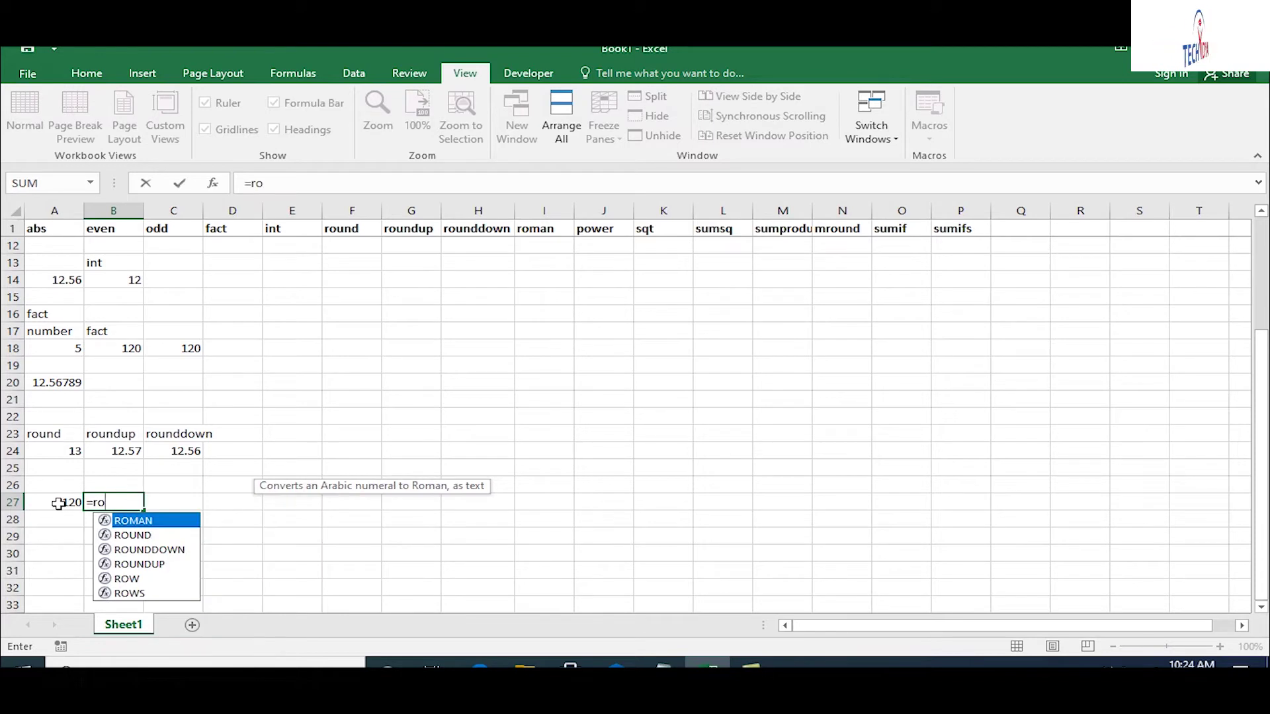
{"action": "key", "text": "Tab"}
{"action": "left_click", "coordinate": [58, 503]}
{"action": "key", "text": "Return"}
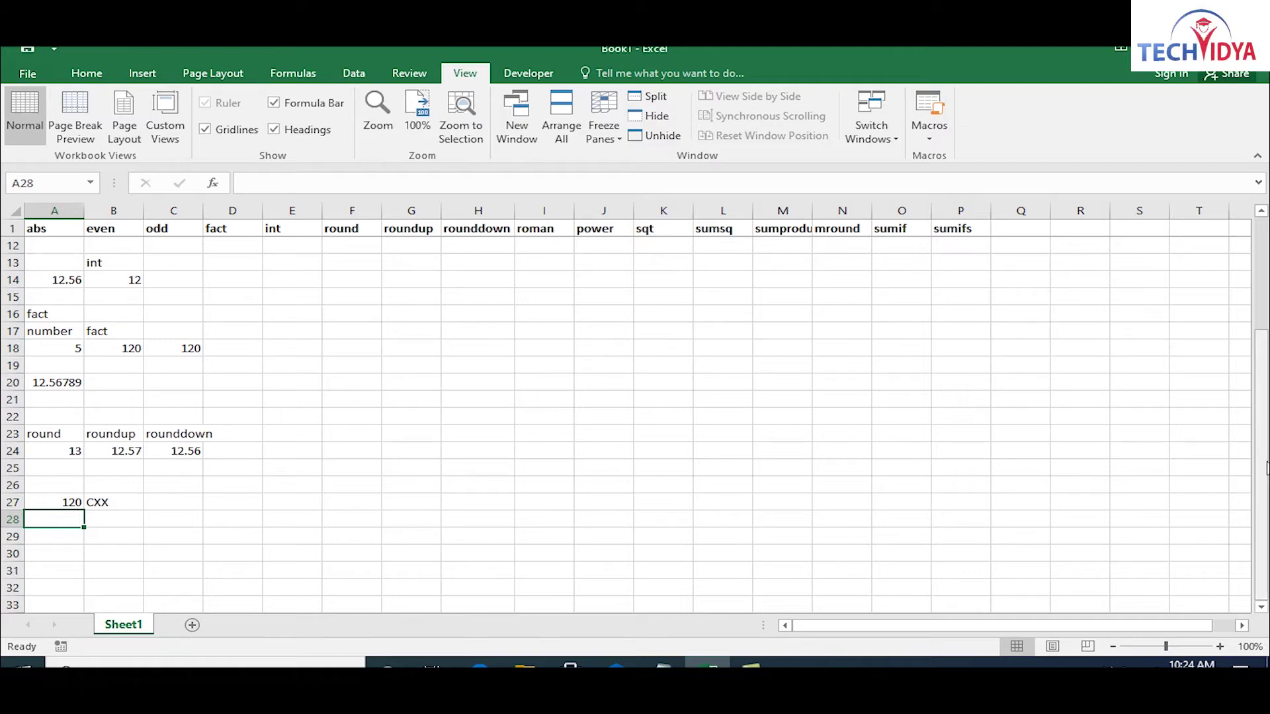
- Enter the headings number, power and output in cells A30 to C30
{"action": "left_click", "coordinate": [1261, 606]}
{"action": "scroll", "coordinate": [1260, 607], "scroll_direction": "down", "scroll_amount": 3}
{"action": "left_click", "coordinate": [58, 399]}
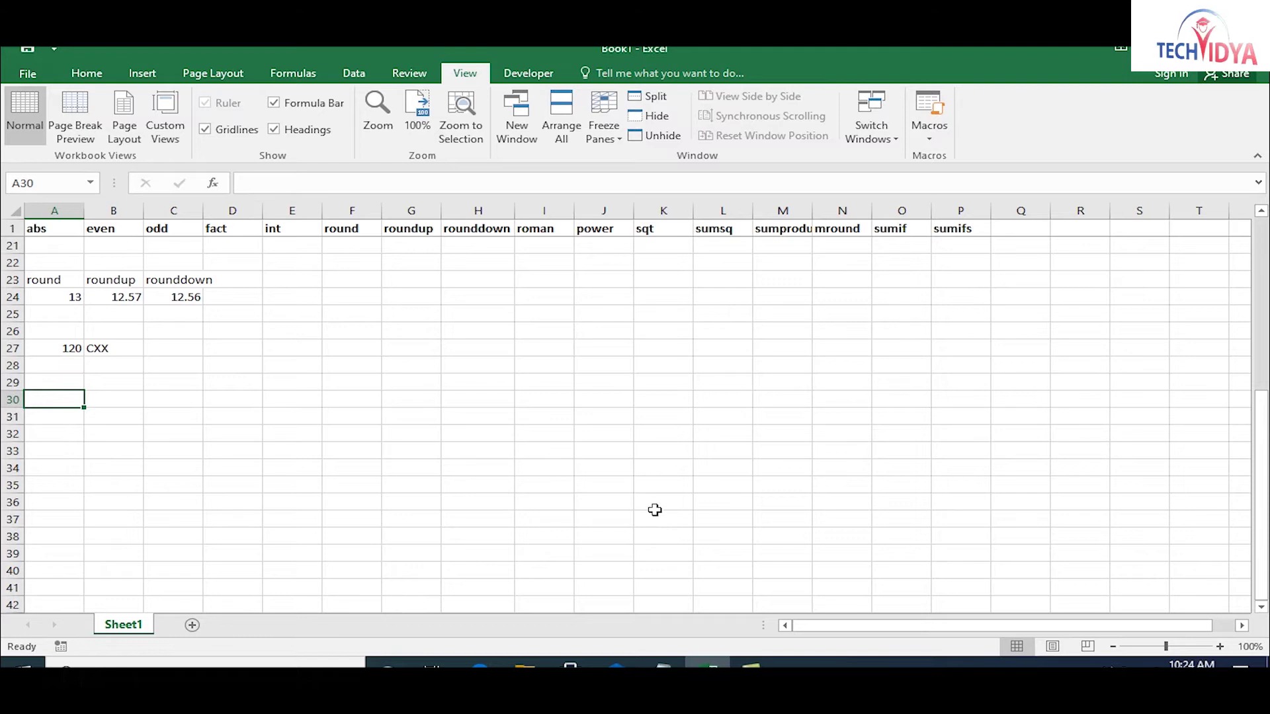
{"action": "type", "text": "number"}
{"action": "key", "text": "Tab"}
{"action": "type", "text": "power"}
{"action": "key", "text": "Tab"}
{"action": "type", "text": "pu"}
{"action": "key", "text": "BackSpace"}
{"action": "key", "text": "BackSpace"}
{"action": "type", "text": "outputpttput"}
{"action": "key", "text": "Return"}
- Enter 2 in A31 as the number and 4 in B31 as the power
{"action": "type", "text": "2"}
{"action": "key", "text": "Tab"}
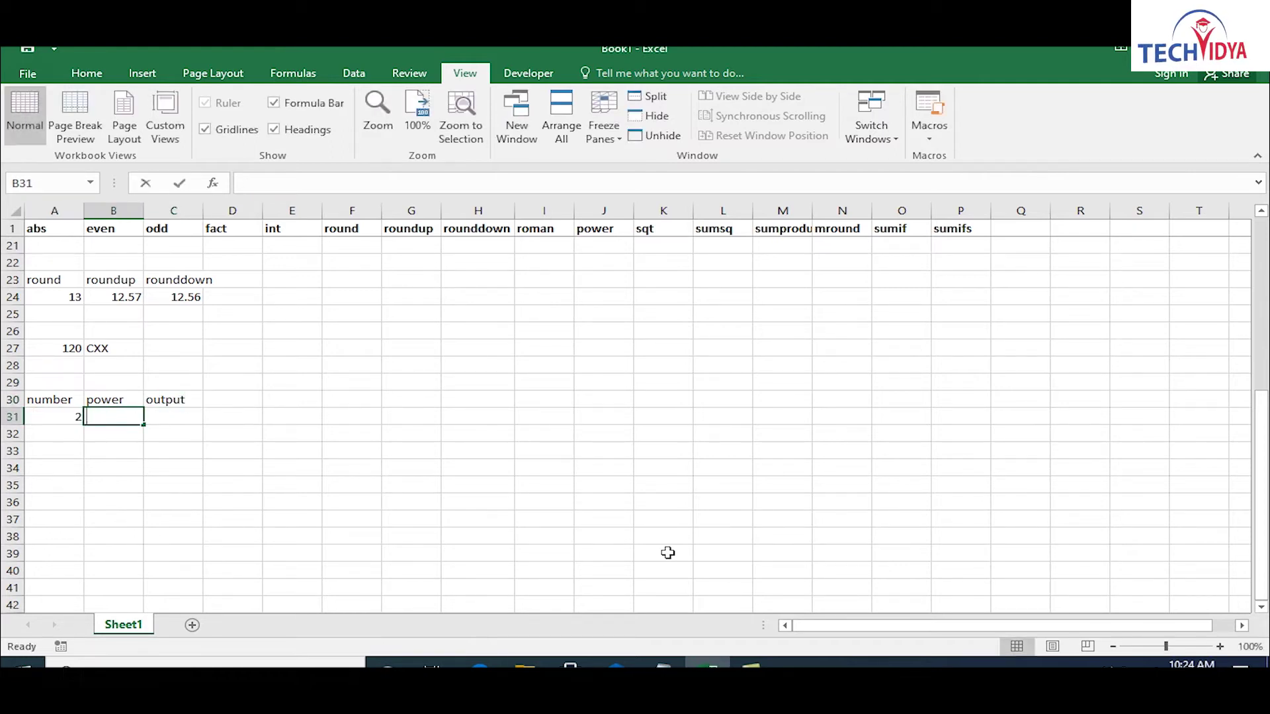
{"action": "type", "text": "4"}
{"action": "key", "text": "Tab"}
{"action": "type", "text": "=po"}
{"action": "key", "text": "Tab"}
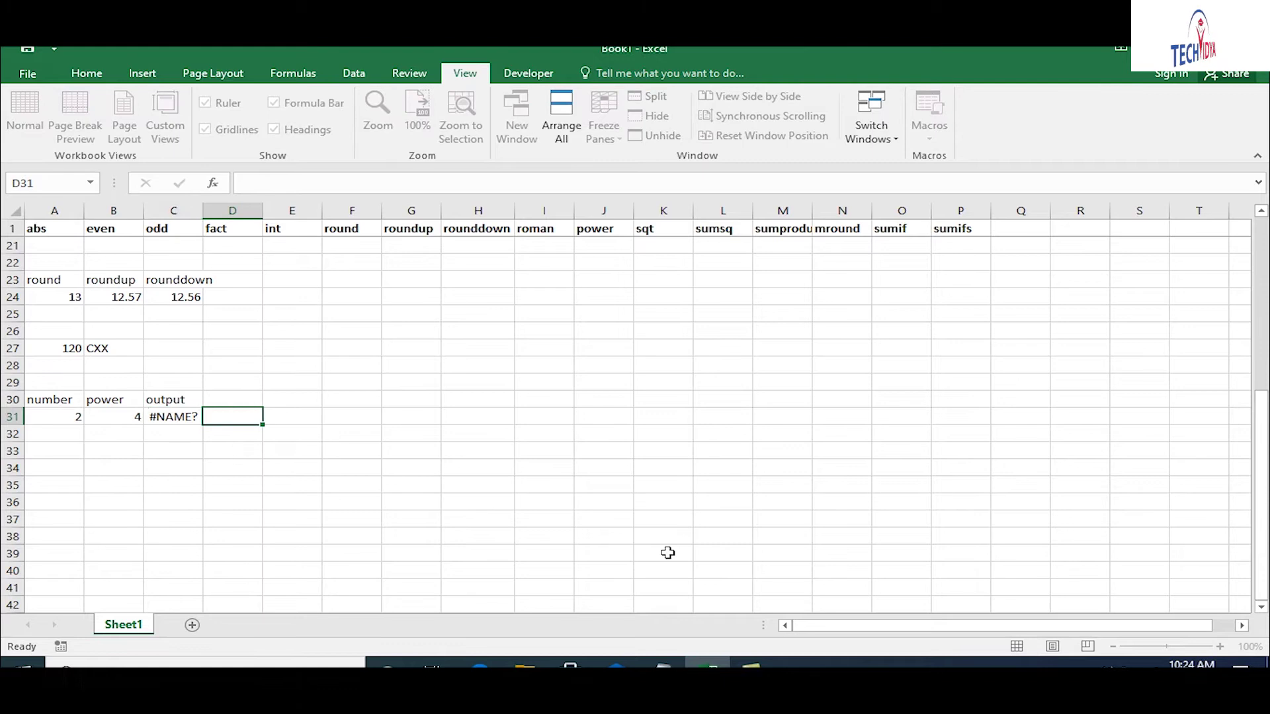
{"action": "key", "text": "Left"}
{"action": "type", "text": "=[pwer"}
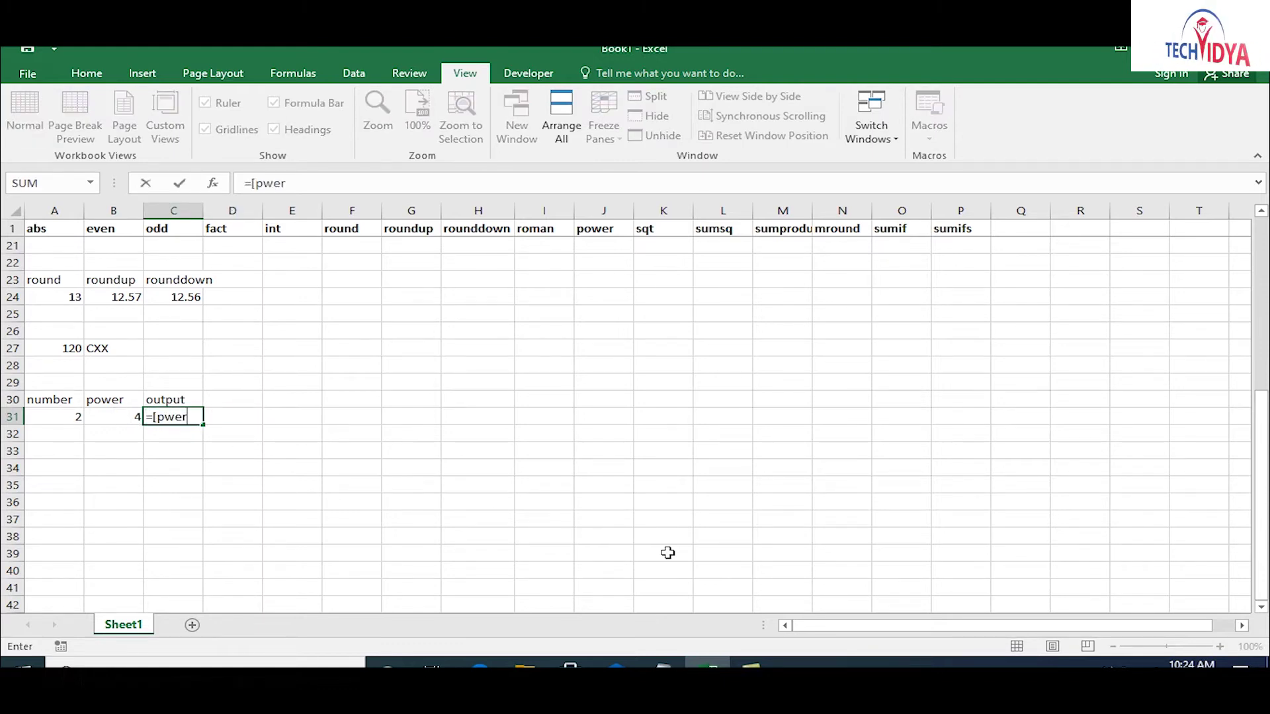
{"action": "key", "text": "BackSpace"}
{"action": "key", "text": "BackSpace"}
{"action": "key", "text": "BackSpace"}
{"action": "key", "text": "BackSpace"}
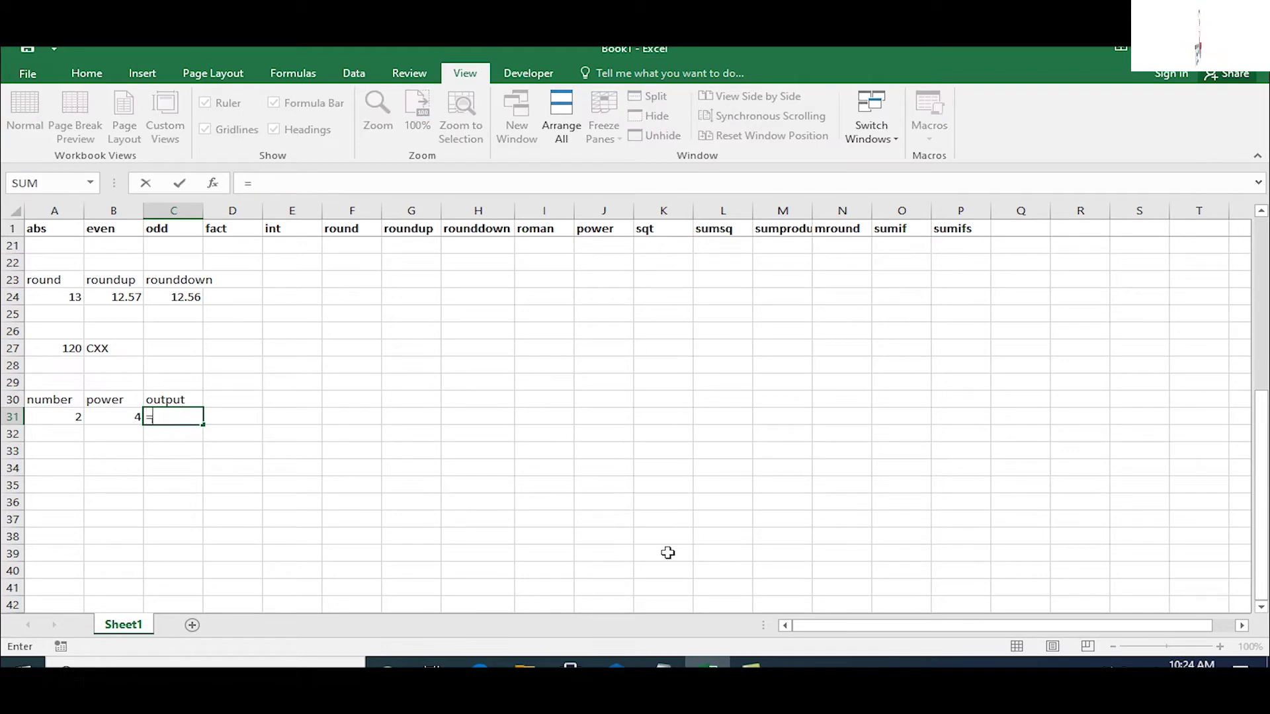
- Enter =POWER(A31,B31) in C31 to raise the number to the given power
{"action": "type", "text": "power"}
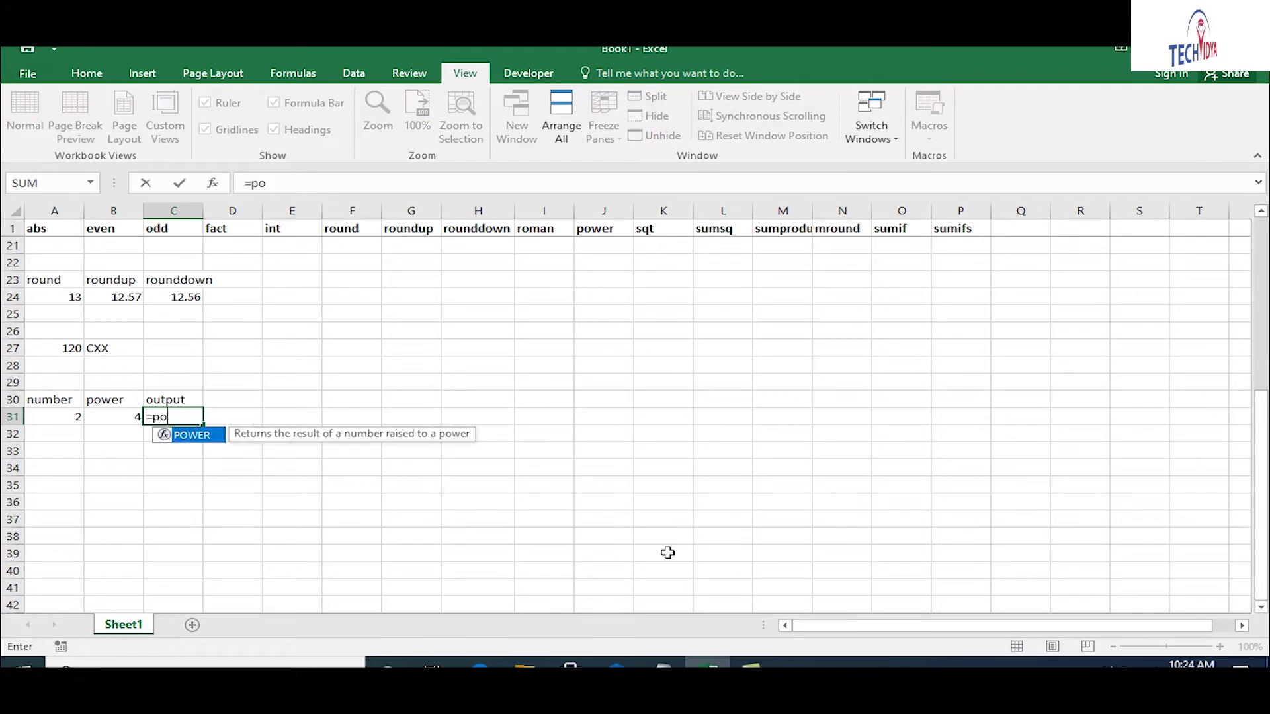
{"action": "key", "text": "Tab"}
{"action": "key", "text": "Left"}
{"action": "key", "text": "Left"}
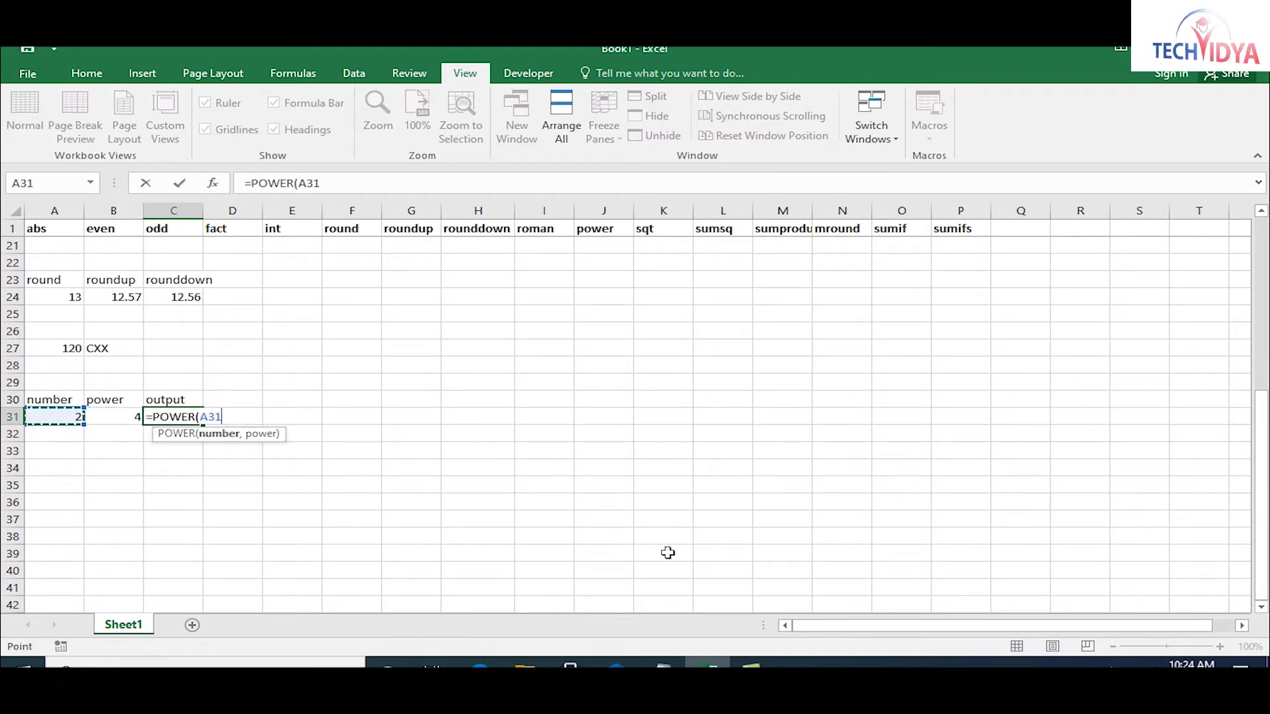
{"action": "type", "text": ","}
{"action": "key", "text": "Right"}
{"action": "key", "text": "Return"}
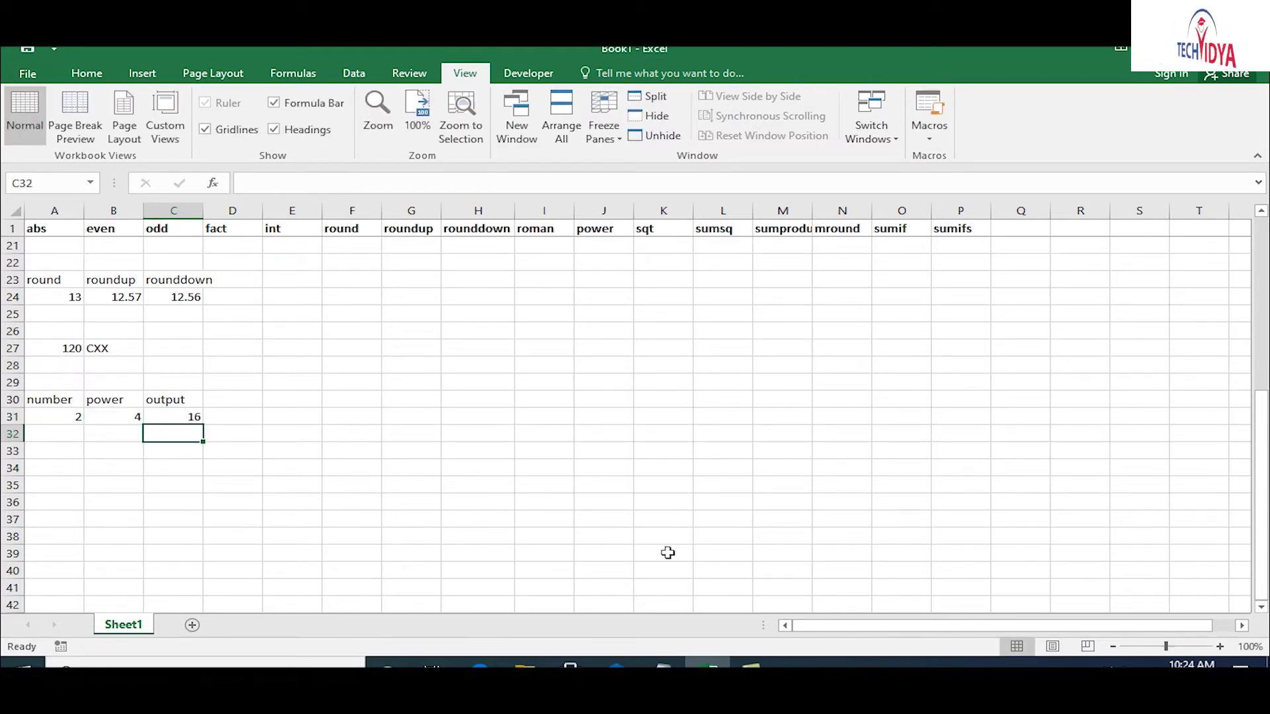
- Examine the POWER formula in C31 and the number and power cells it refers to
{"action": "key", "text": "Up"}
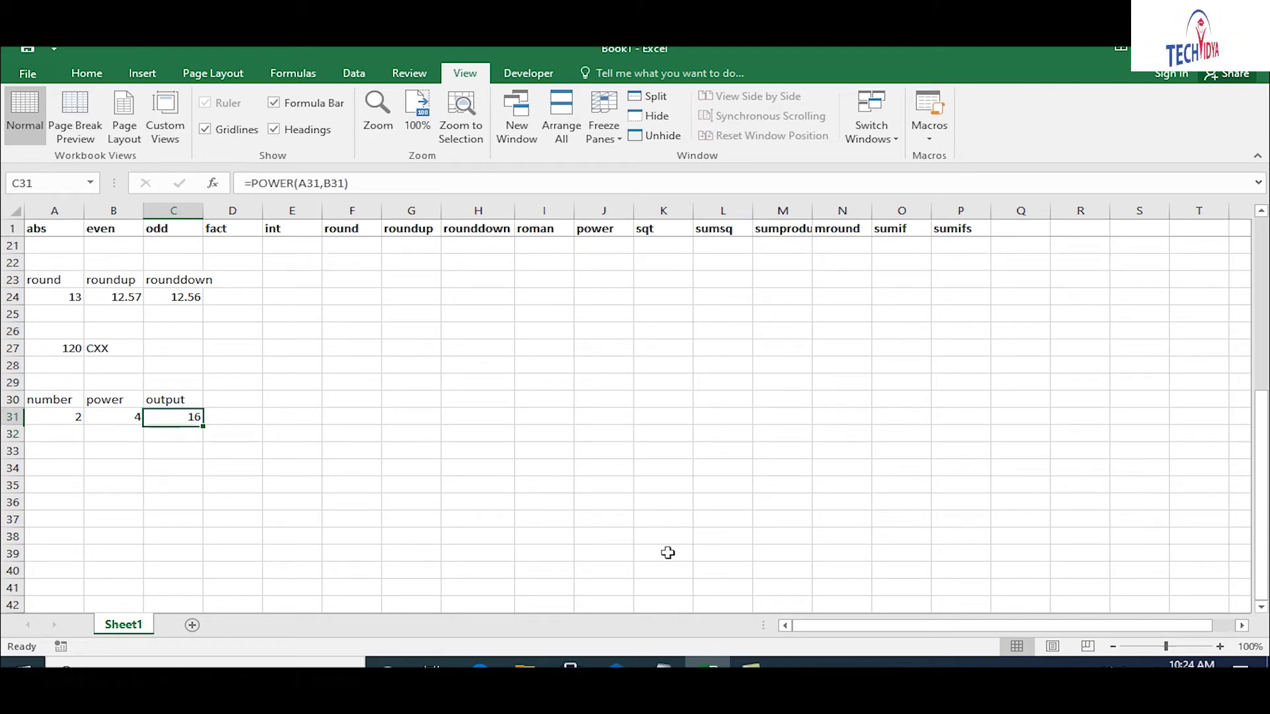
{"action": "key", "text": "Left"}
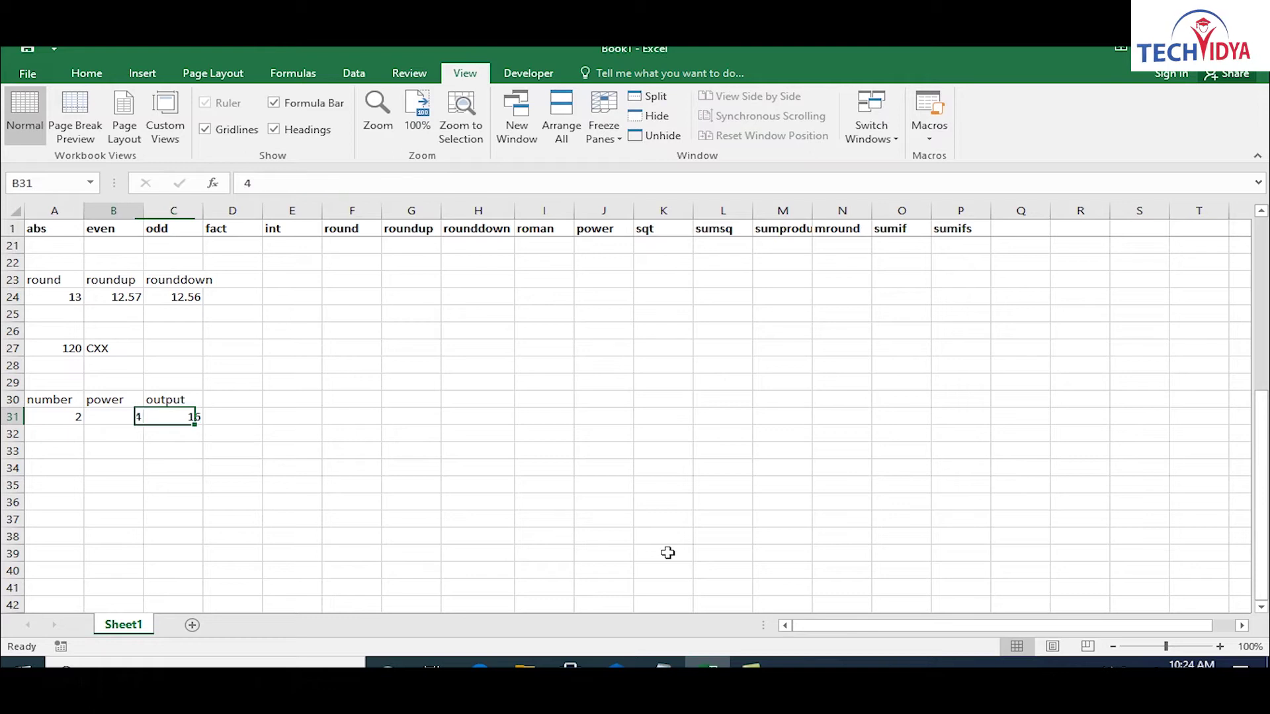
{"action": "key", "text": "Left"}
{"action": "key", "text": "Right"}
{"action": "key", "text": "Right"}
{"action": "key", "text": "Right"}
{"action": "key", "text": "Left"}
{"action": "key", "text": "Left"}
- Enter the headings number and sqrt in cells A33 and B33
{"action": "key", "text": "Down"}
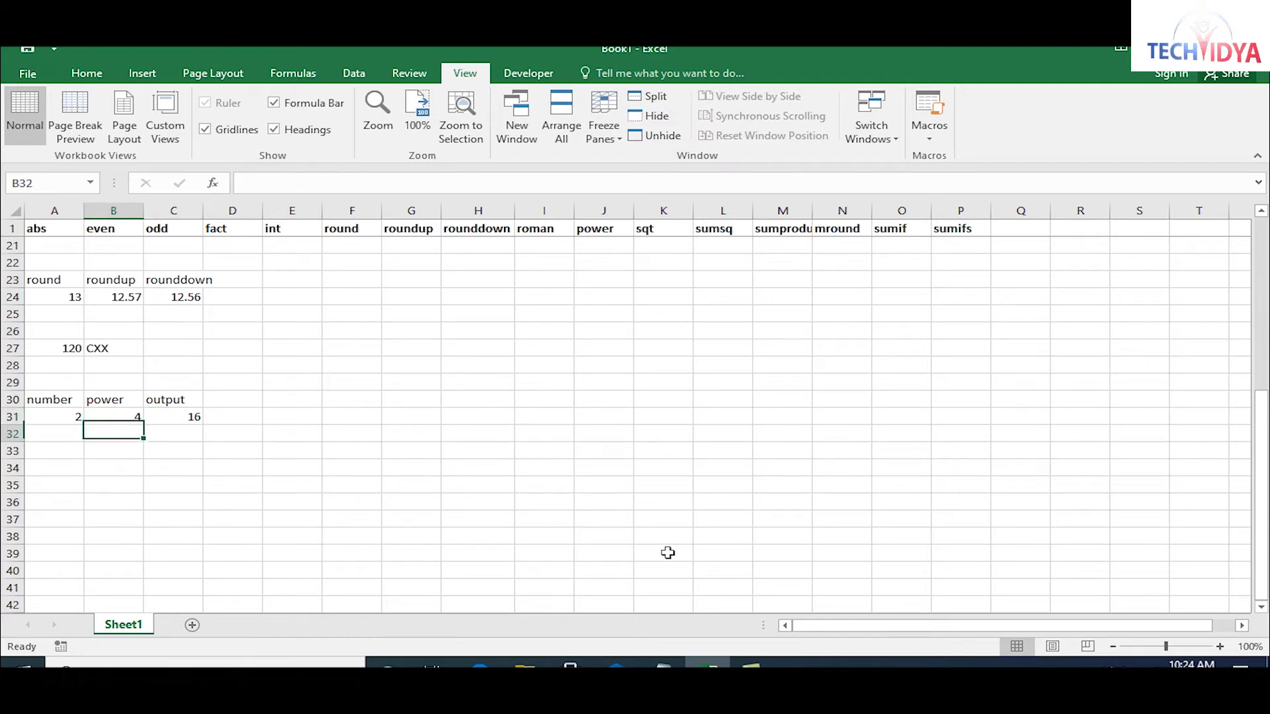
{"action": "key", "text": "Down"}
{"action": "key", "text": "Left"}
{"action": "type", "text": "s"}
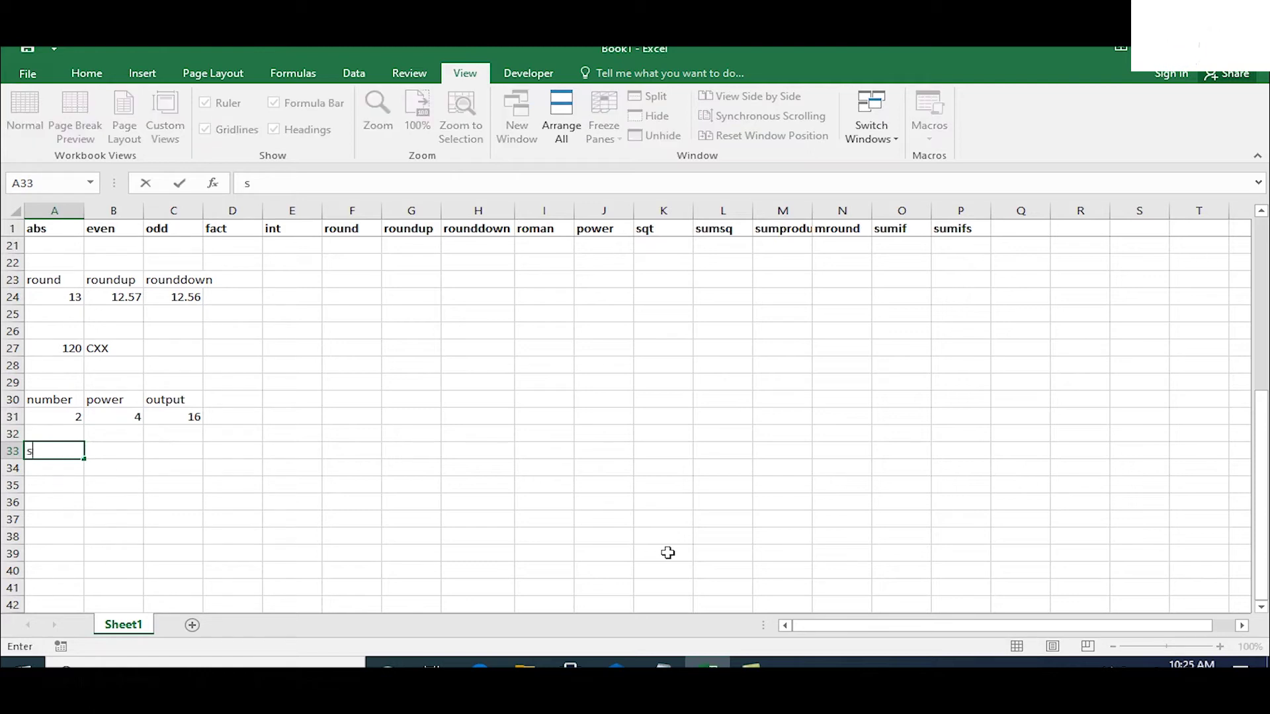
{"action": "type", "text": "umber"}
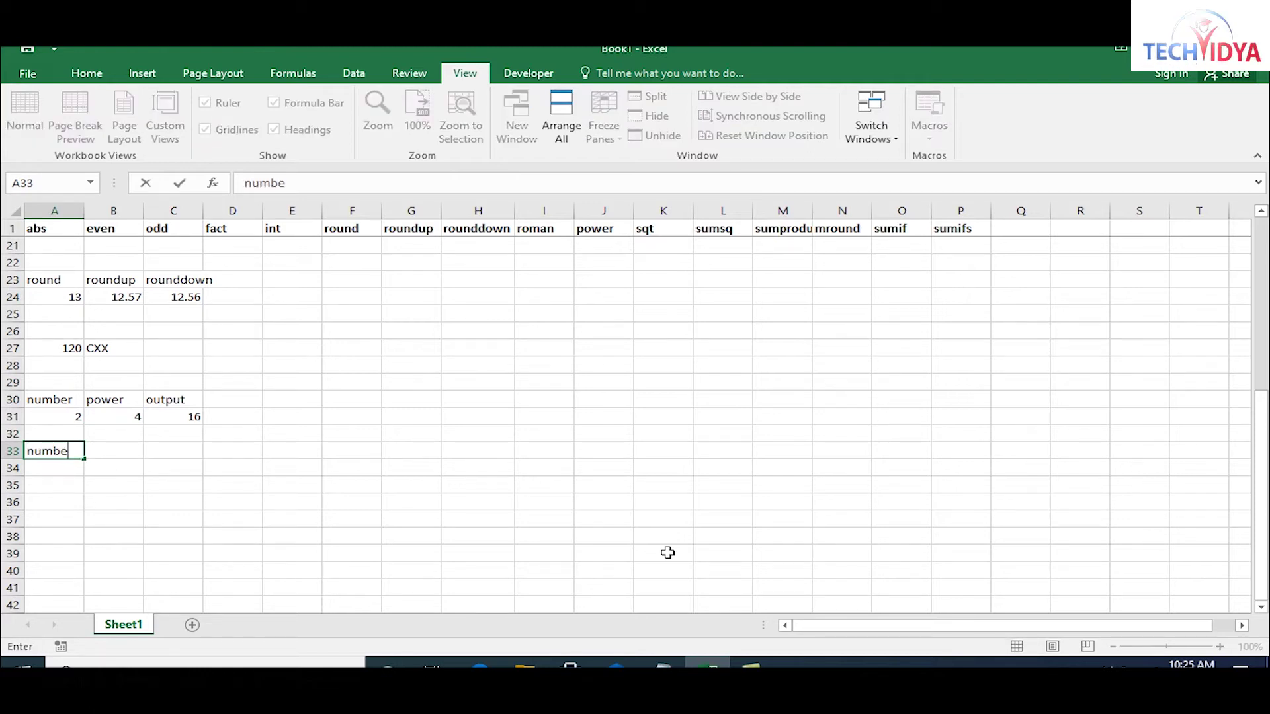
{"action": "key", "text": "Tab"}
{"action": "type", "text": "sqrt"}
{"action": "key", "text": "ctrl+Return"}
- Enter =SQRT(A34) in B34 to calculate the square root of the number beside it
{"action": "key", "text": "Down"}
{"action": "type", "text": "=sq"}
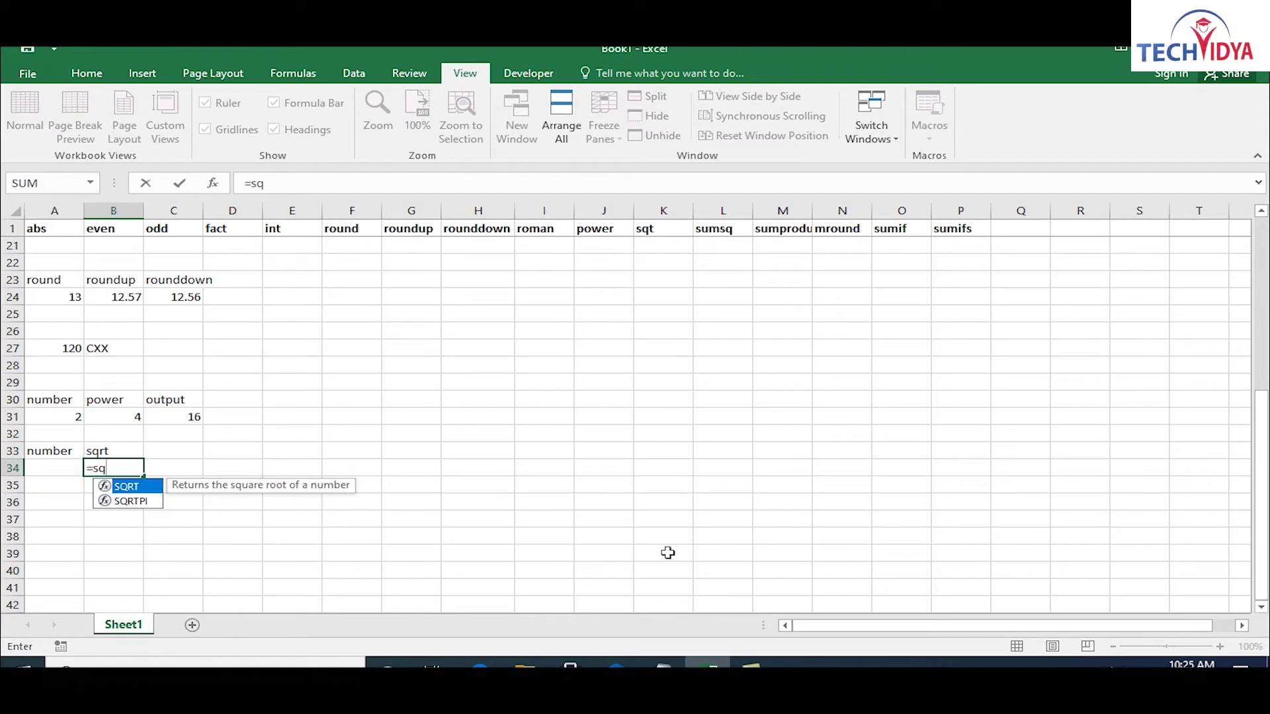
{"action": "key", "text": "Tab"}
{"action": "key", "text": "Left"}
{"action": "key", "text": "ctrl+Return"}
- Enter 25 in A34 to test the square root formula
{"action": "key", "text": "Left"}
{"action": "type", "text": "25"}
{"action": "key", "text": "Return"}
- Set the number in A34 to 144
{"action": "key", "text": "Up"}
{"action": "type", "text": "144"}
{"action": "key", "text": "Return"}
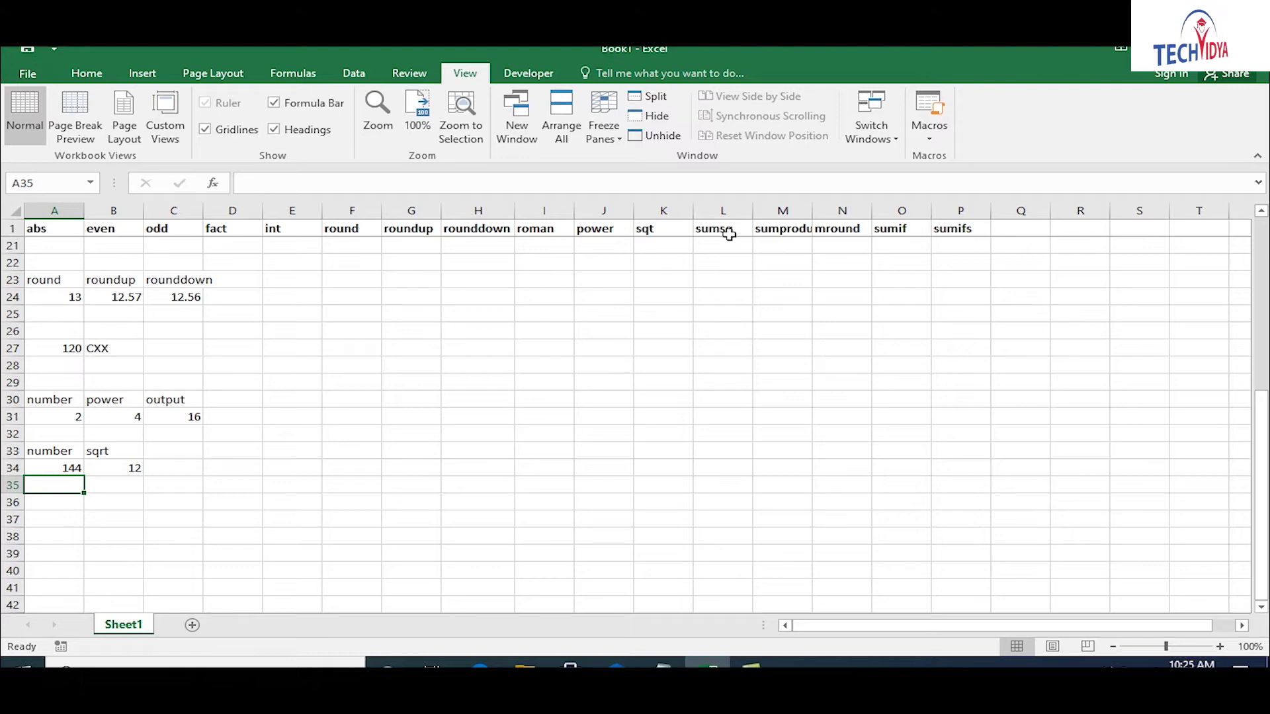
- Enter the label sumsq in A36 and the first sample number 2 in C36
{"action": "key", "text": "Down"}
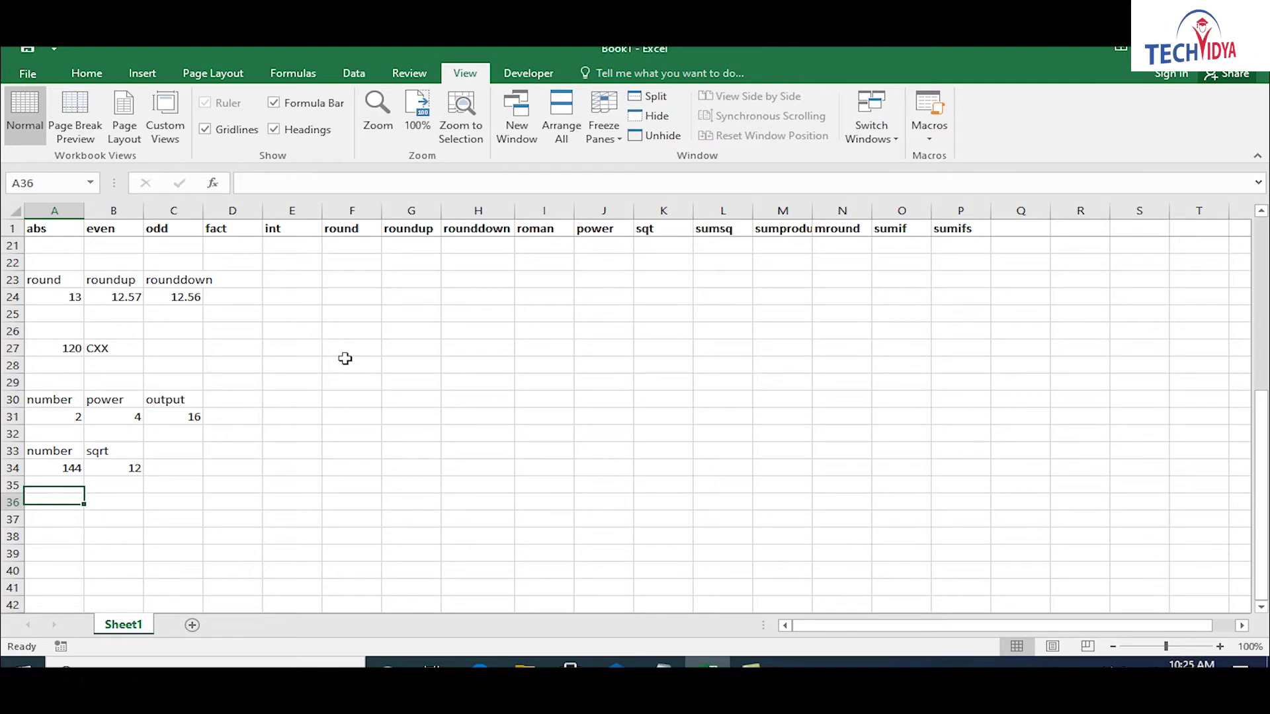
{"action": "type", "text": "sumsq"}
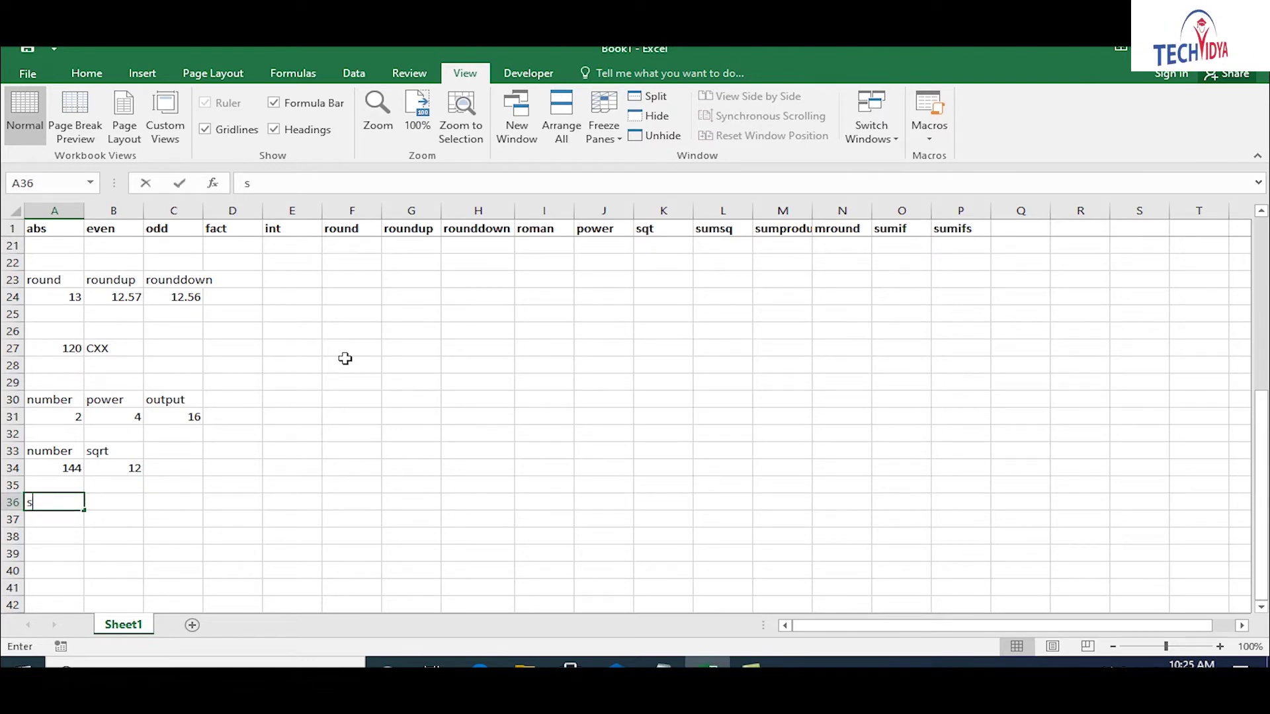
{"action": "key", "text": "Tab"}
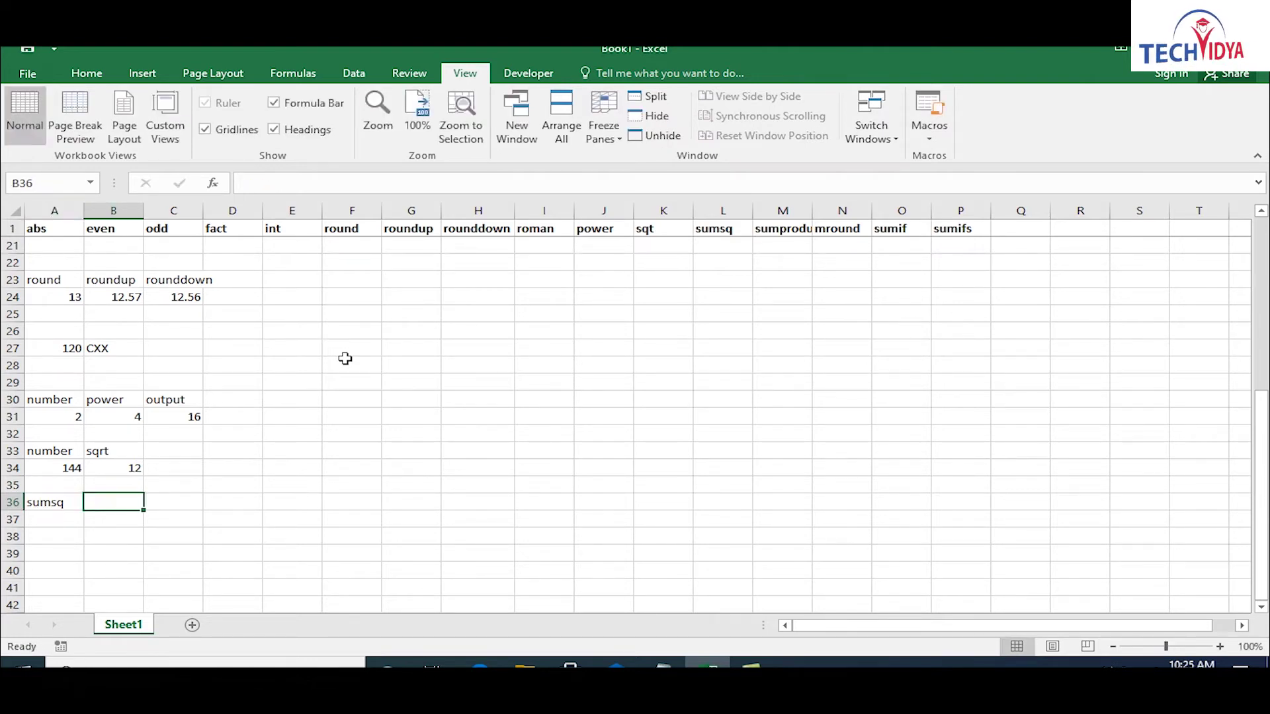
{"action": "key", "text": "Tab"}
{"action": "type", "text": "2"}
{"action": "key", "text": "Tab"}
{"action": "key", "text": "Tab"}
- Enter 5 in D36 and =SUMSQ(C36,D36) in E36 to sum the squares of both numbers
{"action": "type", "text": "5=sums"}
{"action": "key", "text": "Tab"}
{"action": "key", "text": "Left"}
{"action": "key", "text": "Left"}
{"action": "type", "text": ","}
{"action": "key", "text": "Left"}
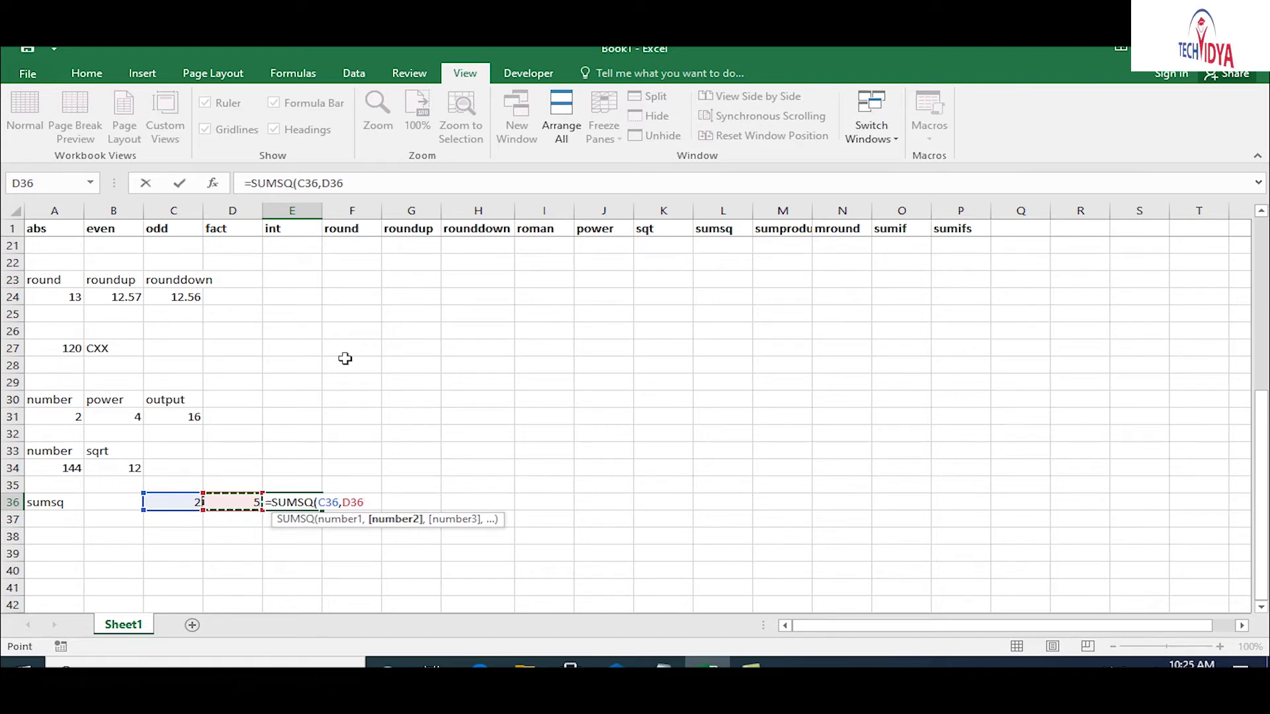
{"action": "type", "text": ")"}
{"action": "key", "text": "Return"}
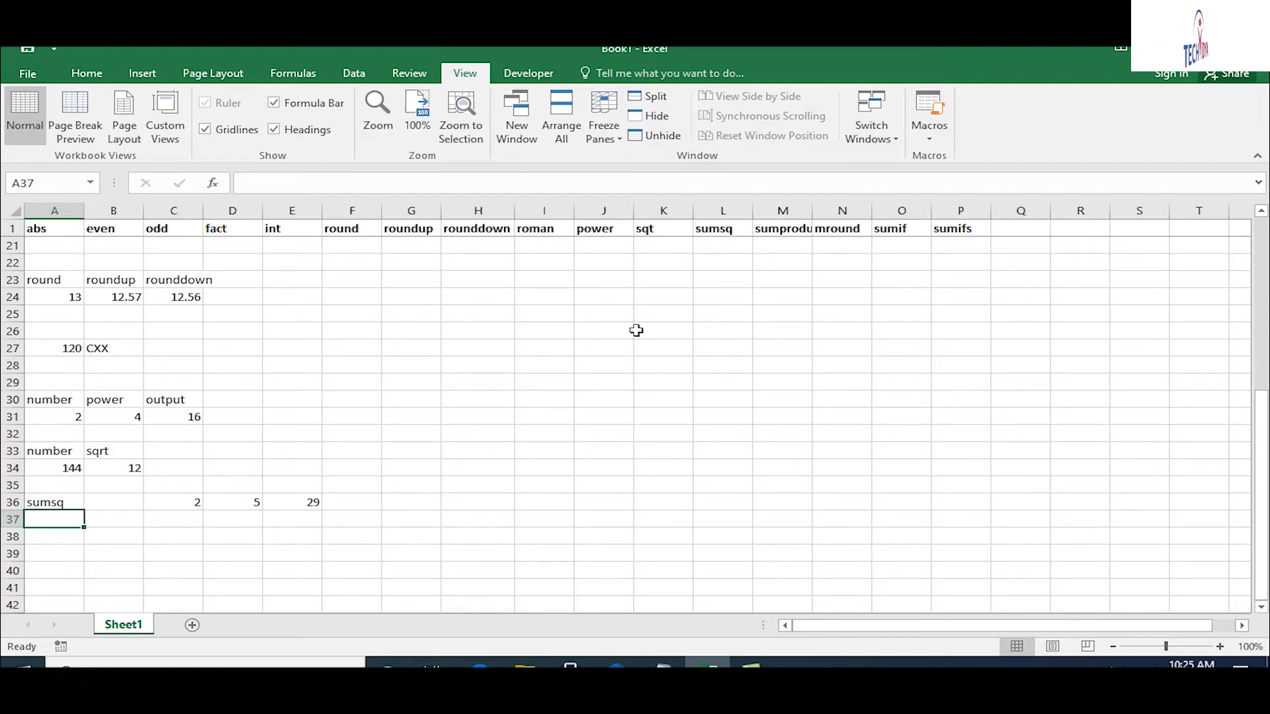
- Enter the labels one day salary in B39 and one hr salary in C39
{"action": "scroll", "coordinate": [636, 330], "scroll_direction": "down", "scroll_amount": 1}
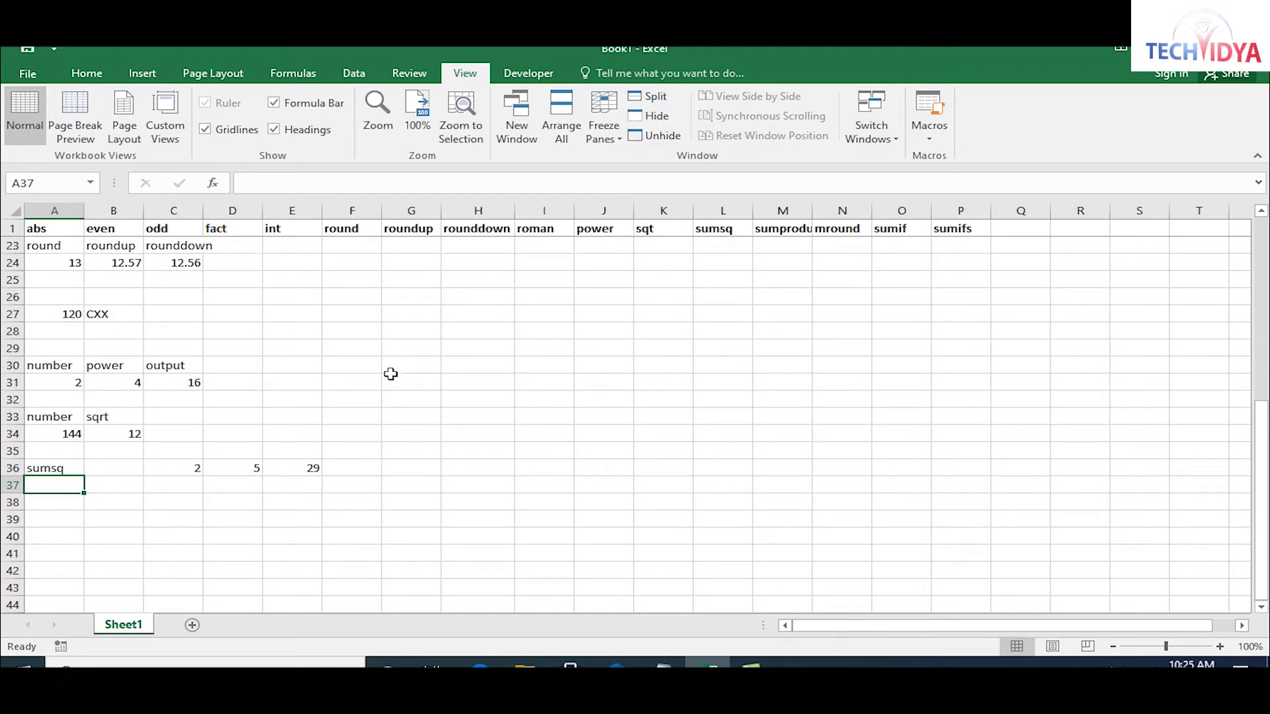
{"action": "scroll", "coordinate": [99, 505], "scroll_direction": "down", "scroll_amount": 2}
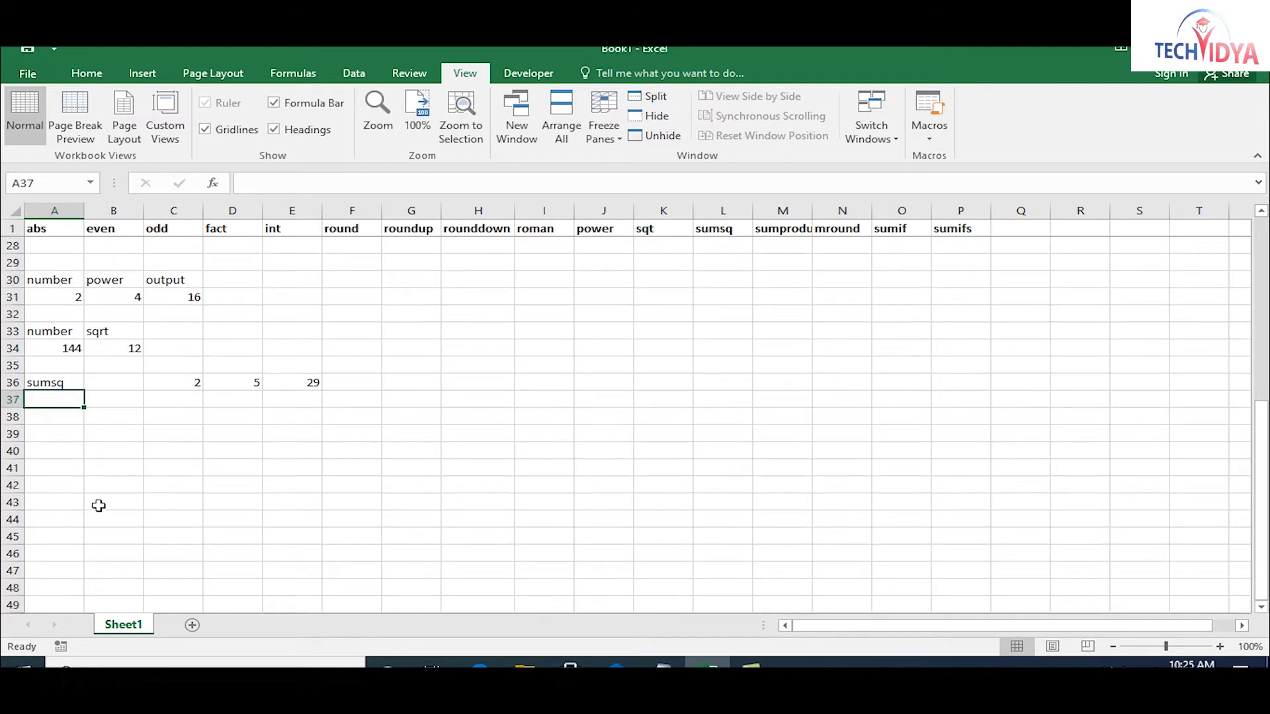
{"action": "left_click", "coordinate": [122, 426]}
{"action": "type", "text": "o"}
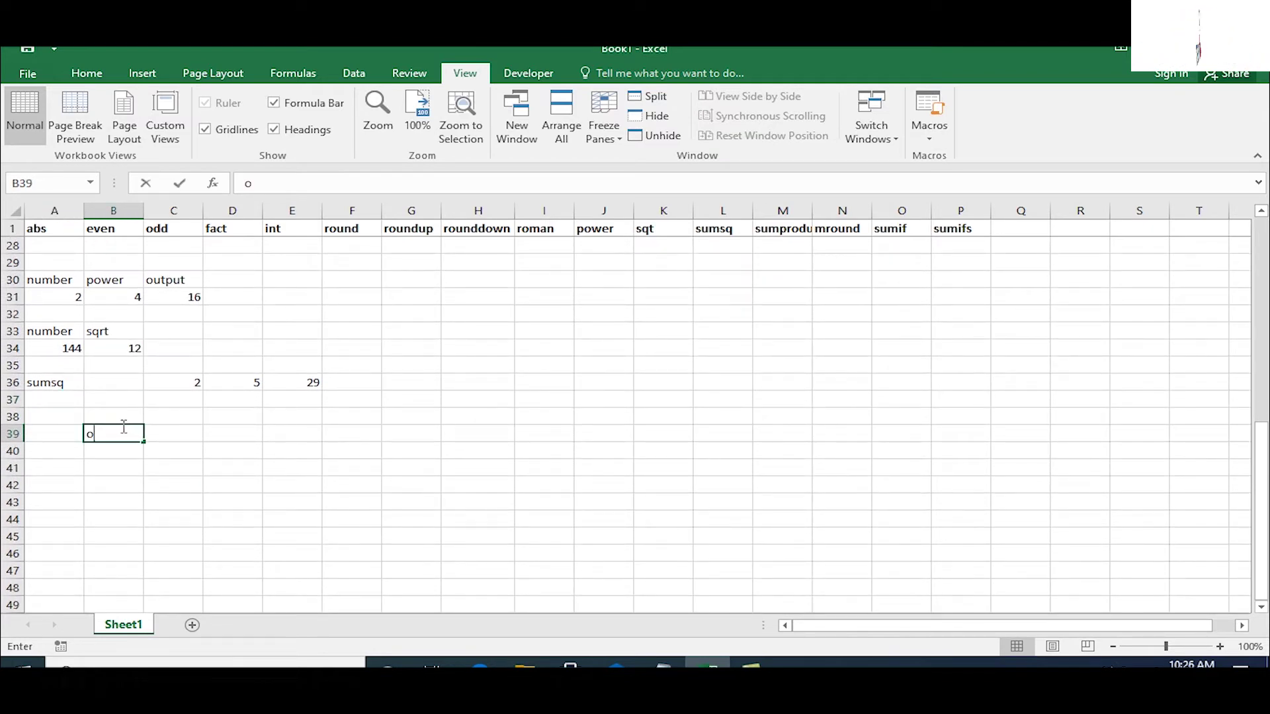
{"action": "type", "text": "ne day salar"}
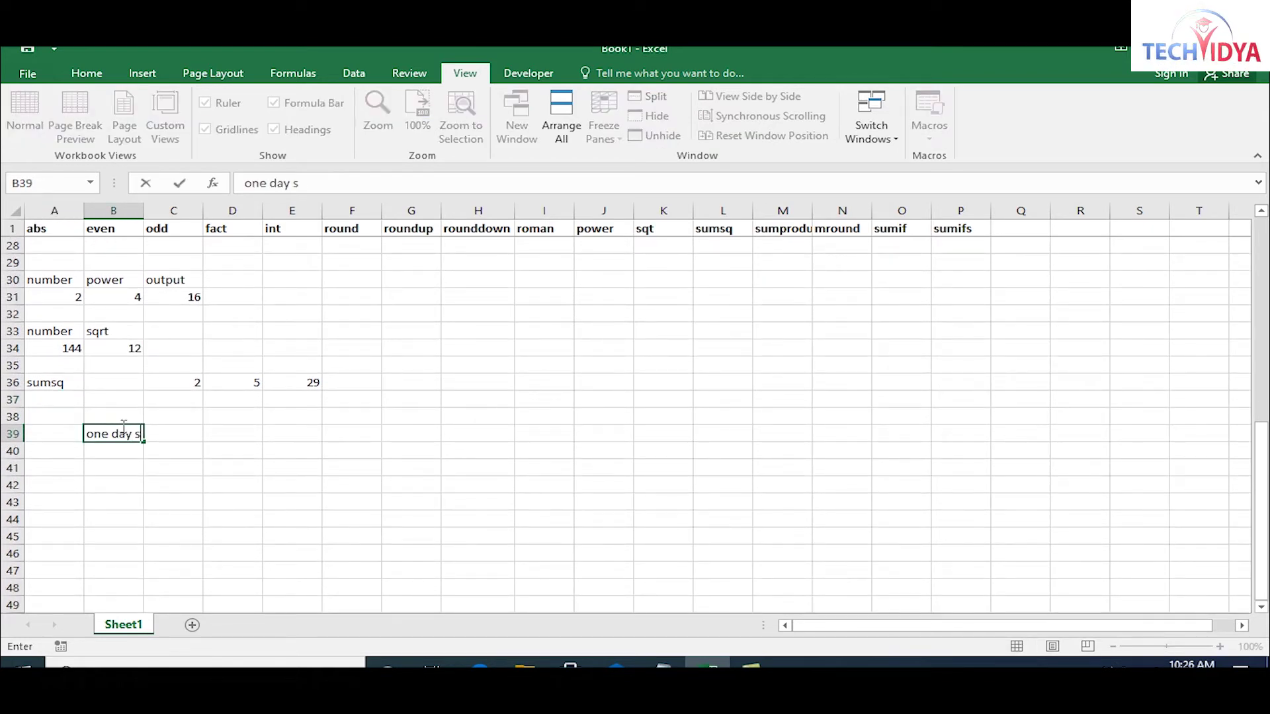
{"action": "key", "text": "Tab"}
{"action": "type", "text": "o"}
{"action": "type", "text": "lary"}
- Enter the labels total days in F39 and total hr in G39
{"action": "key", "text": "Tab"}
{"action": "key", "text": "Tab"}
{"action": "key", "text": "Tab"}
{"action": "type", "text": "total"}
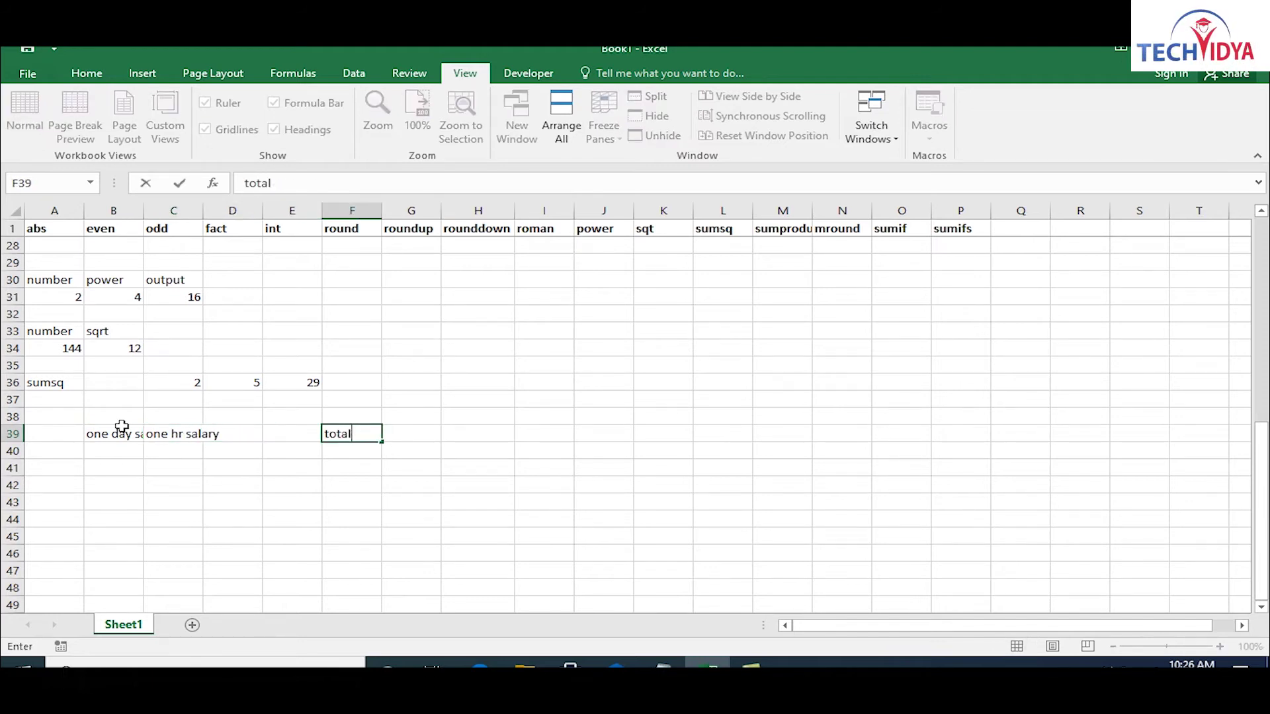
{"action": "type", "text": " days"}
{"action": "key", "text": "Tab"}
{"action": "type", "text": "total hr"}
{"action": "key", "text": "Return"}
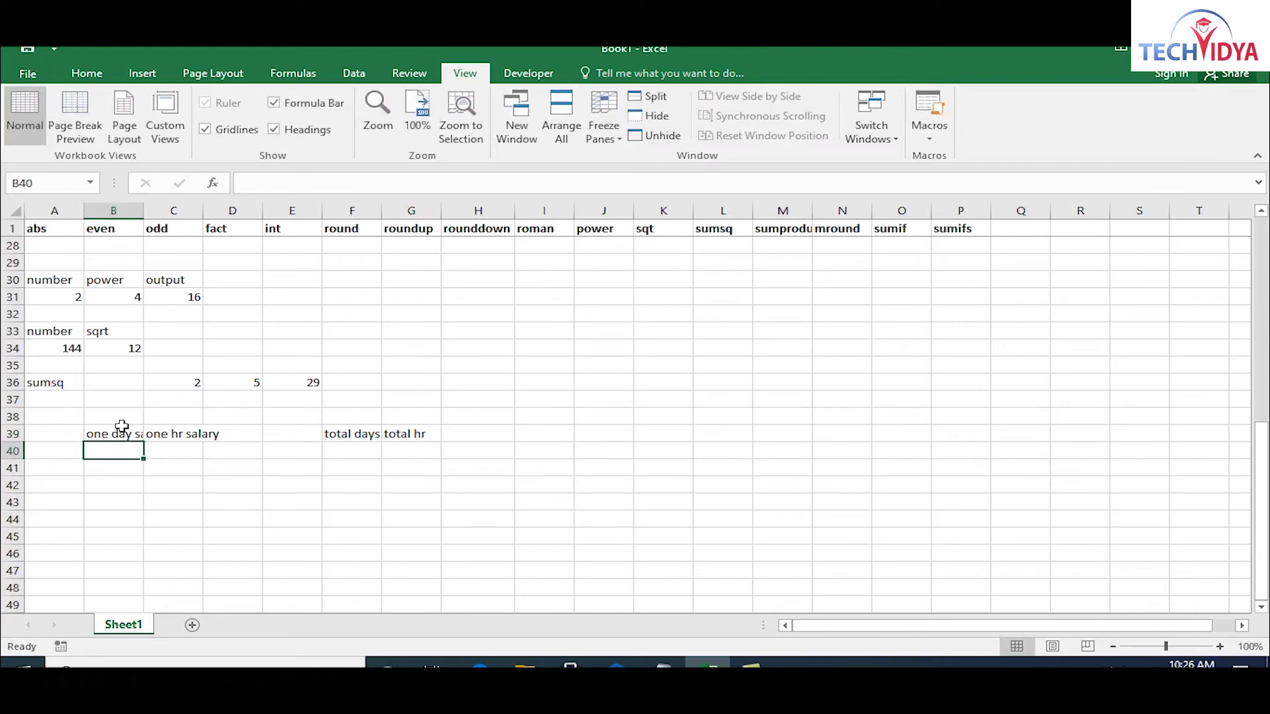
- Enter a daily salary of 650 in B40 and an hourly salary of 75 in C40
{"action": "type", "text": "650"}
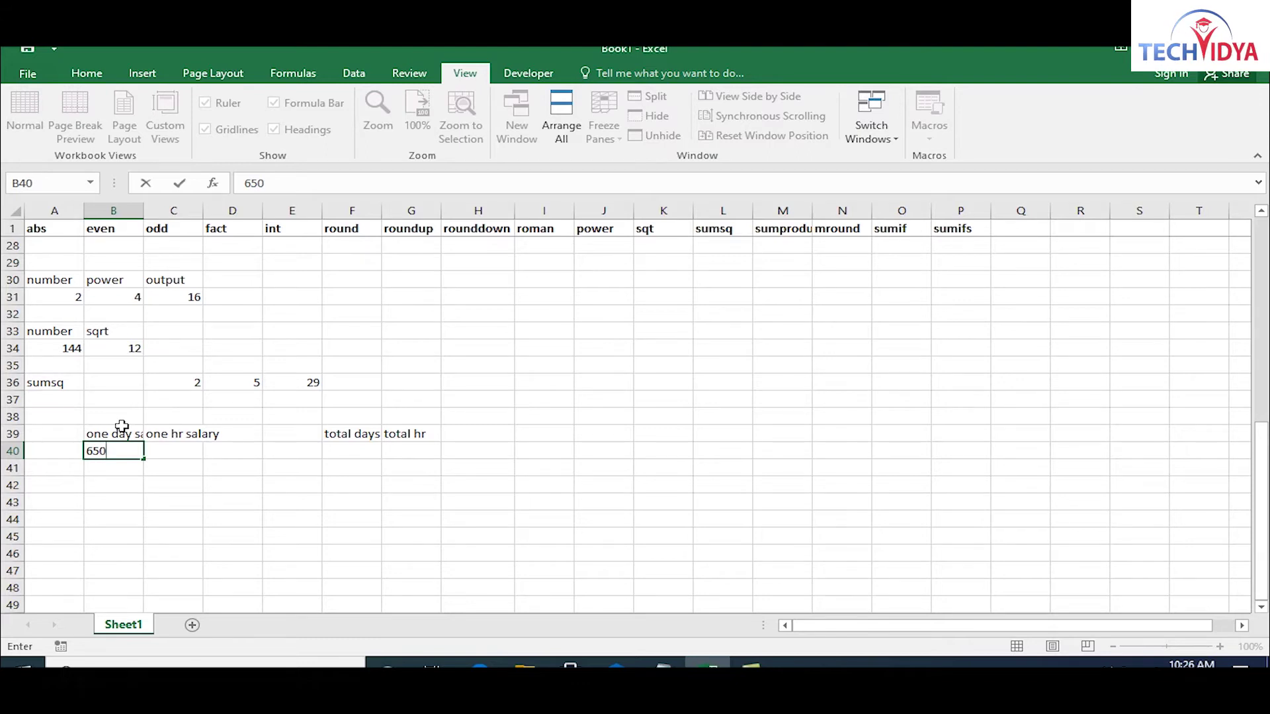
{"action": "key", "text": "Tab"}
{"action": "type", "text": "750"}
{"action": "key", "text": "BackSpace"}
{"action": "key", "text": "Tab"}
- Enter 30 total days in F40 and 50 total hours in G40
{"action": "key", "text": "Tab"}
{"action": "key", "text": "Tab"}
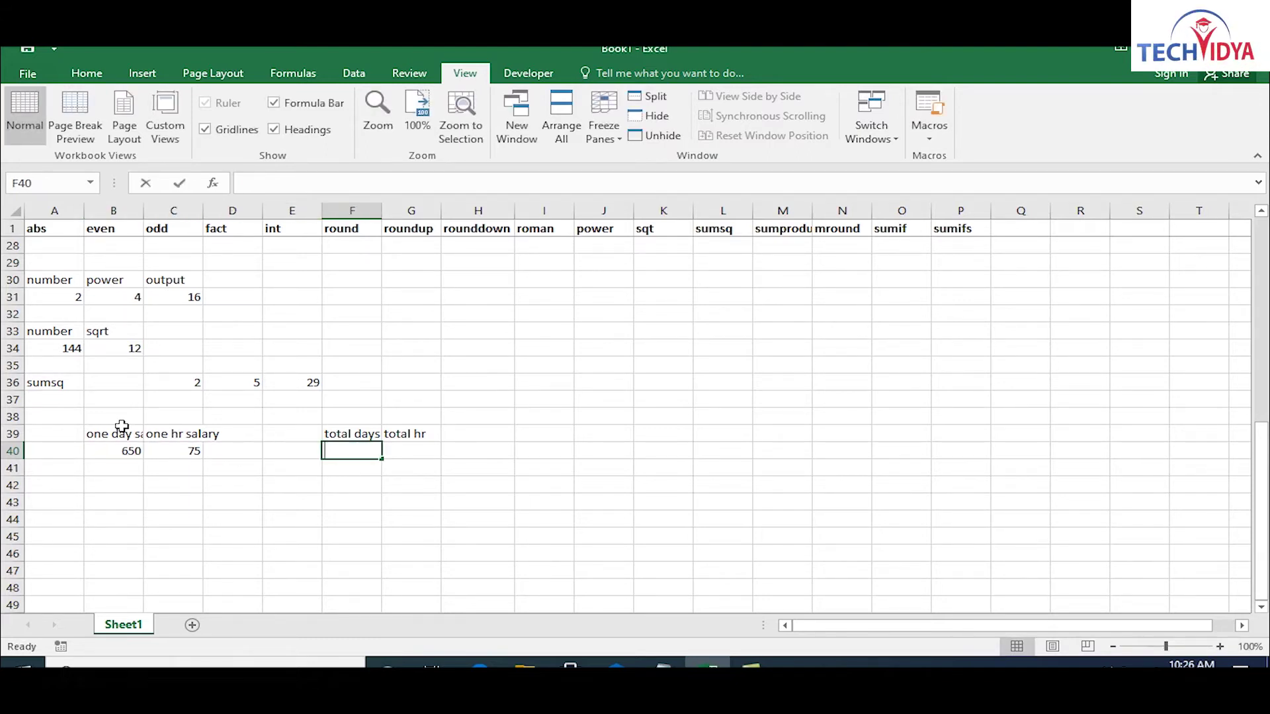
{"action": "type", "text": "30"}
{"action": "key", "text": "Tab"}
{"action": "type", "text": "50"}
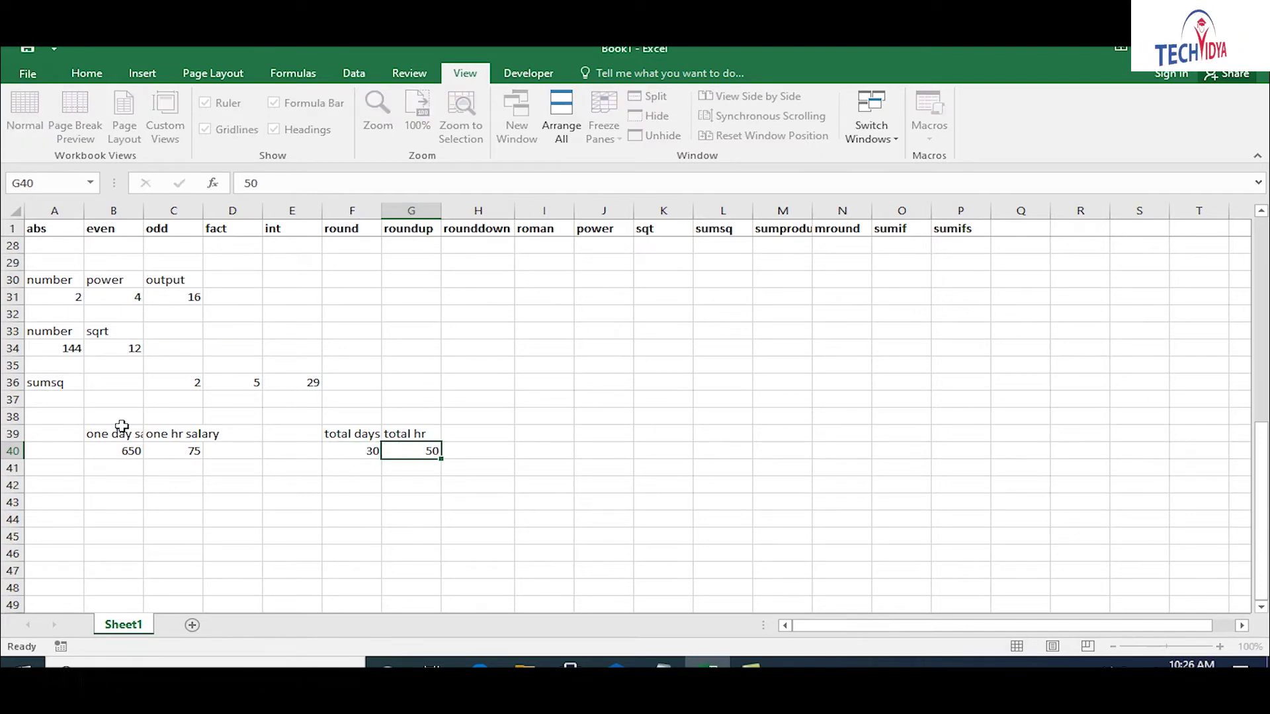
{"action": "key", "text": "Return"}
- Calculate the total pay in B42 with the formula =B40*F40+C40*G40
{"action": "key", "text": "Return"}
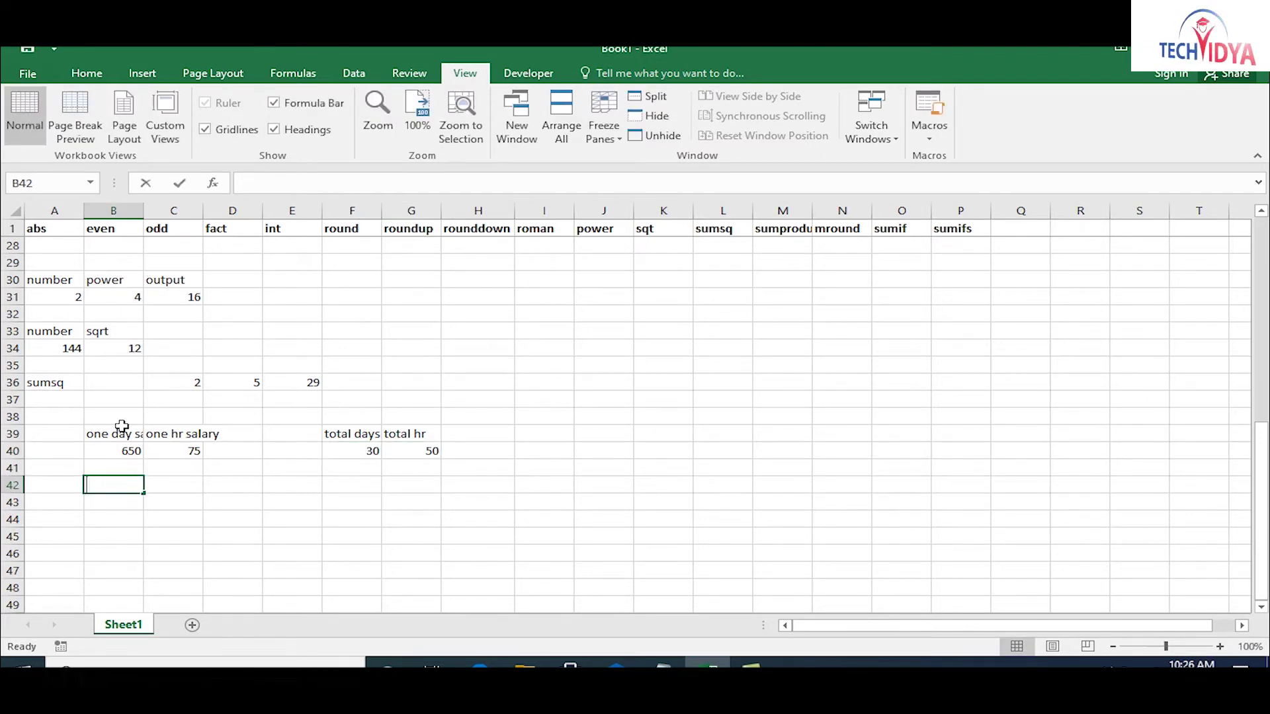
{"action": "type", "text": "="}
{"action": "key", "text": "Up"}
{"action": "key", "text": "Up"}
{"action": "type", "text": "*"}
{"action": "key", "text": "Right"}
{"action": "key", "text": "Right"}
{"action": "key", "text": "Right"}
{"action": "key", "text": "Right"}
{"action": "key", "text": "Up"}
{"action": "key", "text": "Up"}
{"action": "type", "text": "+"}
{"action": "key", "text": "Up"}
{"action": "key", "text": "Up"}
{"action": "key", "text": "Right"}
{"action": "type", "text": "*"}
{"action": "key", "text": "Right"}
{"action": "key", "text": "Right"}
{"action": "key", "text": "Right"}
{"action": "key", "text": "Right"}
{"action": "key", "text": "Right"}
{"action": "key", "text": "Right"}
{"action": "key", "text": "Up"}
{"action": "key", "text": "Up"}
{"action": "key", "text": "Left"}
{"action": "key", "text": "Return"}
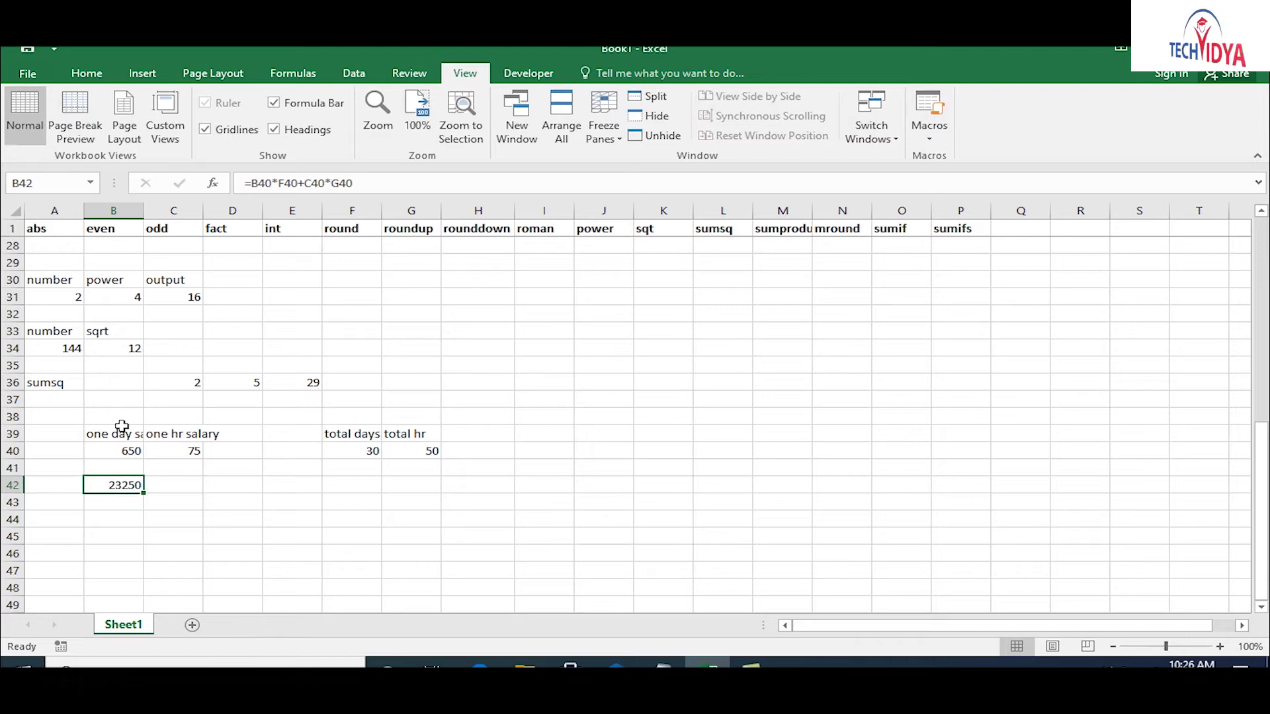
- Calculate the same total pay in C42 with =SUMPRODUCT(B40:C40,F40:G40)
{"action": "key", "text": "Right"}
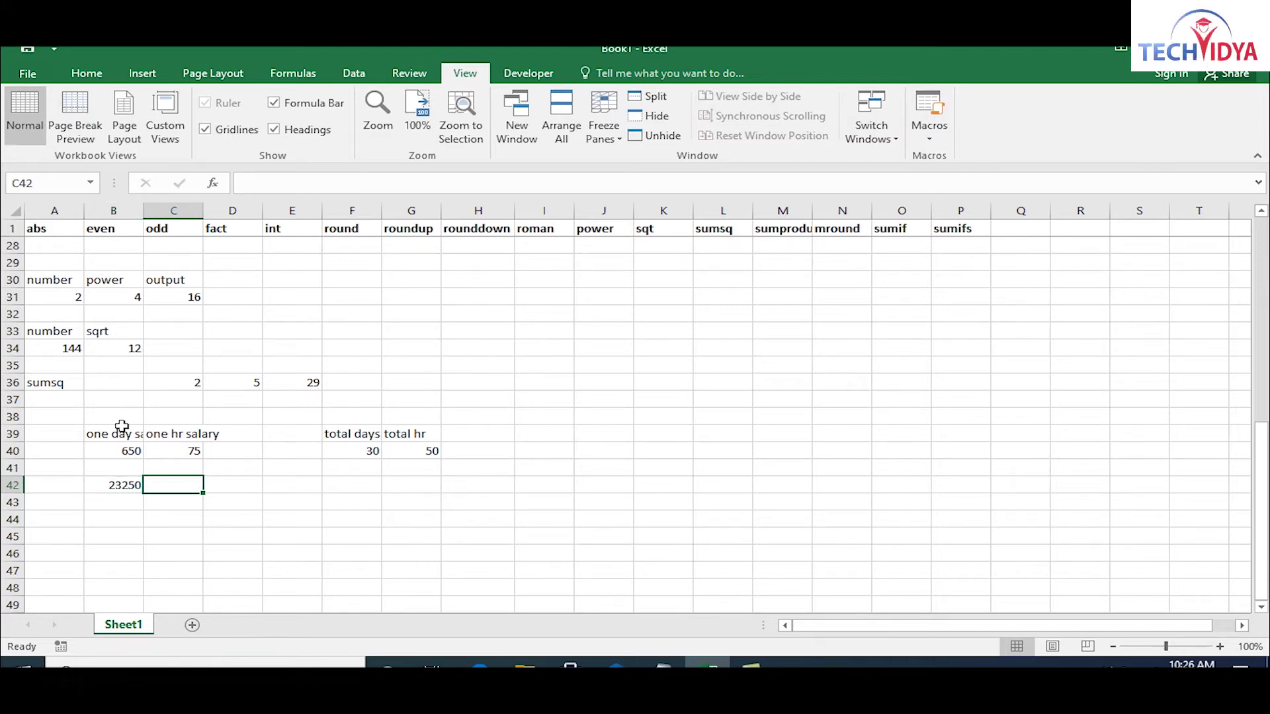
{"action": "type", "text": "=sumpr"}
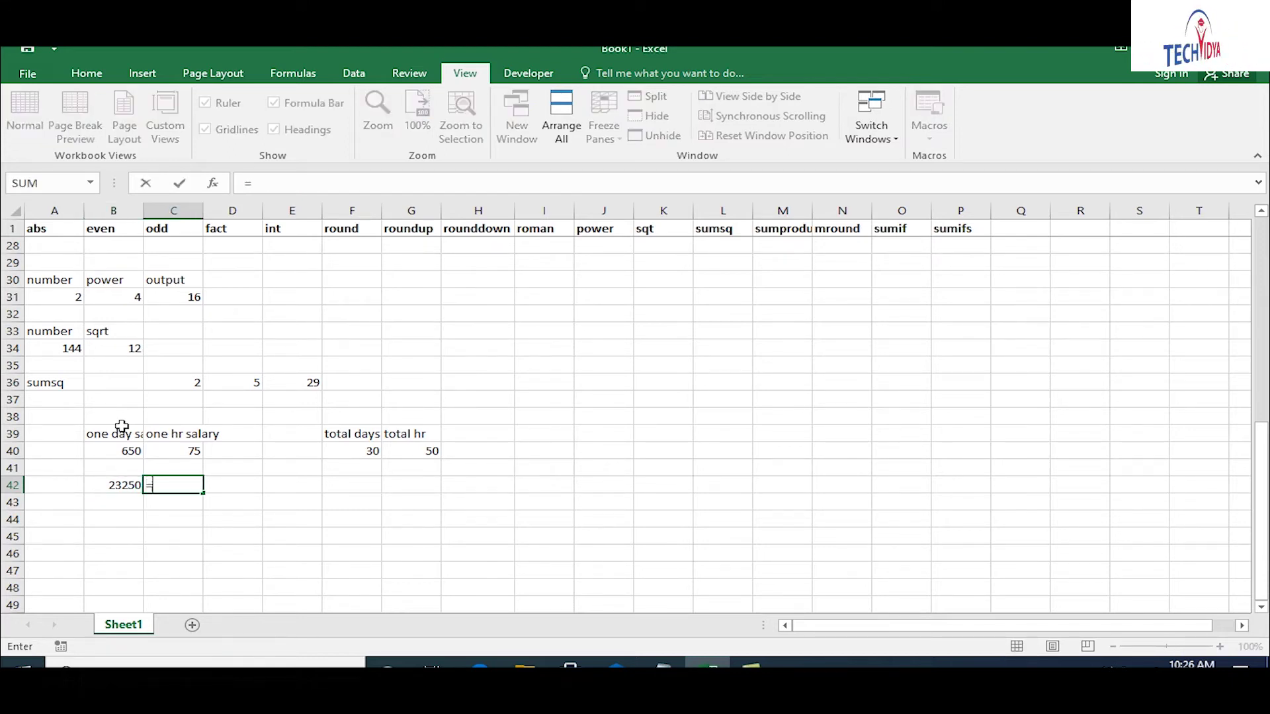
{"action": "key", "text": "Tab"}
{"action": "key", "text": "Up"}
{"action": "key", "text": "Up"}
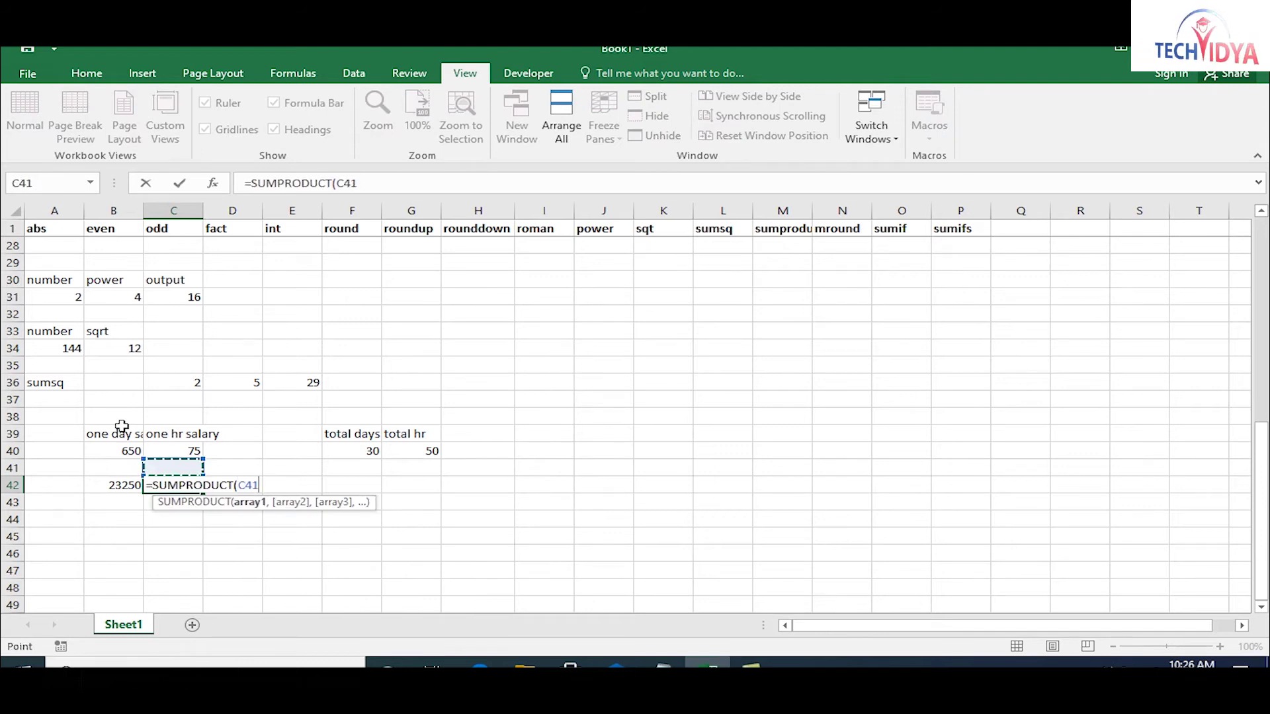
{"action": "key", "text": "shift+Left"}
{"action": "type", "text": ","}
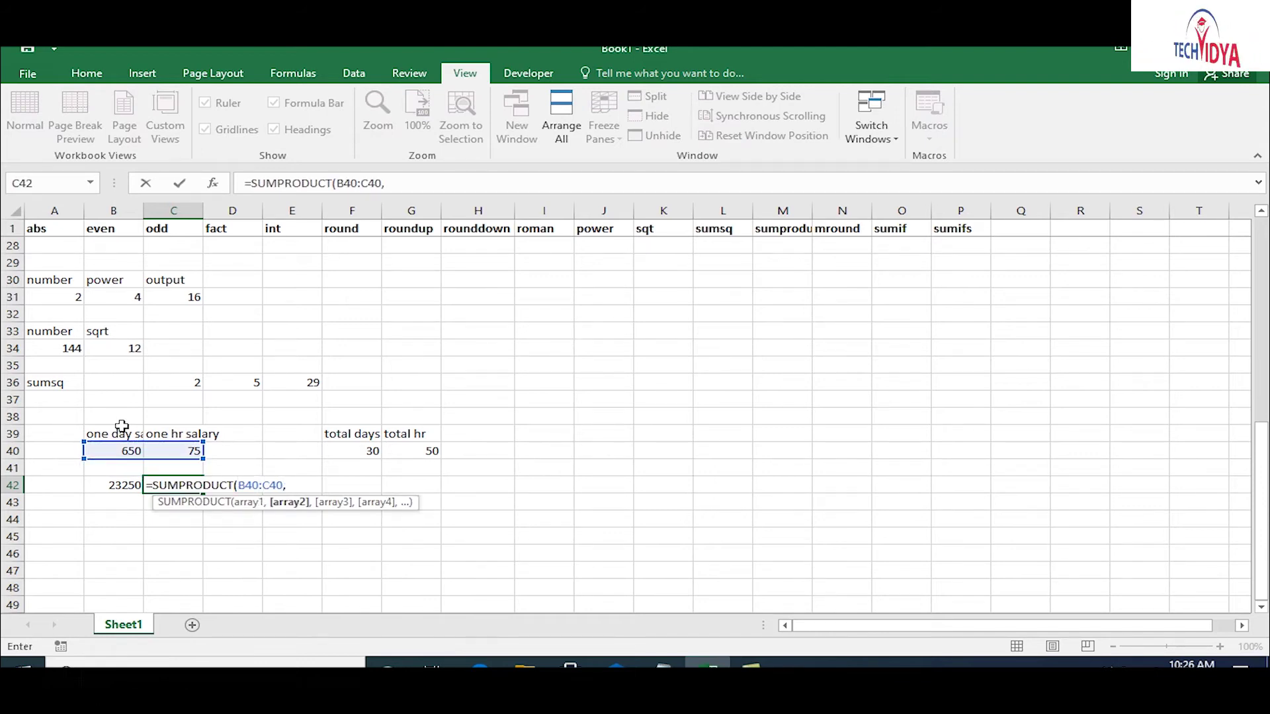
{"action": "left_click_drag", "start_coordinate": [371, 455], "coordinate": [405, 450]}
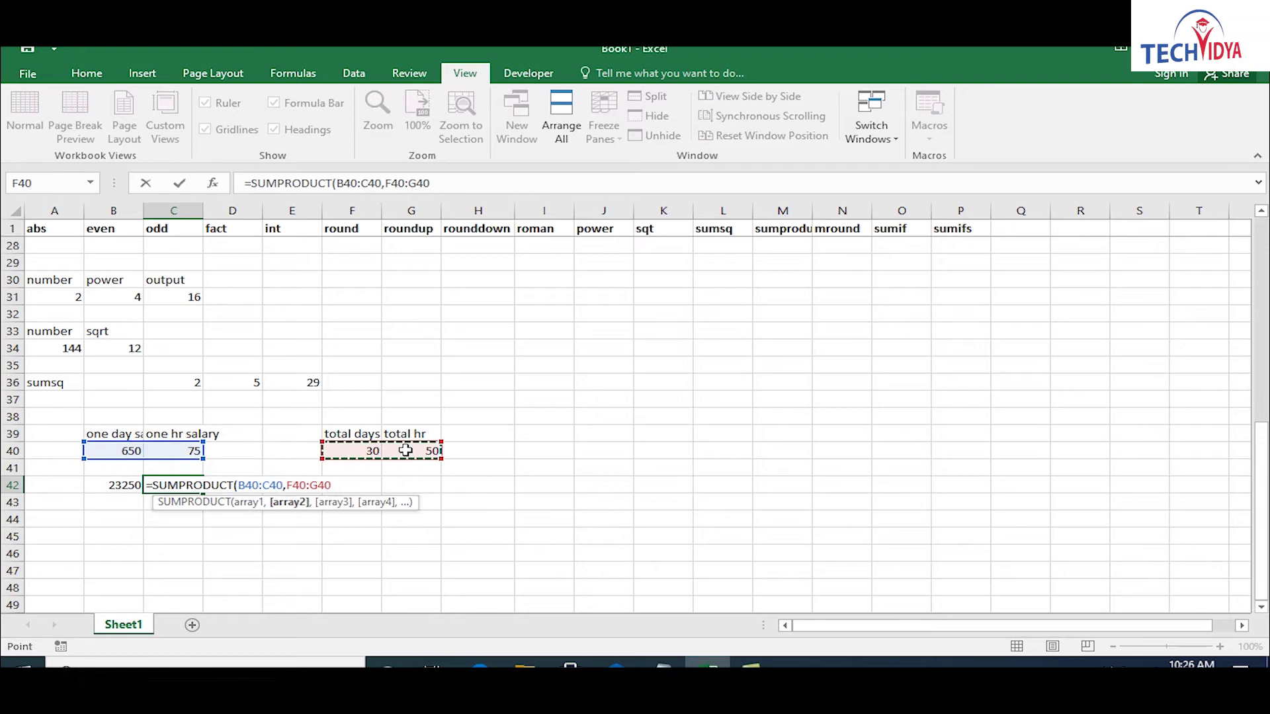
{"action": "key", "text": "Return"}
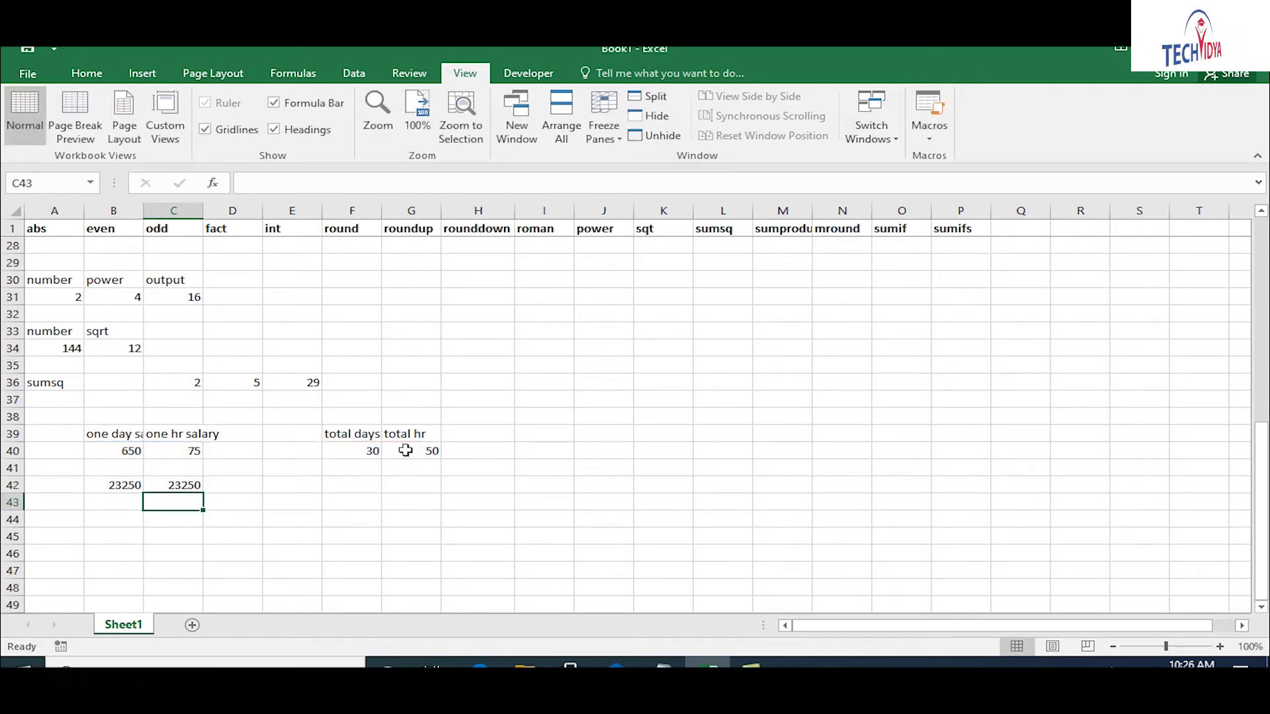
{"action": "key", "text": "Up"}
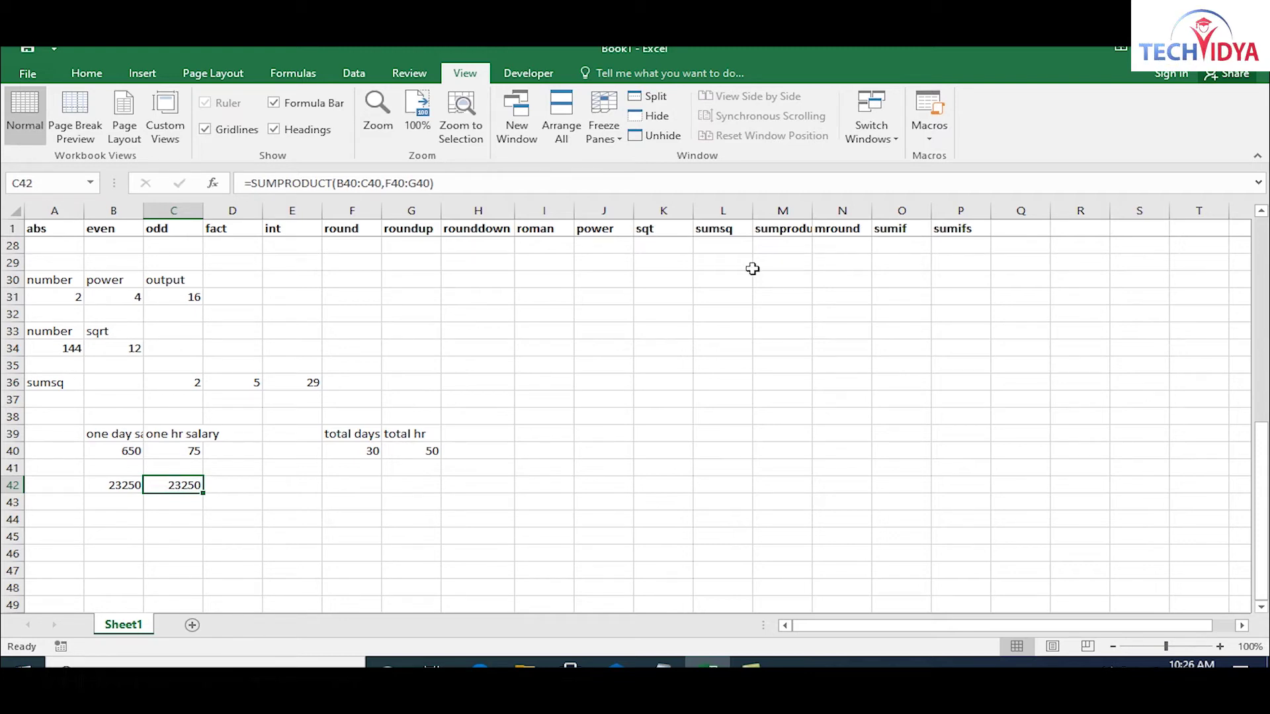
- Enter the sample number 22 in A46 and the multiple 8 in B46
{"action": "scroll", "coordinate": [620, 348], "scroll_direction": "down", "scroll_amount": 1}
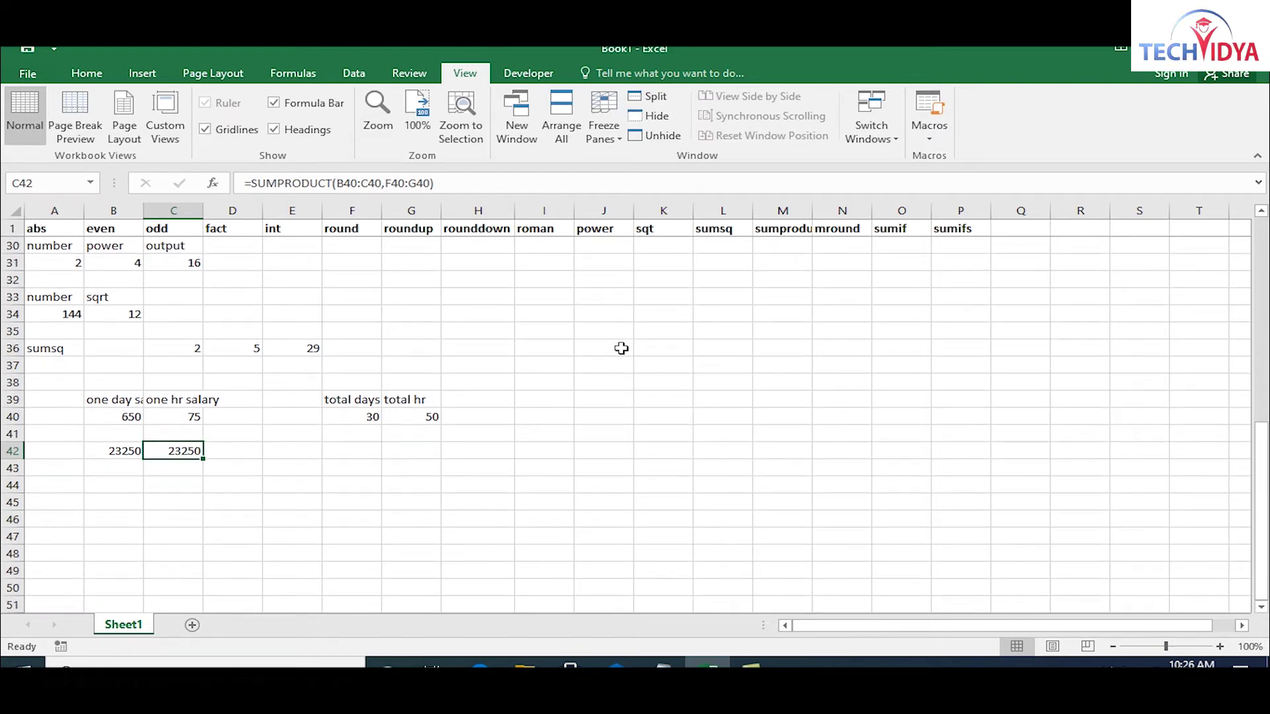
{"action": "left_click", "coordinate": [62, 522]}
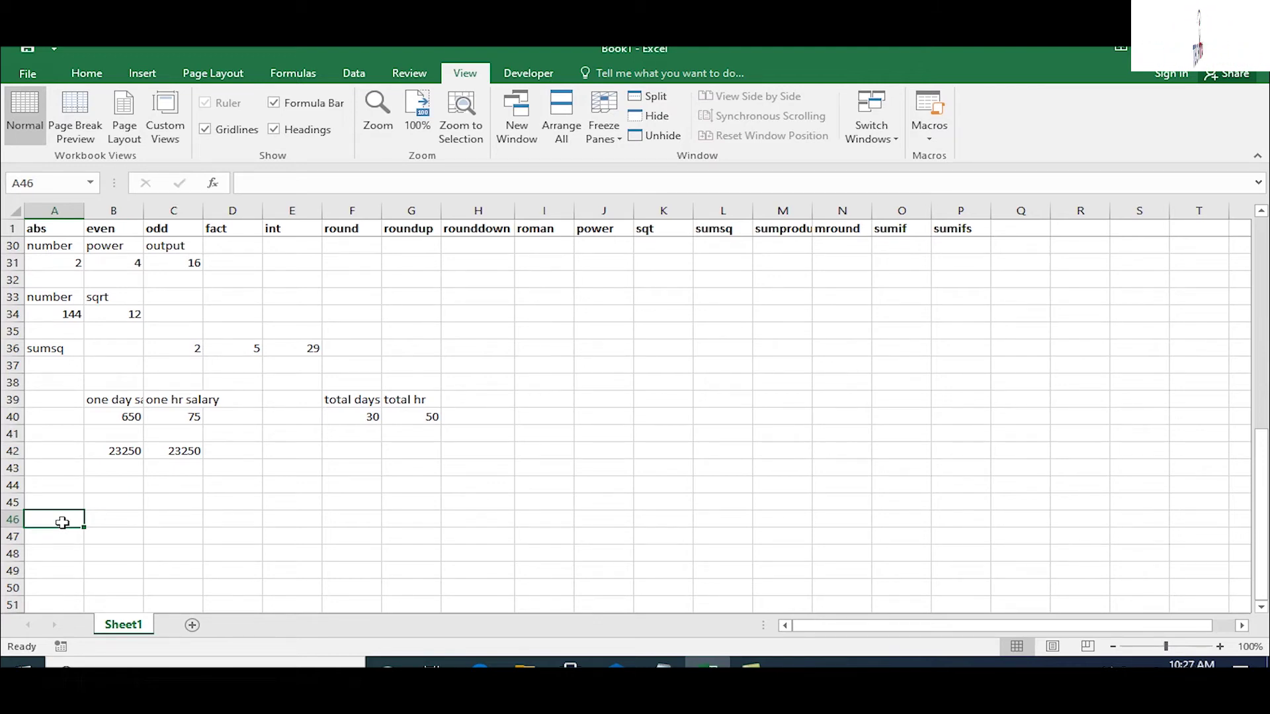
{"action": "double_click", "coordinate": [62, 522]}
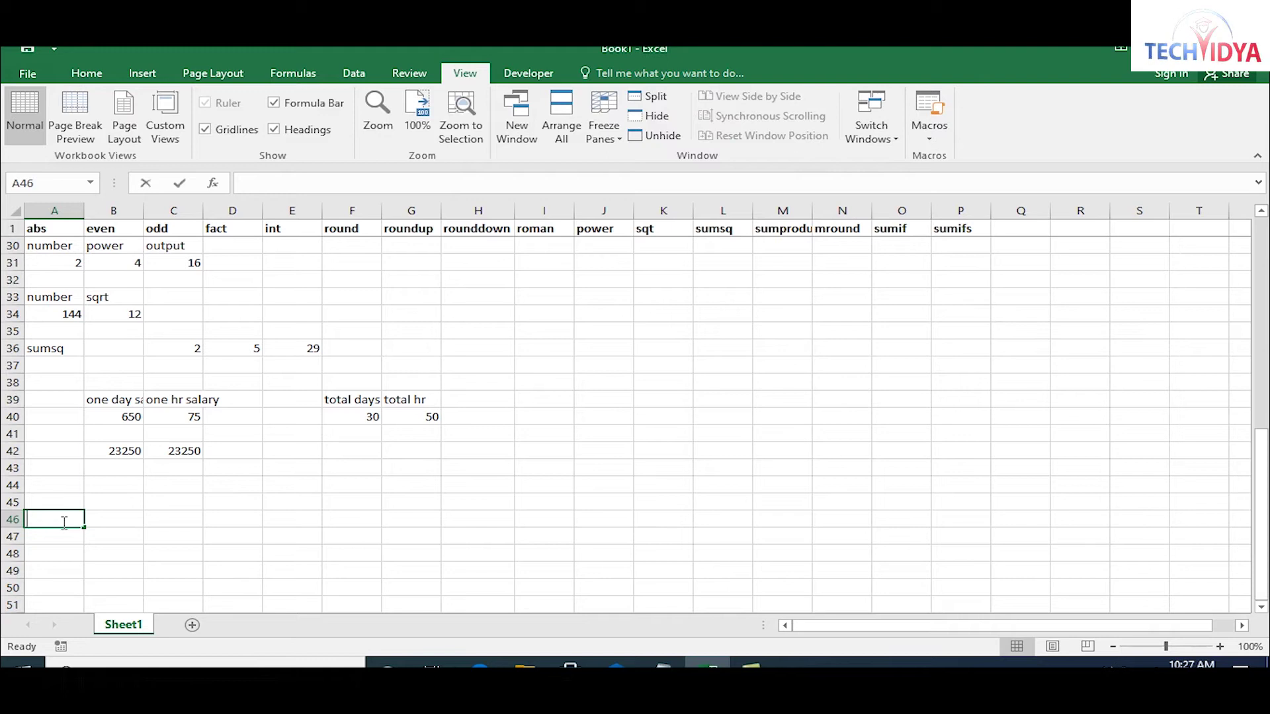
{"action": "type", "text": "1"}
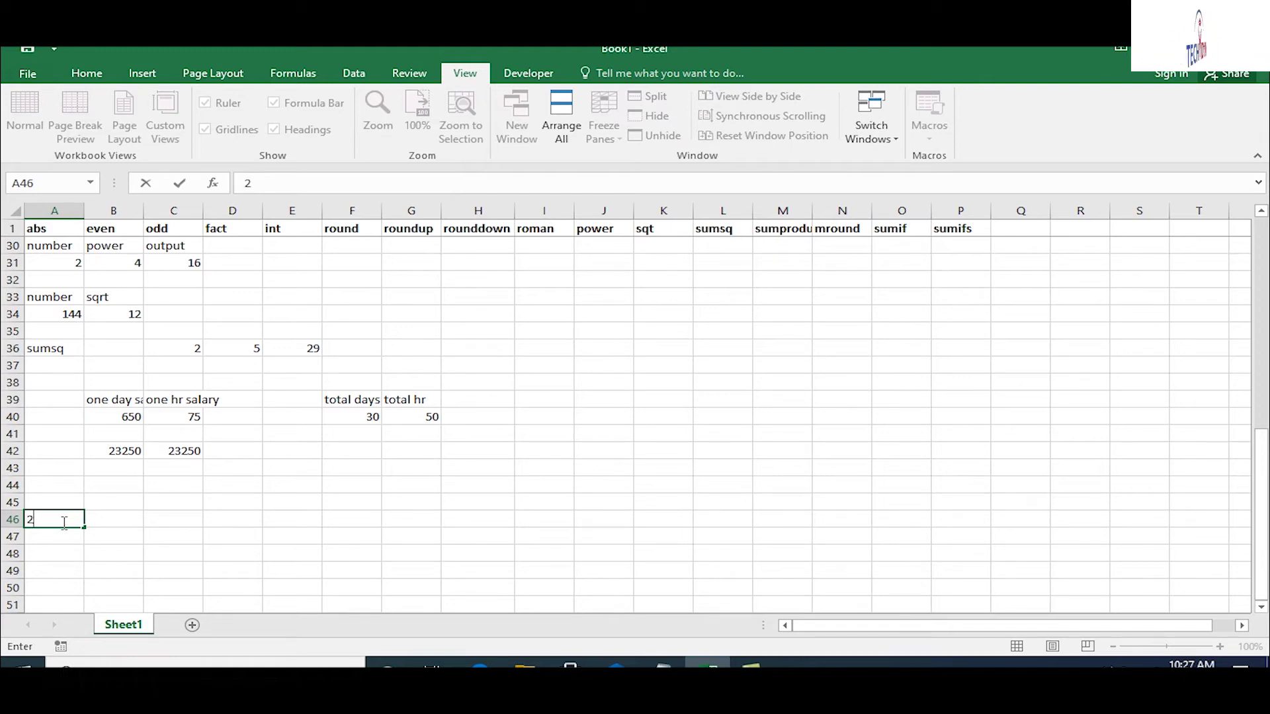
{"action": "type", "text": "2"}
{"action": "key", "text": "Tab"}
{"action": "type", "text": "8"}
{"action": "key", "text": "Return"}
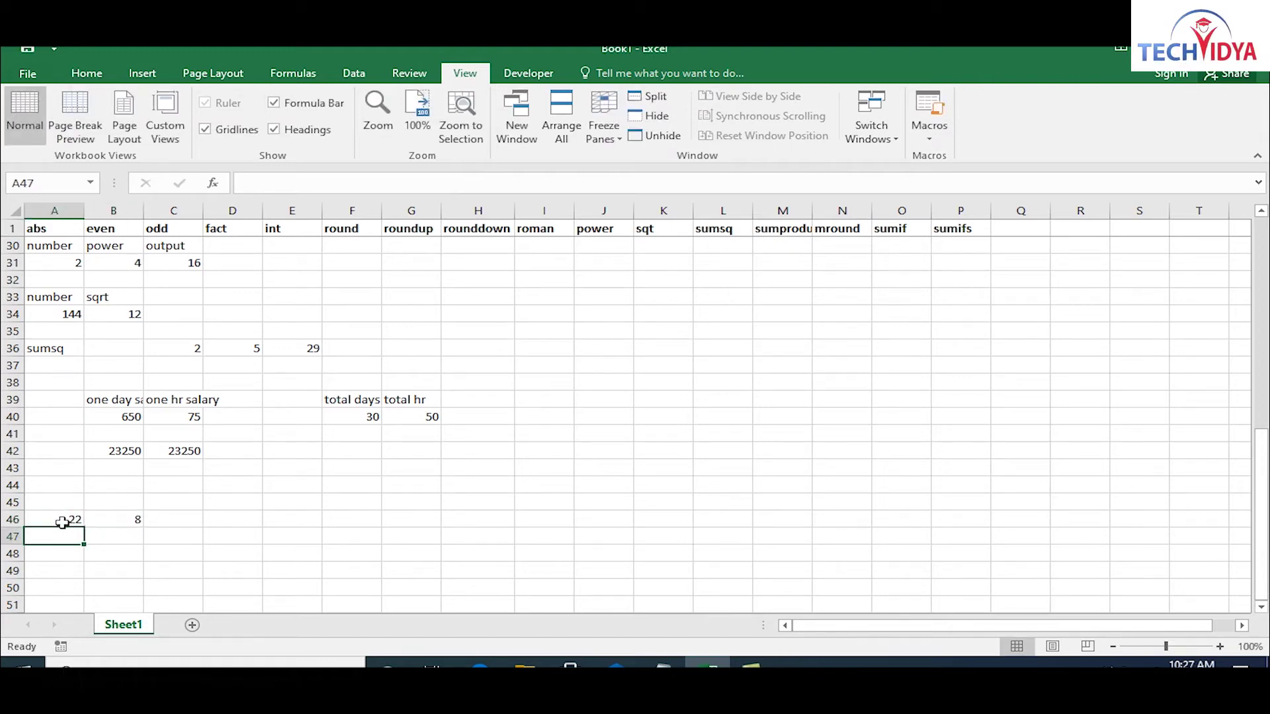
- Enter =MROUND(A46,B46) in A48 to round the number to the nearest multiple
{"action": "key", "text": "Return"}
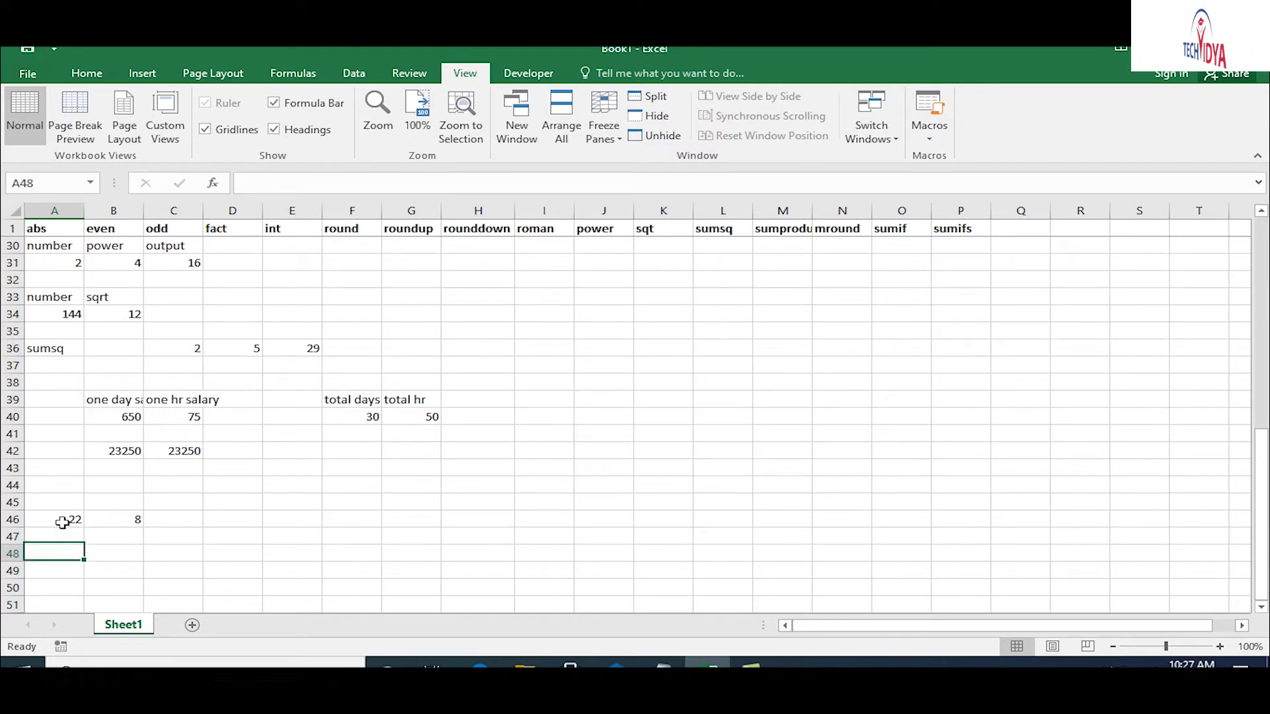
{"action": "type", "text": "=mr"}
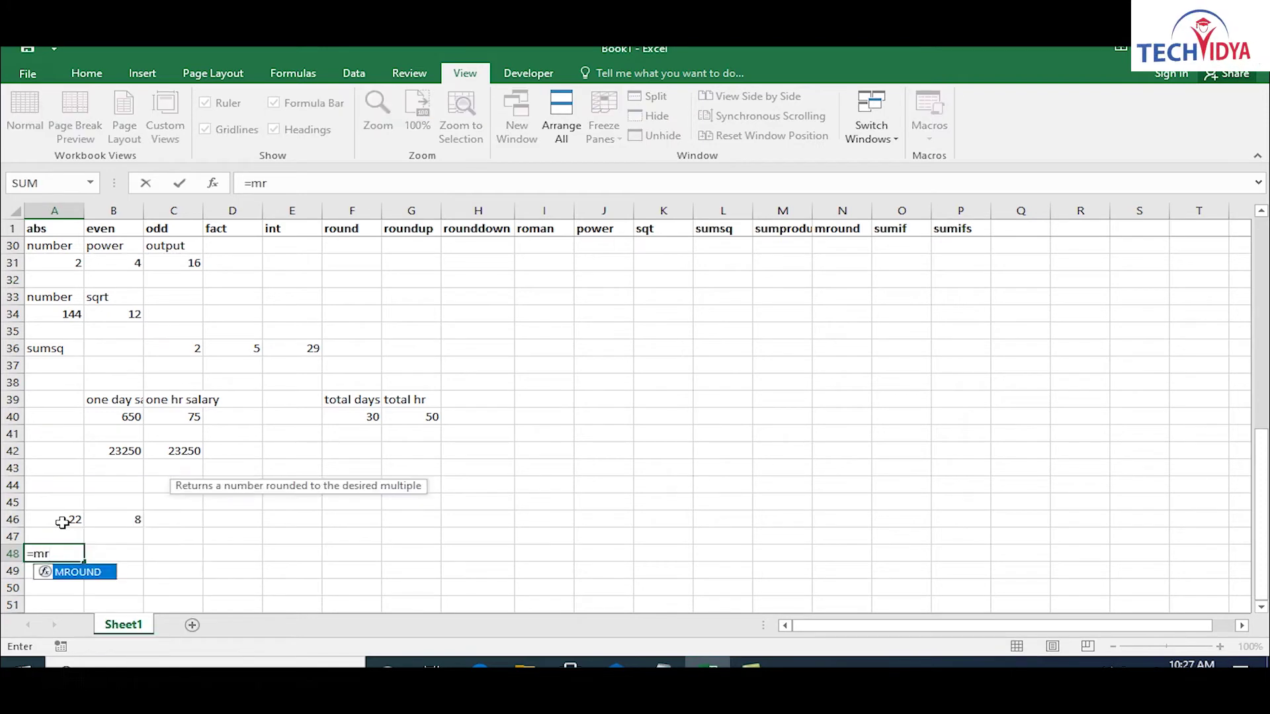
{"action": "key", "text": "Tab"}
{"action": "left_click", "coordinate": [62, 523]}
{"action": "type", "text": ","}
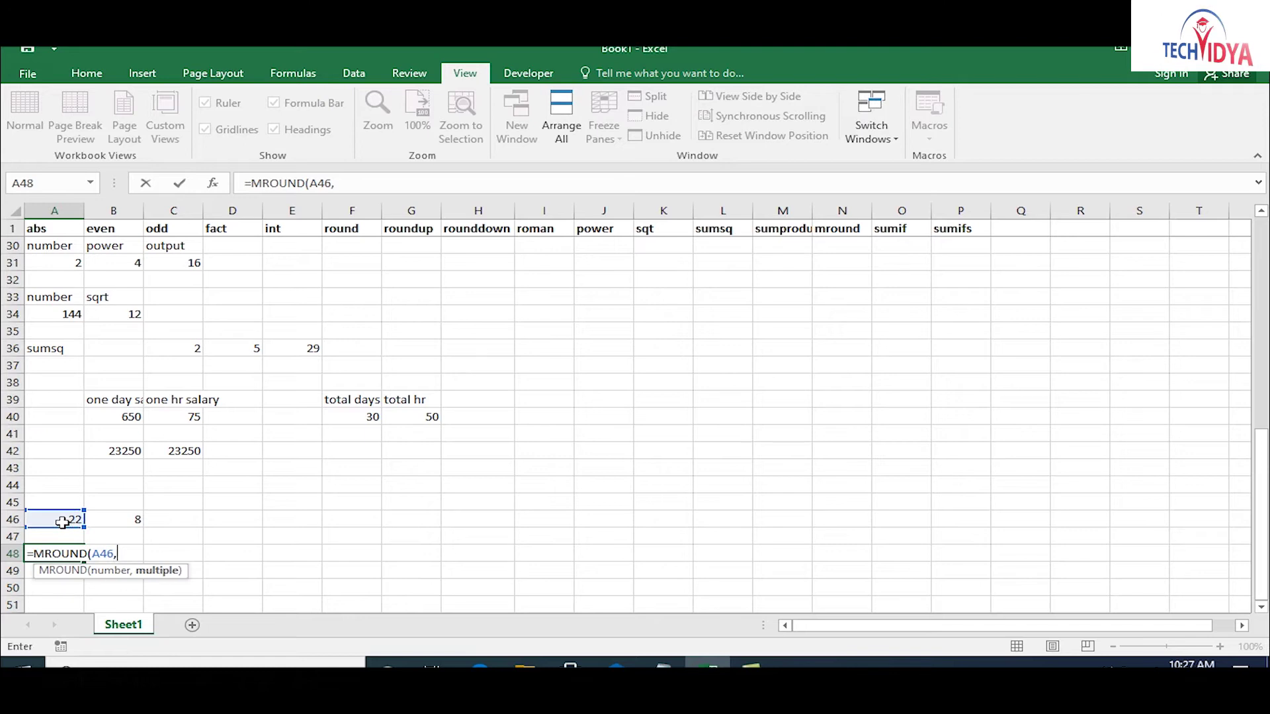
{"action": "key", "text": "Right"}
{"action": "key", "text": "Right"}
{"action": "key", "text": "Up"}
{"action": "key", "text": "Up"}
{"action": "key", "text": "Left"}
{"action": "key", "text": "Return"}
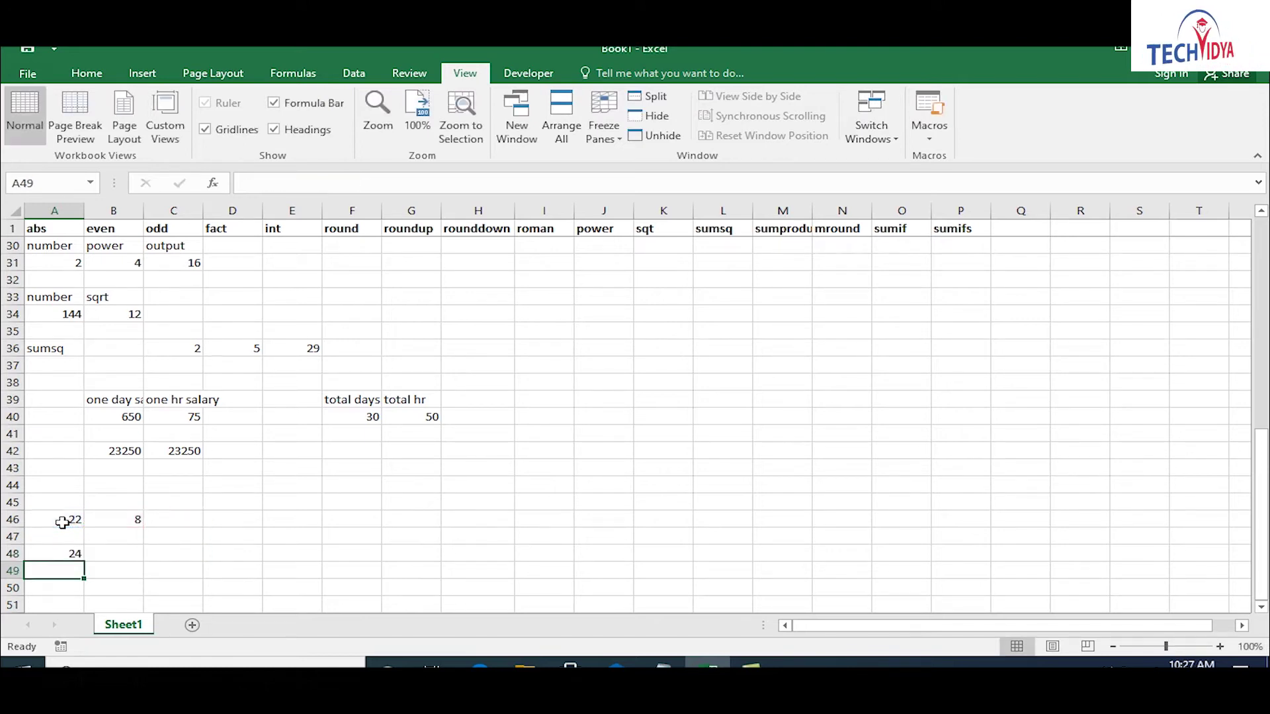
- Add a new worksheet and enter the headings Items in A1 and Category in B1
{"action": "scroll", "coordinate": [62, 524], "scroll_direction": "down", "scroll_amount": 1}
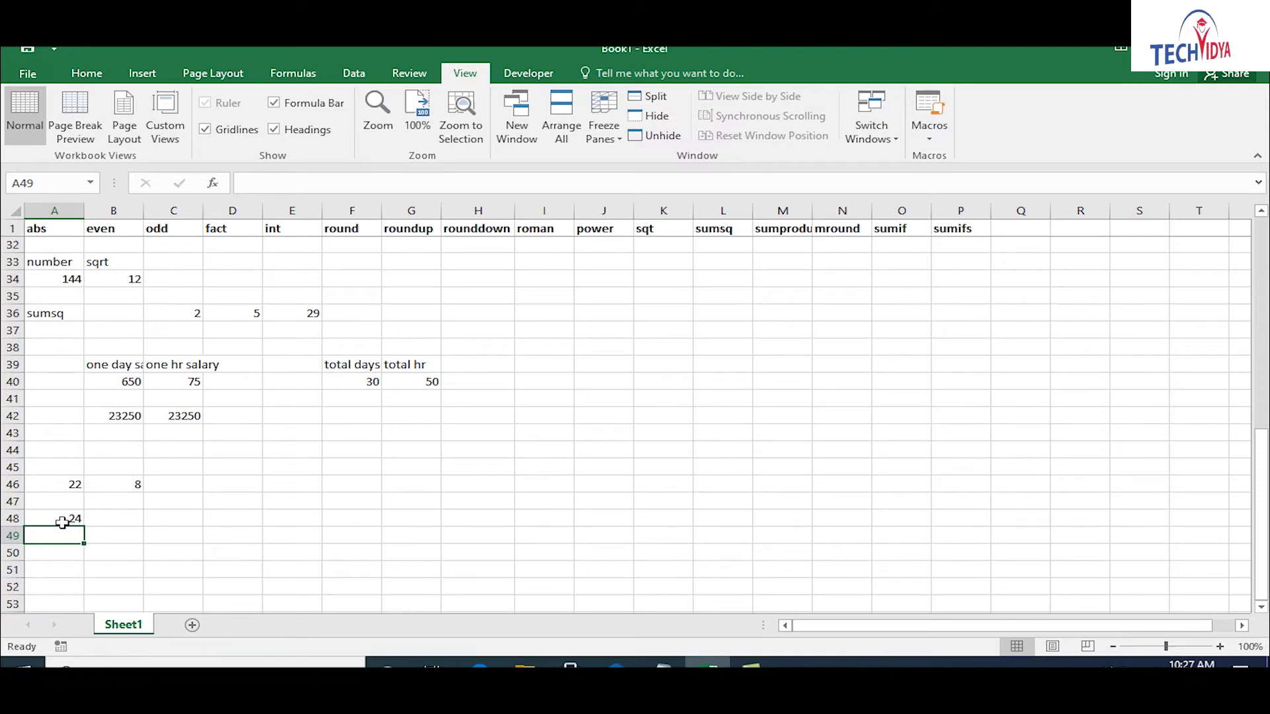
{"action": "scroll", "coordinate": [62, 523], "scroll_direction": "down", "scroll_amount": 1}
{"action": "scroll", "coordinate": [62, 523], "scroll_direction": "up", "scroll_amount": 1}
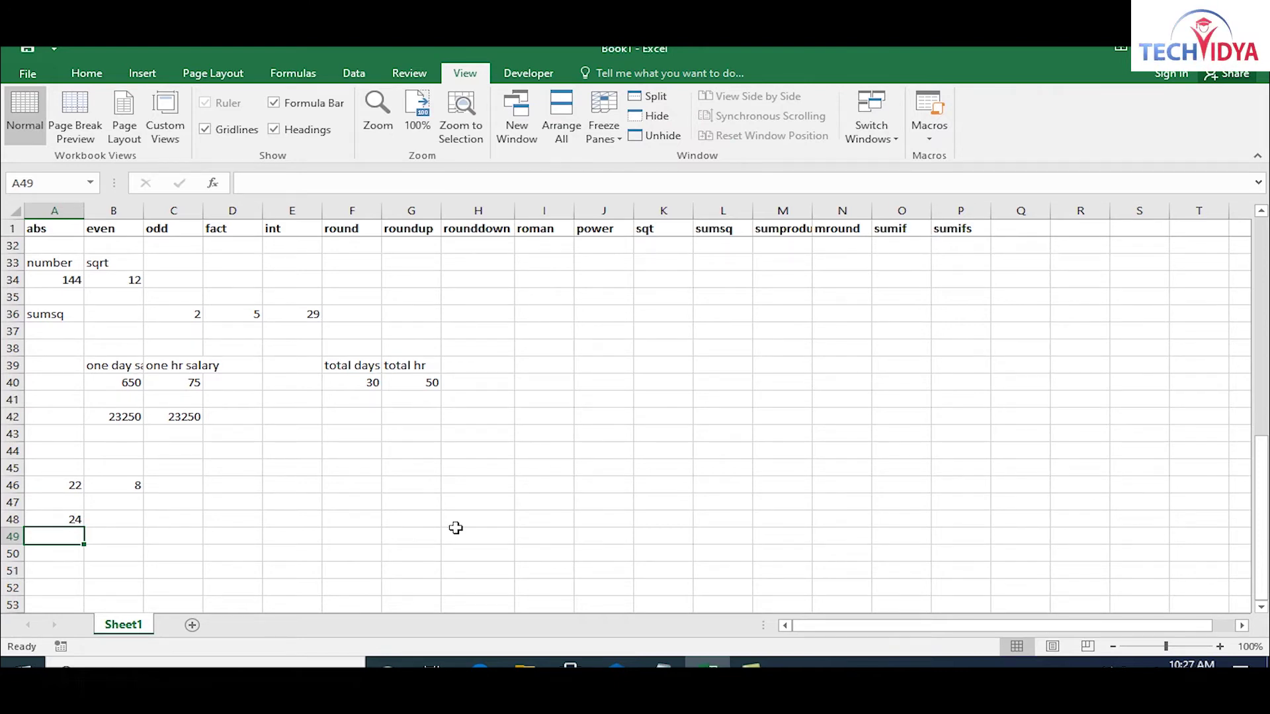
{"action": "left_click", "coordinate": [188, 625]}
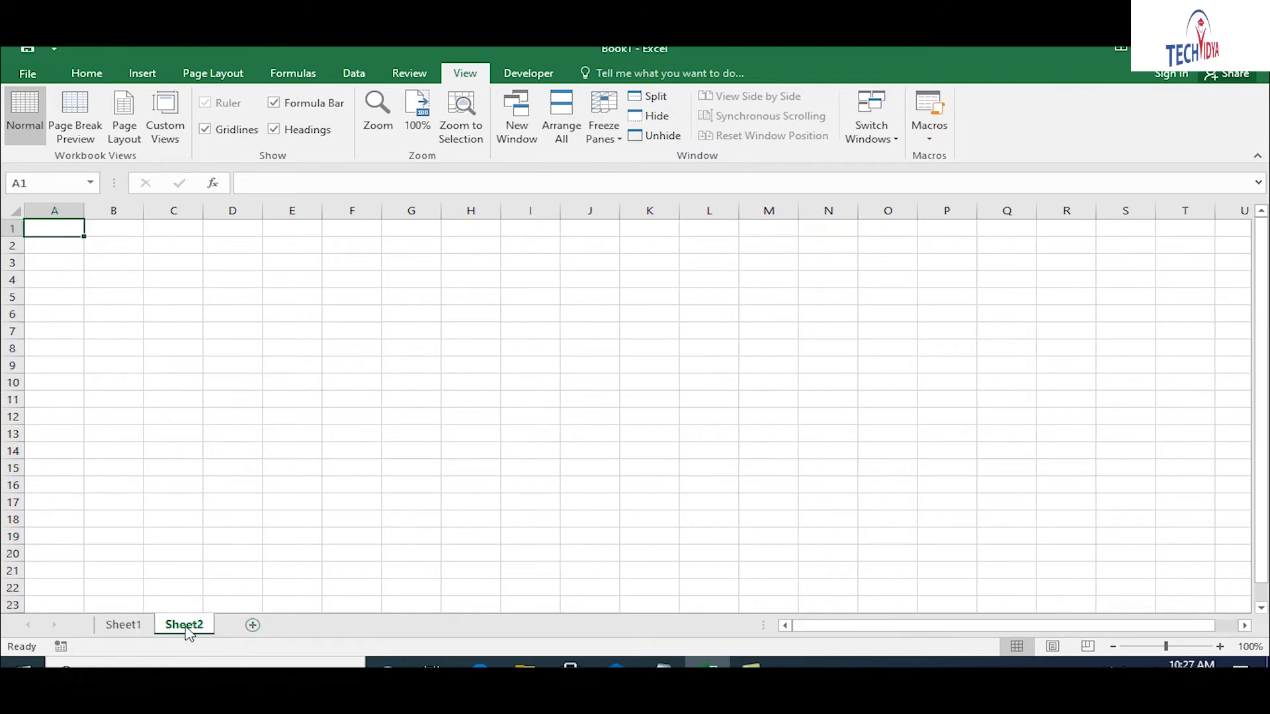
{"action": "type", "text": "Items"}
{"action": "key", "text": "BackSpace"}
{"action": "key", "text": "BackSpace"}
{"action": "type", "text": "ms"}
{"action": "key", "text": "Tab"}
{"action": "type", "text": "Category"}
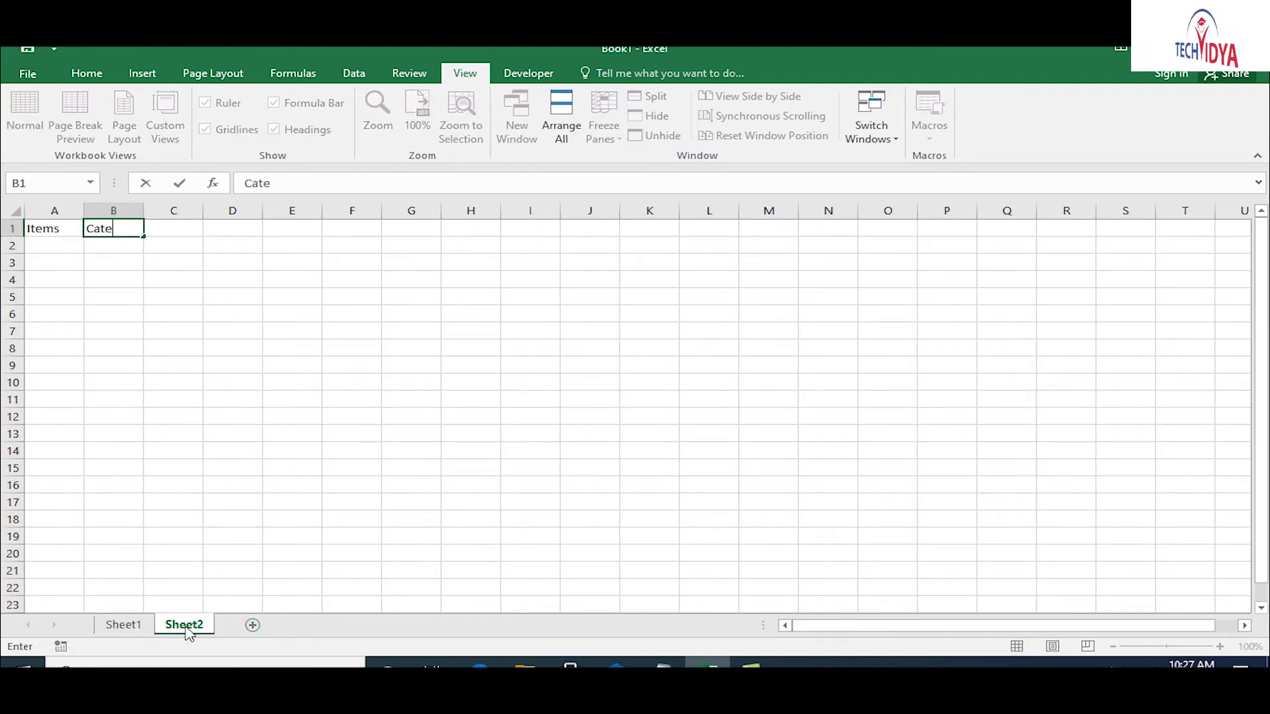
{"action": "key", "text": "Return"}
- Enter the heading Sales Qty in C1 and return to the first cell below Items
{"action": "key", "text": "Up"}
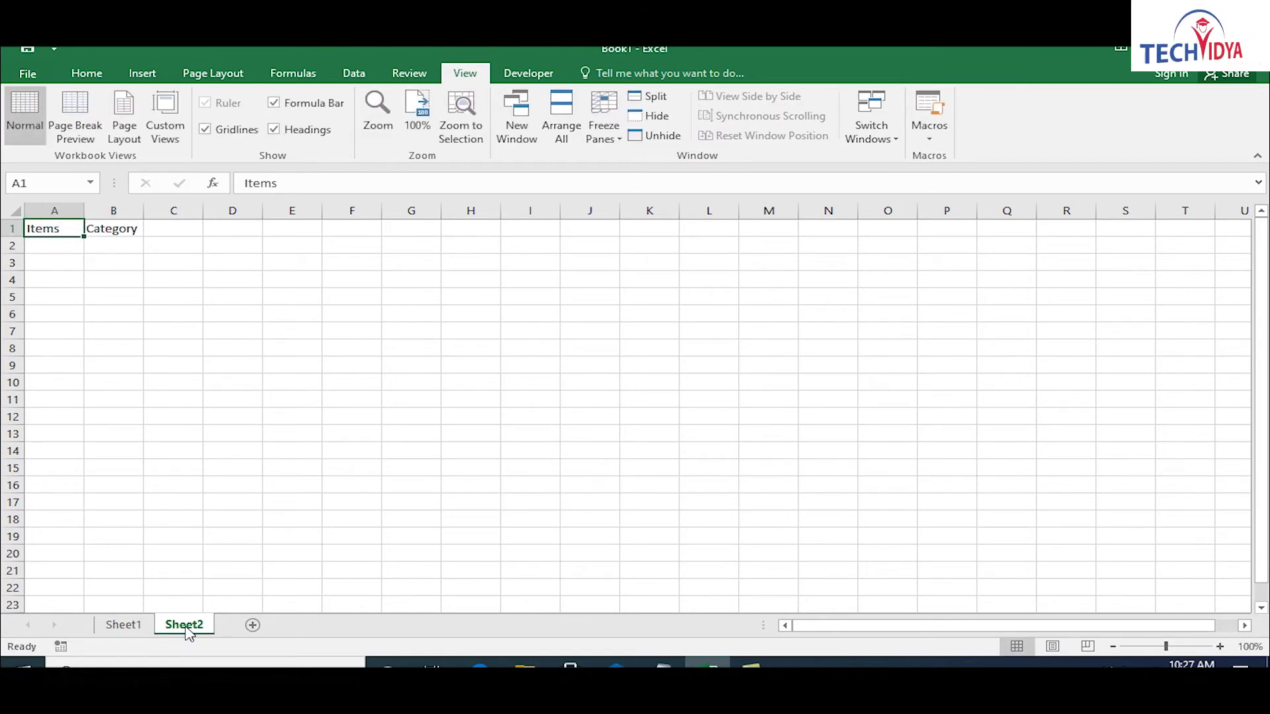
{"action": "key", "text": "Right"}
{"action": "key", "text": "Right"}
{"action": "type", "text": "Sales"}
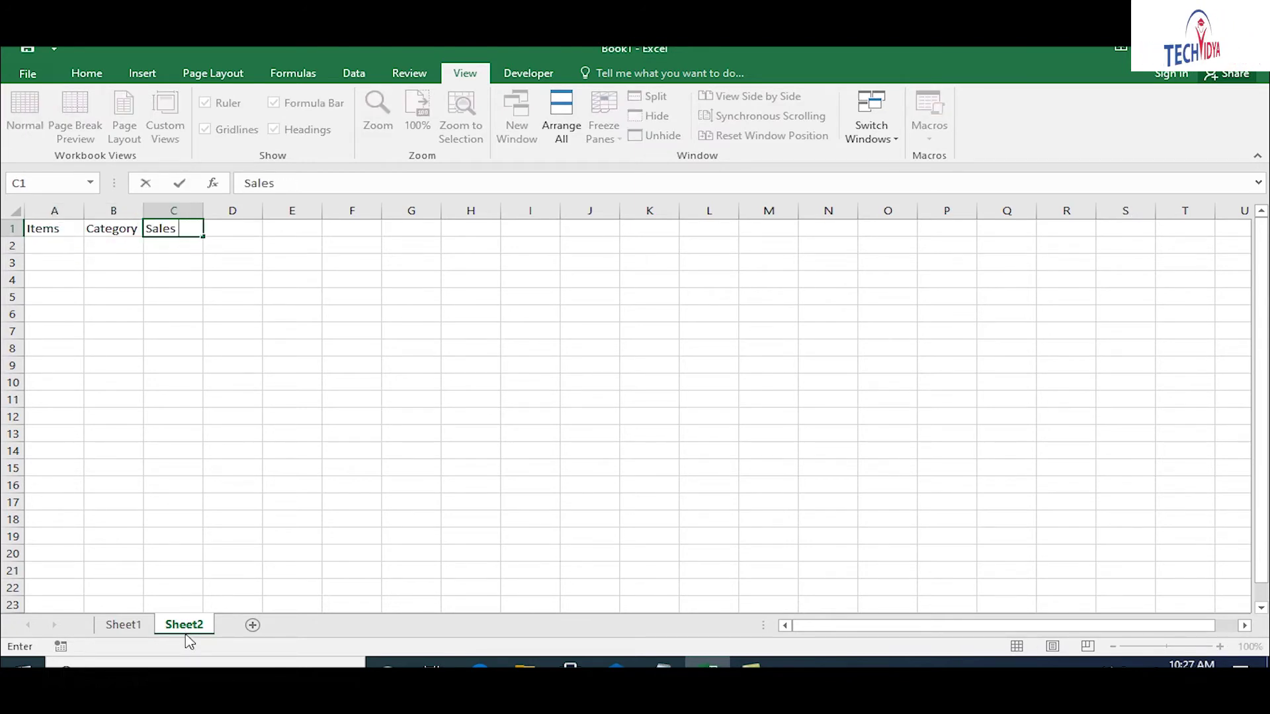
{"action": "type", "text": " Qty"}
{"action": "key", "text": "Return"}
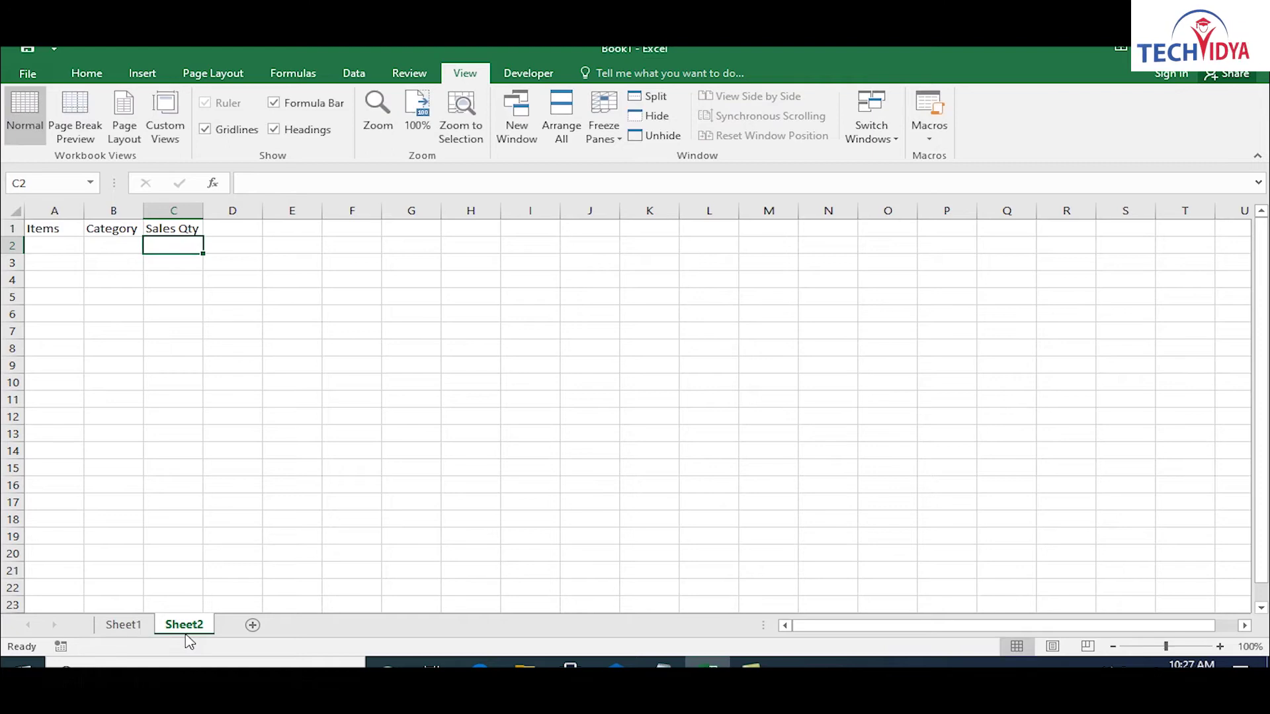
{"action": "key", "text": "Left"}
{"action": "key", "text": "Left"}
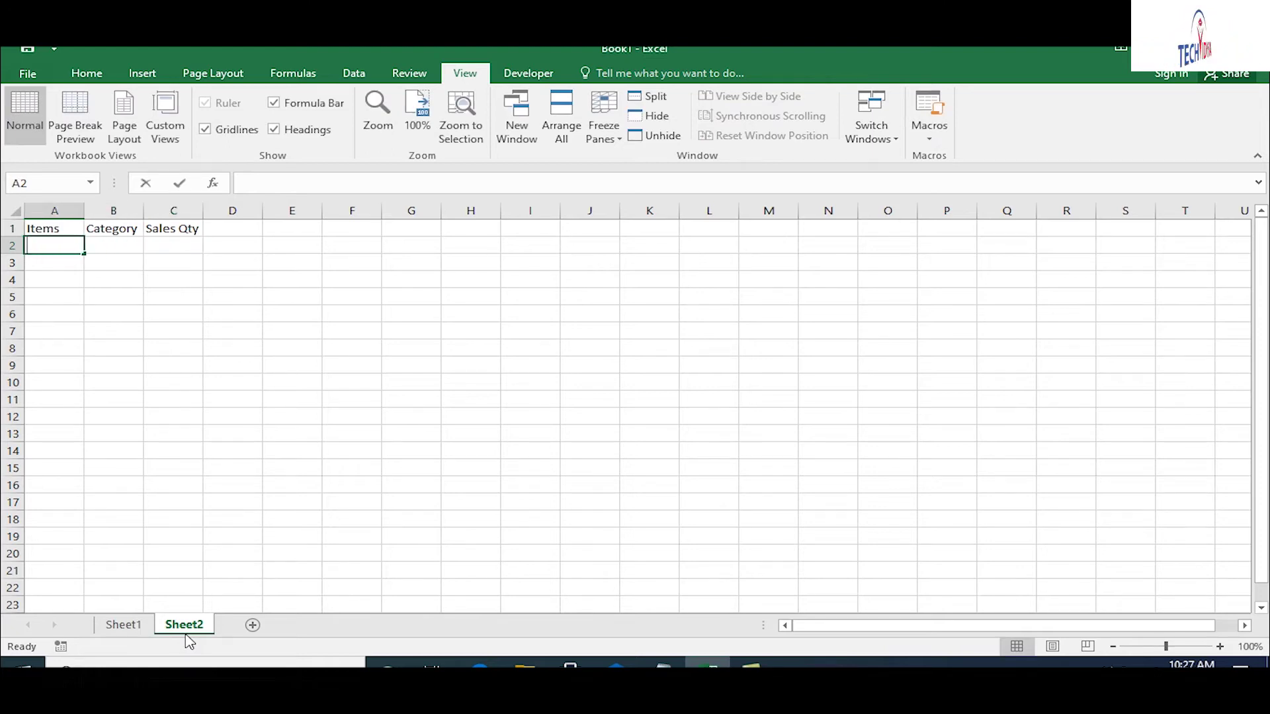
- Enter the items Ac, Fridge, Washing and Ac in A2 through A5
{"action": "type", "text": "Ac"}
{"action": "key", "text": "Return"}
{"action": "type", "text": "Fridge"}
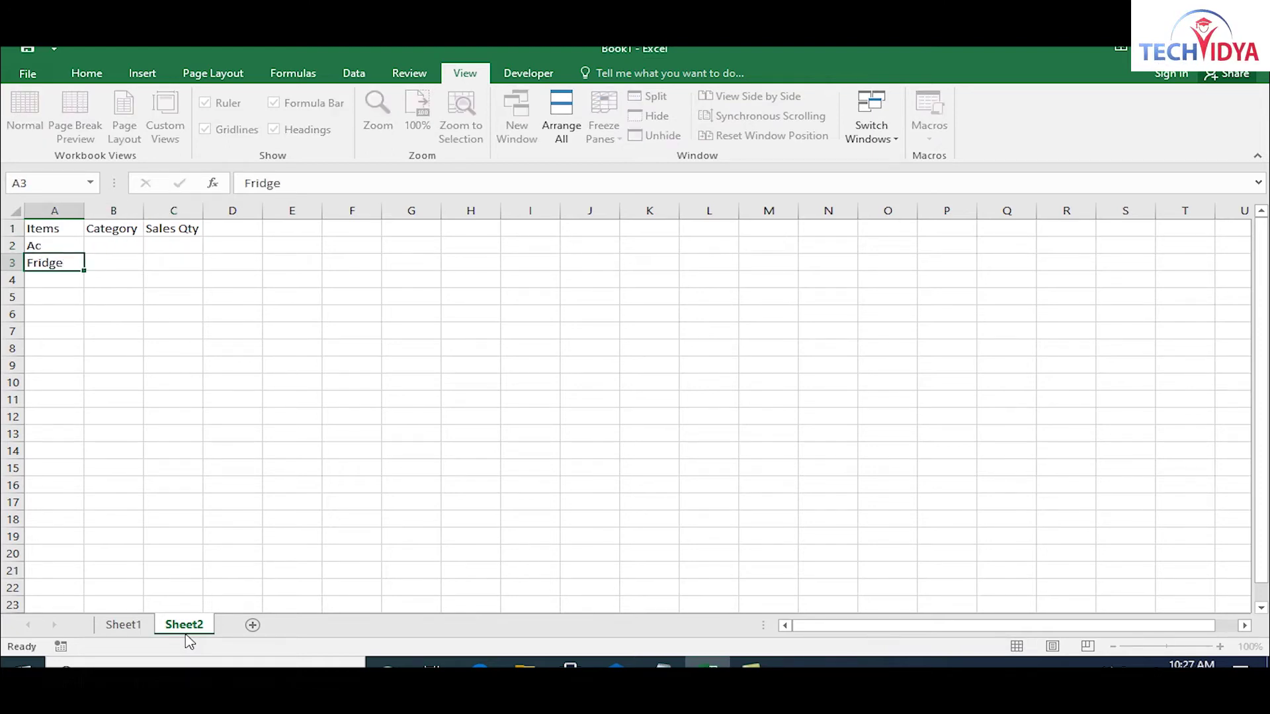
{"action": "key", "text": "Return"}
{"action": "type", "text": "Washing"}
{"action": "key", "text": "Return"}
{"action": "type", "text": "ac"}
{"action": "key", "text": "ctrl+Return"}
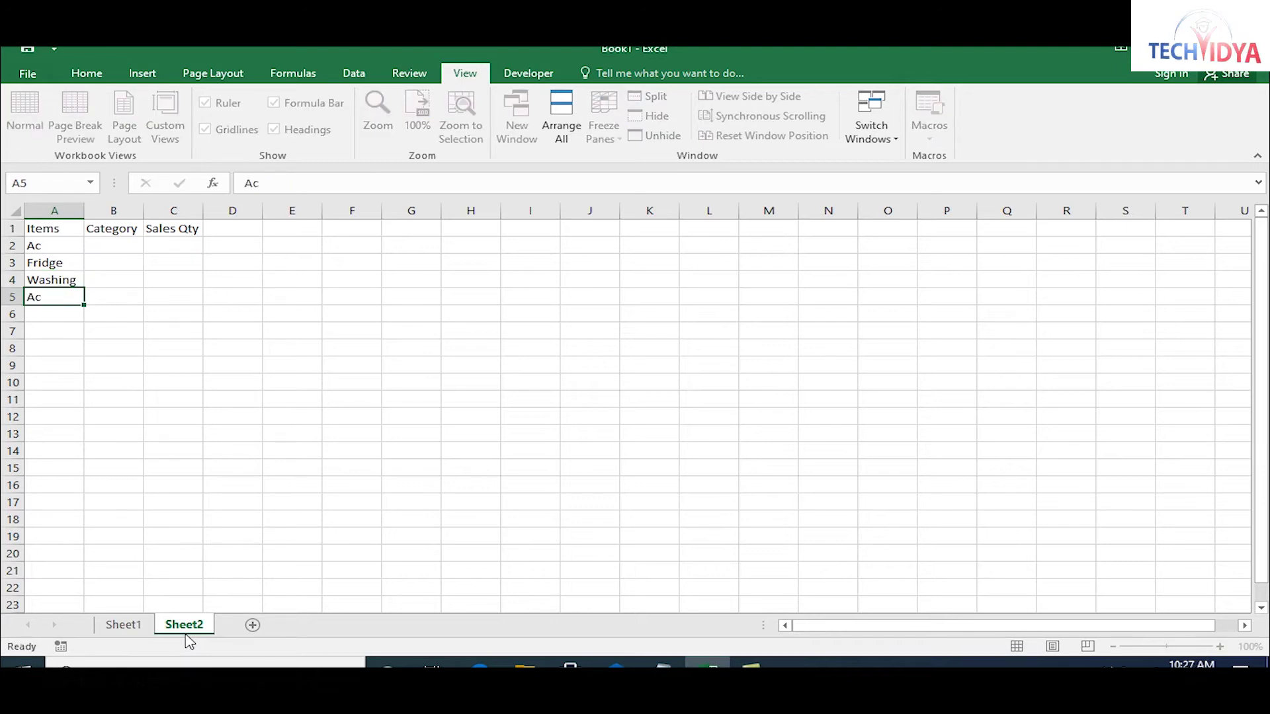
- Continue the Items column with Washing in A6 and Fridge in A7
{"action": "key", "text": "Return"}
{"action": "type", "text": "Washing"}
{"action": "key", "text": "Return"}
{"action": "type", "text": "Fridge"}
{"action": "key", "text": "Return"}
{"action": "key", "text": "Return"}
{"action": "type", "text": "fw"}
{"action": "key", "text": "Return"}
{"action": "key", "text": "Up"}
{"action": "key", "text": "Up"}
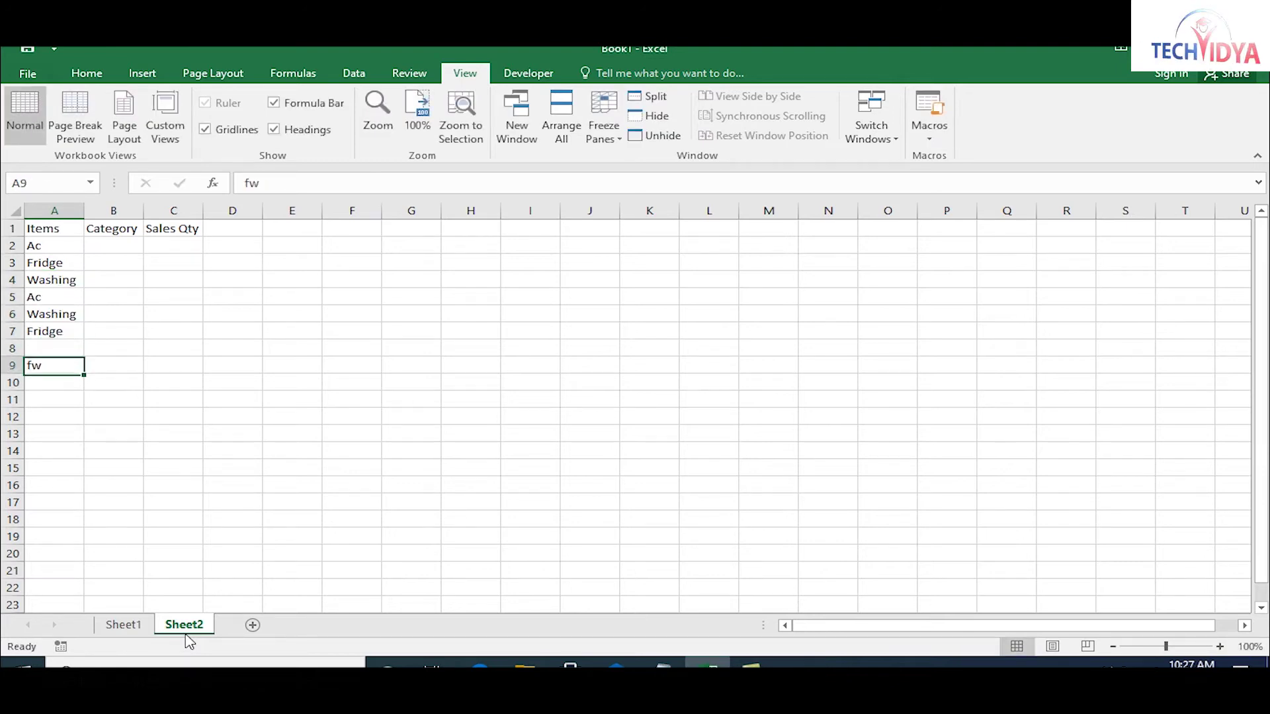
- Fill A8:A15 with the items Washing, Fridge, Ac, Ac, Washing, Fridge, Fridge and Washing
{"action": "type", "text": "Washing"}
{"action": "key", "text": "Return"}
{"action": "type", "text": "Fridge"}
{"action": "key", "text": "Return"}
{"action": "type", "text": "ac"}
{"action": "key", "text": "Return"}
{"action": "type", "text": "ac"}
{"action": "key", "text": "Return"}
{"action": "type", "text": "Washing"}
{"action": "key", "text": "Return"}
{"action": "type", "text": "Fridge"}
{"action": "key", "text": "Return"}
{"action": "type", "text": "Fridge"}
{"action": "key", "text": "Return"}
{"action": "type", "text": "Washing"}
{"action": "key", "text": "Return"}
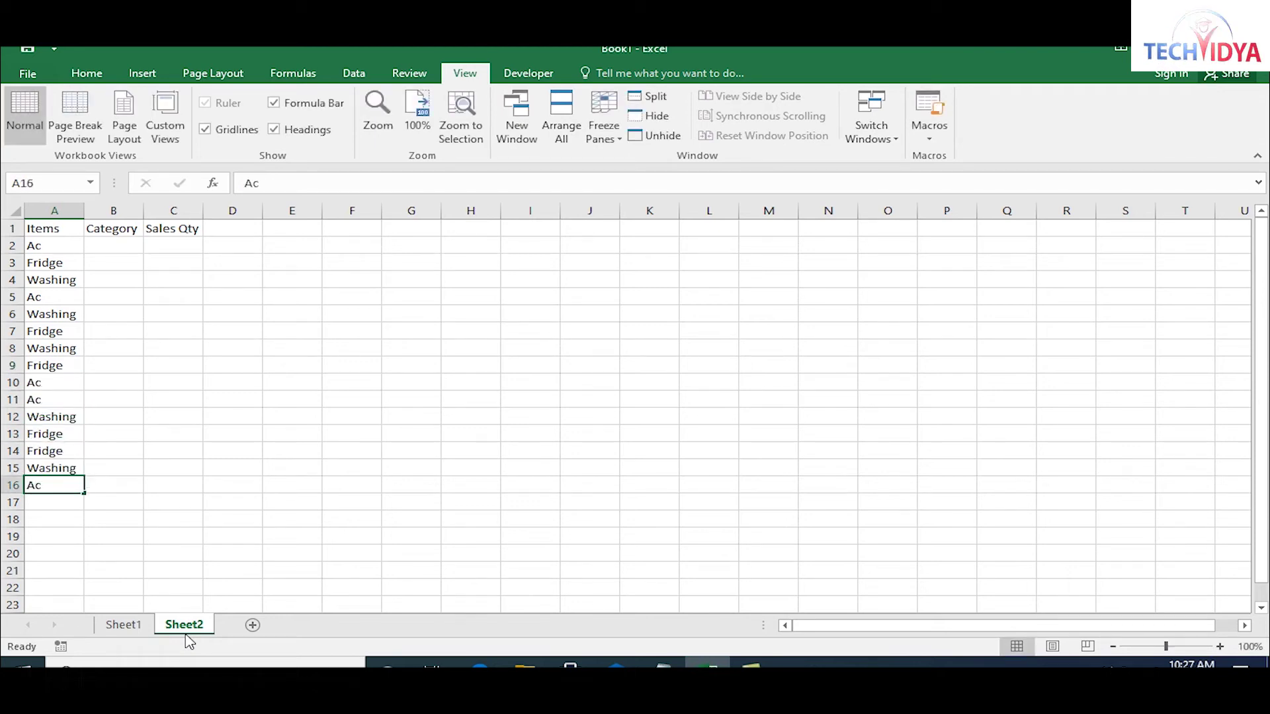
- Complete the Items column in A16:A22 with Ac, Ac, Washing, Fridge, Fridge, Washing and Ac
{"action": "key", "text": "Return"}
{"action": "type", "text": "Washing"}
{"action": "key", "text": "Return"}
{"action": "type", "text": "Fridge"}
{"action": "key", "text": "Return"}
{"action": "type", "text": "Fridge"}
{"action": "key", "text": "Return"}
{"action": "type", "text": "Washing"}
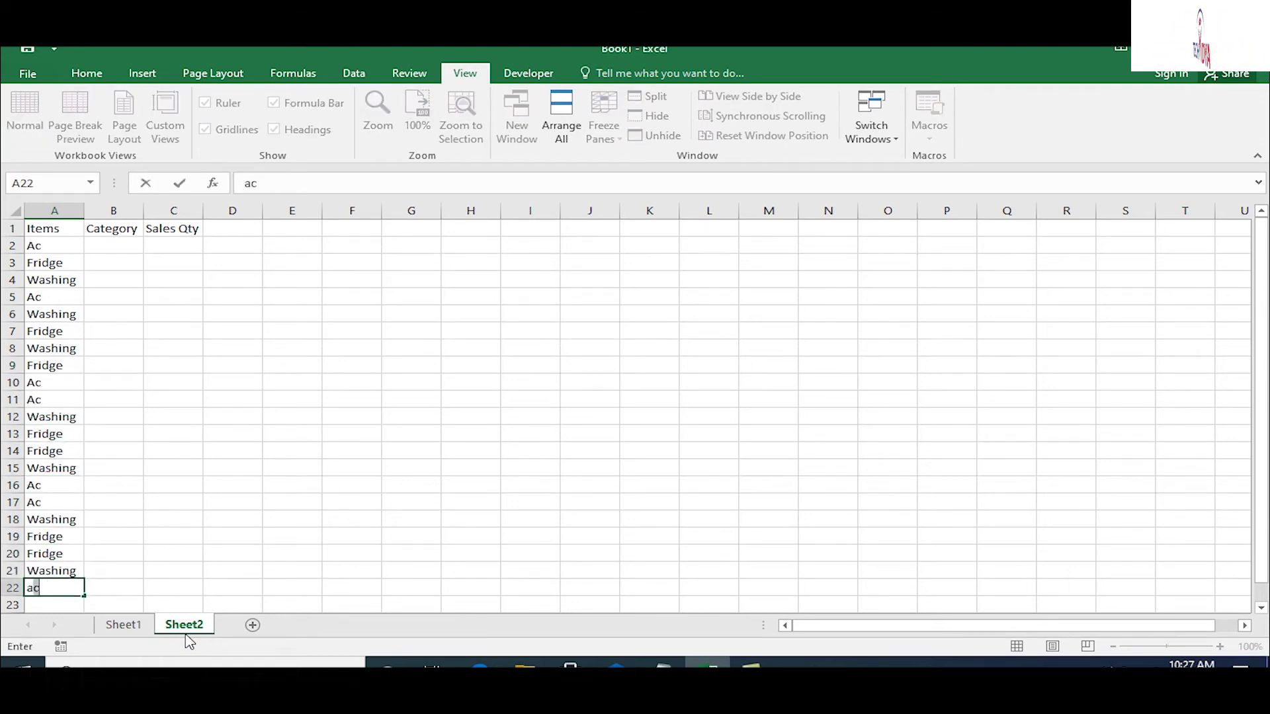
{"action": "key", "text": "Up"}
- Enter the categories Lg, Sony and Samsung in B2:B4 and repeat the pattern down to B22
{"action": "key", "text": "ctrl+Up"}
{"action": "key", "text": "Right"}
{"action": "key", "text": "Down"}
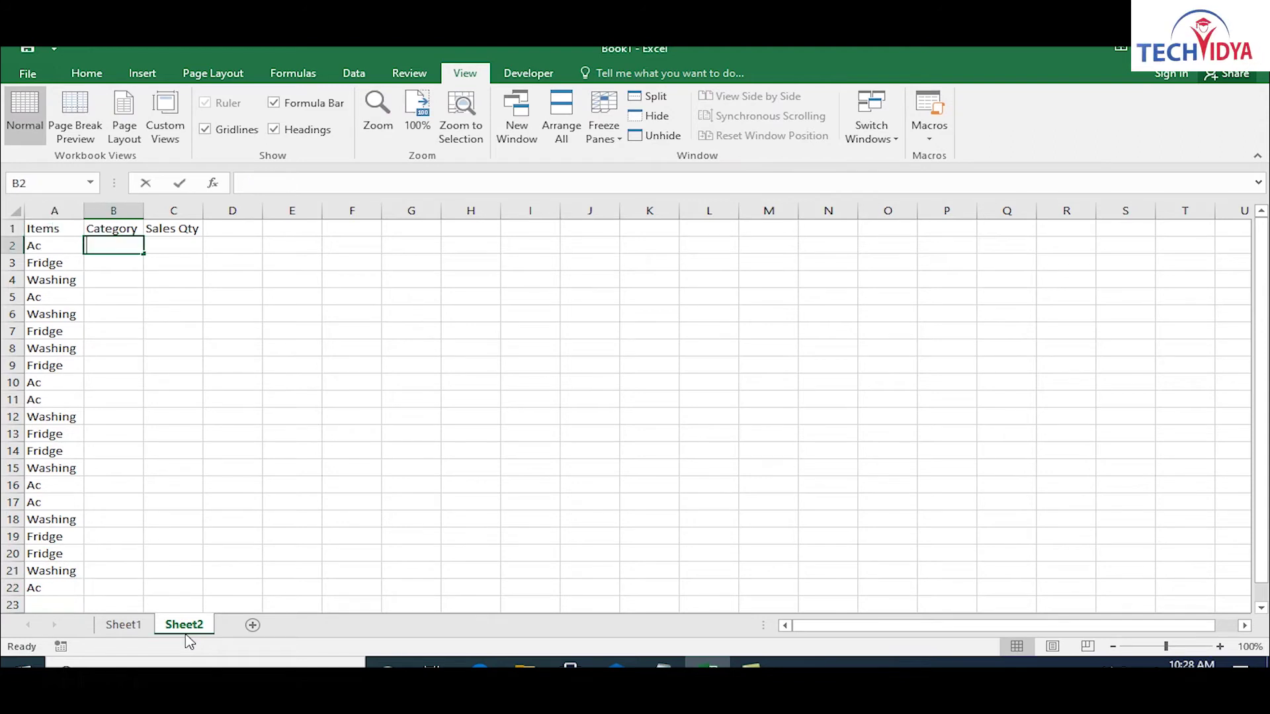
{"action": "type", "text": "Lg"}
{"action": "key", "text": "Return"}
{"action": "type", "text": "Sony"}
{"action": "key", "text": "Return"}
{"action": "type", "text": "Sams"}
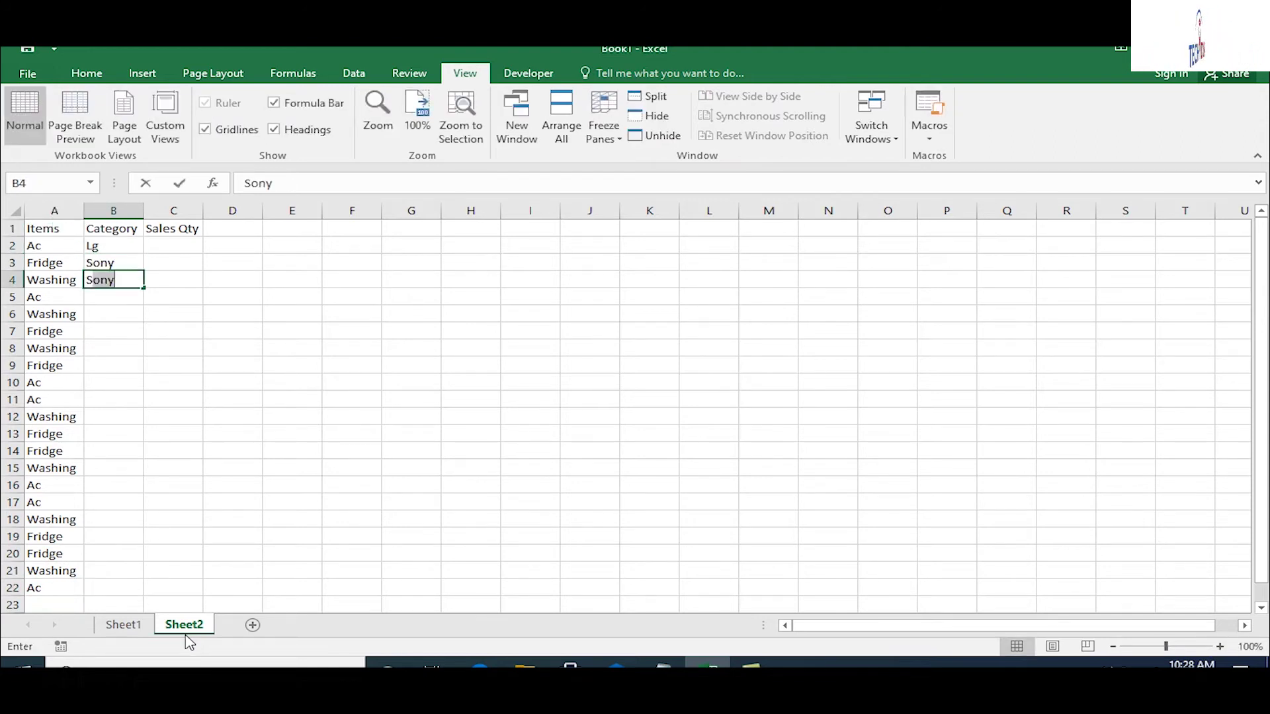
{"action": "type", "text": "ung"}
{"action": "key", "text": "Return"}
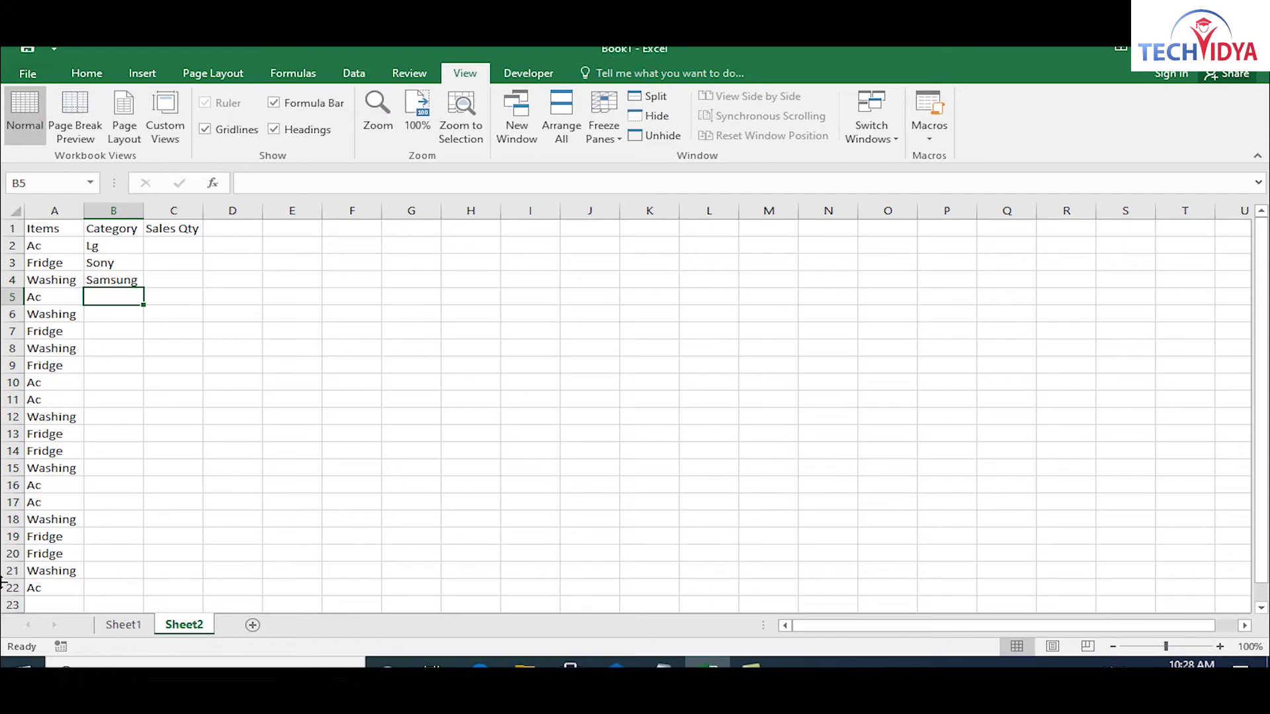
{"action": "left_click_drag", "start_coordinate": [111, 249], "coordinate": [139, 285]}
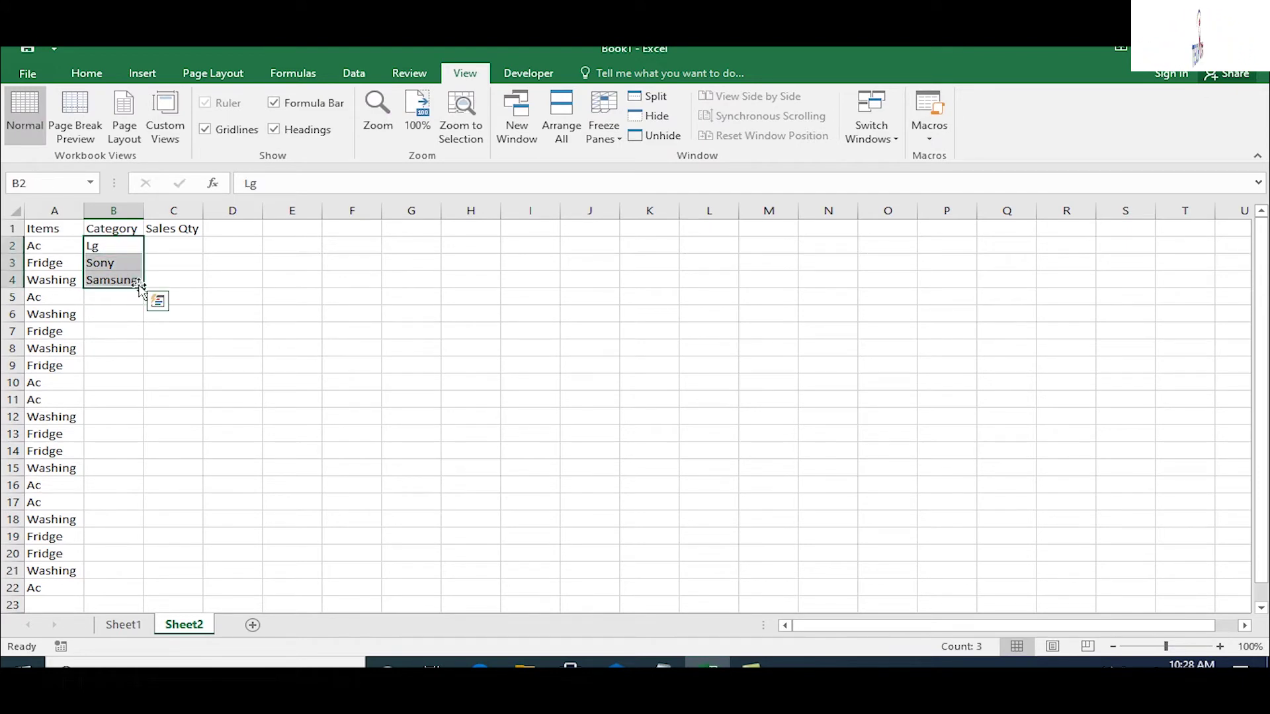
{"action": "double_click", "coordinate": [139, 286]}
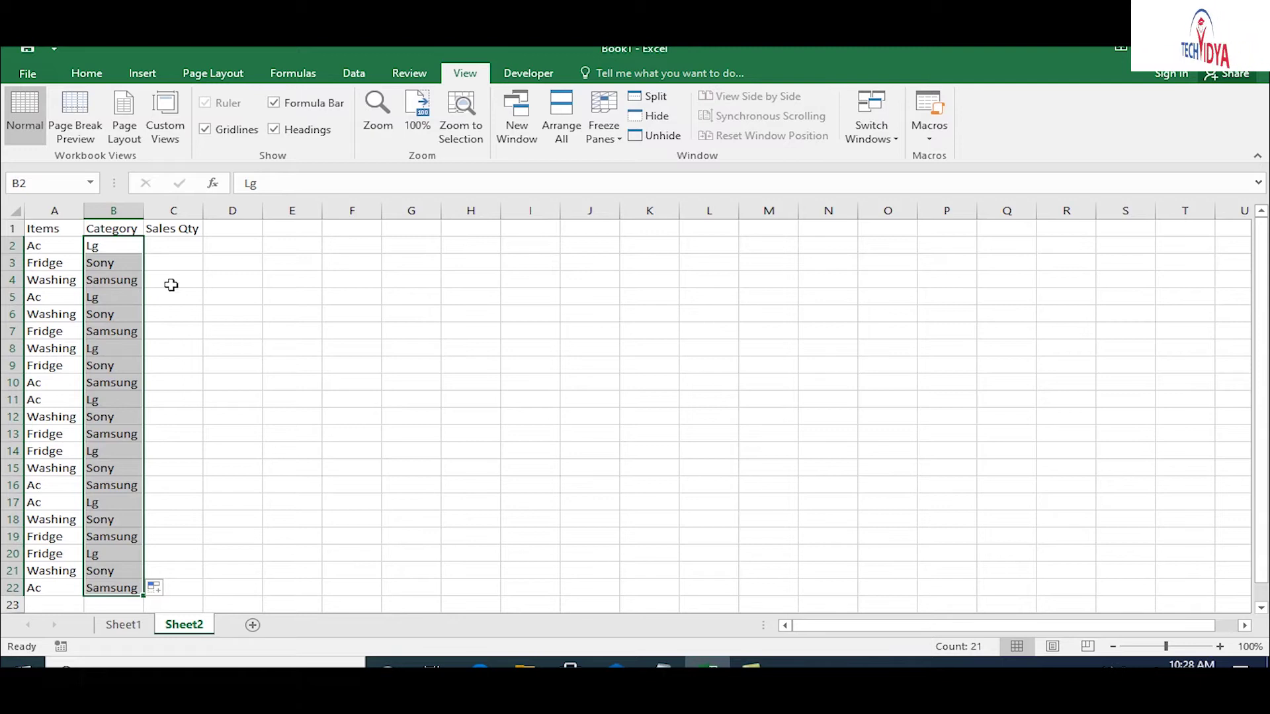
- Fill the Sales Qty cells C2:C22 with random quantities using =RANDBETWEEN(10,90)
{"action": "left_click", "coordinate": [177, 248]}
{"action": "key", "text": "shift+Down"}
{"action": "key", "text": "shift+Down"}
{"action": "key", "text": "shift+Down"}
{"action": "key", "text": "shift+Down"}
{"action": "key", "text": "shift+Down"}
{"action": "key", "text": "shift+Down"}
{"action": "key", "text": "shift+Down"}
{"action": "key", "text": "shift+Down"}
{"action": "key", "text": "shift+Down"}
{"action": "key", "text": "shift+Down"}
{"action": "key", "text": "shift+Down"}
{"action": "key", "text": "shift+Down"}
{"action": "key", "text": "shift+Down"}
{"action": "key", "text": "shift+Down"}
{"action": "key", "text": "shift+Down"}
{"action": "key", "text": "shift+Down"}
{"action": "key", "text": "shift+Down"}
{"action": "key", "text": "shift+Down"}
{"action": "key", "text": "shift+Down"}
{"action": "key", "text": "shift+Down"}
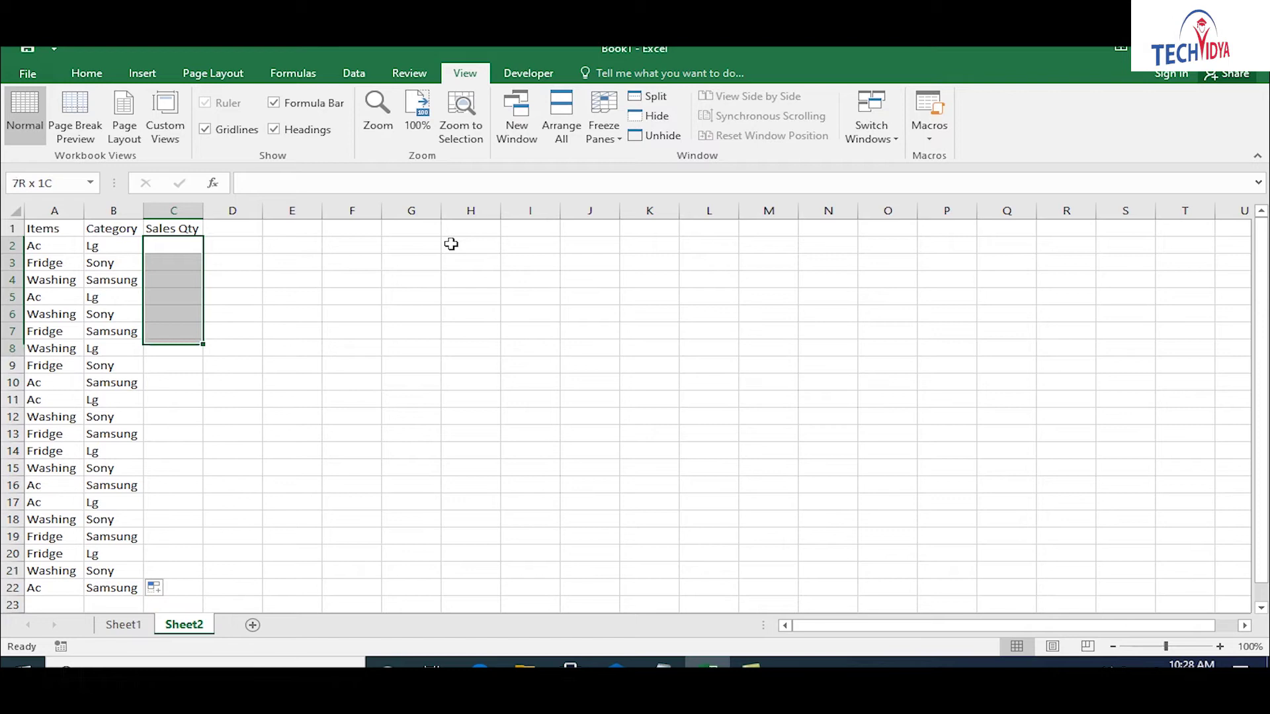
{"action": "key", "text": "F2"}
{"action": "type", "text": "=randb"}
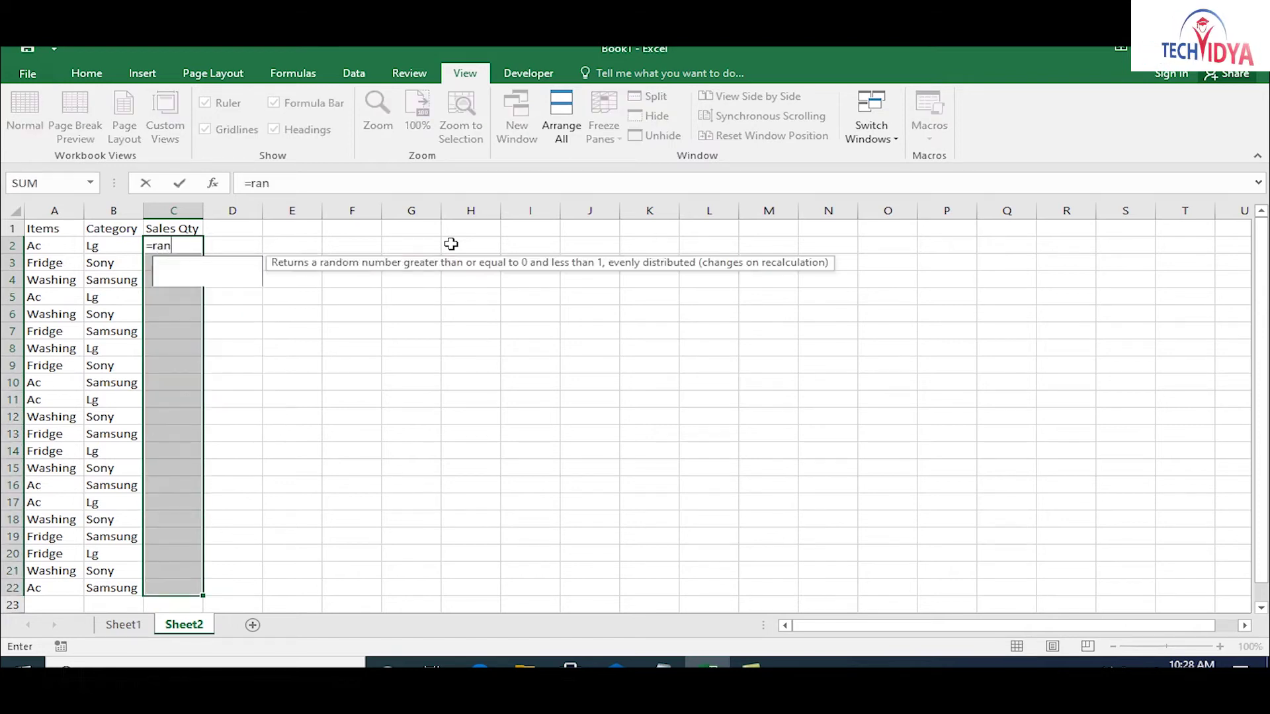
{"action": "key", "text": "Tab"}
{"action": "type", "text": "10,"}
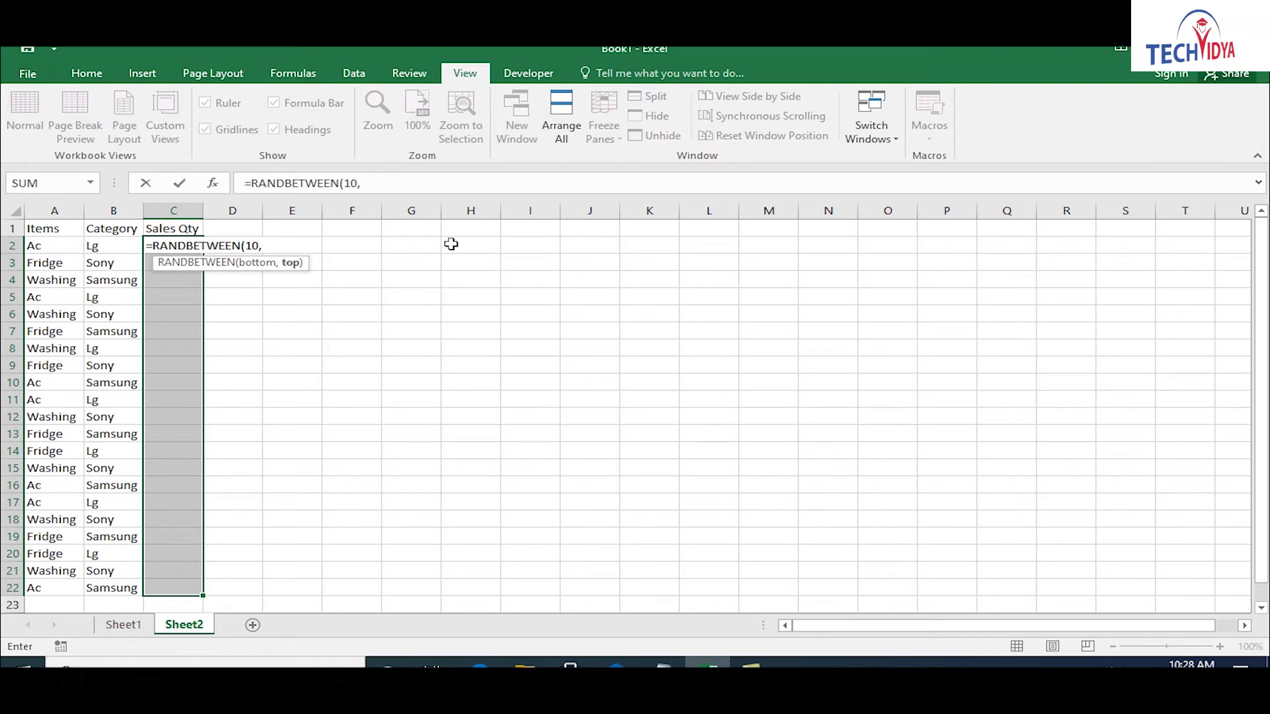
{"action": "type", "text": "90"}
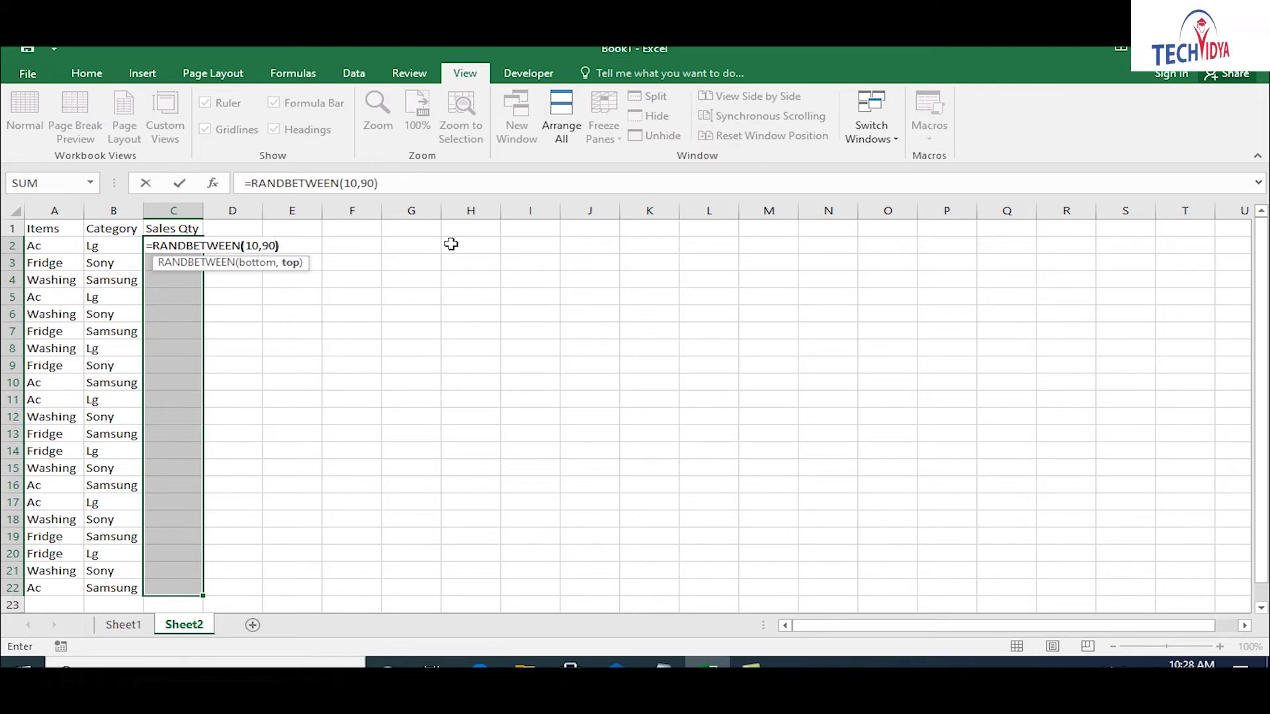
{"action": "type", "text": ")"}
{"action": "key", "text": "ctrl+Return"}
- Replace the random-number formulas in C2:C22 with their static values
{"action": "key", "text": "ctrl+c"}
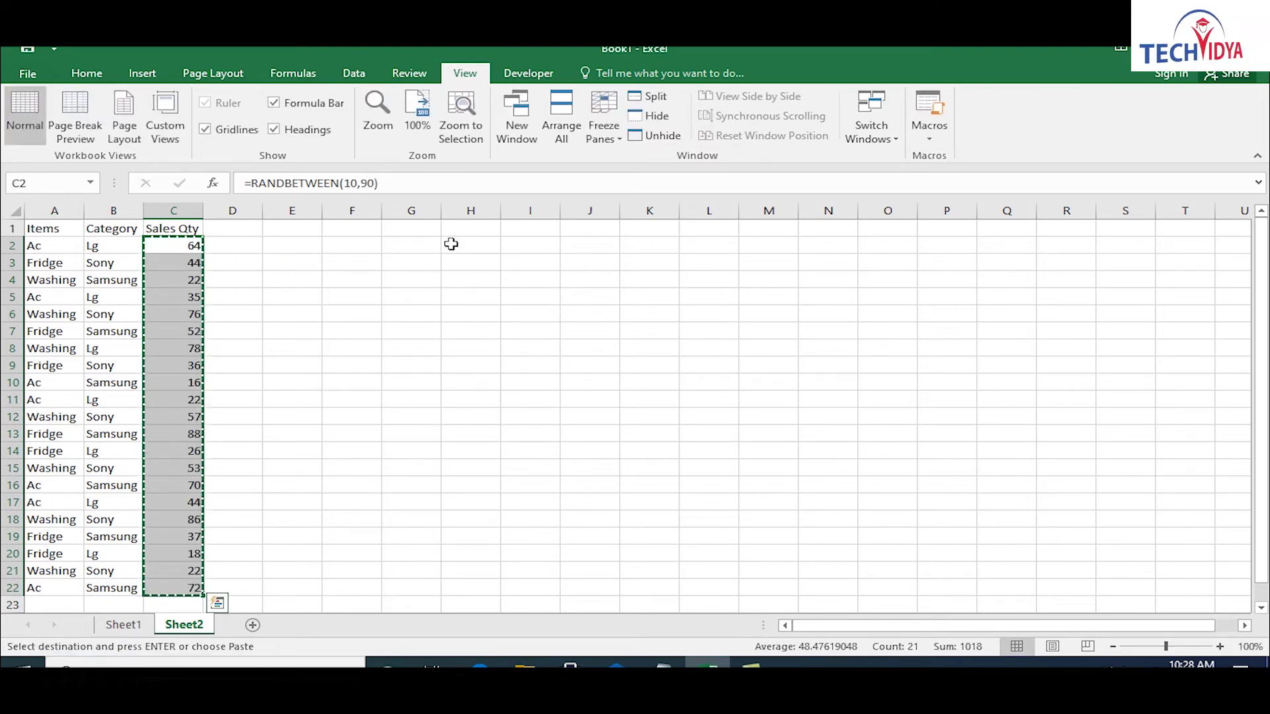
{"action": "key", "text": "alt+h"}
{"action": "key", "text": "v"}
{"action": "key", "text": "v"}
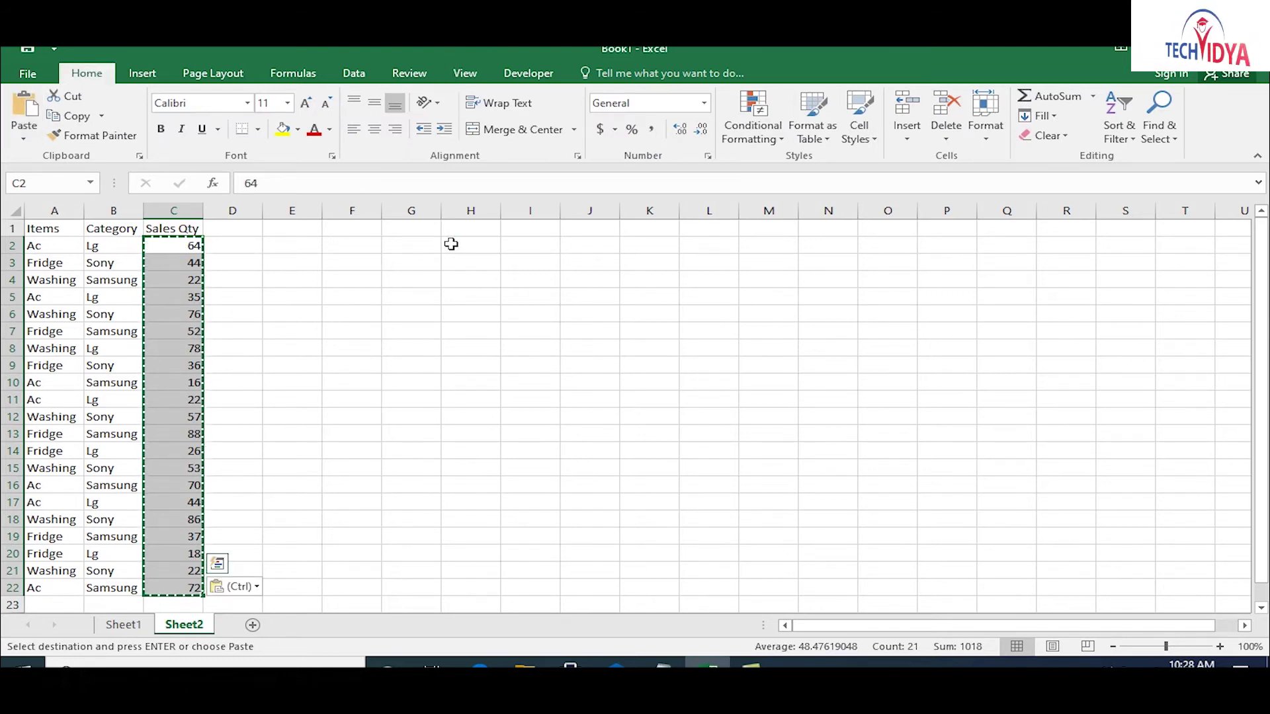
- Enter the heading total sum in F1
{"action": "key", "text": "Up"}
{"action": "key", "text": "Right"}
{"action": "key", "text": "Right"}
{"action": "key", "text": "Down"}
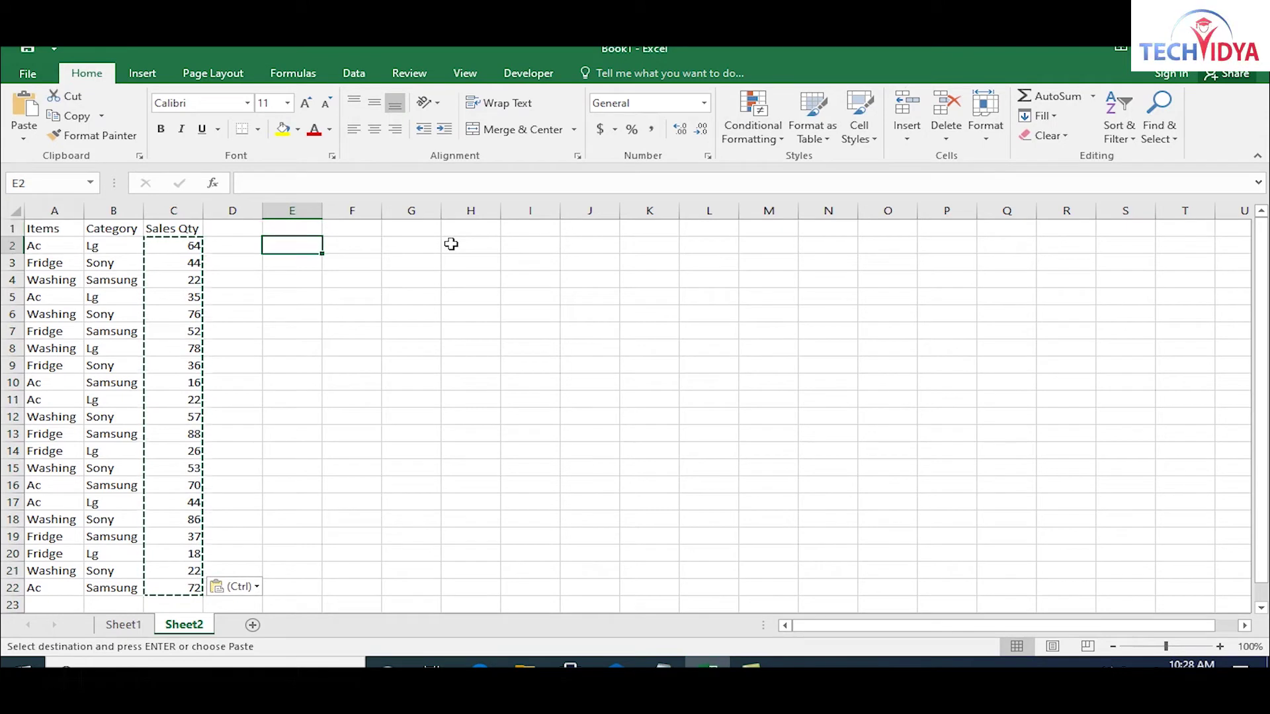
{"action": "key", "text": "Right"}
{"action": "key", "text": "Up"}
{"action": "type", "text": "total"}
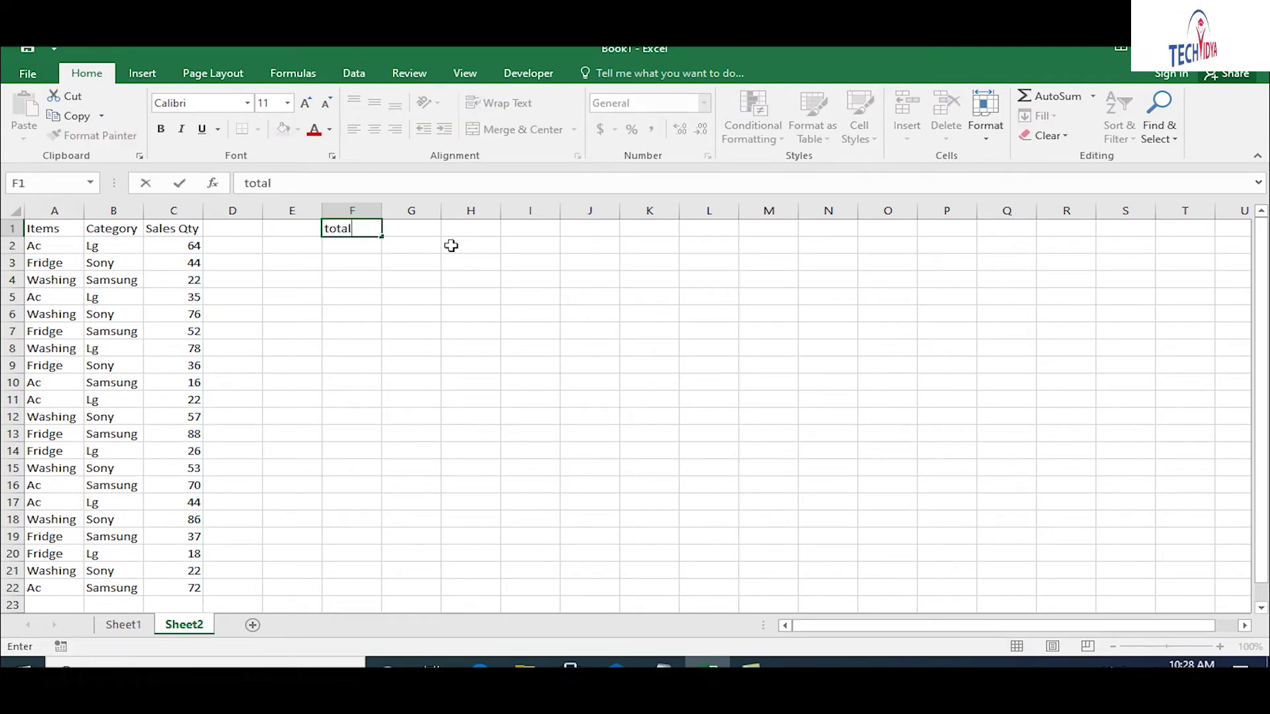
{"action": "type", "text": " sum"}
{"action": "key", "text": "Return"}
- Add up all the sales quantities in C2:C22 with a SUM formula in F2
{"action": "type", "text": "=sum"}
{"action": "key", "text": "Tab"}
{"action": "key", "text": "Left"}
{"action": "key", "text": "Left"}
{"action": "key", "text": "Left"}
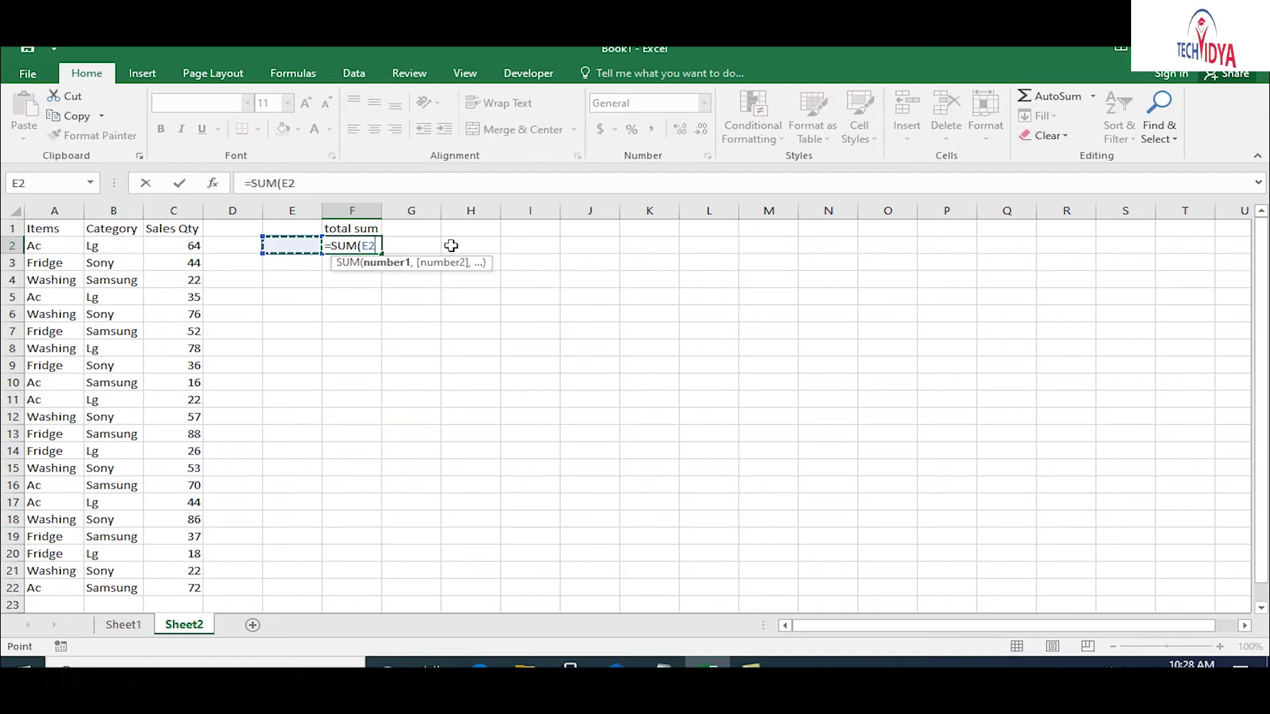
{"action": "key", "text": "ctrl+shift+Down"}
{"action": "key", "text": "Return"}
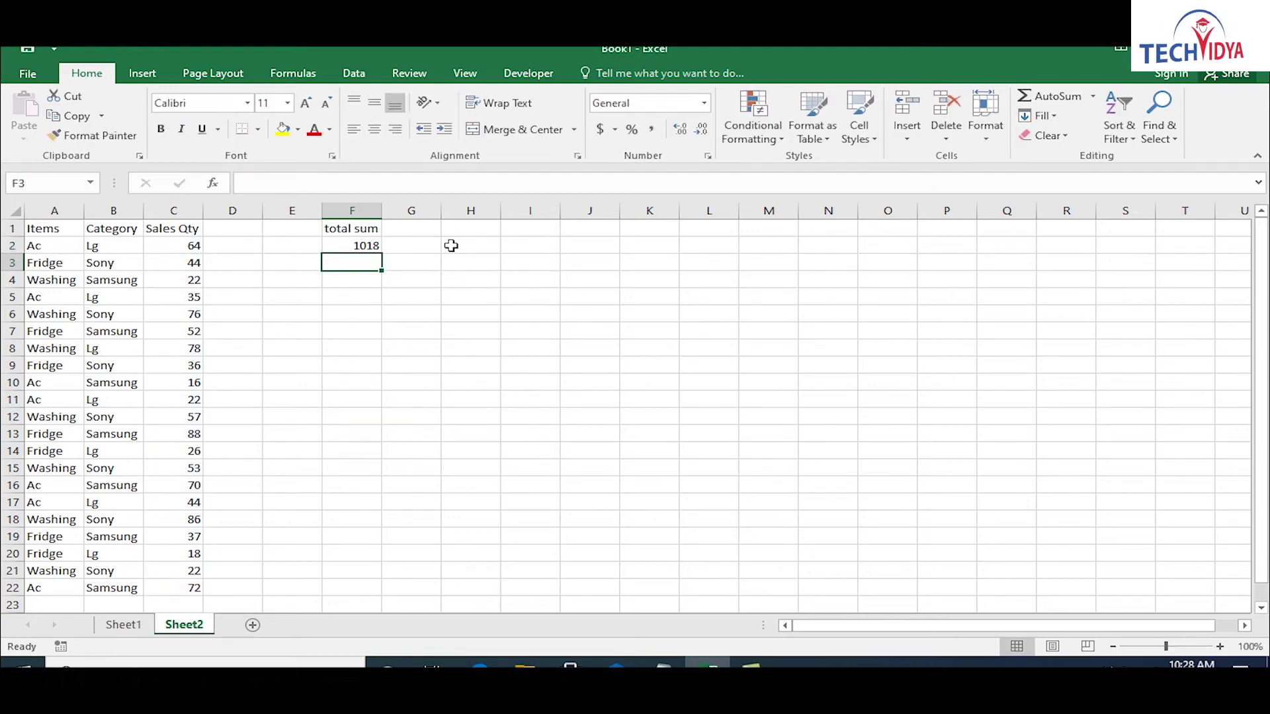
- Enter =IF(C2>70,C2,"") in I2 to return only a sales quantity above 70
{"action": "key", "text": "Left"}
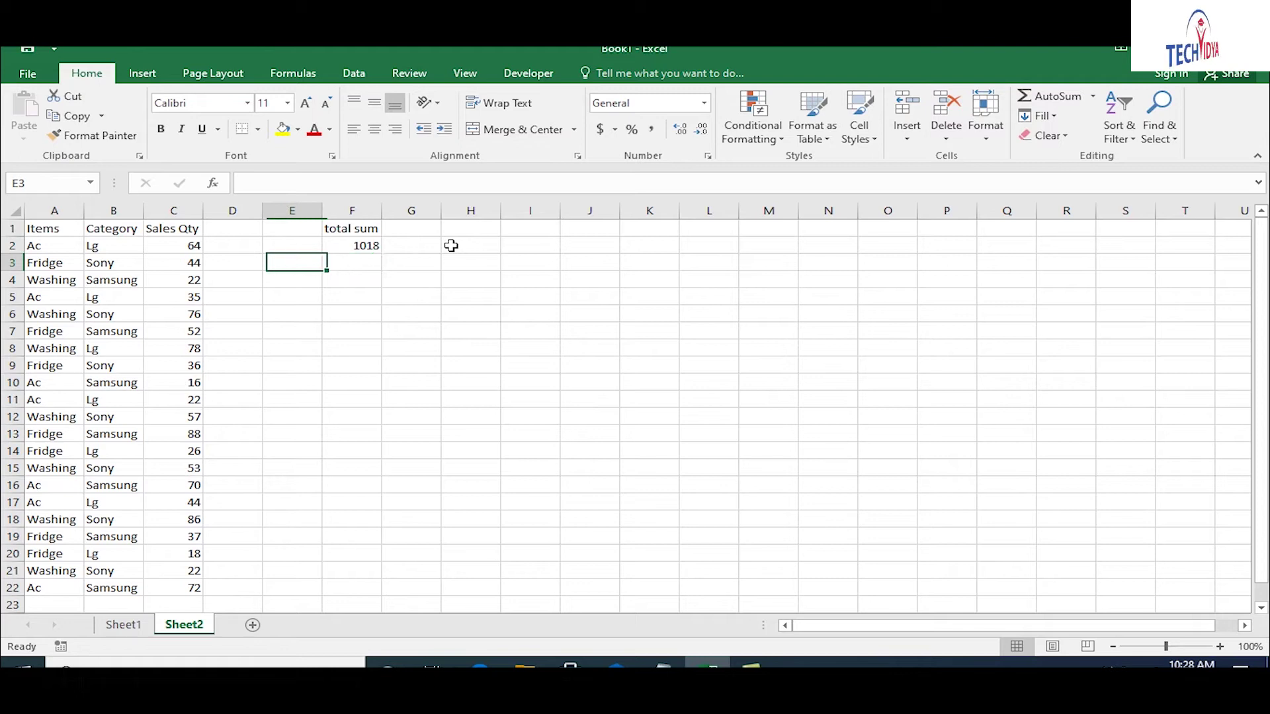
{"action": "key", "text": "Left"}
{"action": "key", "text": "Up"}
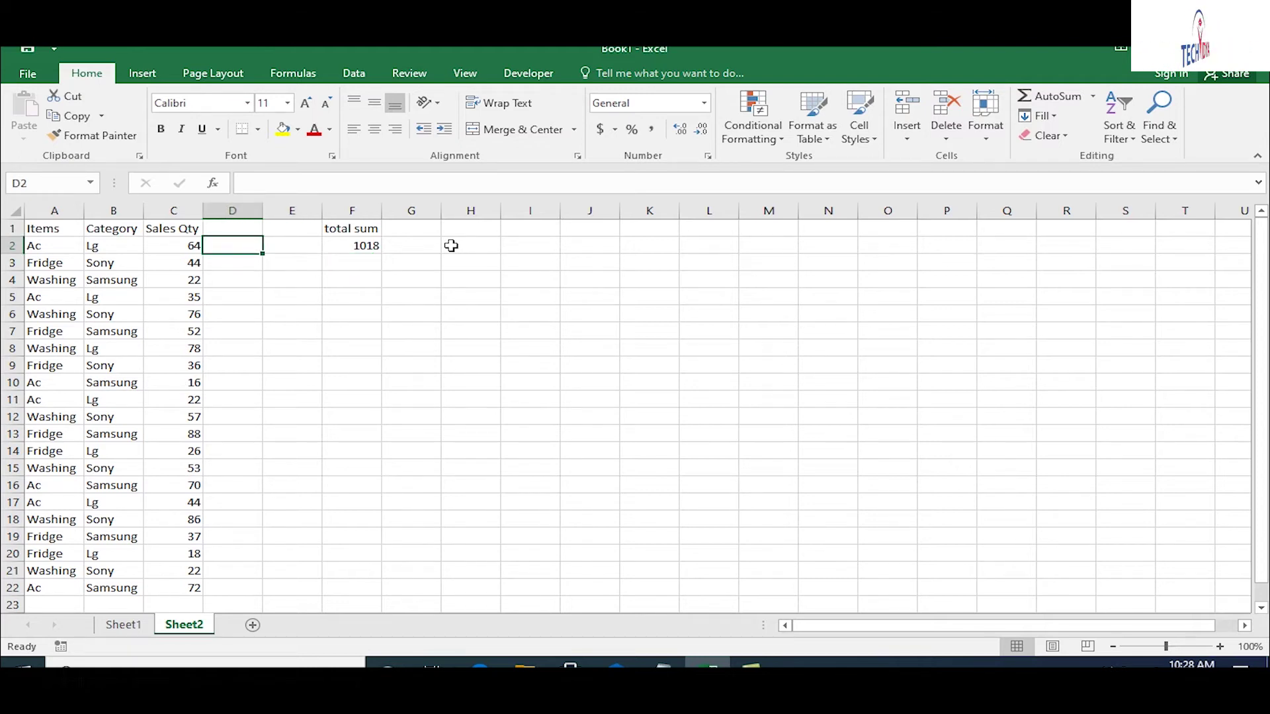
{"action": "key", "text": "Right"}
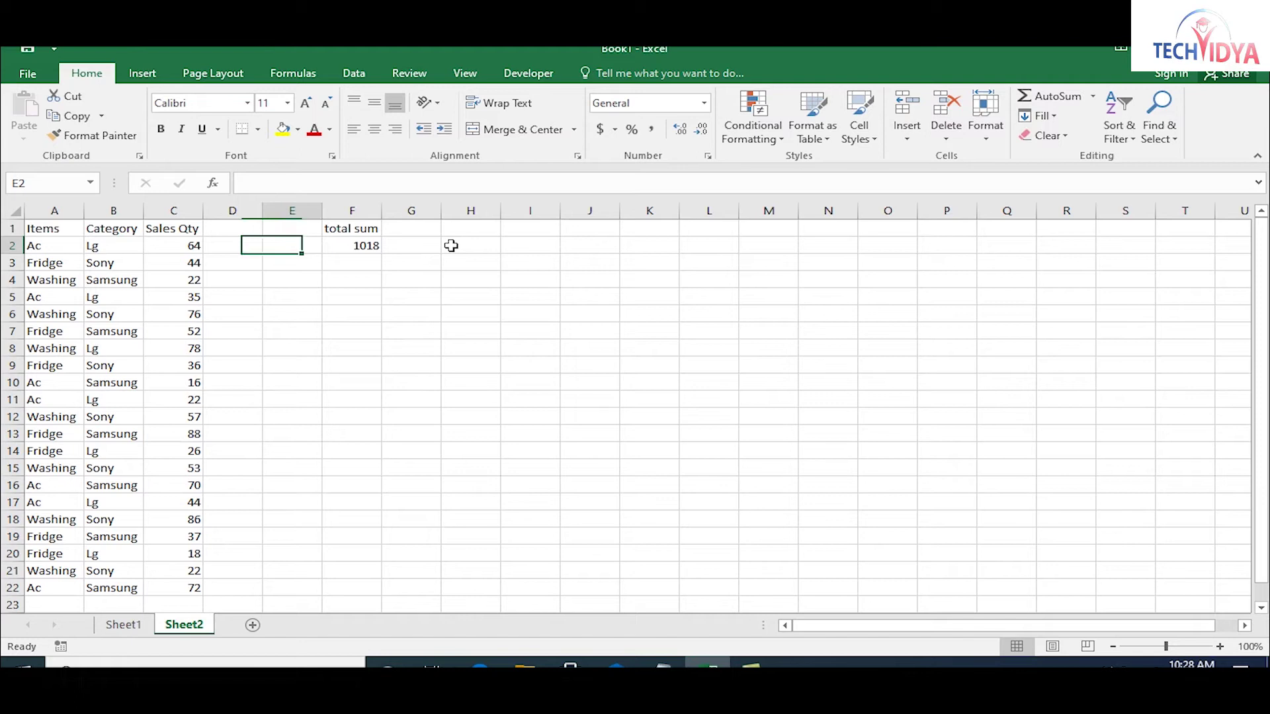
{"action": "key", "text": "Right"}
{"action": "key", "text": "Right"}
{"action": "key", "text": "Right"}
{"action": "key", "text": "Right"}
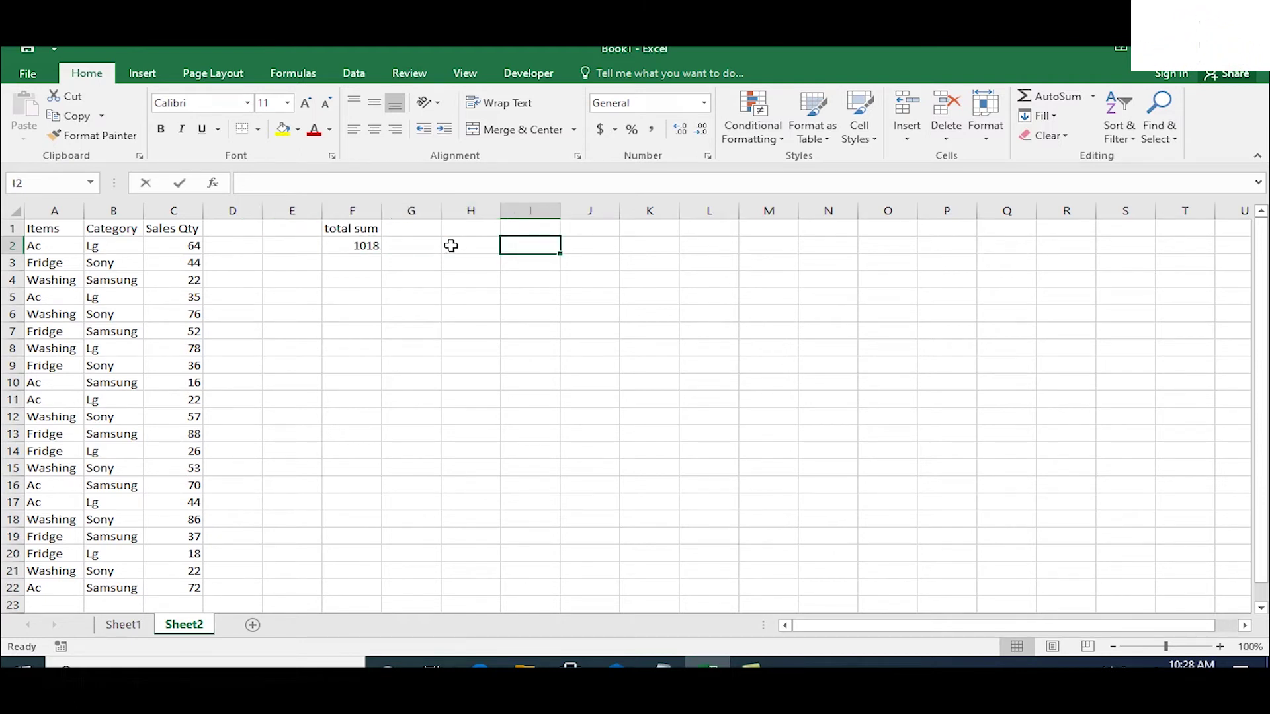
{"action": "type", "text": "=IF("}
{"action": "key", "text": "Left"}
{"action": "key", "text": "Left"}
{"action": "key", "text": "Left"}
{"action": "key", "text": "Left"}
{"action": "key", "text": "Left"}
{"action": "key", "text": "Left"}
{"action": "type", "text": ">70,"}
{"action": "key", "text": "Left"}
{"action": "key", "text": "Left"}
{"action": "key", "text": "Left"}
{"action": "key", "text": "Left"}
{"action": "key", "text": "Left"}
{"action": "key", "text": "Left"}
{"action": "type", "text": ",\"\")"}
{"action": "key", "text": "Return"}
- Copy the IF formula from I2 down through I22
{"action": "key", "text": "Up"}
{"action": "key", "text": "shift+Down"}
{"action": "key", "text": "shift+Down"}
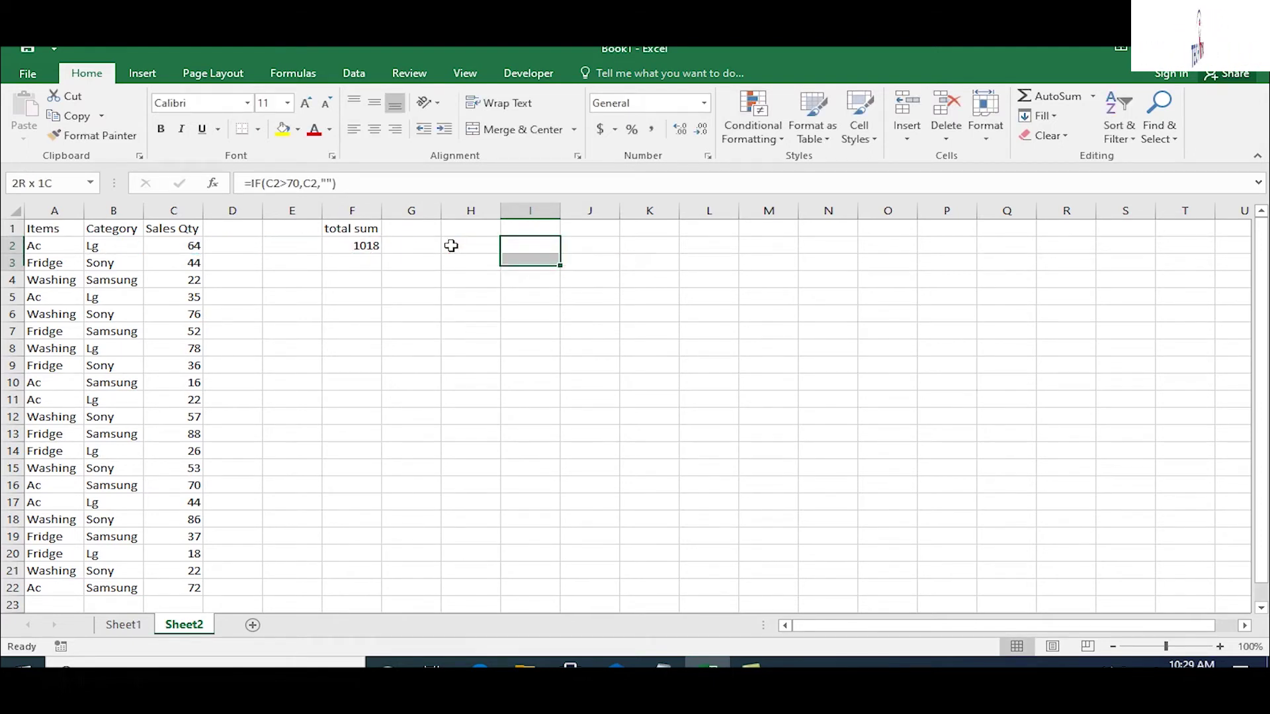
{"action": "key", "text": "shift+Down"}
{"action": "key", "text": "shift+Down"}
{"action": "key", "text": "shift+Down"}
{"action": "key", "text": "shift+Down"}
{"action": "key", "text": "shift+Down"}
{"action": "key", "text": "shift+Down"}
{"action": "key", "text": "shift+Down"}
{"action": "key", "text": "shift+Down"}
{"action": "key", "text": "shift+Down"}
{"action": "key", "text": "shift+Down"}
{"action": "key", "text": "shift+Down"}
{"action": "key", "text": "shift+Down"}
{"action": "key", "text": "shift+Down"}
{"action": "key", "text": "shift+Down"}
{"action": "key", "text": "shift+Down"}
{"action": "key", "text": "shift+Down"}
{"action": "key", "text": "shift+Down"}
{"action": "key", "text": "shift+Down"}
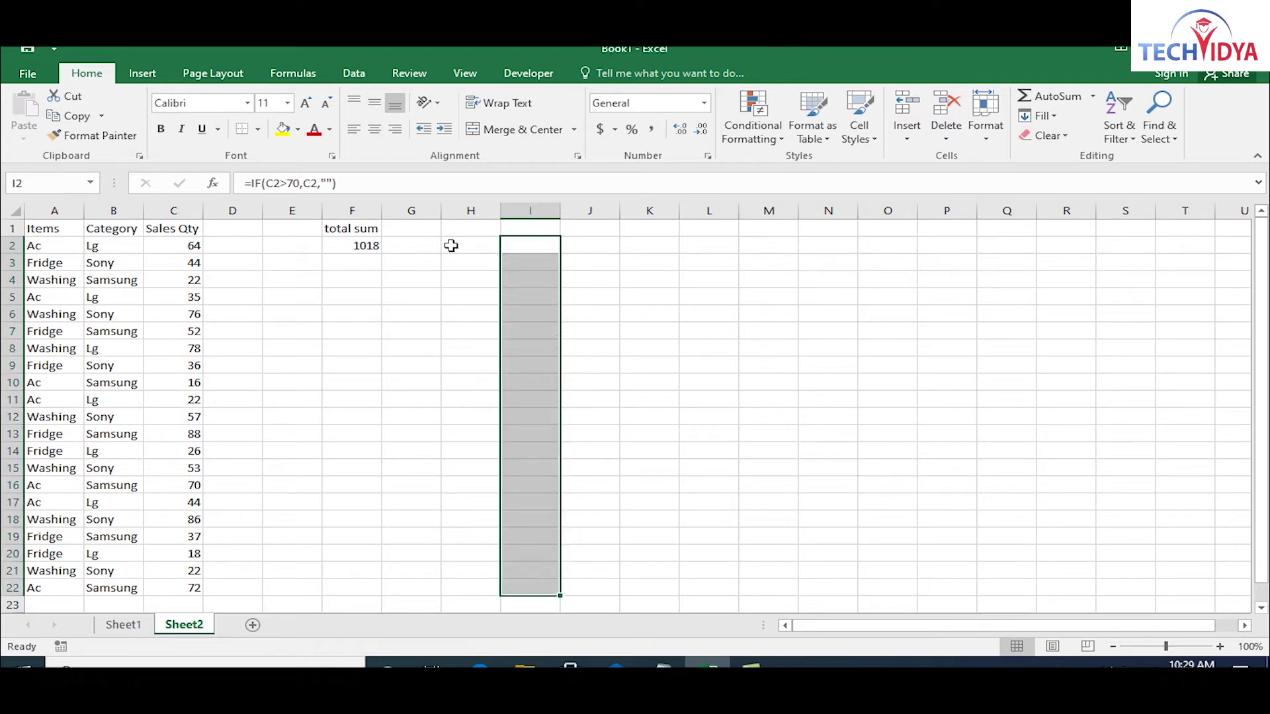
{"action": "key", "text": "ctrl+d"}
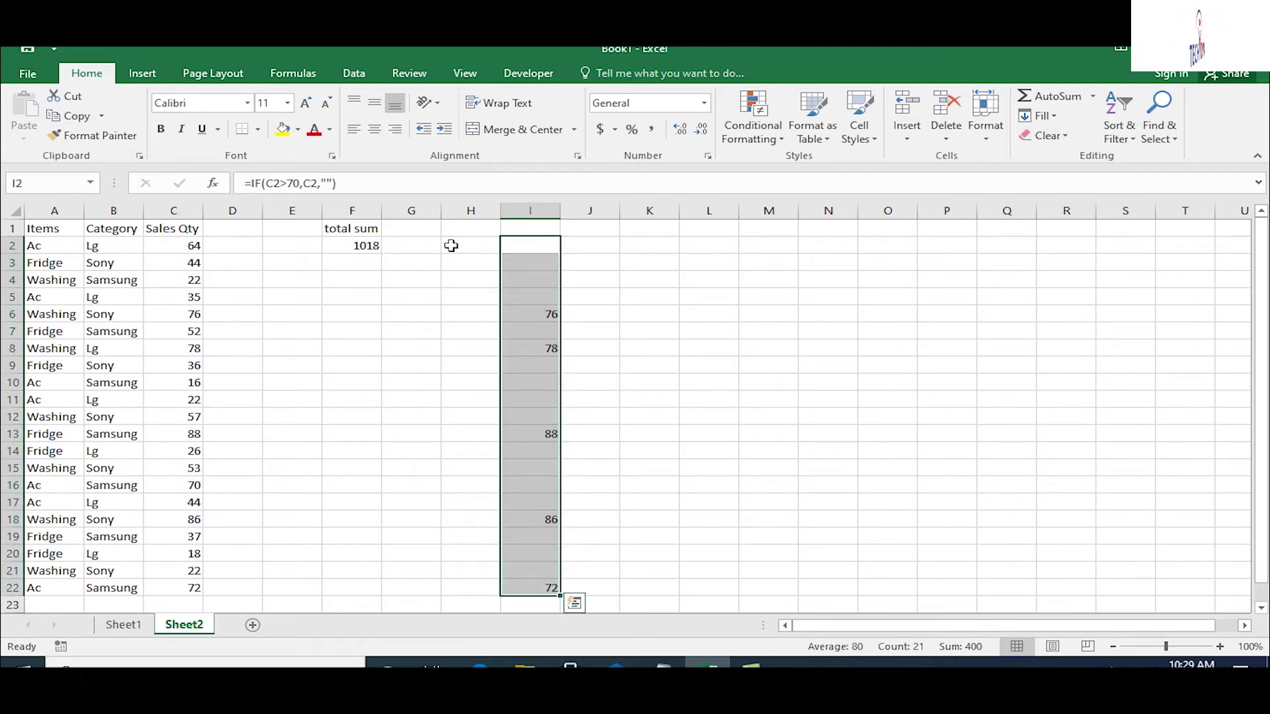
- Total the IF results with the formula =SUM(I2:I22) in K2
{"action": "key", "text": "Right"}
{"action": "key", "text": "shift+Down"}
{"action": "key", "text": "shift+Down"}
{"action": "key", "text": "shift+Up"}
{"action": "key", "text": "shift+Up"}
{"action": "key", "text": "Right"}
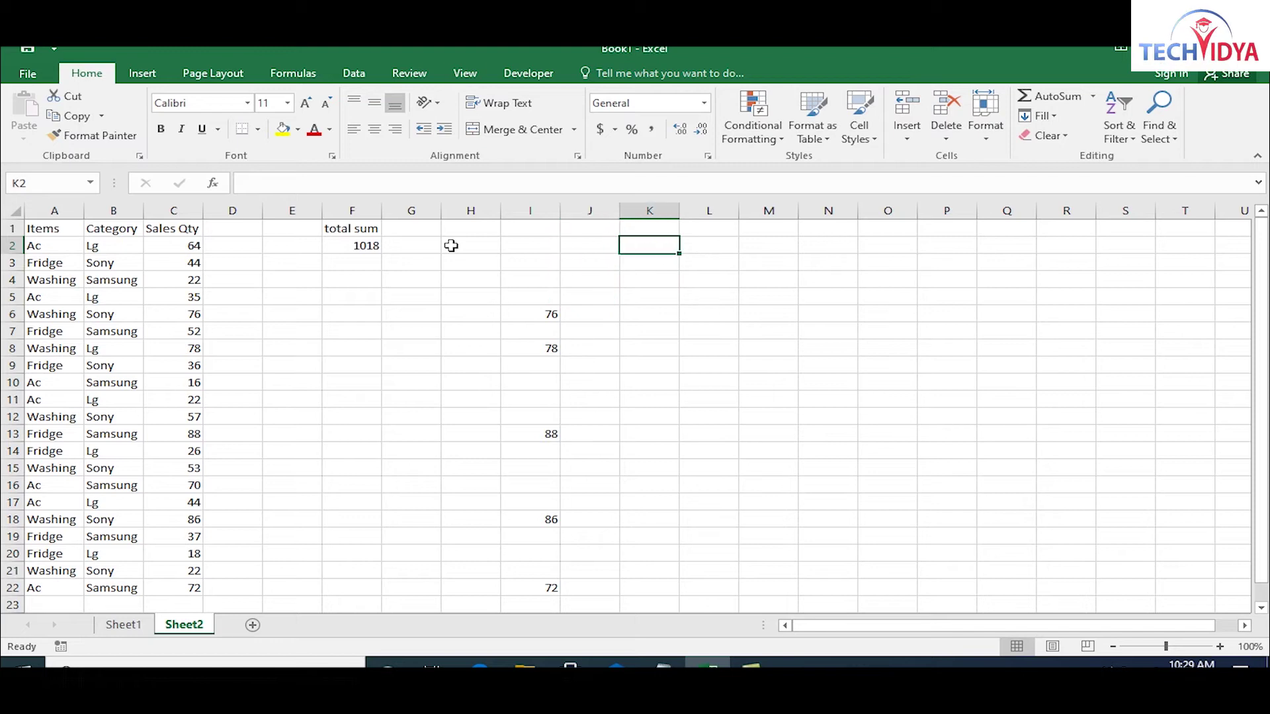
{"action": "type", "text": "=sum"}
{"action": "key", "text": "Tab"}
{"action": "key", "text": "Down"}
{"action": "key", "text": "Down"}
{"action": "key", "text": "Down"}
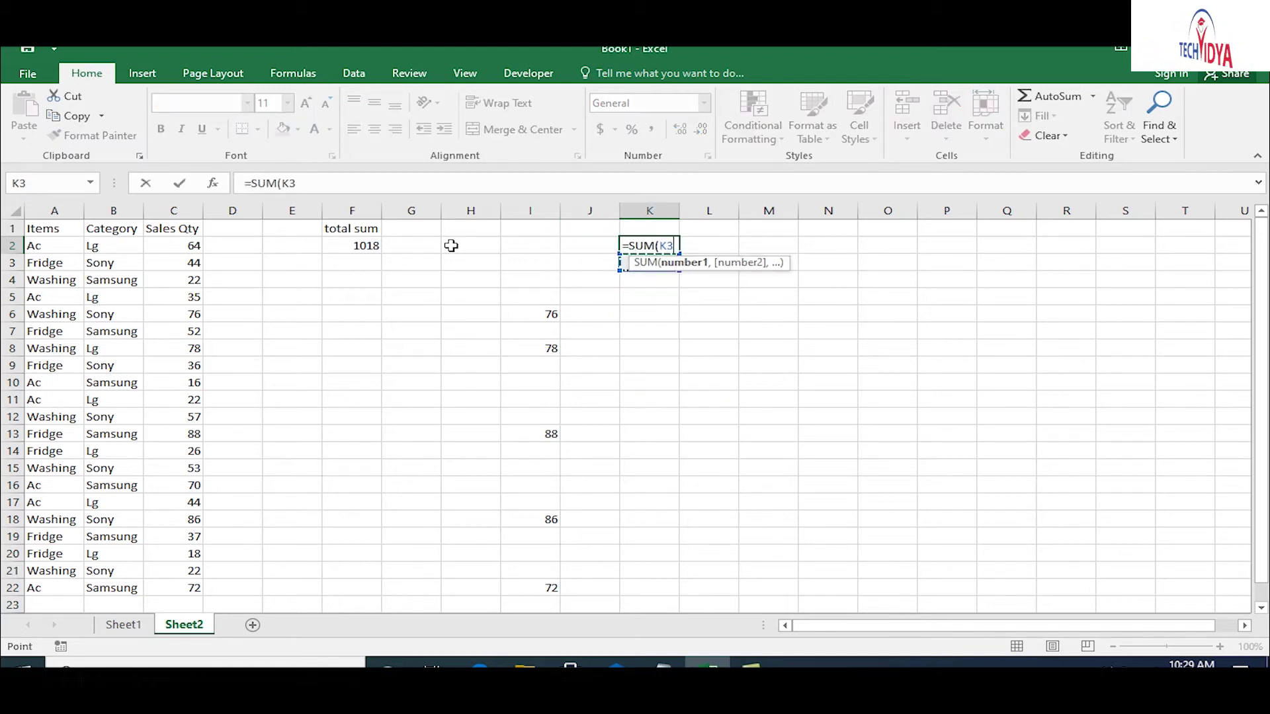
{"action": "key", "text": "Left"}
{"action": "key", "text": "Left"}
{"action": "key", "text": "Up"}
{"action": "key", "text": "Up"}
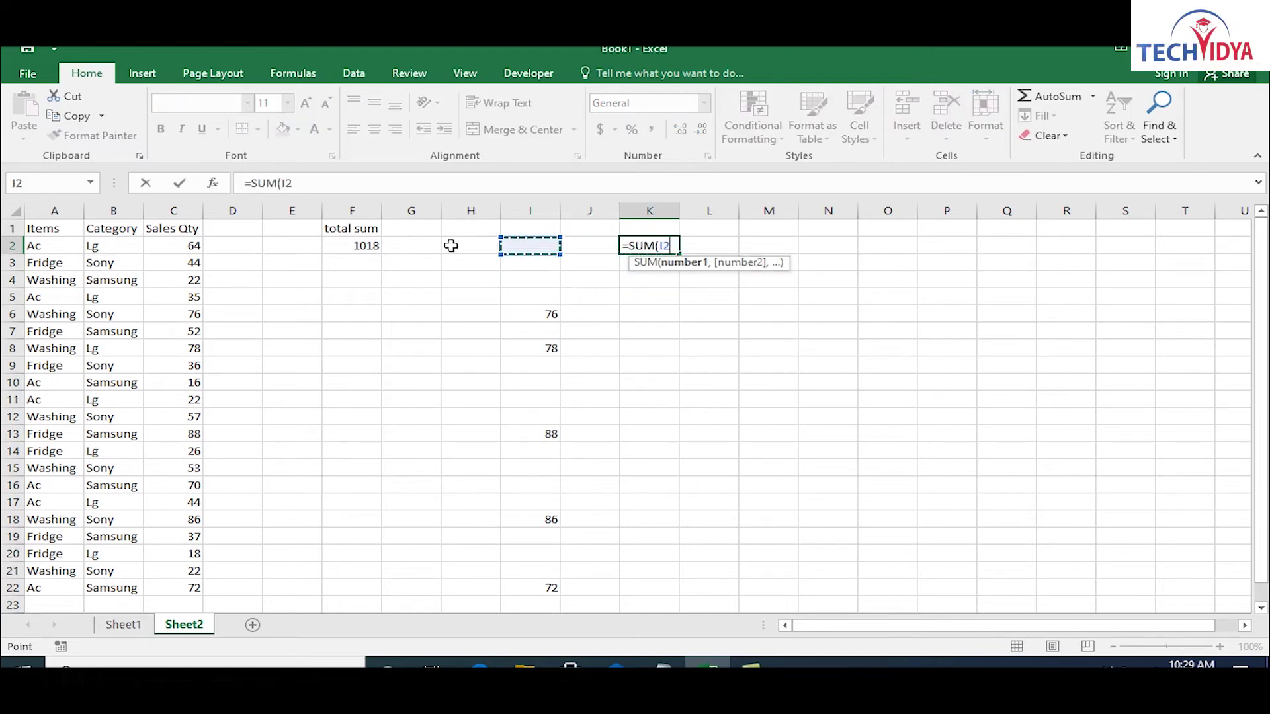
{"action": "key", "text": "Up"}
{"action": "key", "text": "ctrl+shift+Down"}
{"action": "key", "text": "ctrl+shift+Down"}
{"action": "key", "text": "ctrl+shift+Down"}
{"action": "key", "text": "ctrl+shift+Down"}
{"action": "key", "text": "ctrl+shift+Down"}
{"action": "key", "text": "ctrl+Return"}
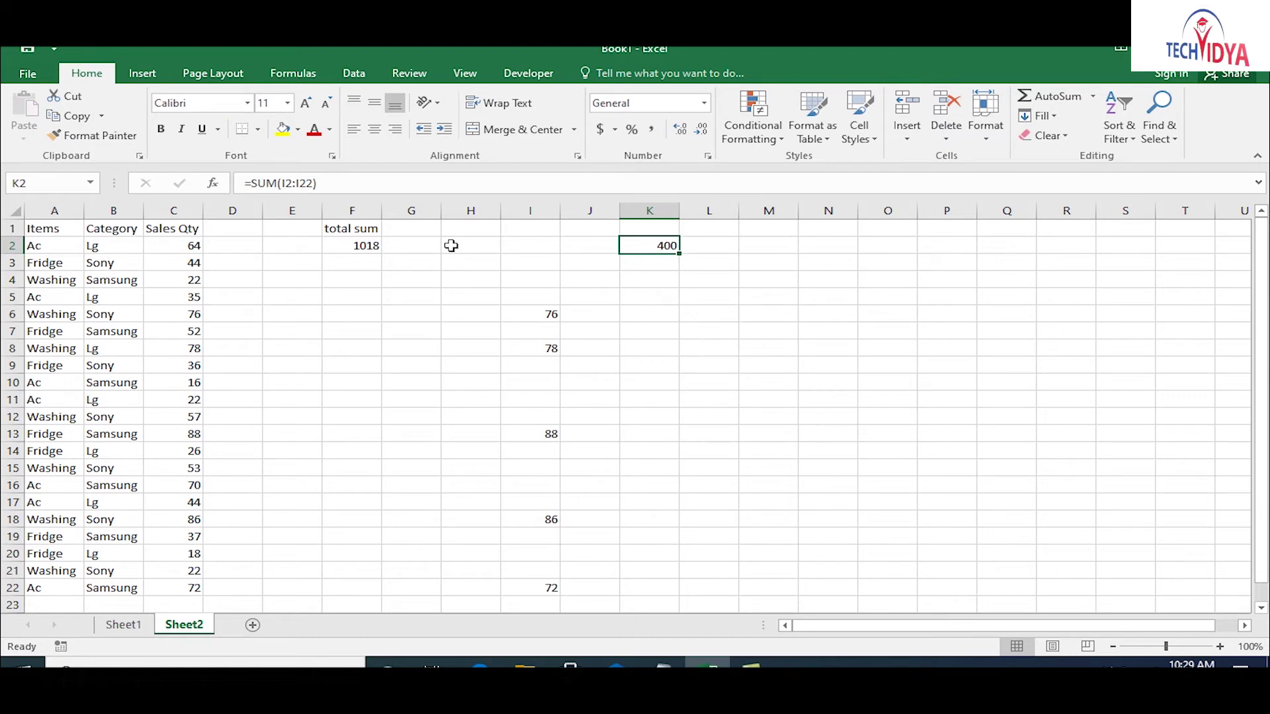
- Enter the label sumif in K4
{"action": "key", "text": "Down"}
{"action": "key", "text": "Down"}
{"action": "type", "text": "sumif"}
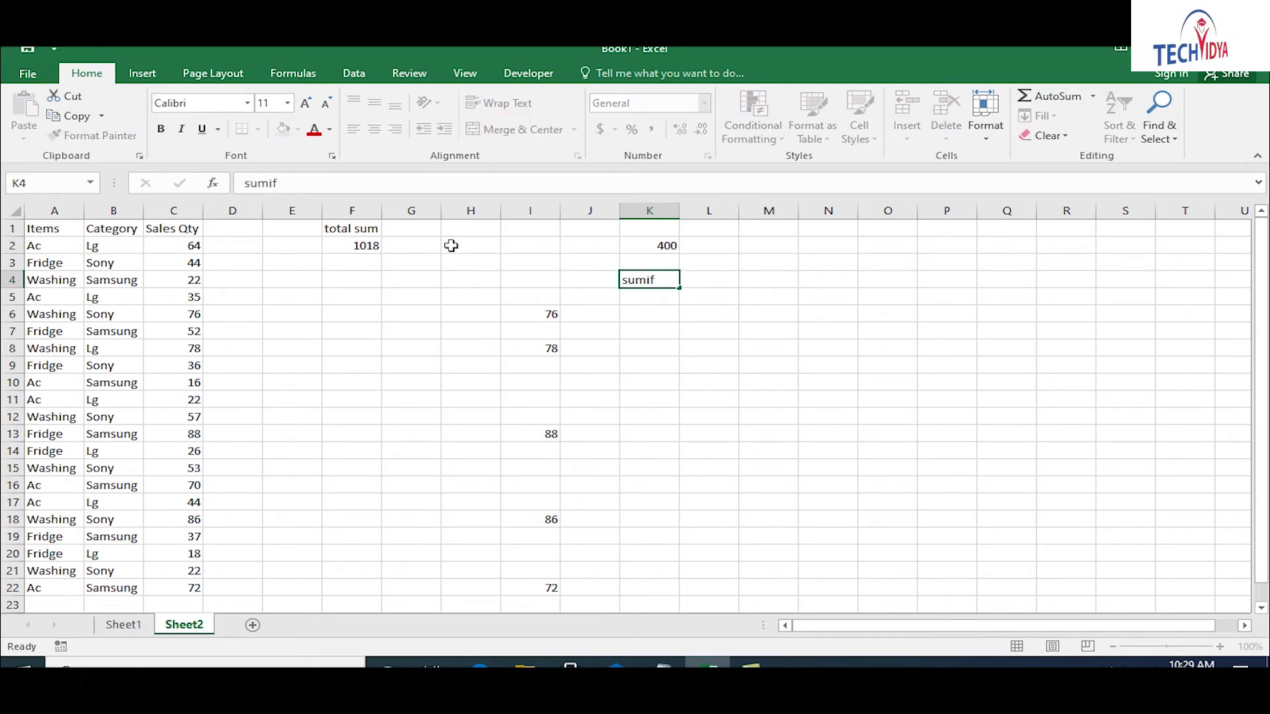
{"action": "key", "text": "Tab"}
- Enter =SUMIF(C2:C22,">70") in L4 to add up only the sales quantities above 70
{"action": "type", "text": "umi"}
{"action": "key", "text": "Tab"}
{"action": "key", "text": "Left"}
{"action": "key", "text": "Left"}
{"action": "key", "text": "Left"}
{"action": "key", "text": "Left"}
{"action": "key", "text": "Left"}
{"action": "key", "text": "Left"}
{"action": "key", "text": "Left"}
{"action": "key", "text": "Left"}
{"action": "key", "text": "Left"}
{"action": "key", "text": "Up"}
{"action": "key", "text": "Up"}
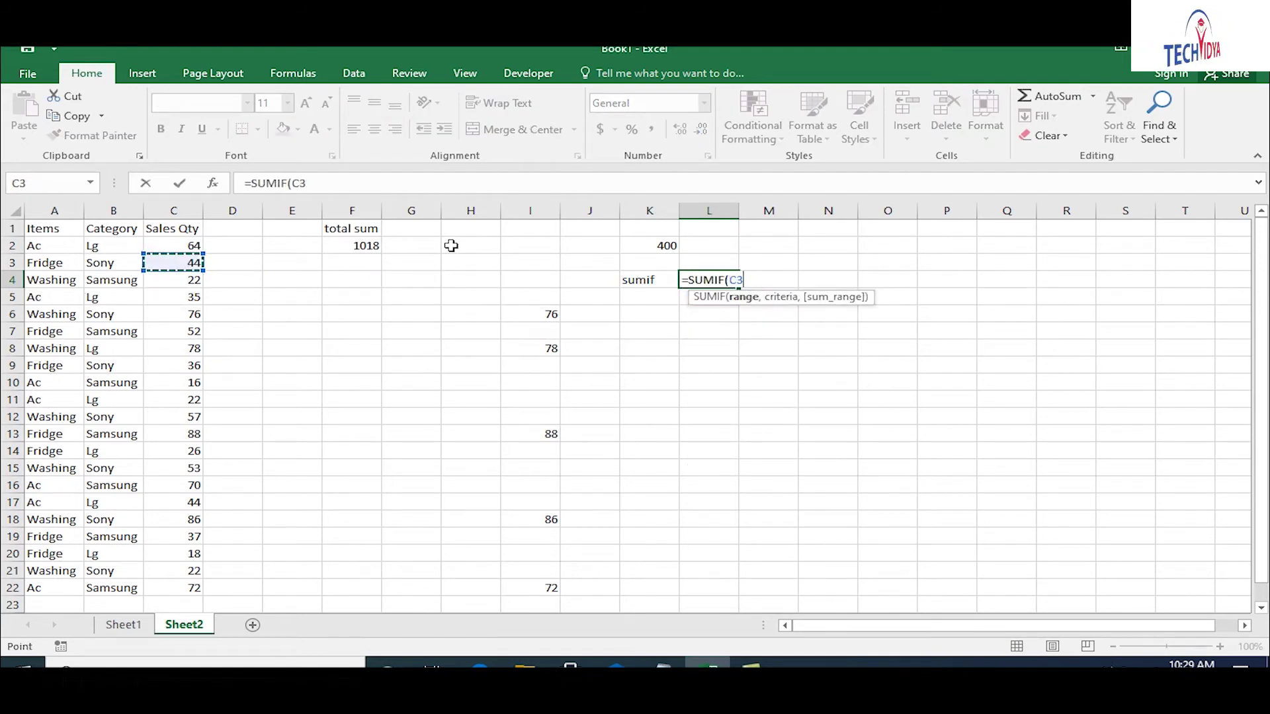
{"action": "key", "text": "shift+Down"}
{"action": "key", "text": "shift+Down"}
{"action": "key", "text": "shift+Down"}
{"action": "key", "text": "shift+Down"}
{"action": "key", "text": "shift+Down"}
{"action": "key", "text": "shift+Down"}
{"action": "key", "text": "shift+Down"}
{"action": "key", "text": "shift+Down"}
{"action": "key", "text": "shift+Down"}
{"action": "key", "text": "shift+Down"}
{"action": "key", "text": "shift+Down"}
{"action": "key", "text": "shift+Down"}
{"action": "key", "text": "shift+Down"}
{"action": "key", "text": "shift+Down"}
{"action": "key", "text": "shift+Down"}
{"action": "key", "text": "shift+Down"}
{"action": "key", "text": "shift+Down"}
{"action": "key", "text": "shift+Down"}
{"action": "key", "text": "shift+Down"}
{"action": "key", "text": "shift+Down"}
{"action": "type", "text": ",\">70"}
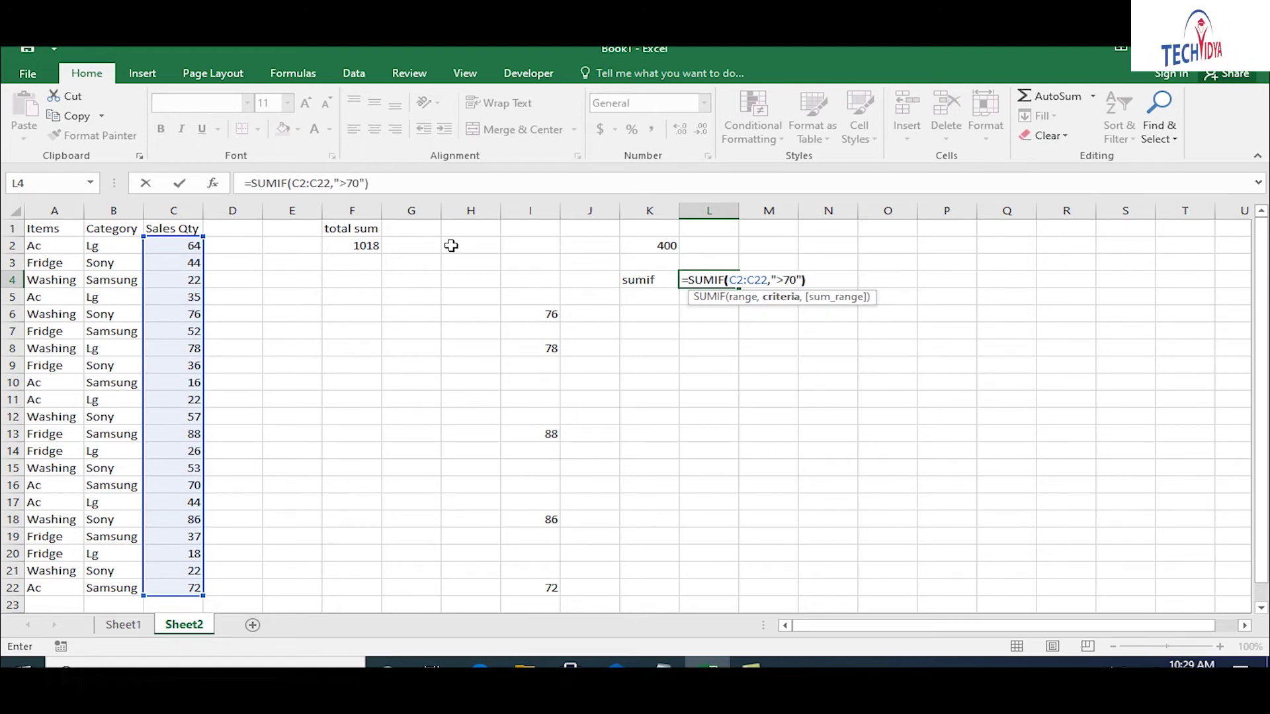
{"action": "key", "text": "Return"}
- Enter the condition headings >70 in L3 and <20 in M3
{"action": "key", "text": "Up"}
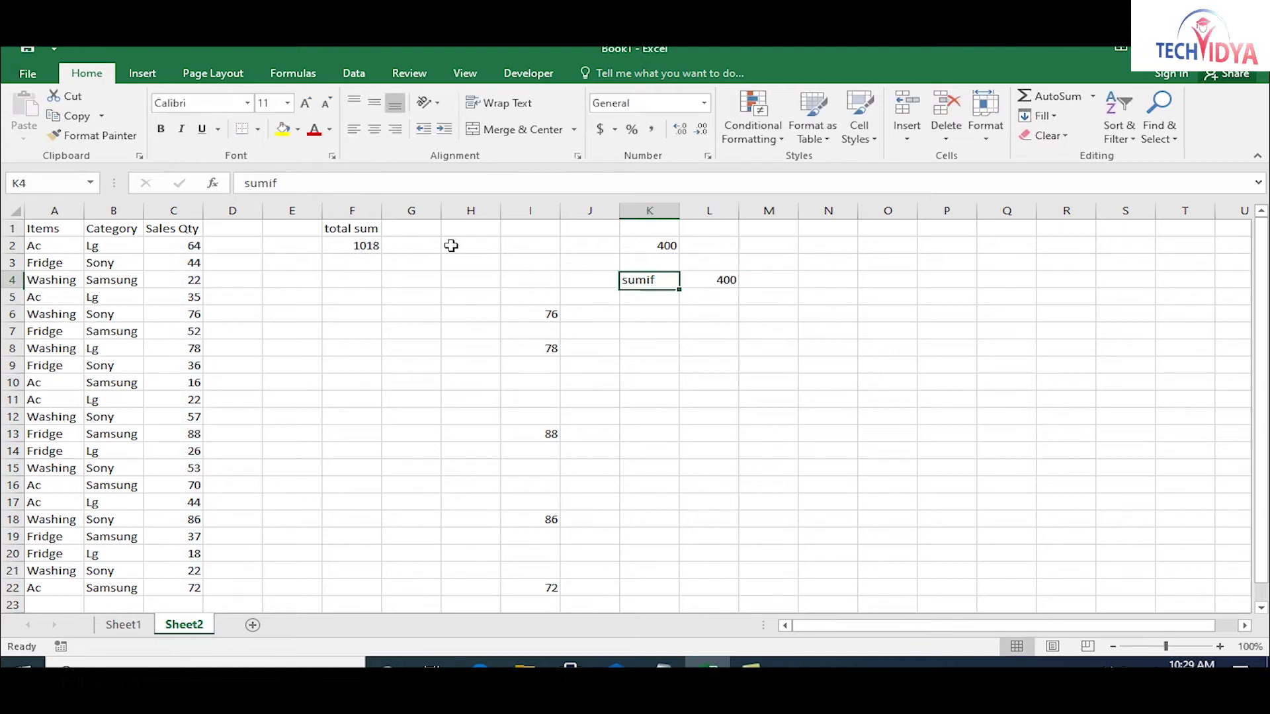
{"action": "key", "text": "Right"}
{"action": "key", "text": "Up"}
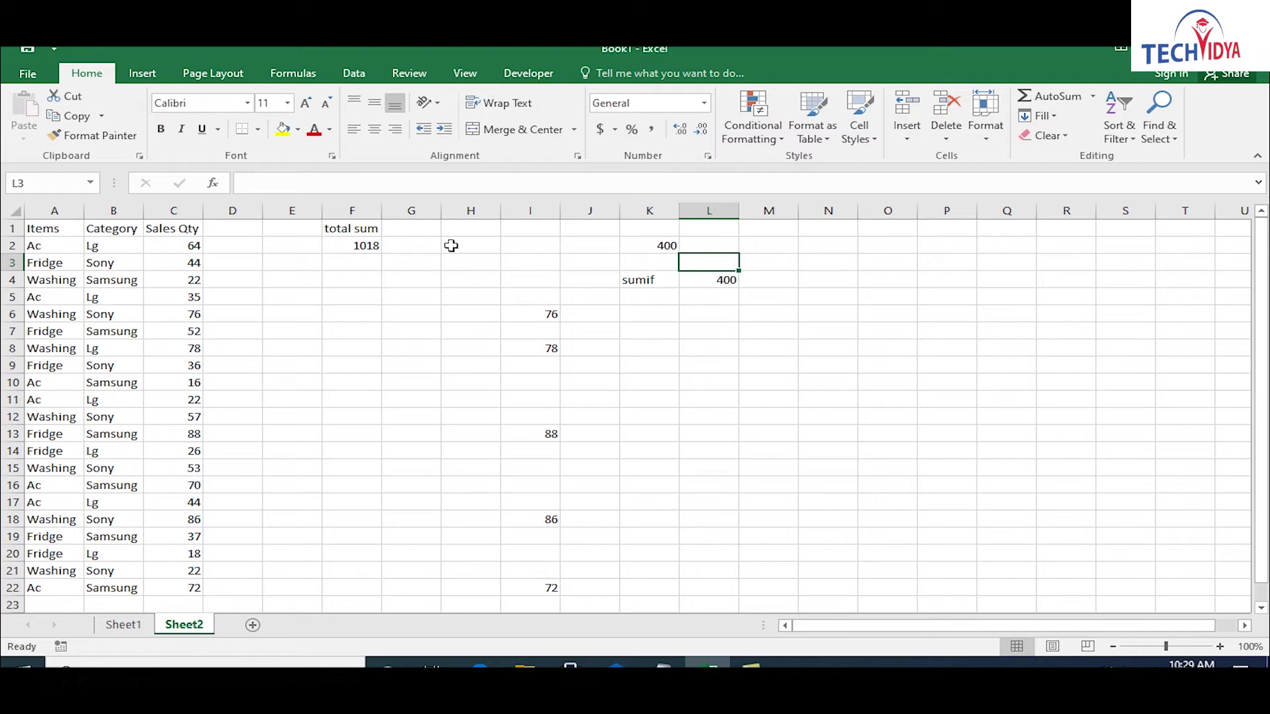
{"action": "type", "text": ">"}
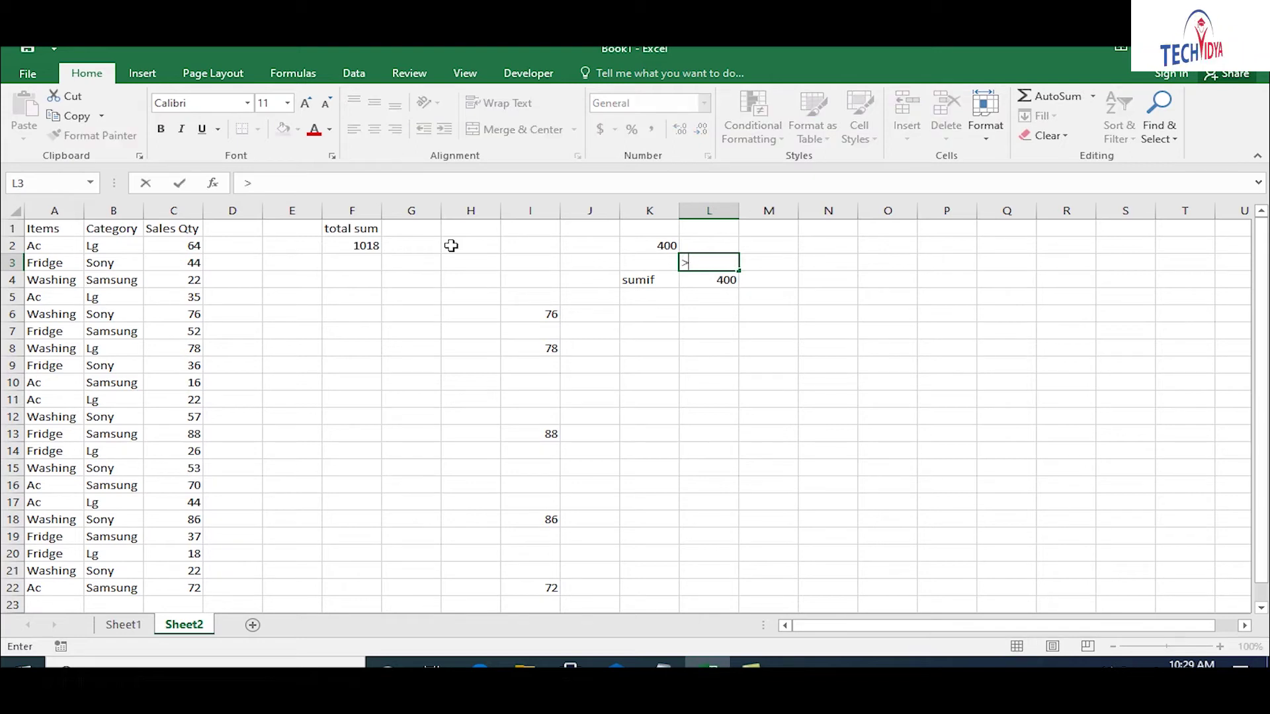
{"action": "type", "text": "70"}
{"action": "key", "text": "Tab"}
{"action": "type", "text": "<"}
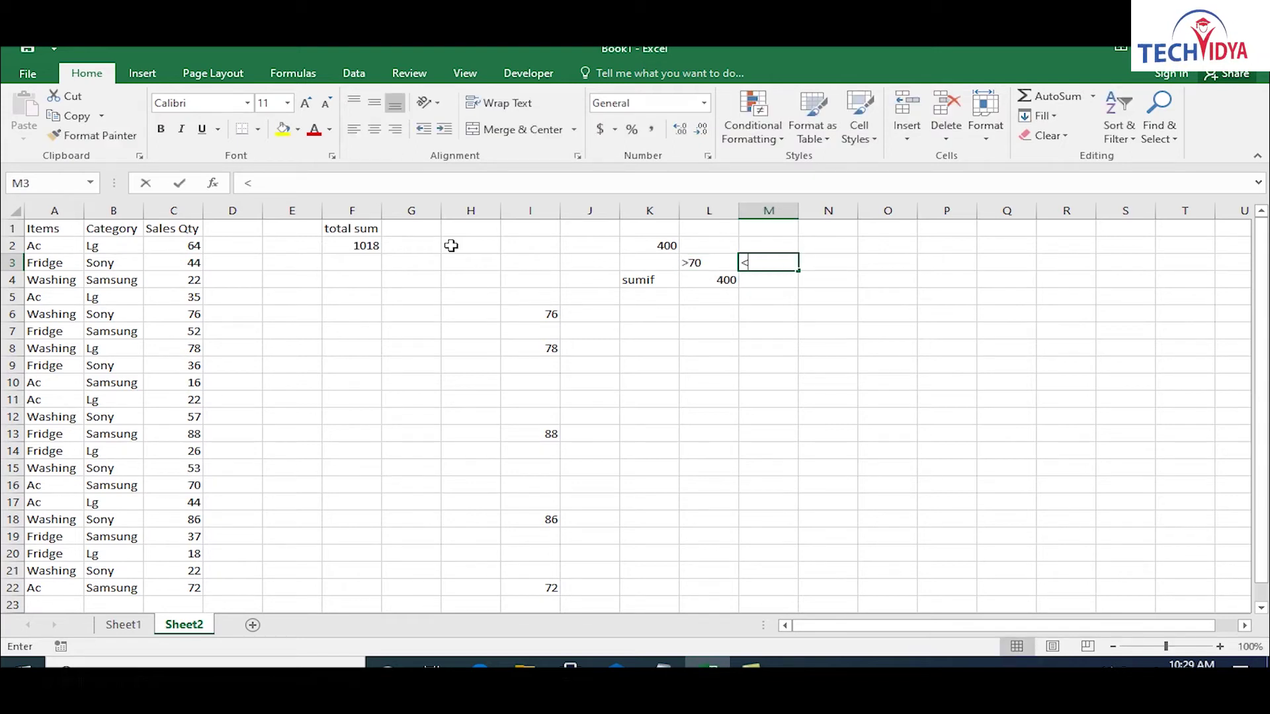
{"action": "type", "text": "20"}
{"action": "key", "text": "Return"}
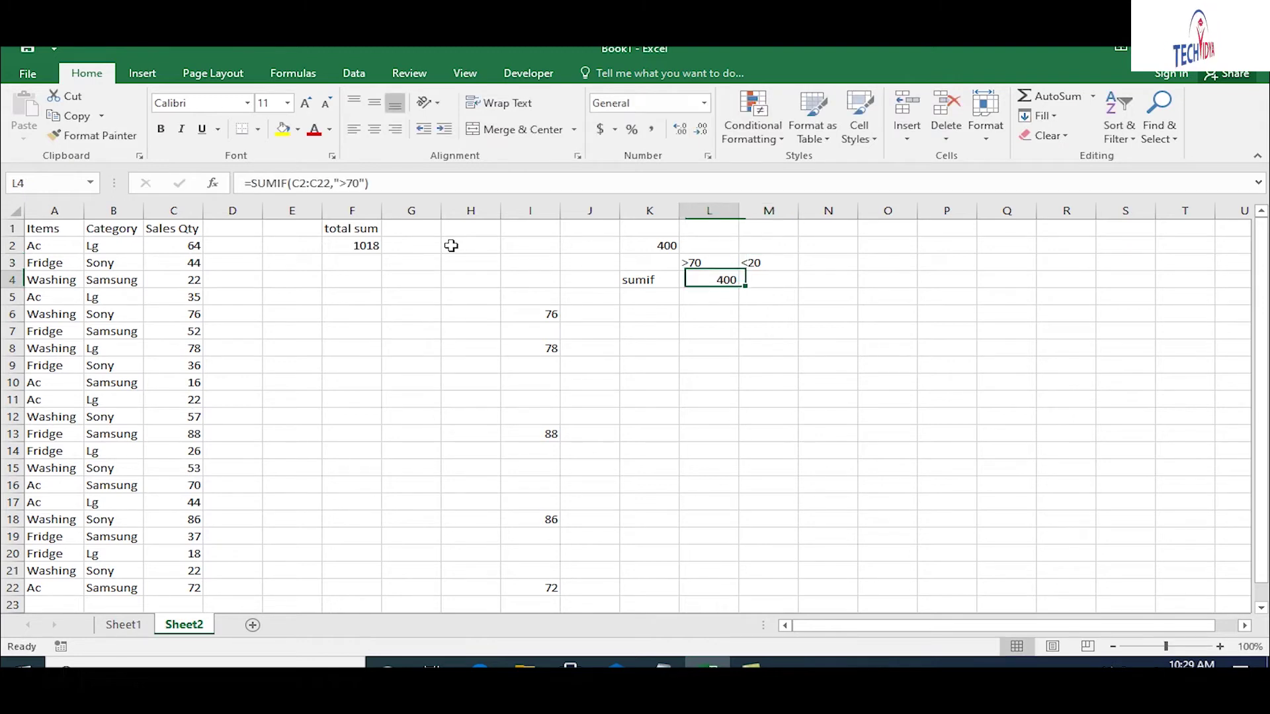
- Enter =SUMIF(C2:C22,"<20") in M4 to add up only the sales quantities below 20
{"action": "key", "text": "Tab"}
{"action": "type", "text": "=sumif("}
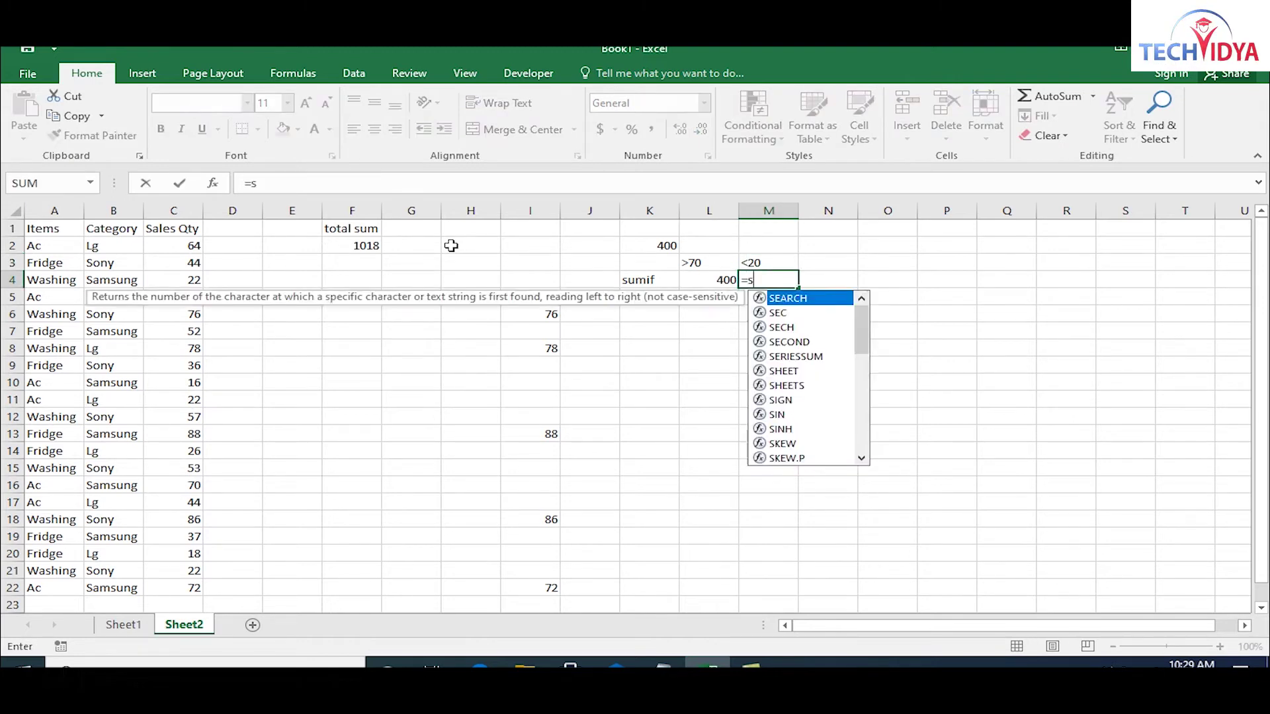
{"action": "key", "text": "Left"}
{"action": "key", "text": "Left"}
{"action": "key", "text": "Left"}
{"action": "key", "text": "Left"}
{"action": "key", "text": "Left"}
{"action": "key", "text": "Left"}
{"action": "key", "text": "Left"}
{"action": "key", "text": "Left"}
{"action": "key", "text": "Left"}
{"action": "key", "text": "Left"}
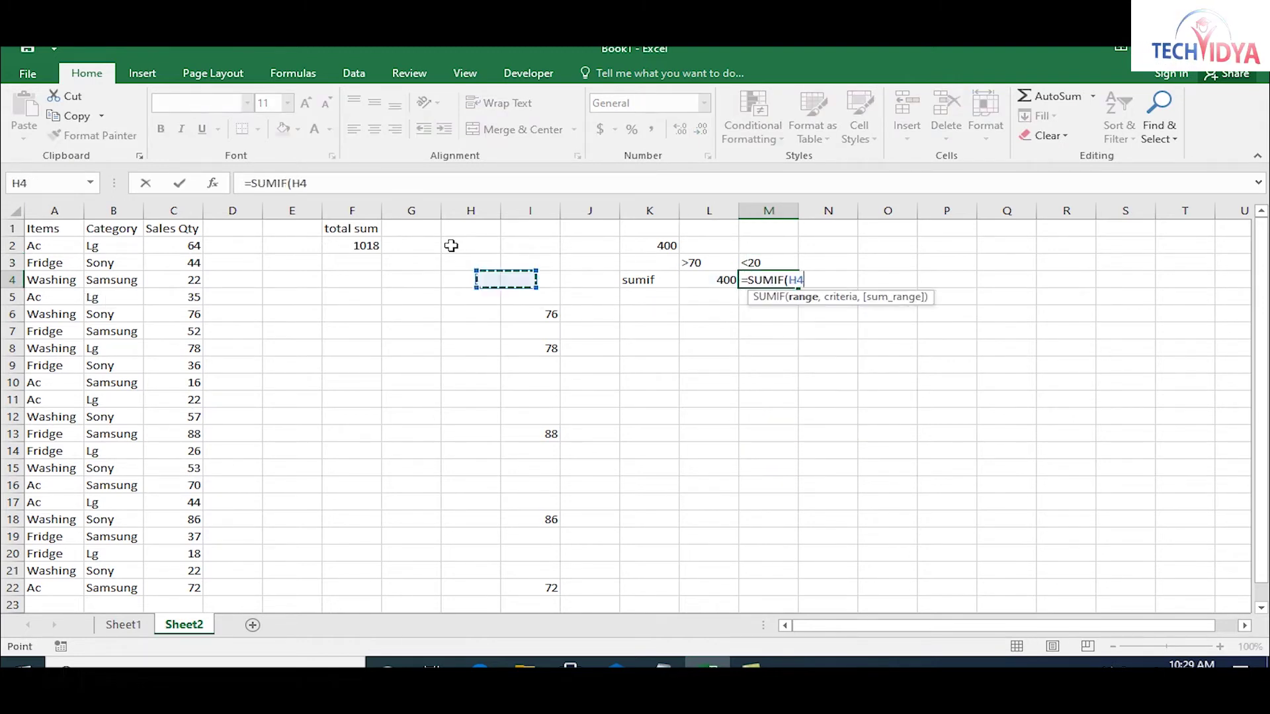
{"action": "key", "text": "Up"}
{"action": "key", "text": "Up"}
{"action": "key", "text": "ctrl+shift+Down"}
{"action": "type", "text": ",\"<20"}
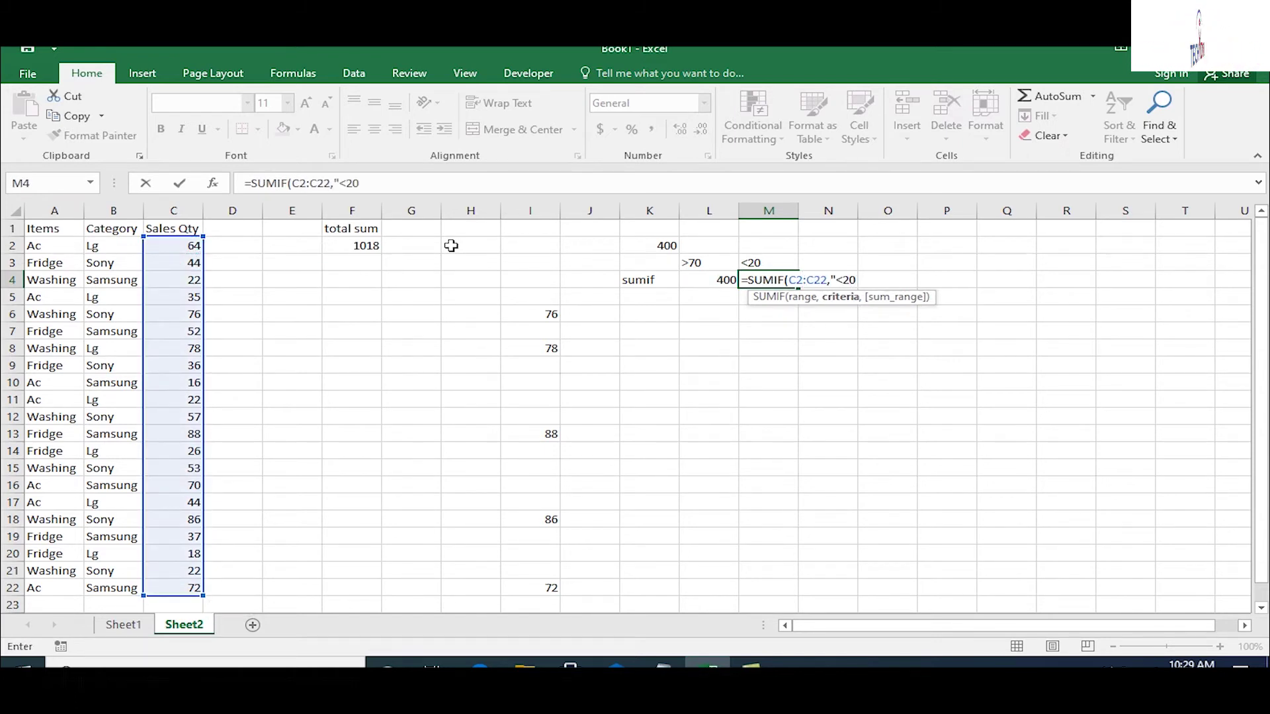
{"action": "key", "text": "Left"}
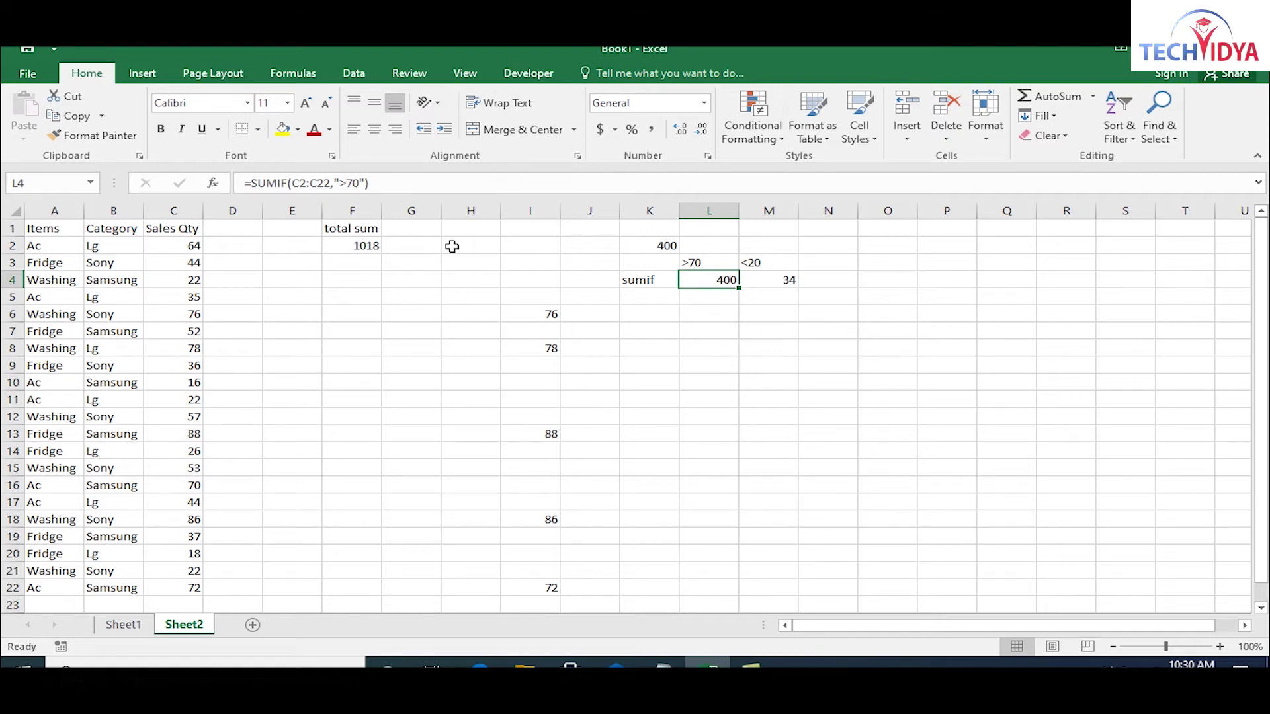
{"action": "left_click", "coordinate": [814, 266]}
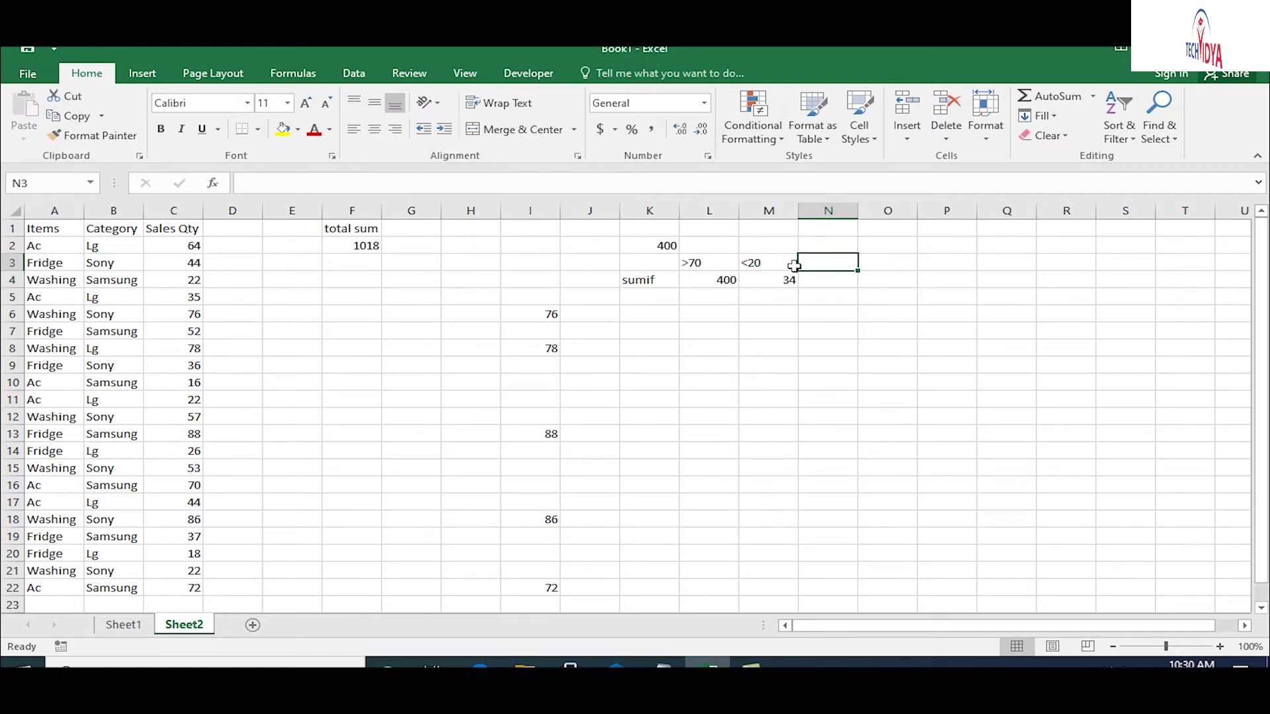
{"action": "left_click", "coordinate": [700, 381]}
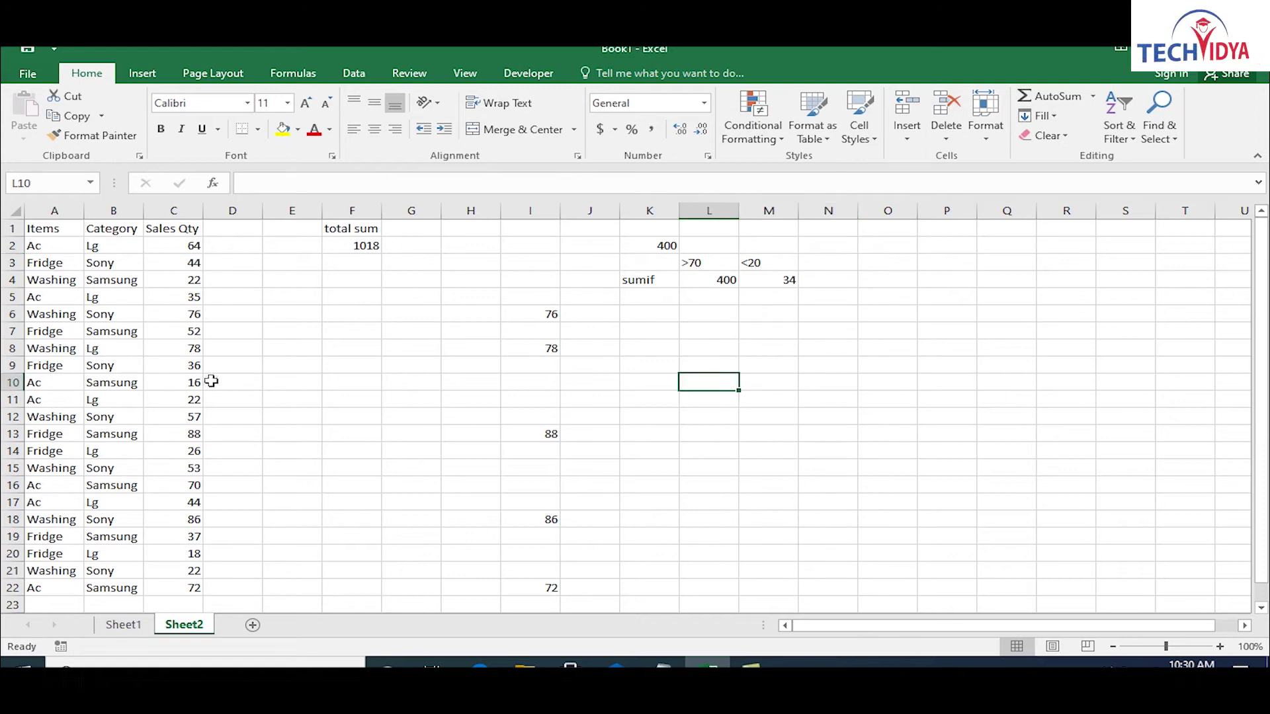
{"action": "left_click", "coordinate": [651, 331]}
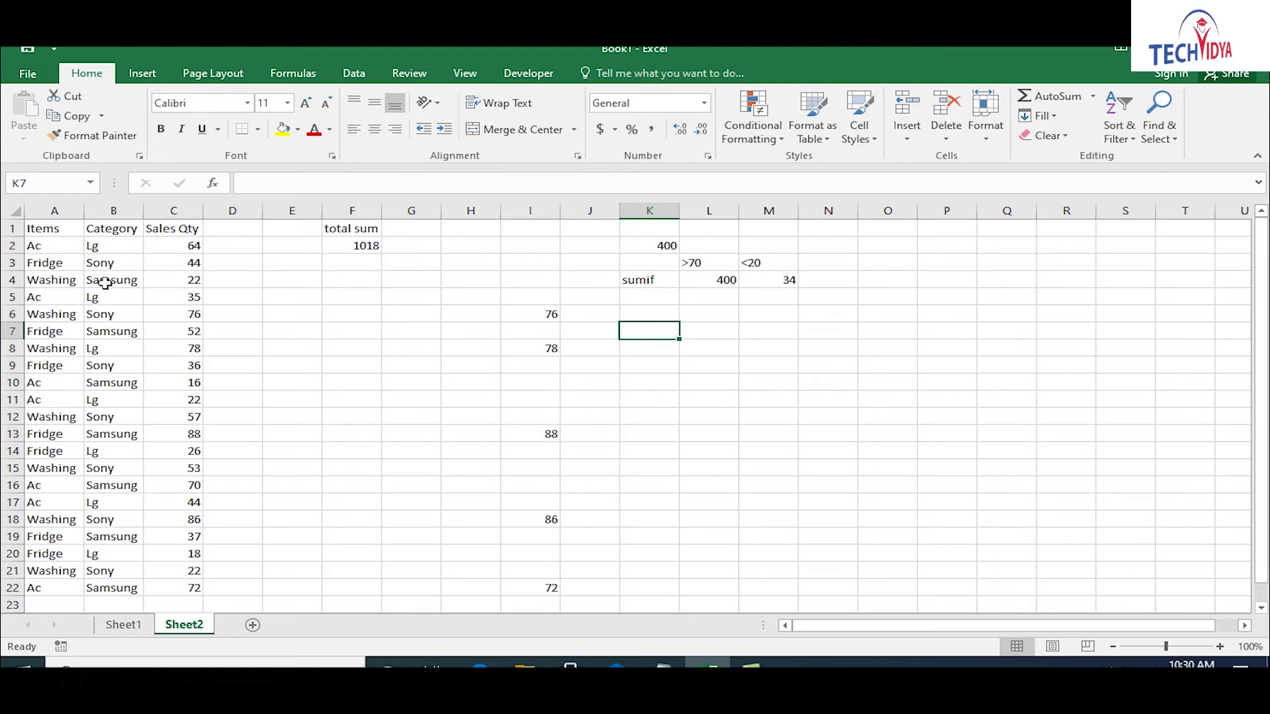
- Add a list data validation to K8 with the item names in A2:A4 as its source
{"action": "left_click", "coordinate": [654, 354]}
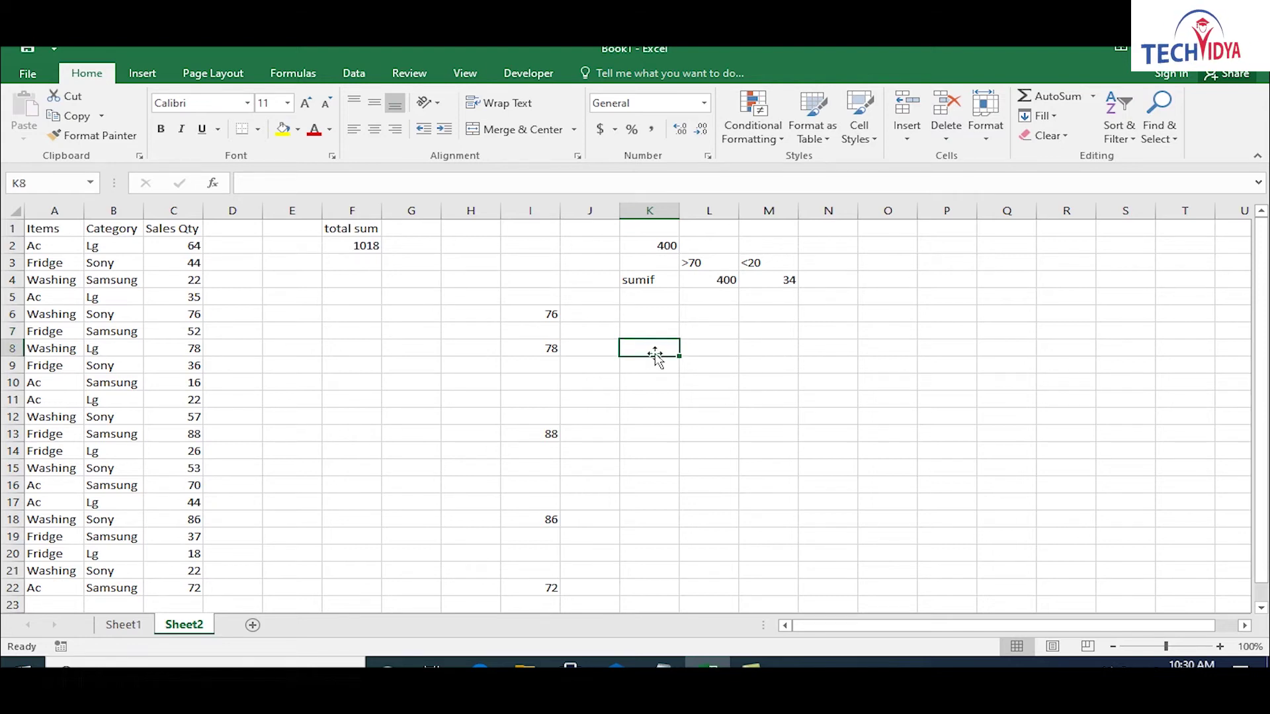
{"action": "left_click", "coordinate": [369, 76]}
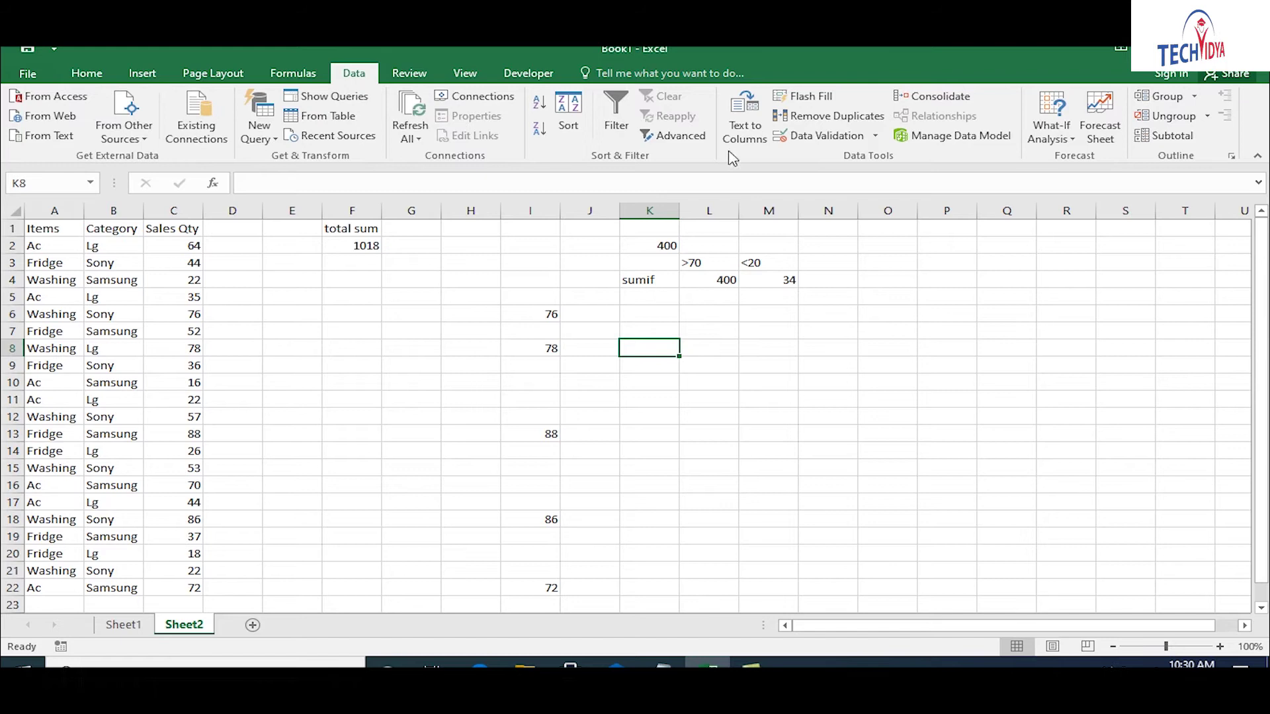
{"action": "left_click", "coordinate": [790, 136]}
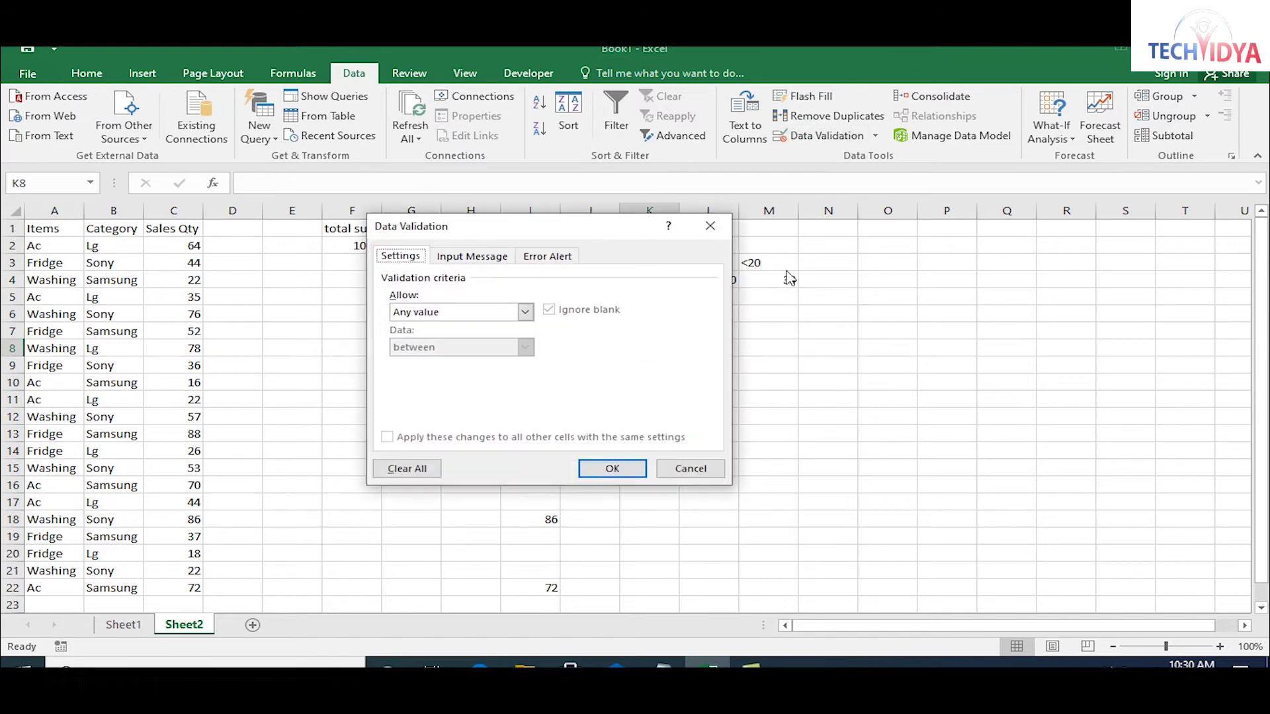
{"action": "left_click", "coordinate": [417, 317]}
{"action": "left_click", "coordinate": [431, 361]}
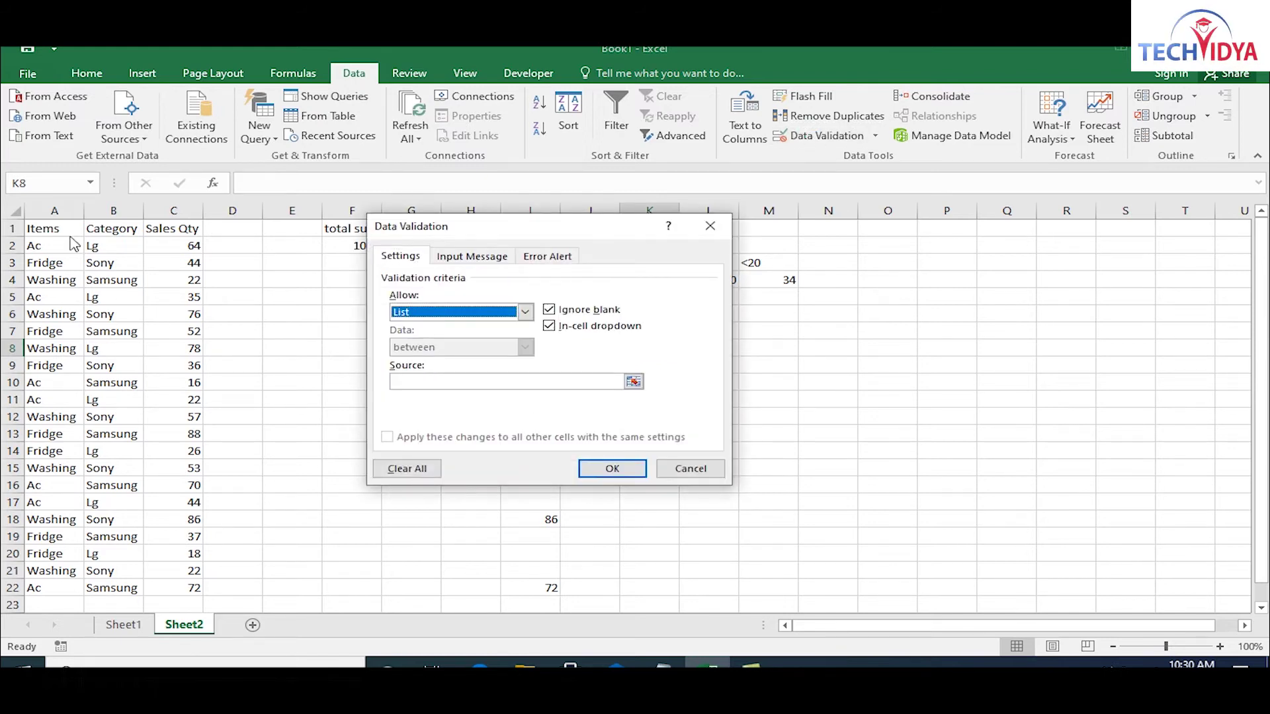
{"action": "left_click", "coordinate": [436, 381]}
{"action": "left_click_drag", "start_coordinate": [33, 244], "coordinate": [49, 281]}
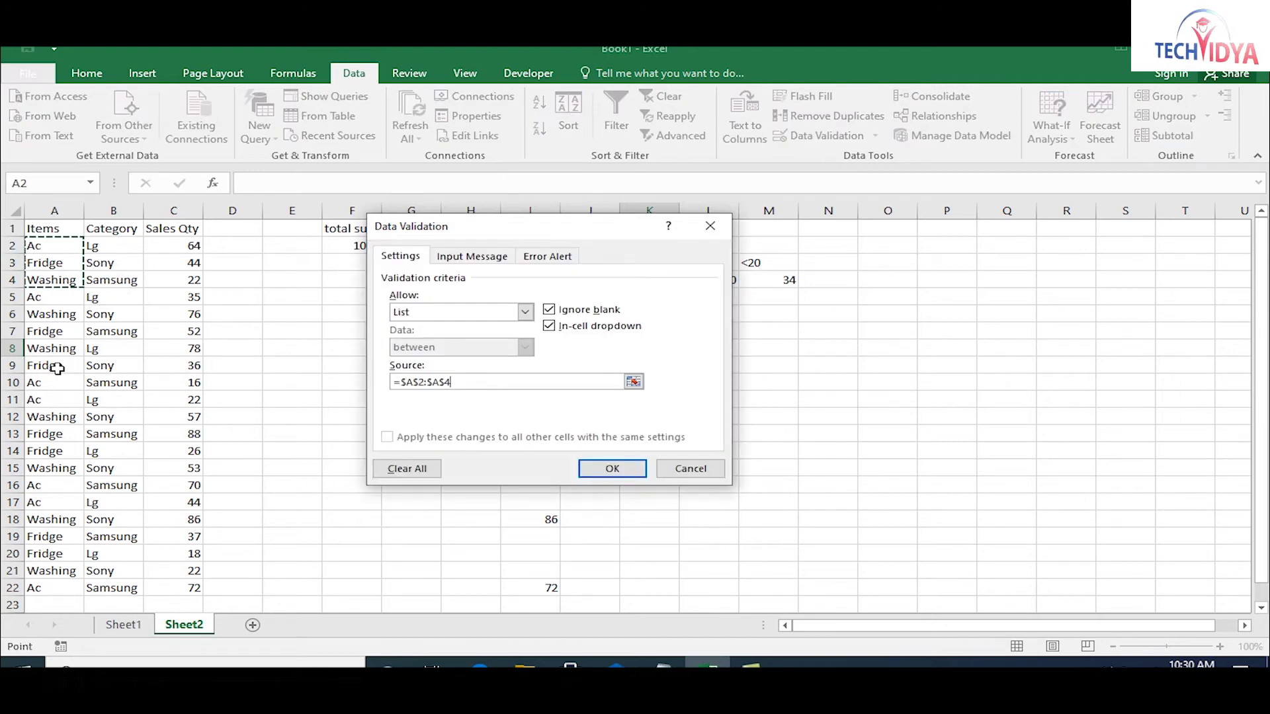
{"action": "left_click", "coordinate": [613, 468]}
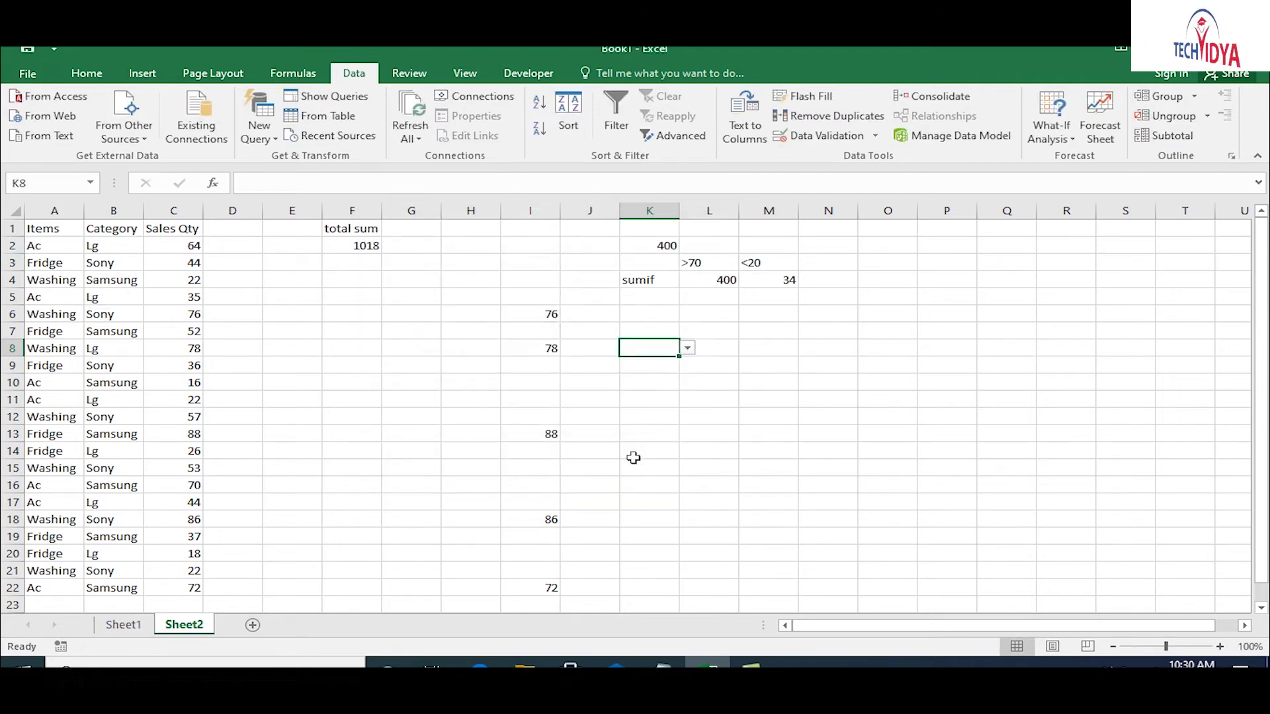
- Enter the headings Items in K7 and Sales value in L7
{"action": "left_click", "coordinate": [657, 326]}
{"action": "type", "text": "Items"}
{"action": "key", "text": "Tab"}
{"action": "type", "text": "Sales value"}
{"action": "key", "text": "Return"}
- Enter a SUMIF formula in L8 with range A:A, criteria K8 and sum range C:C
{"action": "key", "text": "Right"}
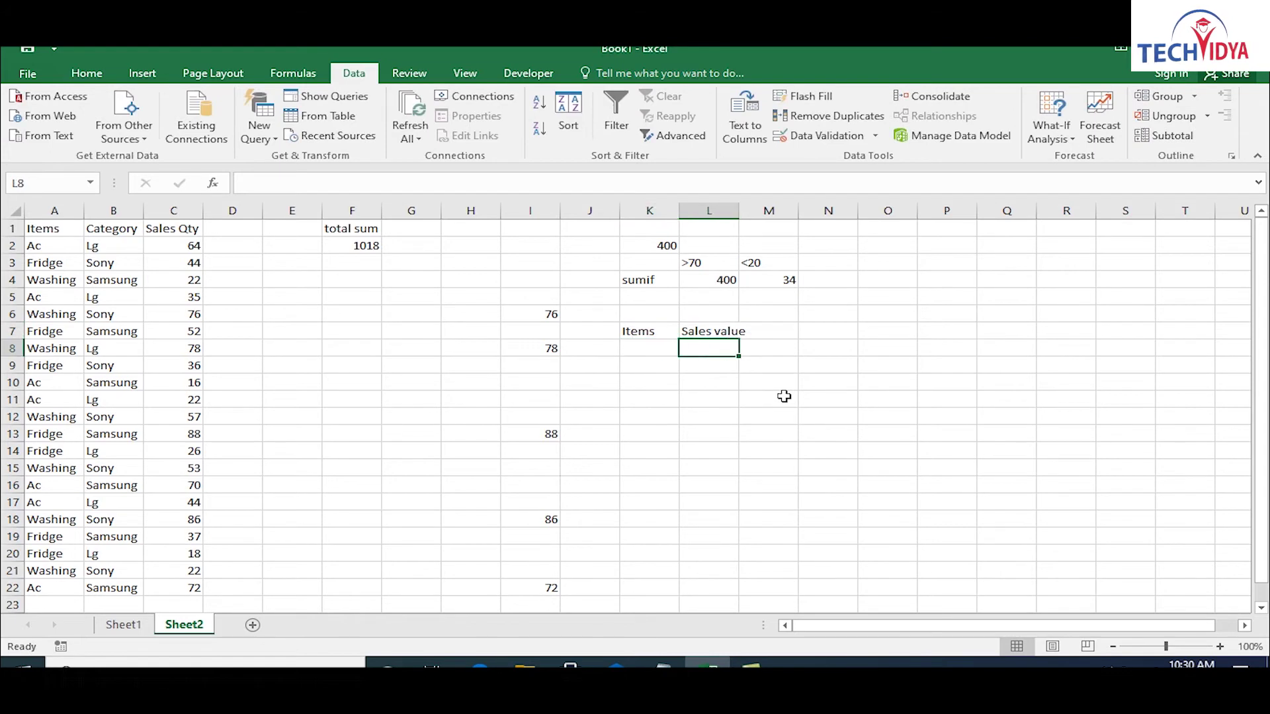
{"action": "type", "text": "=sumif"}
{"action": "key", "text": "Tab"}
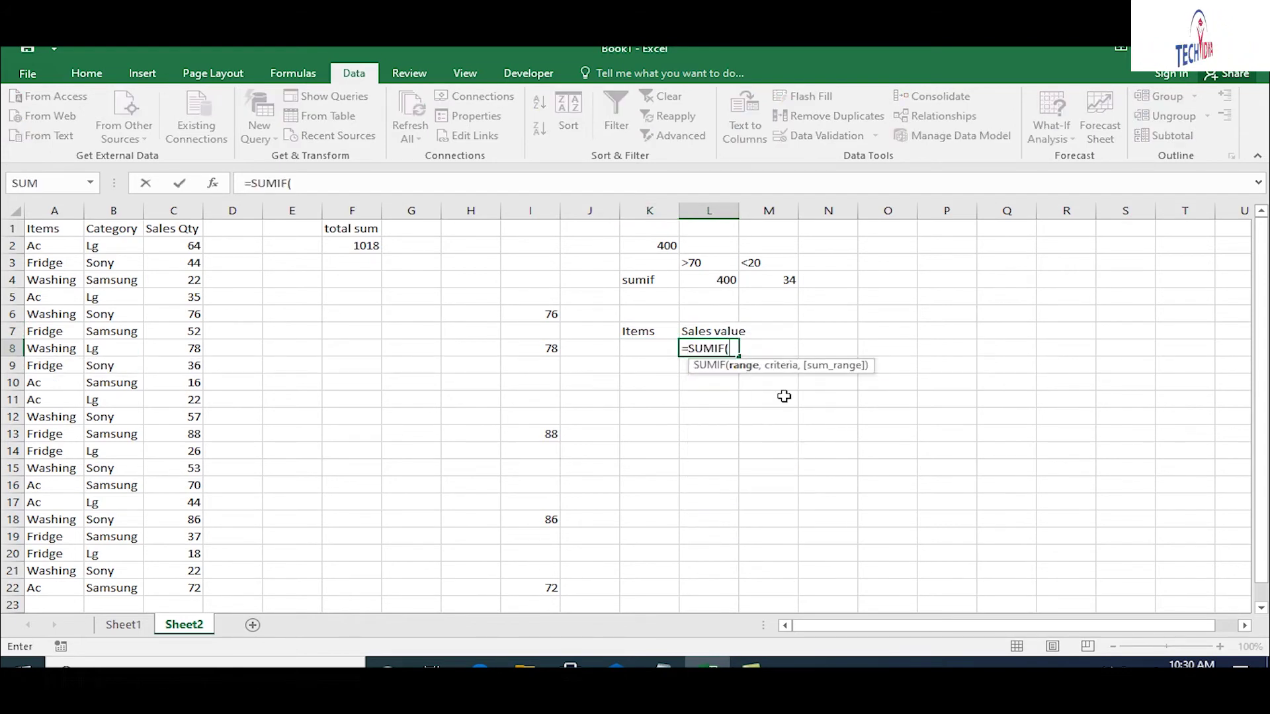
{"action": "left_click", "coordinate": [35, 205]}
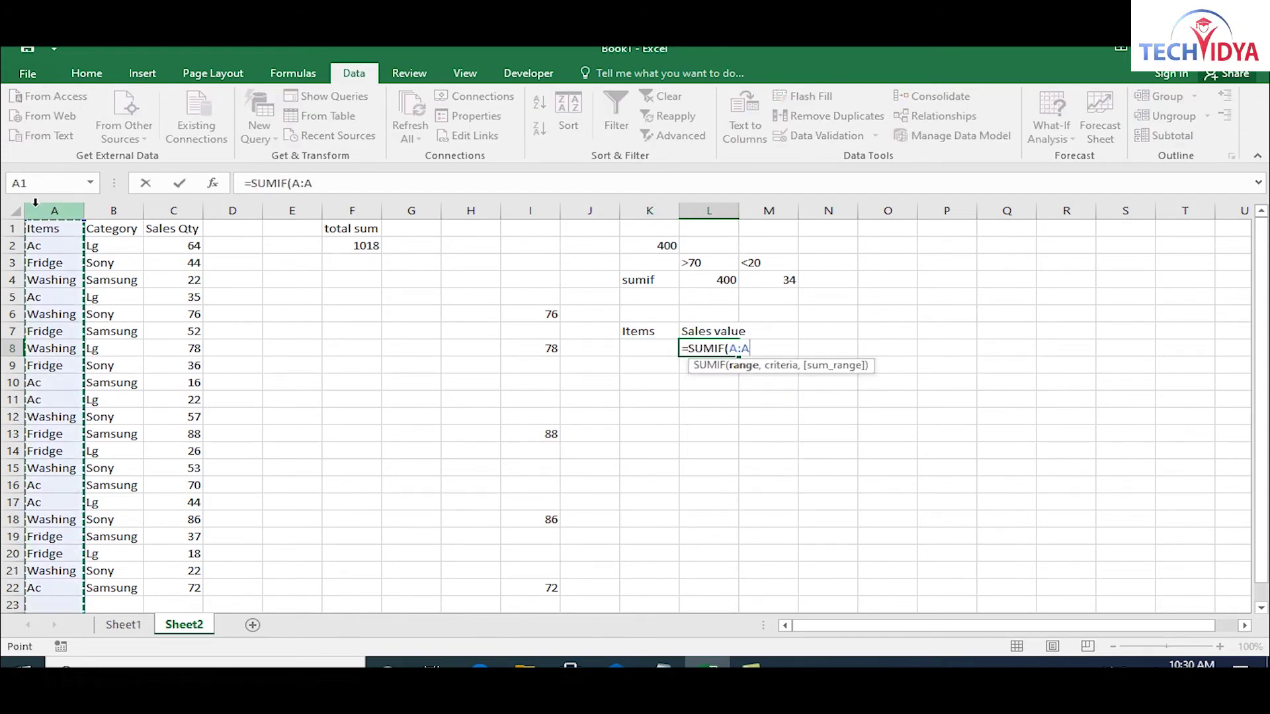
{"action": "type", "text": ","}
{"action": "left_click", "coordinate": [653, 347]}
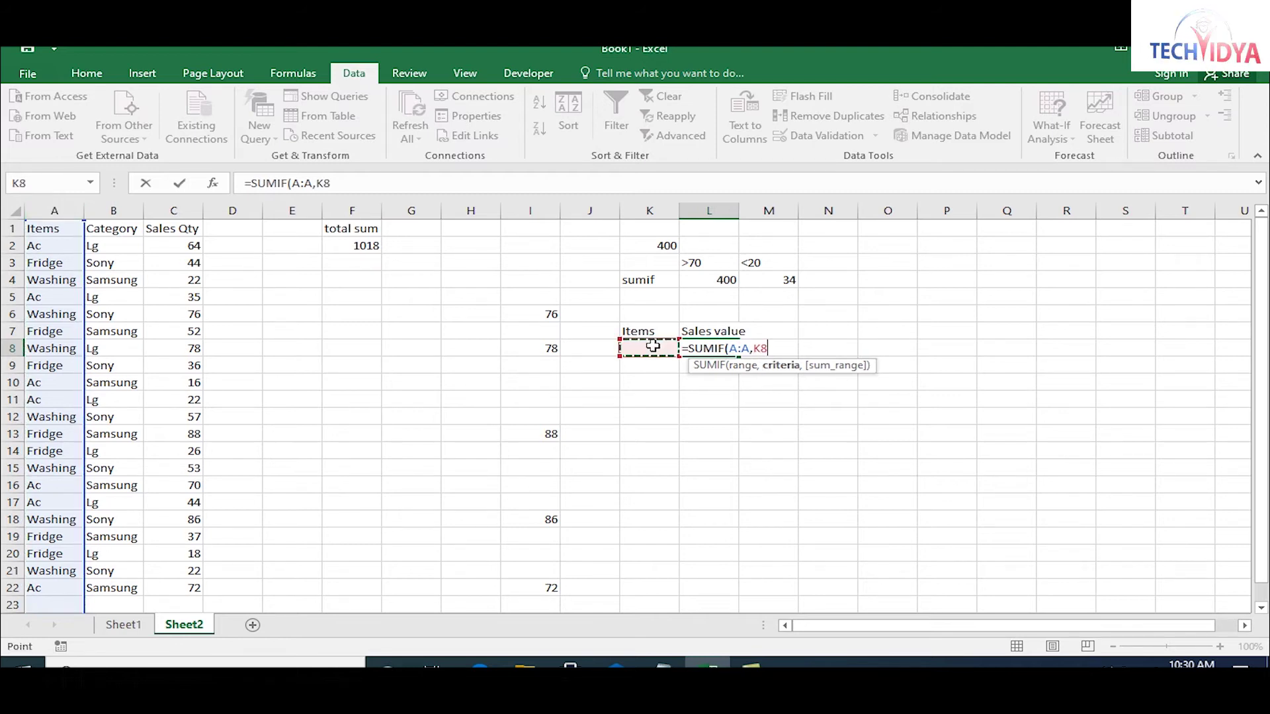
{"action": "type", "text": ","}
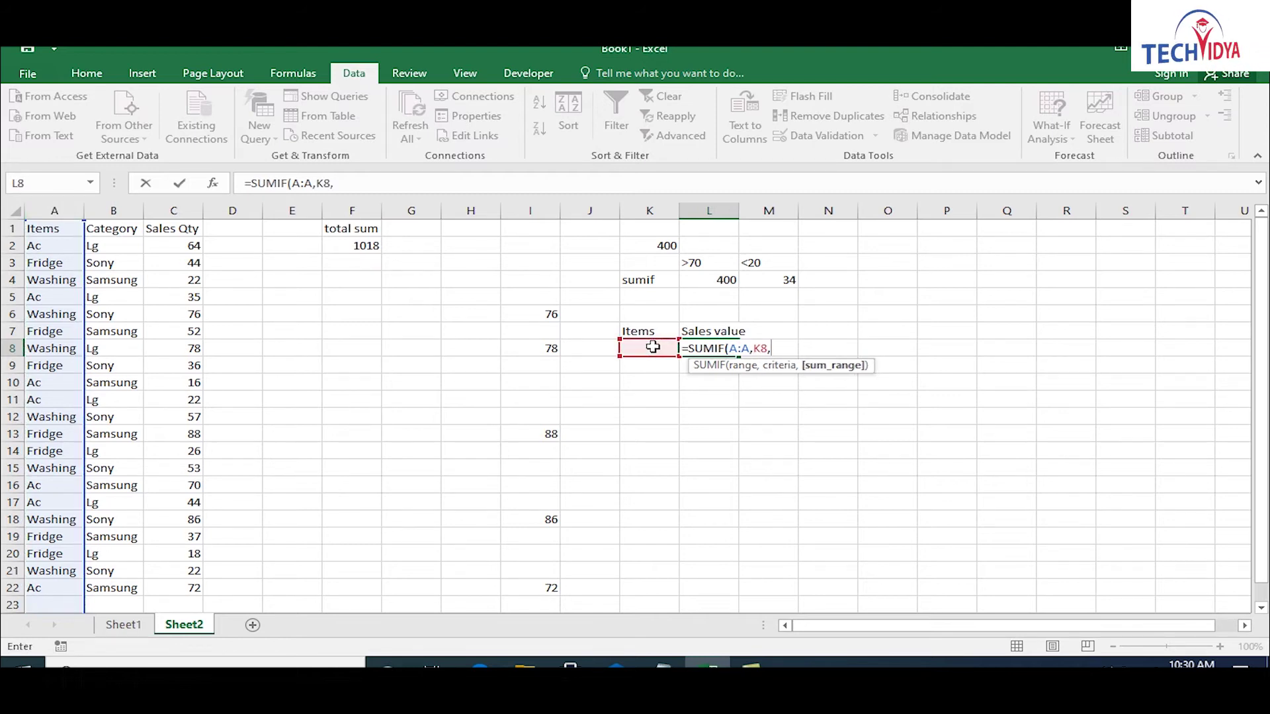
{"action": "left_click", "coordinate": [189, 205]}
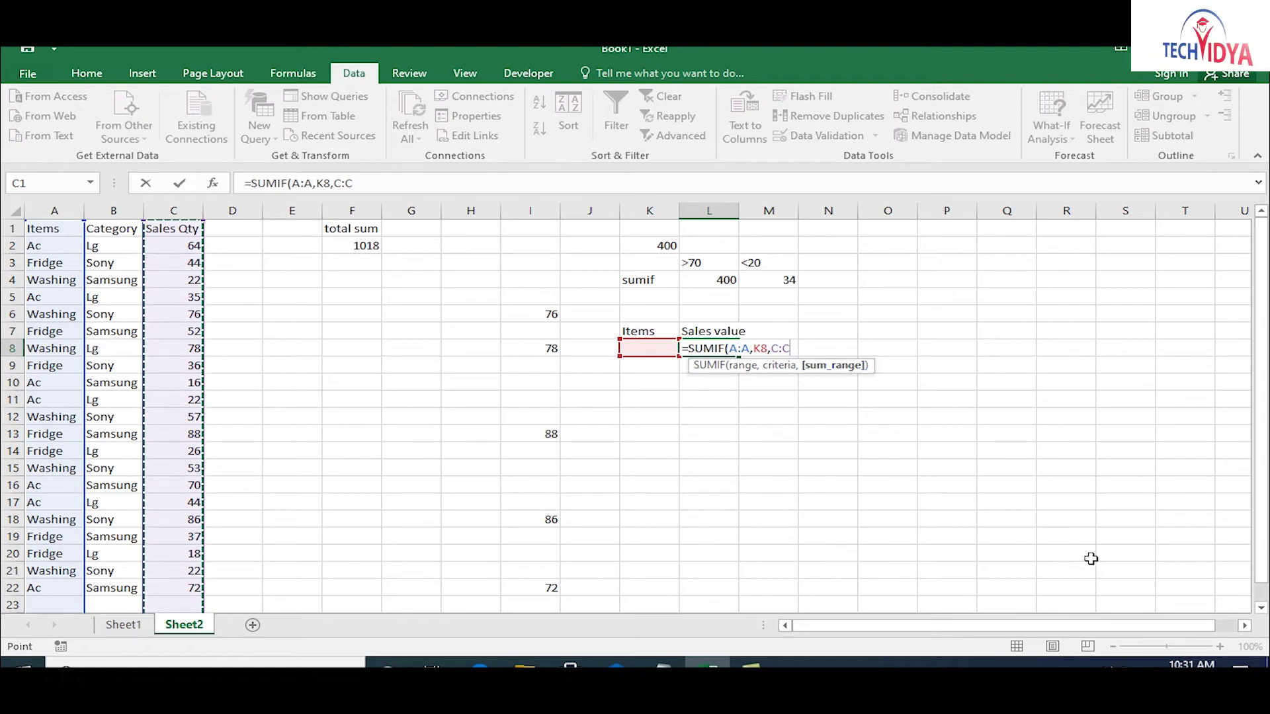
{"action": "key", "text": "Return"}
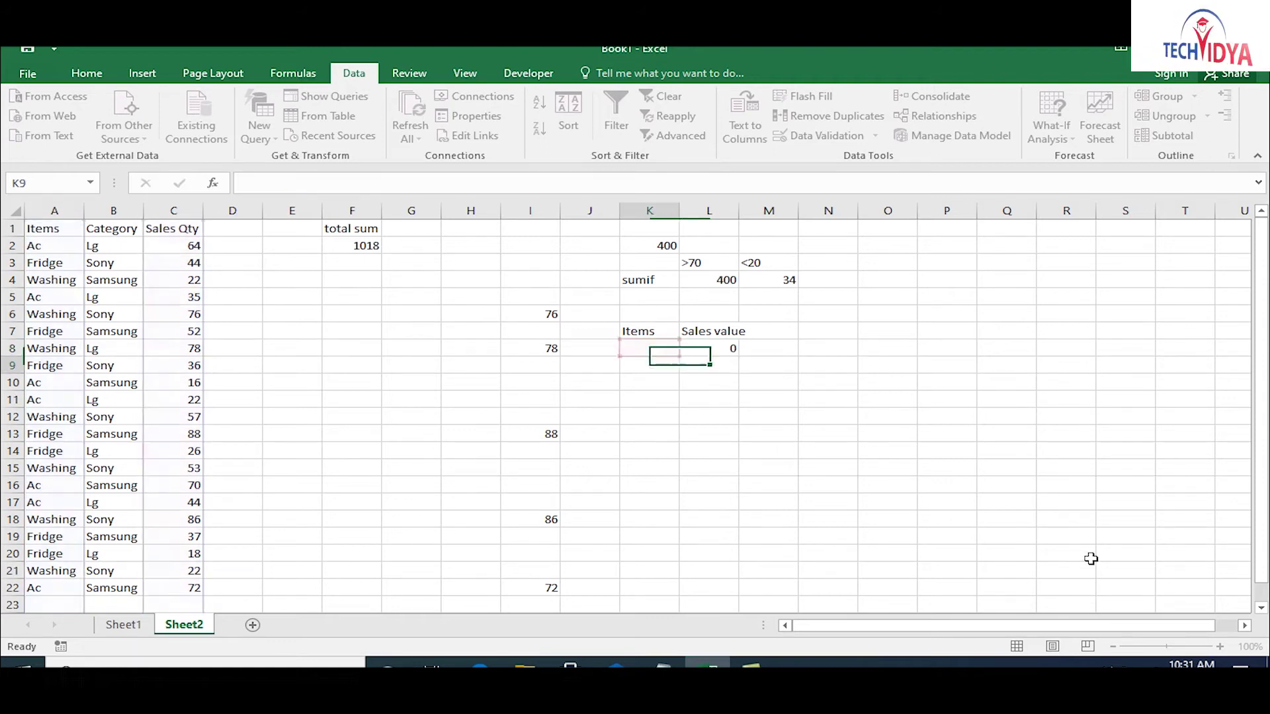
- Test the item dropdown in K8 by choosing Ac, Fridge and finally Washing
{"action": "left_click", "coordinate": [664, 347]}
{"action": "left_click", "coordinate": [688, 348]}
{"action": "left_click", "coordinate": [662, 359]}
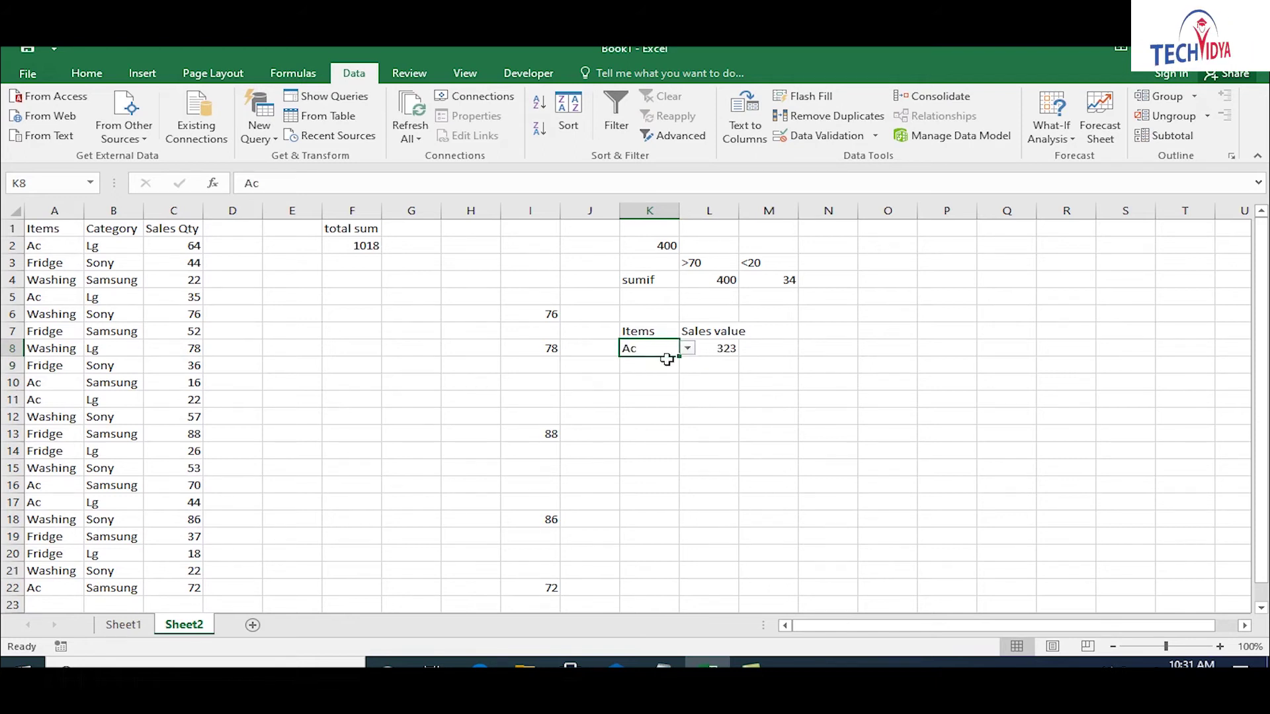
{"action": "left_click", "coordinate": [688, 348]}
{"action": "left_click", "coordinate": [668, 371]}
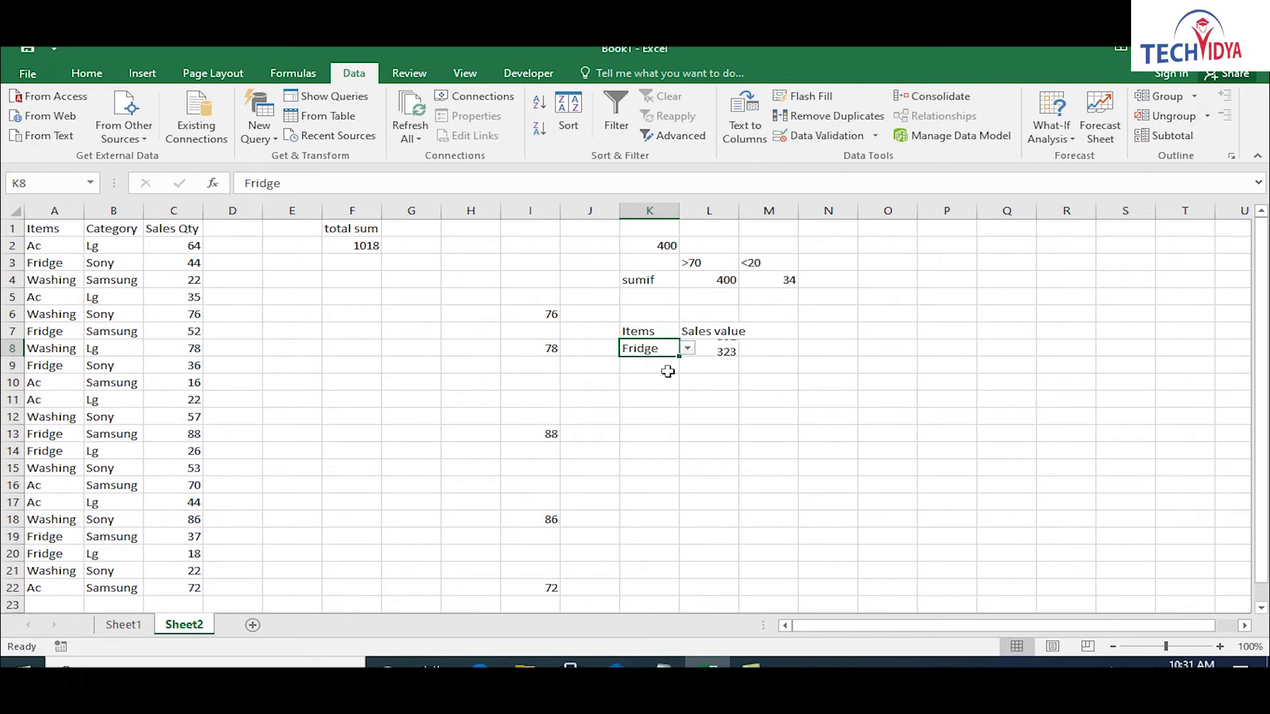
{"action": "left_click", "coordinate": [688, 349]}
{"action": "left_click", "coordinate": [670, 380]}
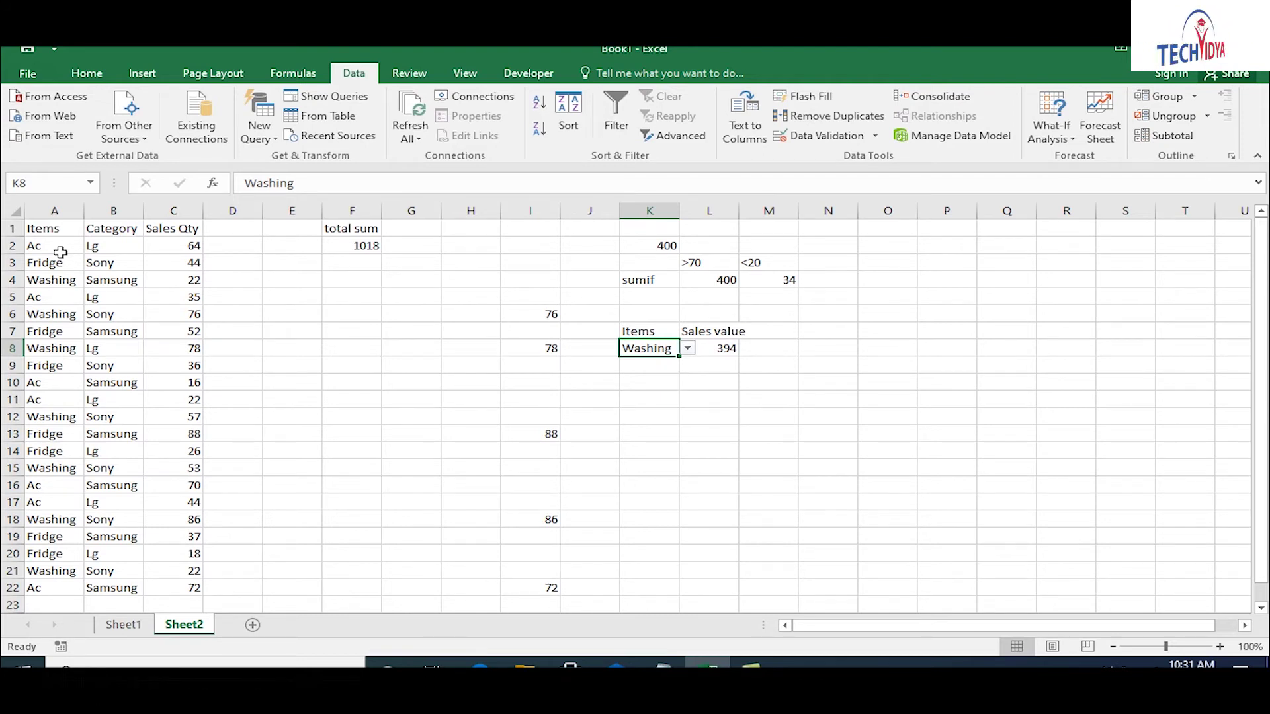
- Copy the Items heading and item names from A1:A4 to K11 and enter the heading Sales Value in L11
{"action": "left_click_drag", "start_coordinate": [42, 231], "coordinate": [48, 280]}
{"action": "key", "text": "ctrl+c"}
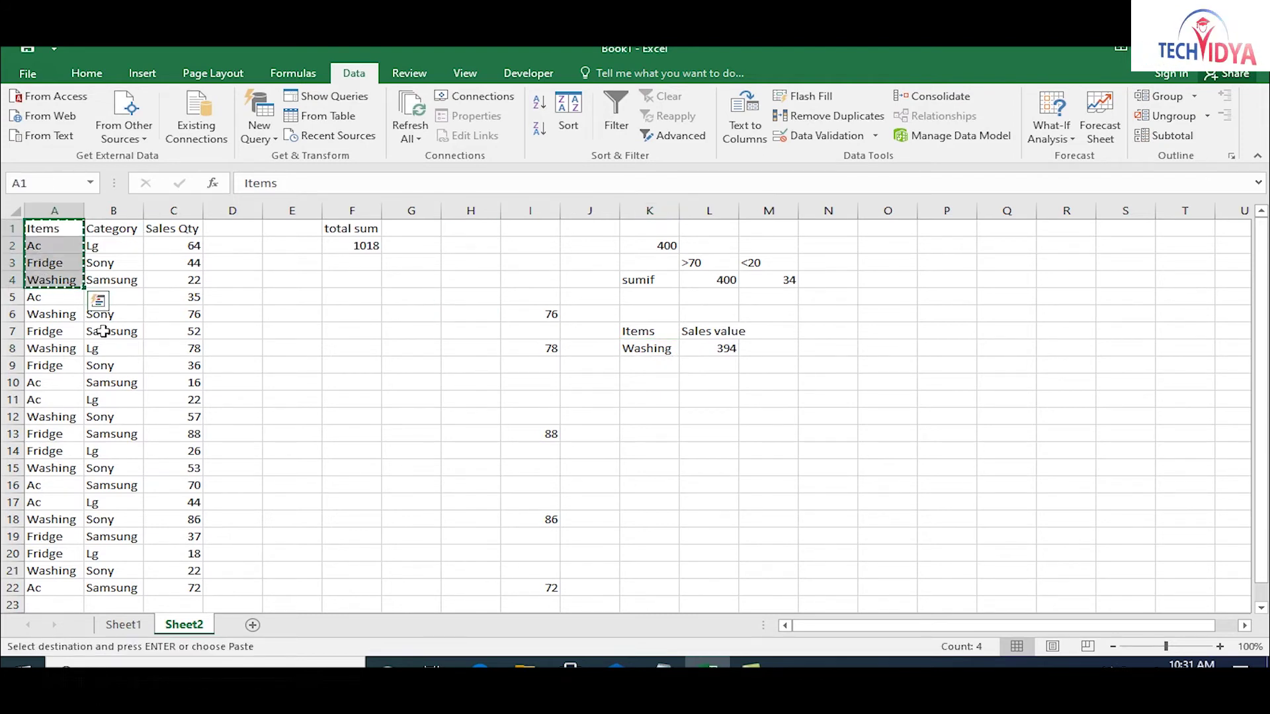
{"action": "left_click", "coordinate": [649, 398]}
{"action": "key", "text": "ctrl+v"}
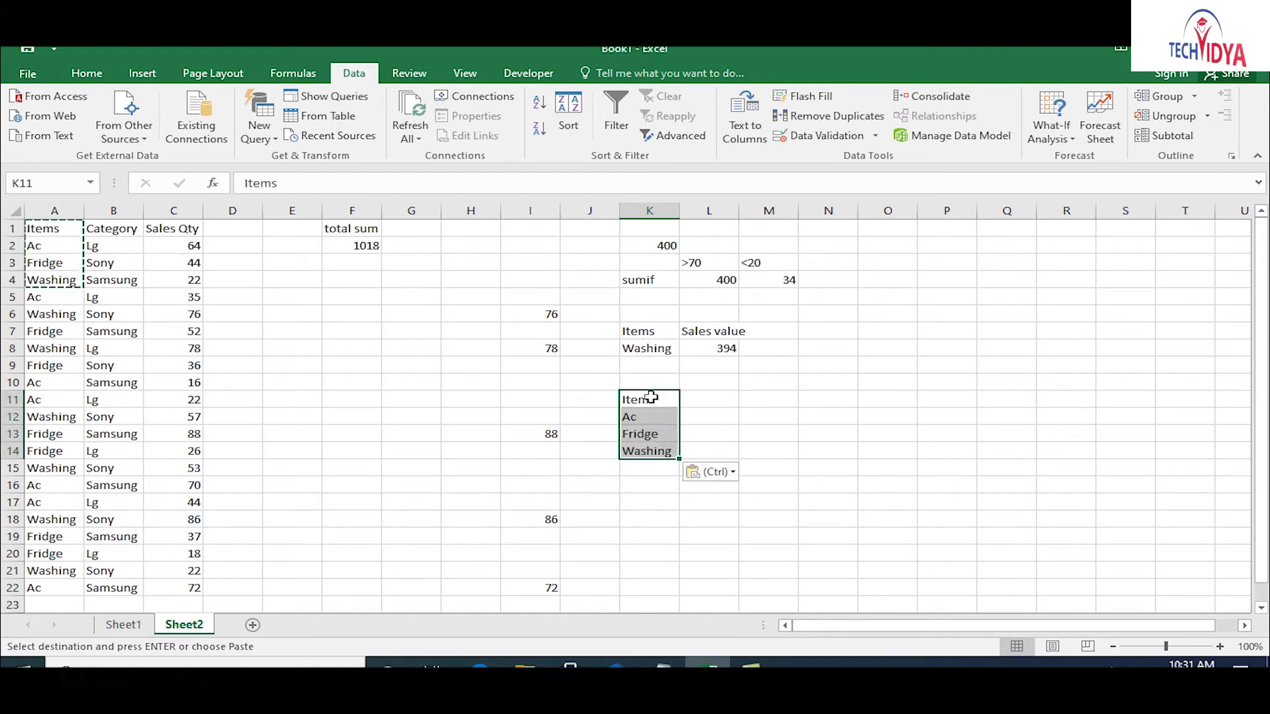
{"action": "left_click", "coordinate": [701, 399]}
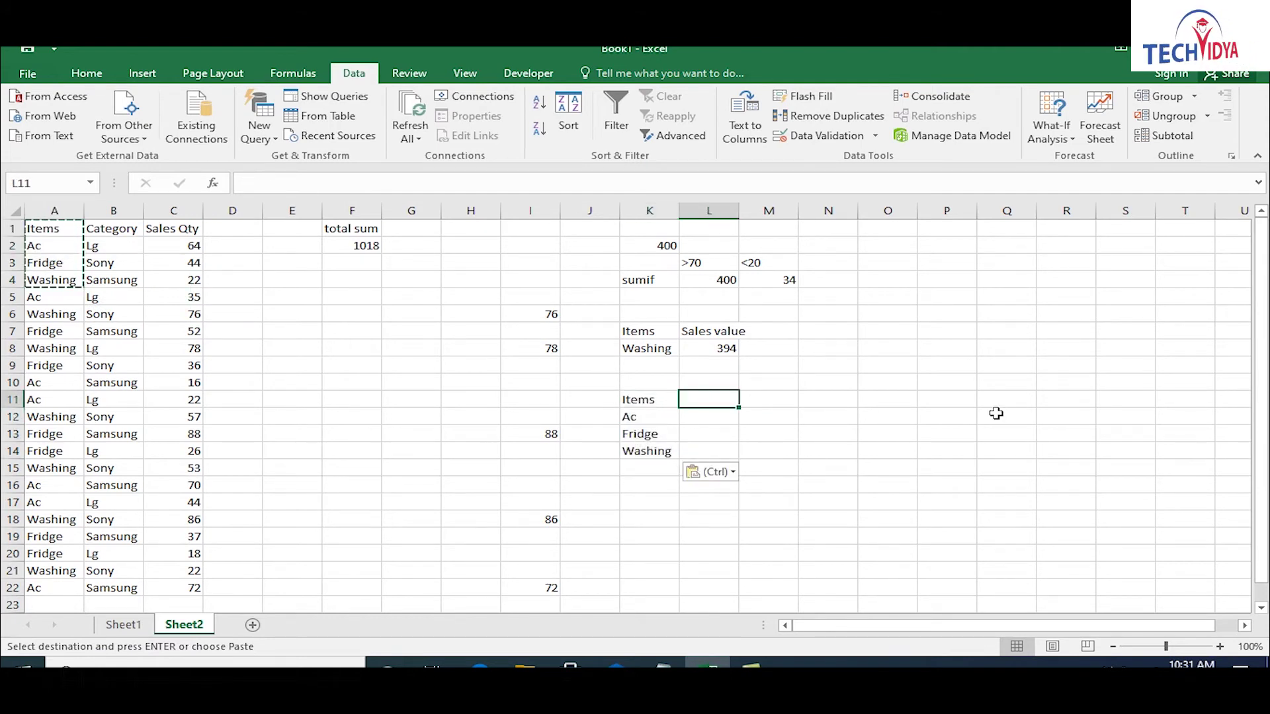
{"action": "type", "text": "Sales Value"}
{"action": "key", "text": "Return"}
- Enter a SUMIF formula in L12 with range A:A, criteria K12 and sum range C:C, and fill it down to L14
{"action": "type", "text": "=sumif"}
{"action": "key", "text": "Tab"}
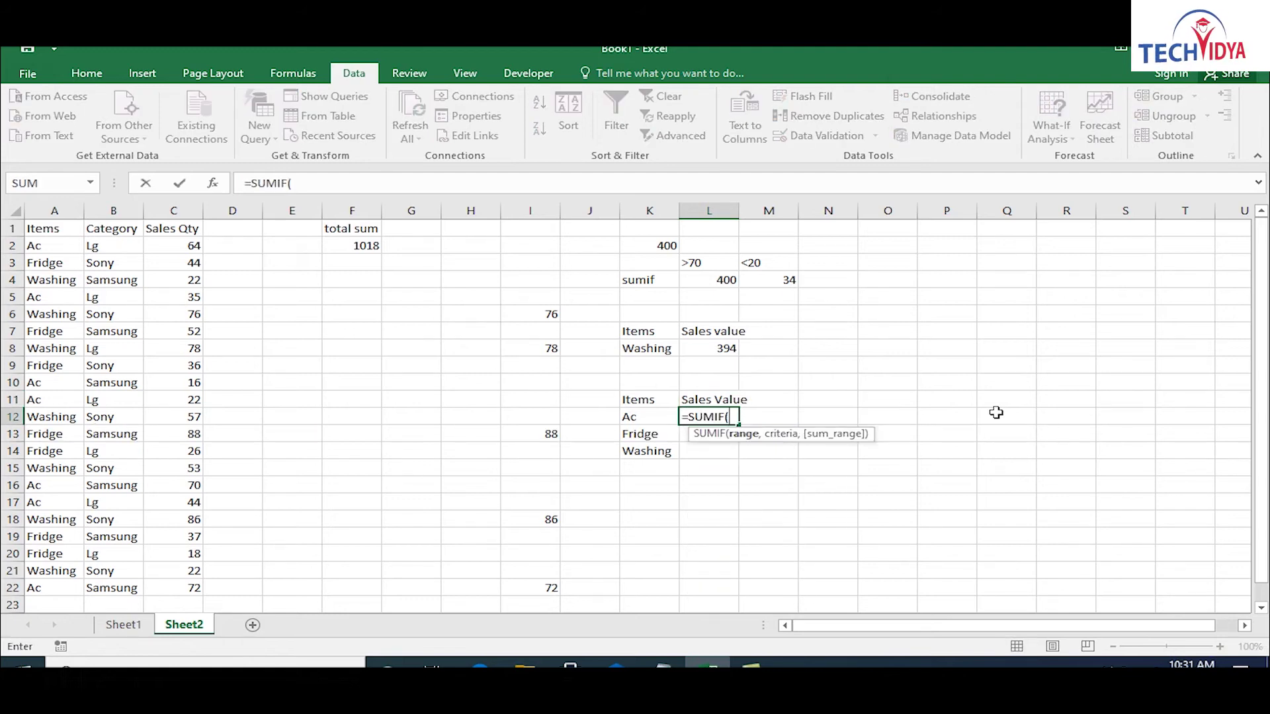
{"action": "left_click", "coordinate": [51, 211]}
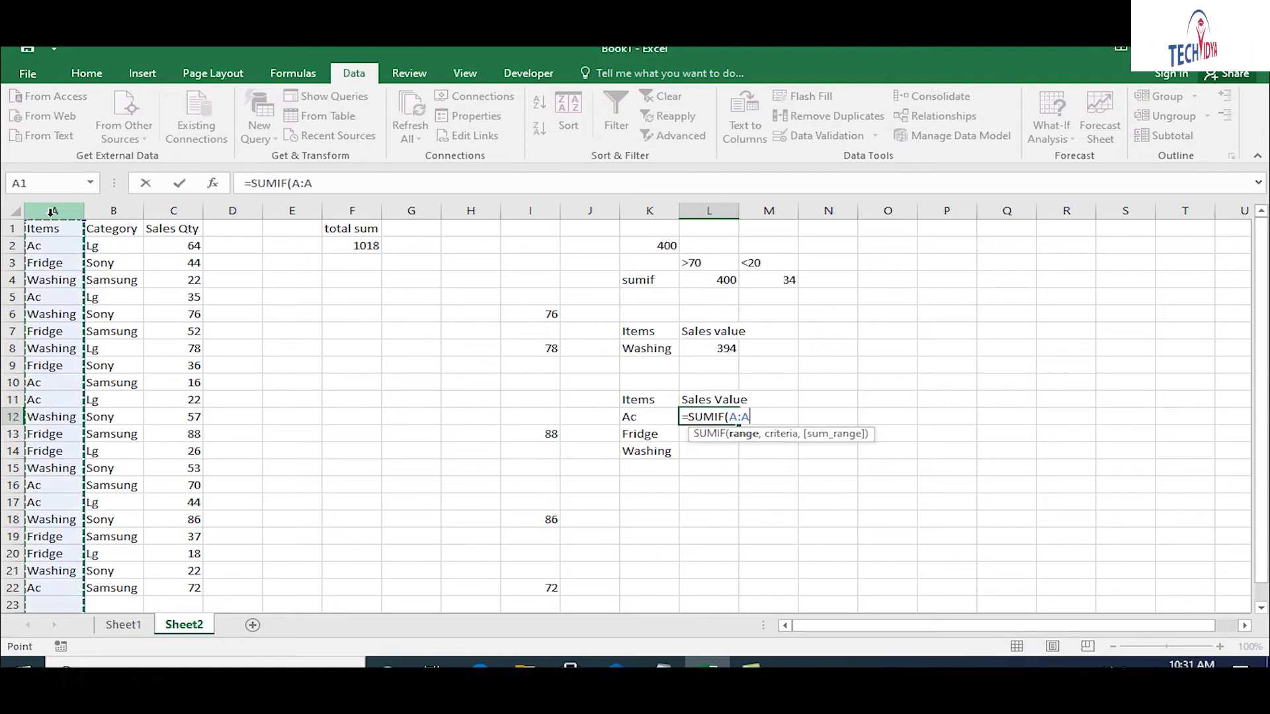
{"action": "type", "text": ","}
{"action": "left_click", "coordinate": [641, 417]}
{"action": "type", "text": ","}
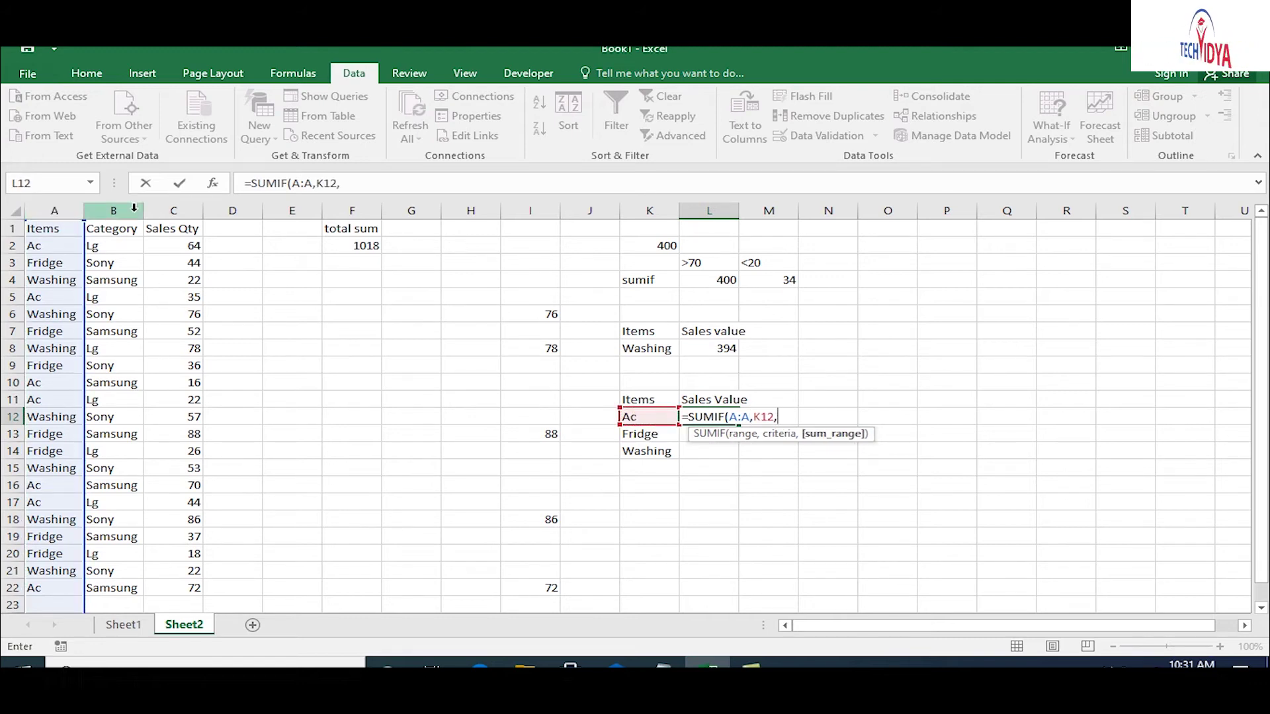
{"action": "left_click", "coordinate": [185, 214]}
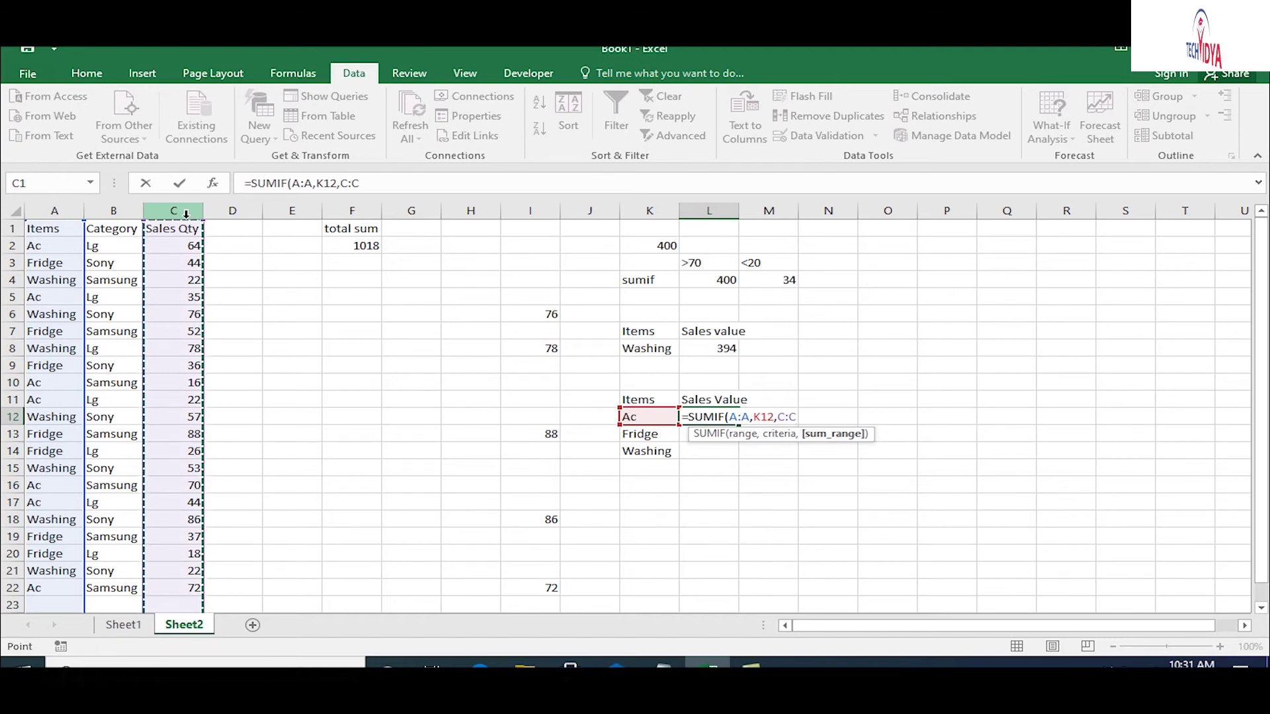
{"action": "key", "text": "Return"}
{"action": "left_click_drag", "start_coordinate": [723, 417], "coordinate": [731, 455]}
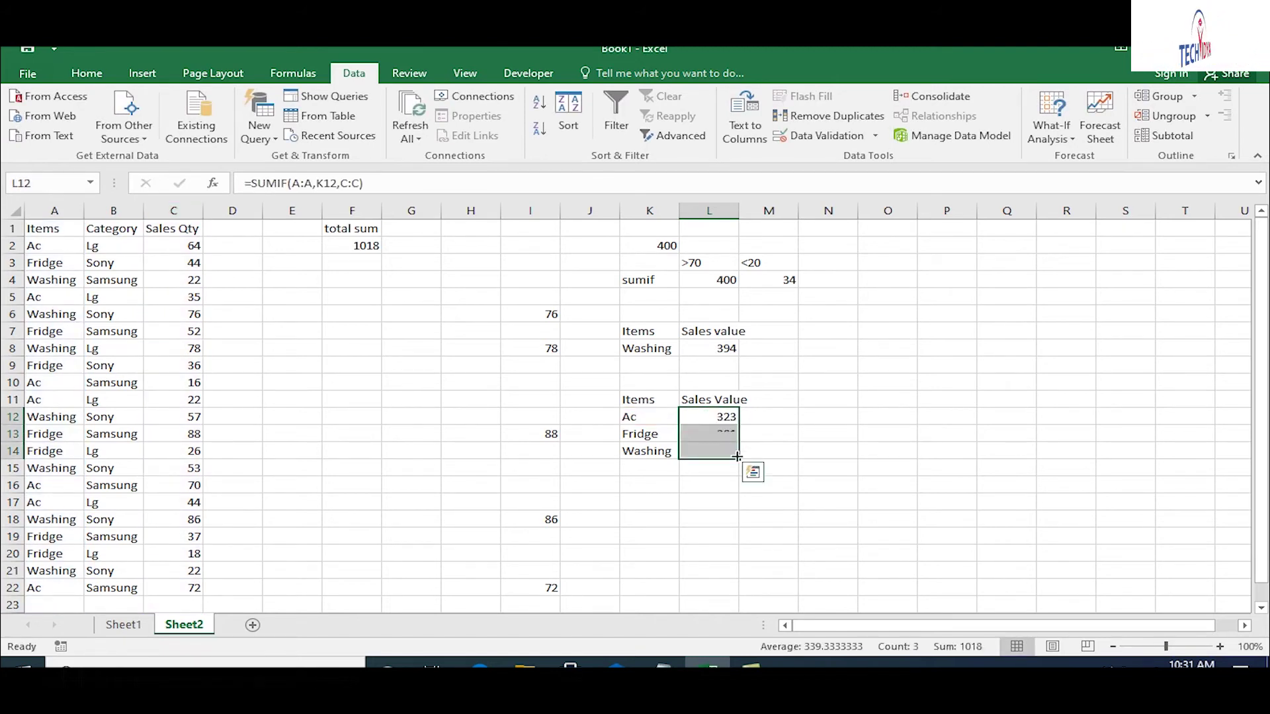
{"action": "left_click", "coordinate": [931, 531]}
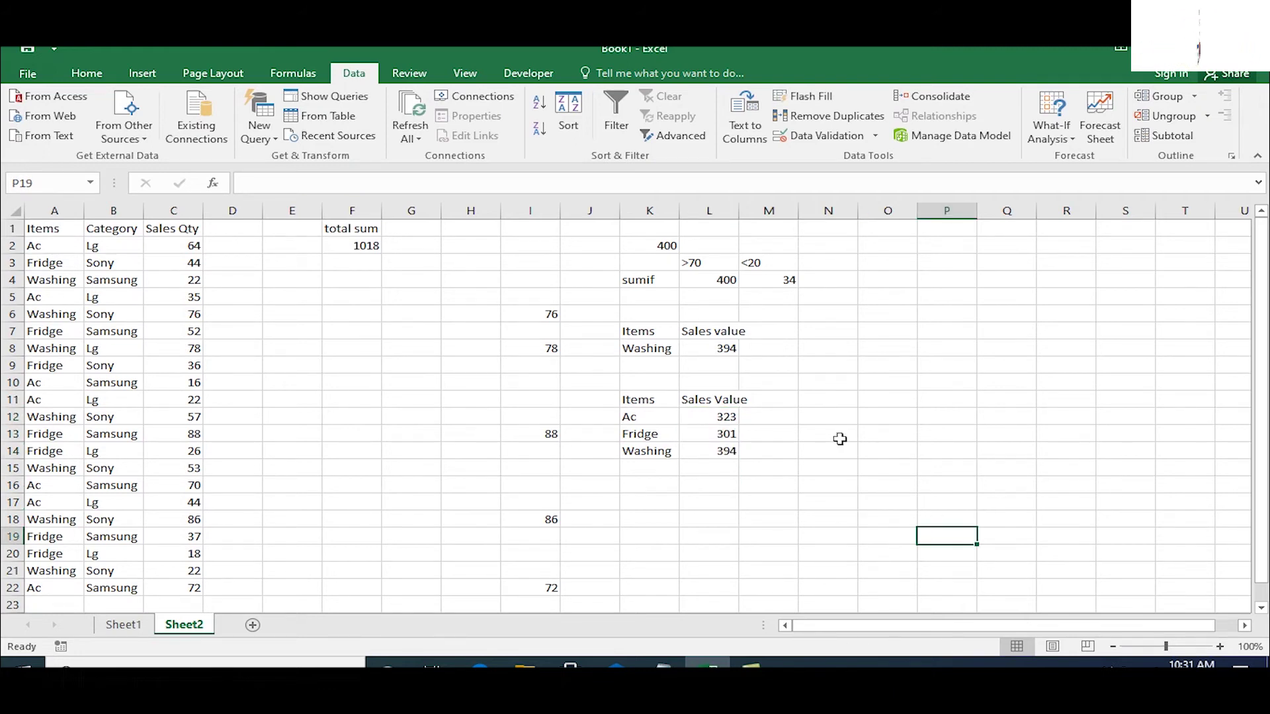
- Insert a 3-D pie chart from the item summary in K11:L14 and move it to the side of the table
{"action": "left_click_drag", "start_coordinate": [637, 399], "coordinate": [691, 452]}
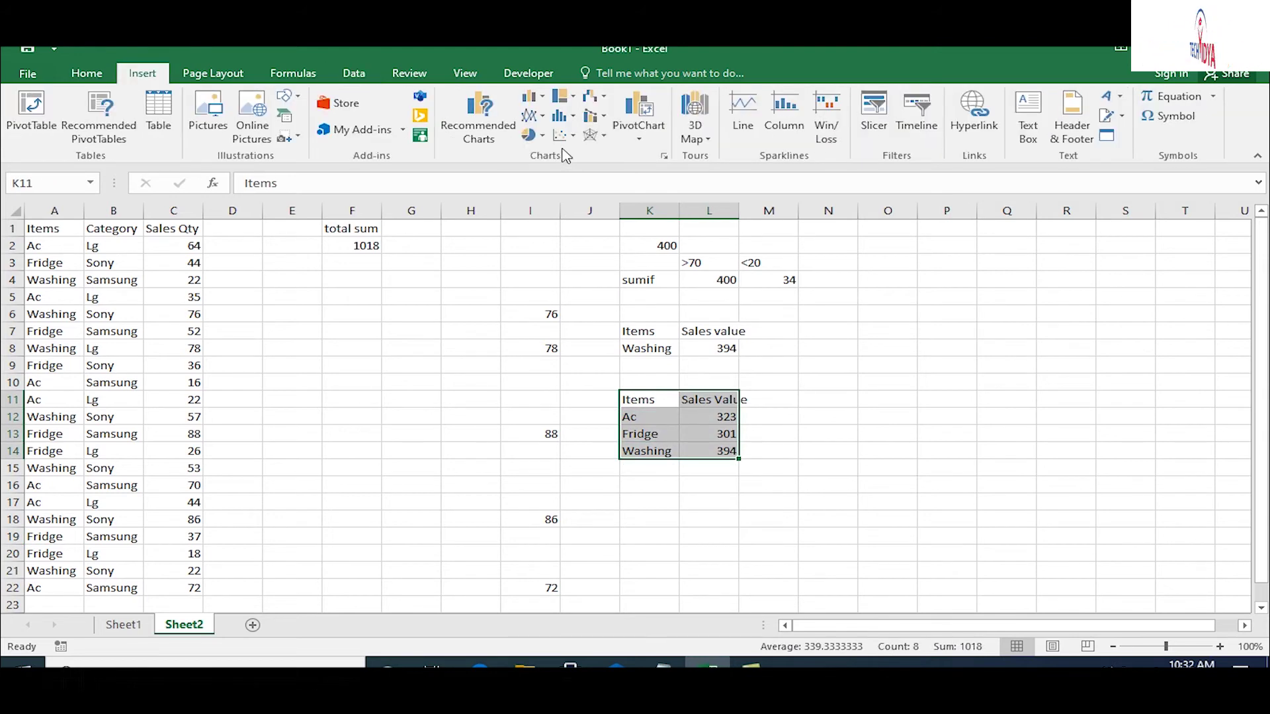
{"action": "left_click", "coordinate": [533, 135]}
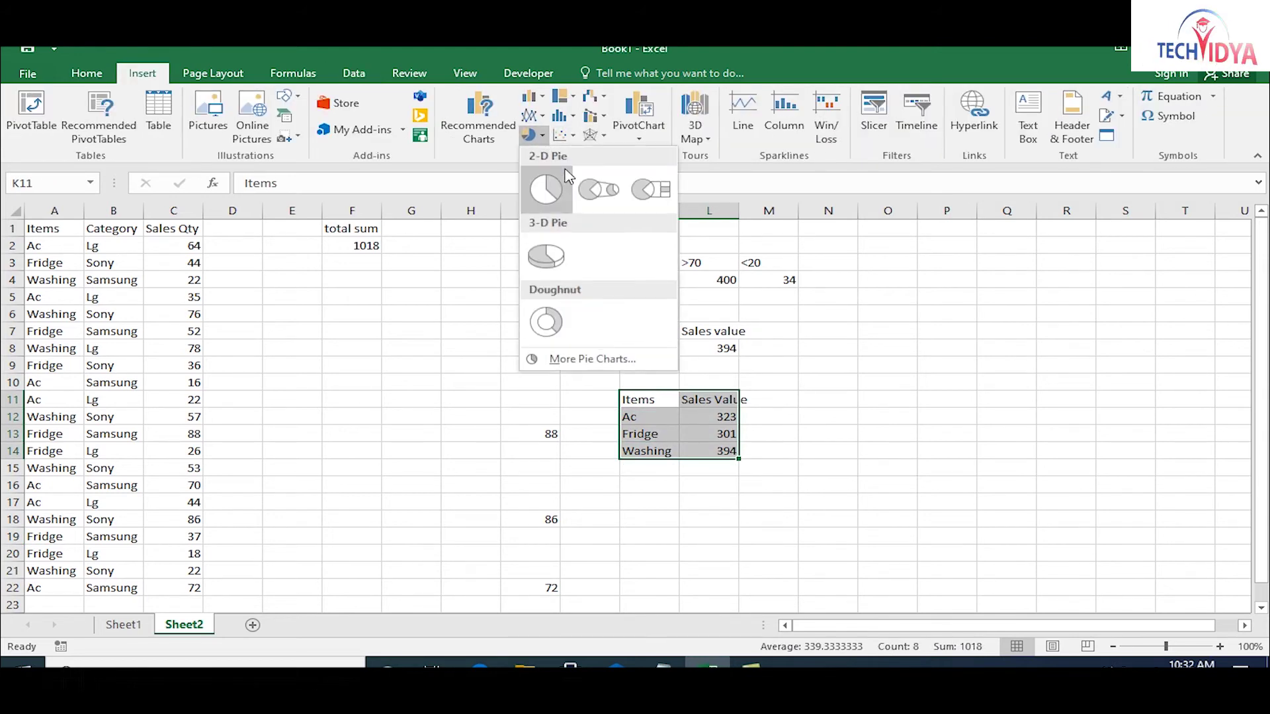
{"action": "left_click", "coordinate": [537, 258]}
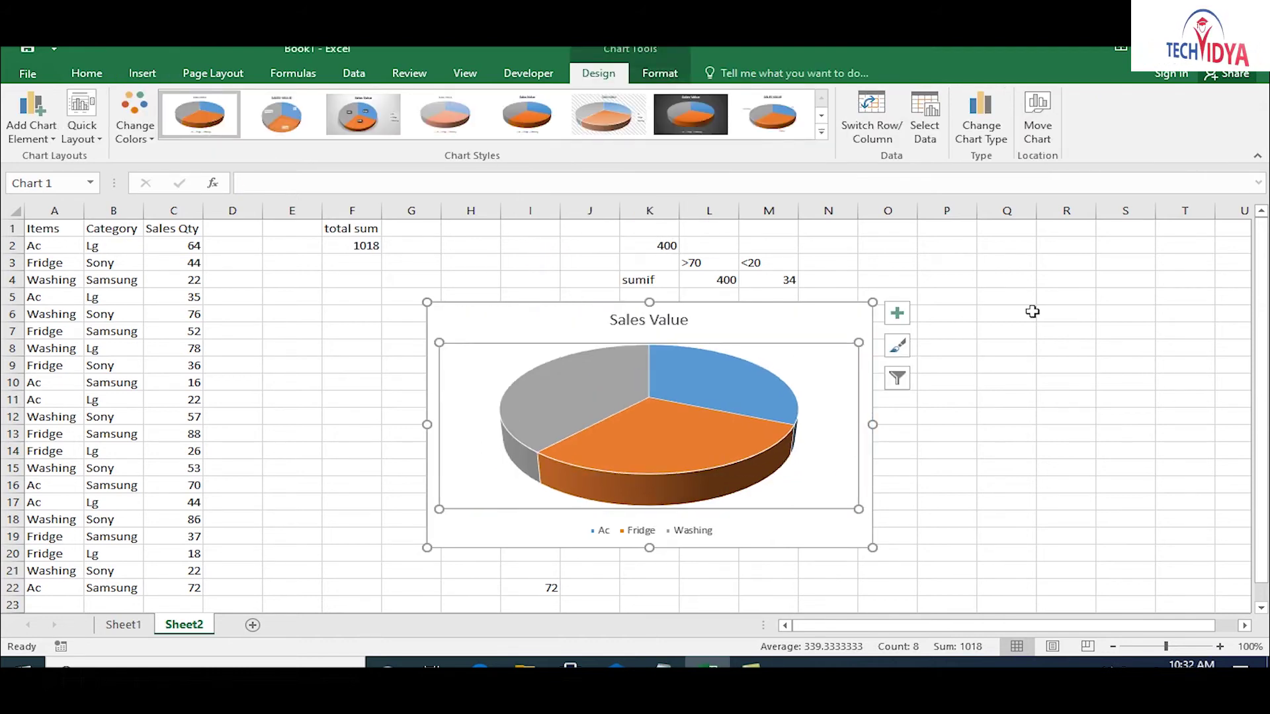
{"action": "left_click_drag", "start_coordinate": [799, 300], "coordinate": [1098, 267]}
- Add data labels to the pie chart and move it clear of the summary tables, starting around column N
{"action": "left_click", "coordinate": [1180, 278]}
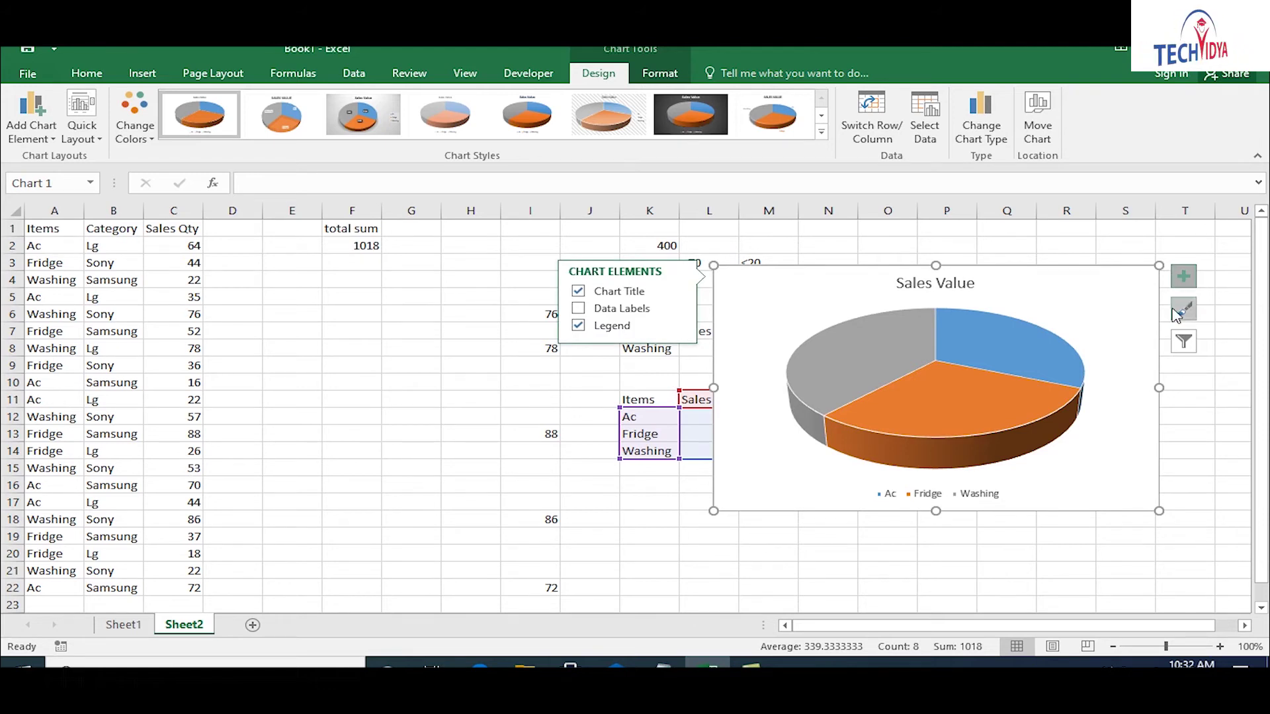
{"action": "left_click", "coordinate": [1183, 279]}
{"action": "left_click", "coordinate": [1187, 286]}
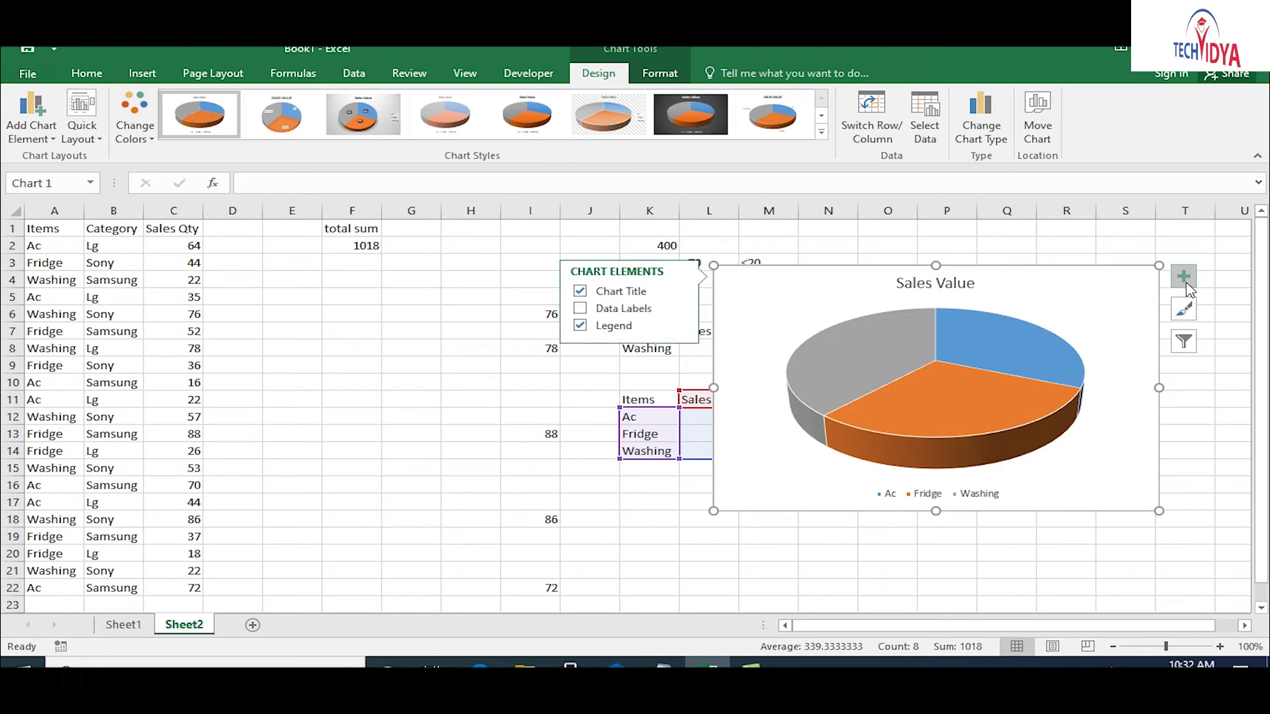
{"action": "left_click", "coordinate": [576, 309]}
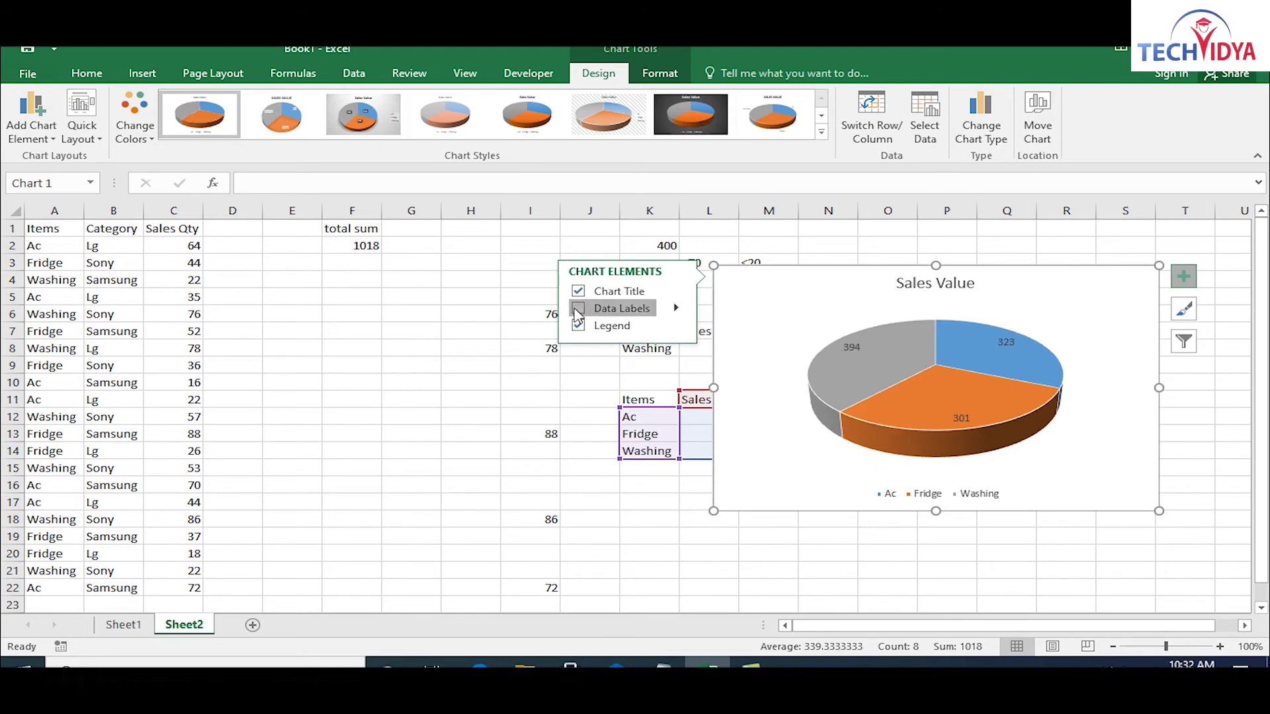
{"action": "left_click", "coordinate": [452, 395]}
{"action": "left_click_drag", "start_coordinate": [846, 266], "coordinate": [960, 257]}
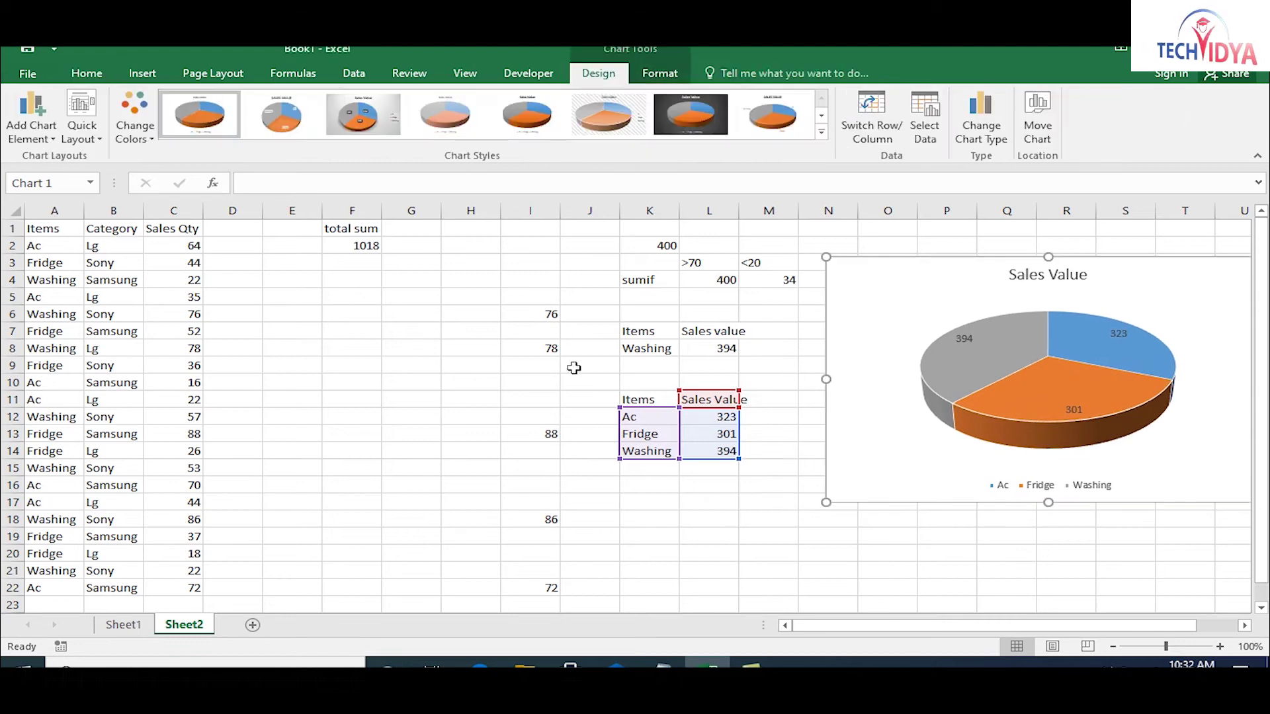
{"action": "left_click", "coordinate": [68, 606]}
{"action": "left_click", "coordinate": [465, 74]}
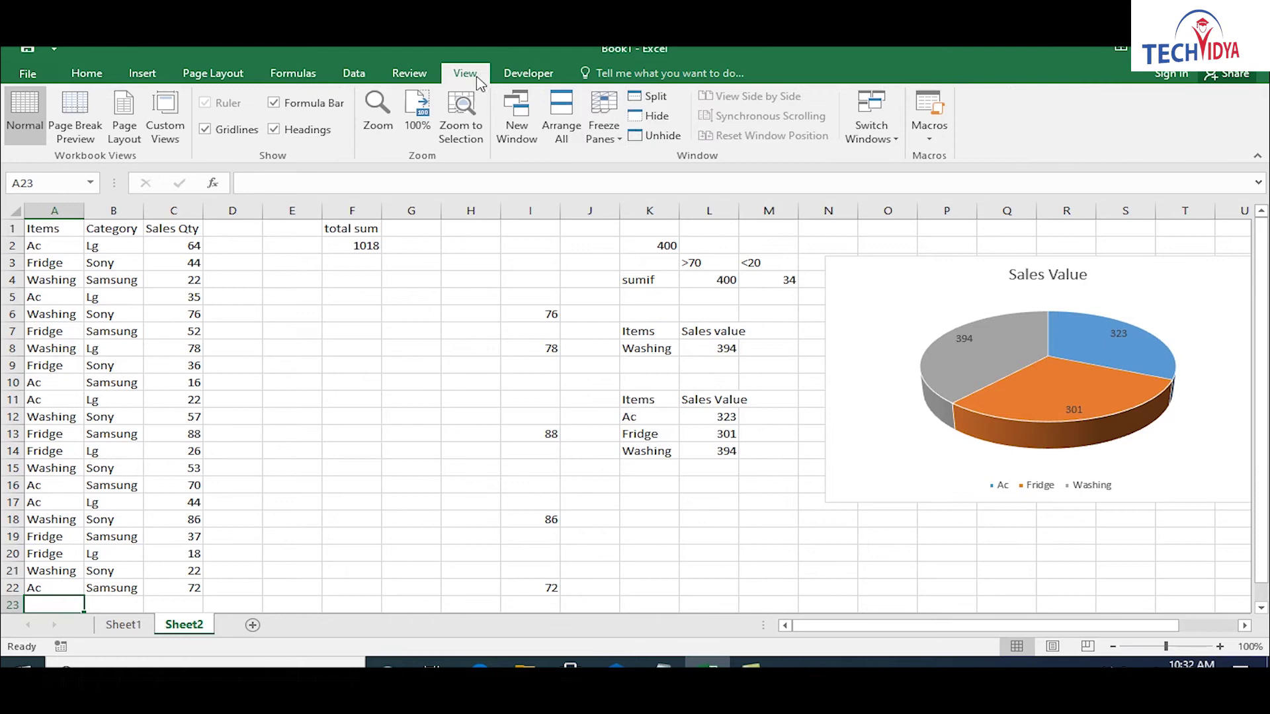
{"action": "left_click", "coordinate": [602, 136]}
{"action": "left_click", "coordinate": [637, 158]}
{"action": "key", "text": "Down"}
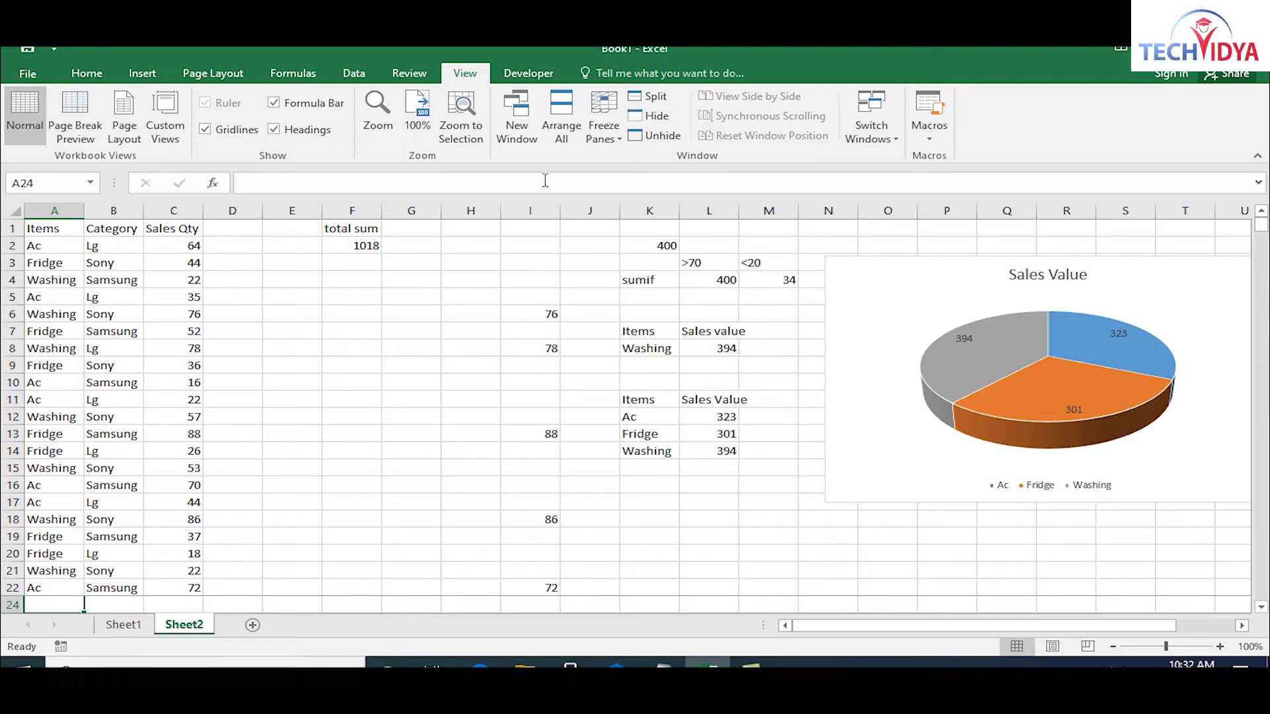
{"action": "left_click", "coordinate": [603, 126]}
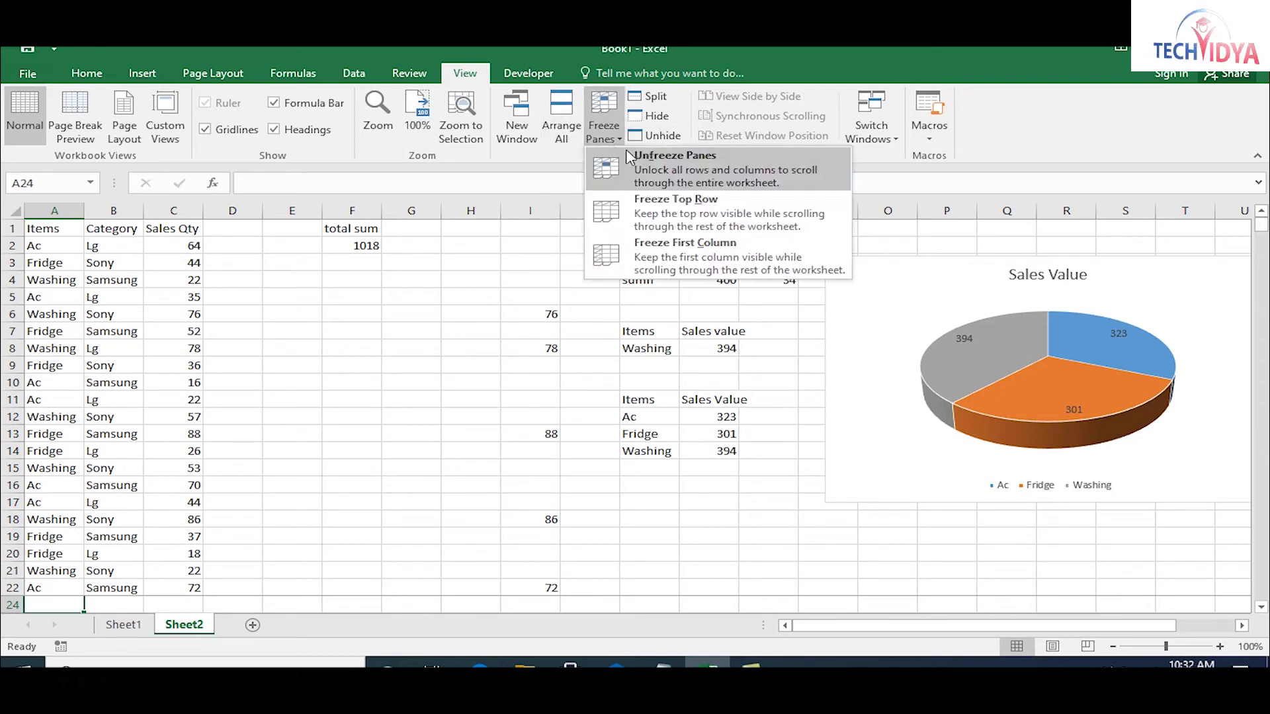
{"action": "left_click", "coordinate": [654, 165]}
{"action": "left_click", "coordinate": [56, 486]}
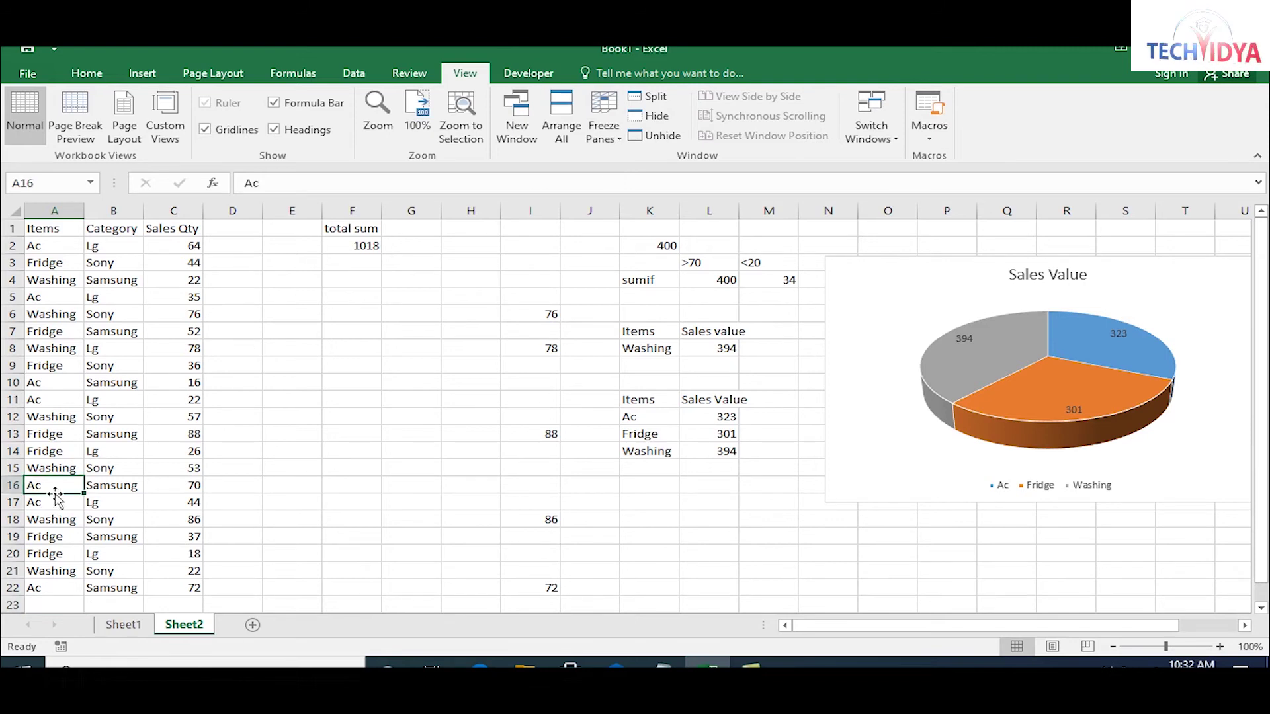
{"action": "left_click", "coordinate": [51, 503]}
{"action": "left_click", "coordinate": [52, 535]}
- Move the pie chart up to row 1 and freeze the panes at A2 so the header row is locked
{"action": "left_click_drag", "start_coordinate": [915, 266], "coordinate": [916, 232]}
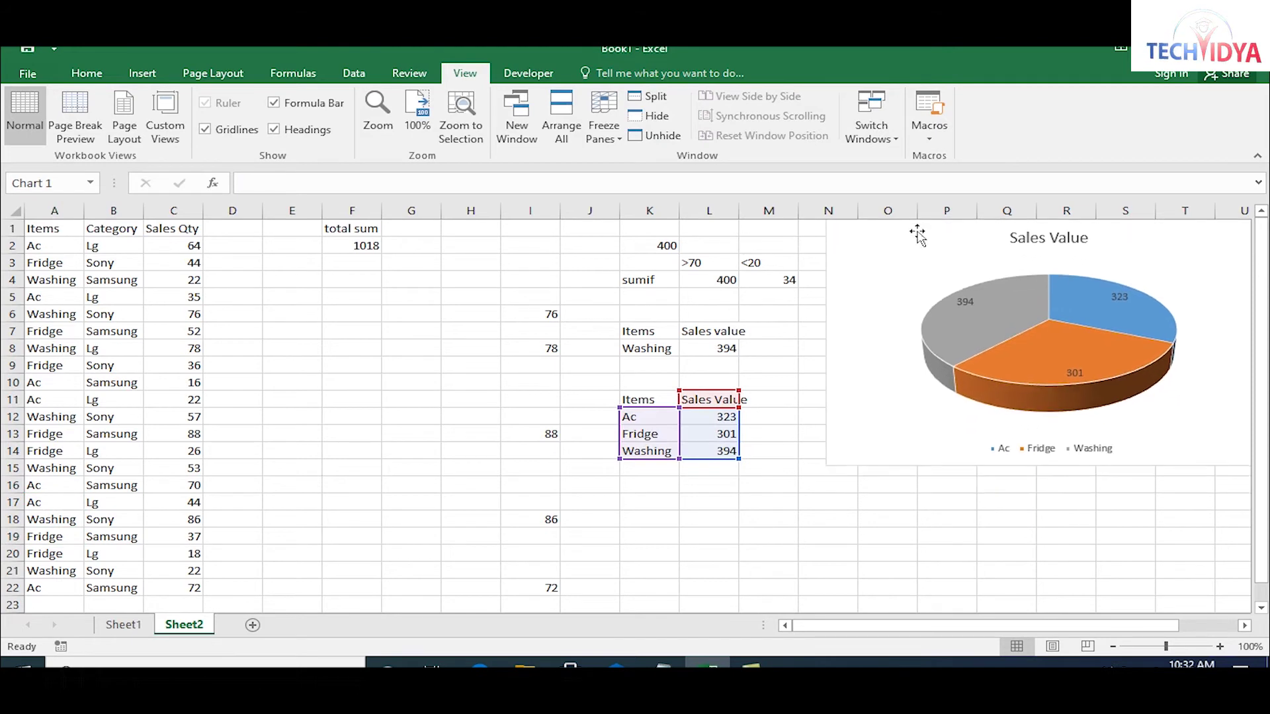
{"action": "left_click", "coordinate": [48, 248]}
{"action": "left_click", "coordinate": [603, 125]}
{"action": "left_click", "coordinate": [655, 166]}
- Step down through the items in column A and back up to A1 to check the frozen header row
{"action": "key", "text": "Down"}
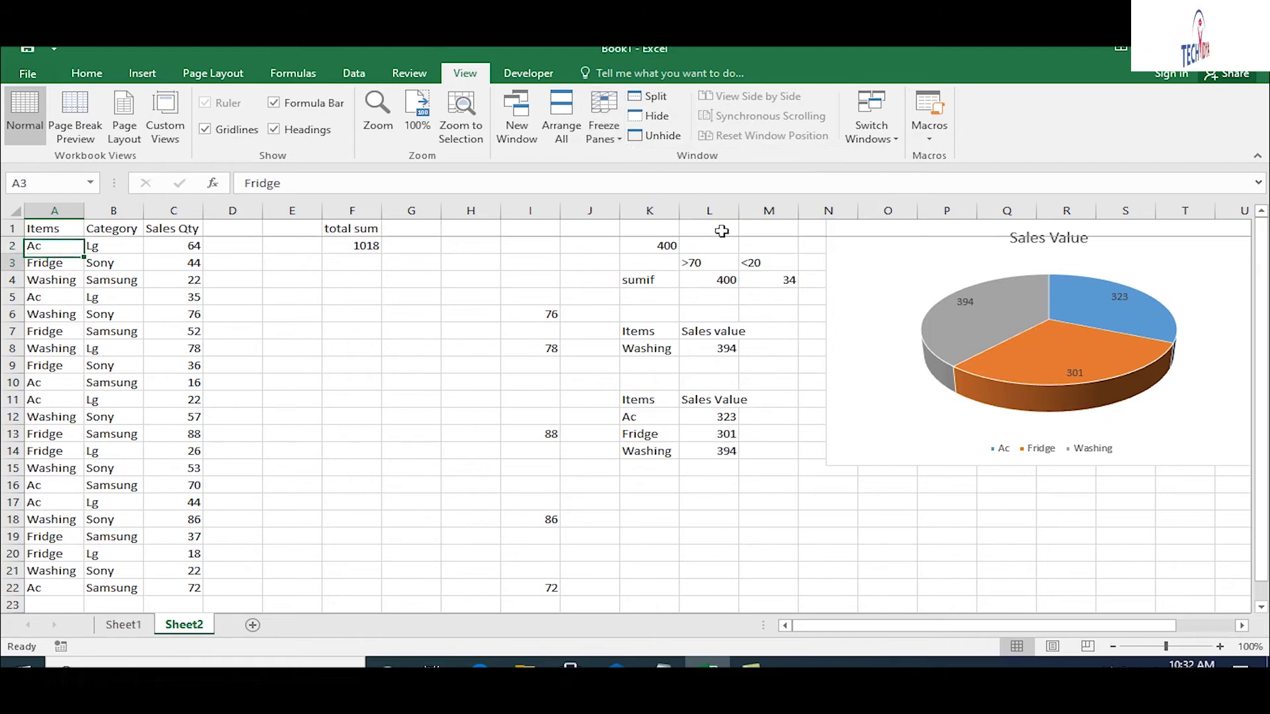
{"action": "key", "text": "Down"}
{"action": "key", "text": "Down"}
{"action": "key", "text": "Down"}
{"action": "key", "text": "Down"}
{"action": "key", "text": "Down"}
{"action": "key", "text": "Down"}
{"action": "key", "text": "Down"}
{"action": "key", "text": "Down"}
{"action": "key", "text": "Down"}
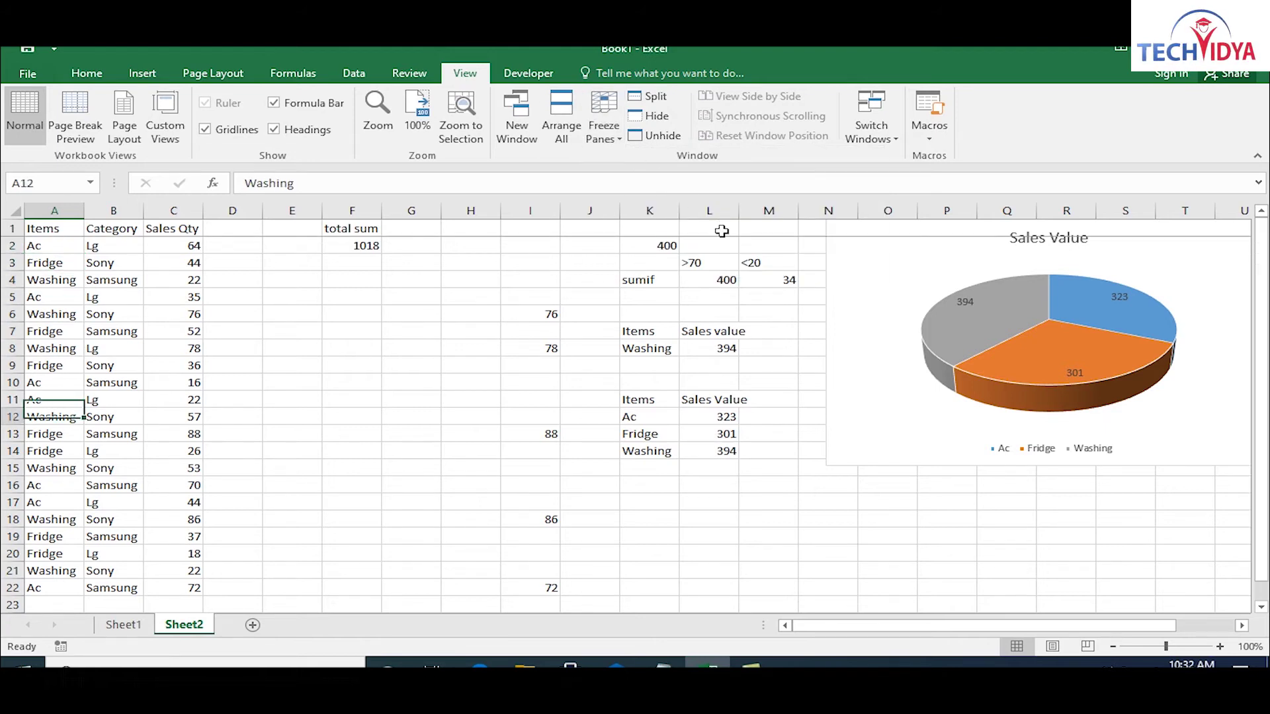
{"action": "key", "text": "Down"}
{"action": "key", "text": "Down"}
{"action": "key", "text": "Down"}
{"action": "key", "text": "Down"}
{"action": "key", "text": "Down"}
{"action": "key", "text": "Down"}
{"action": "key", "text": "Down"}
{"action": "key", "text": "Down"}
{"action": "key", "text": "Down"}
{"action": "key", "text": "Down"}
{"action": "key", "text": "Down"}
{"action": "key", "text": "Down"}
{"action": "key", "text": "Down"}
{"action": "key", "text": "Up"}
{"action": "key", "text": "Up"}
{"action": "key", "text": "Up"}
{"action": "key", "text": "Up"}
{"action": "key", "text": "Up"}
{"action": "key", "text": "Up"}
{"action": "key", "text": "Up"}
{"action": "key", "text": "Up"}
{"action": "key", "text": "Up"}
{"action": "key", "text": "Up"}
{"action": "key", "text": "Up"}
{"action": "key", "text": "Up"}
{"action": "key", "text": "Up"}
{"action": "key", "text": "Up"}
{"action": "key", "text": "Up"}
{"action": "key", "text": "Up"}
{"action": "key", "text": "Up"}
{"action": "key", "text": "Up"}
{"action": "key", "text": "Up"}
{"action": "key", "text": "Up"}
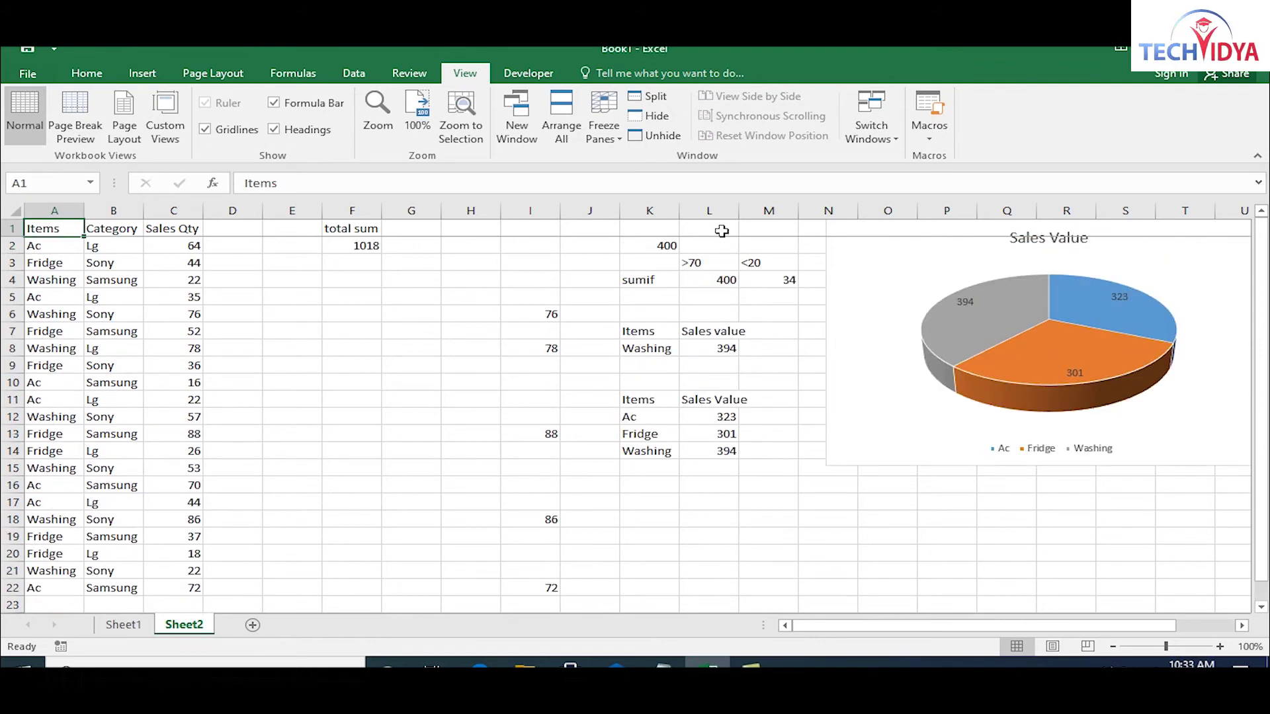
- Append a sales record in row 23 with item Fridge, category lg and quantity 25
{"action": "left_click", "coordinate": [49, 603]}
{"action": "type", "text": "fridge"}
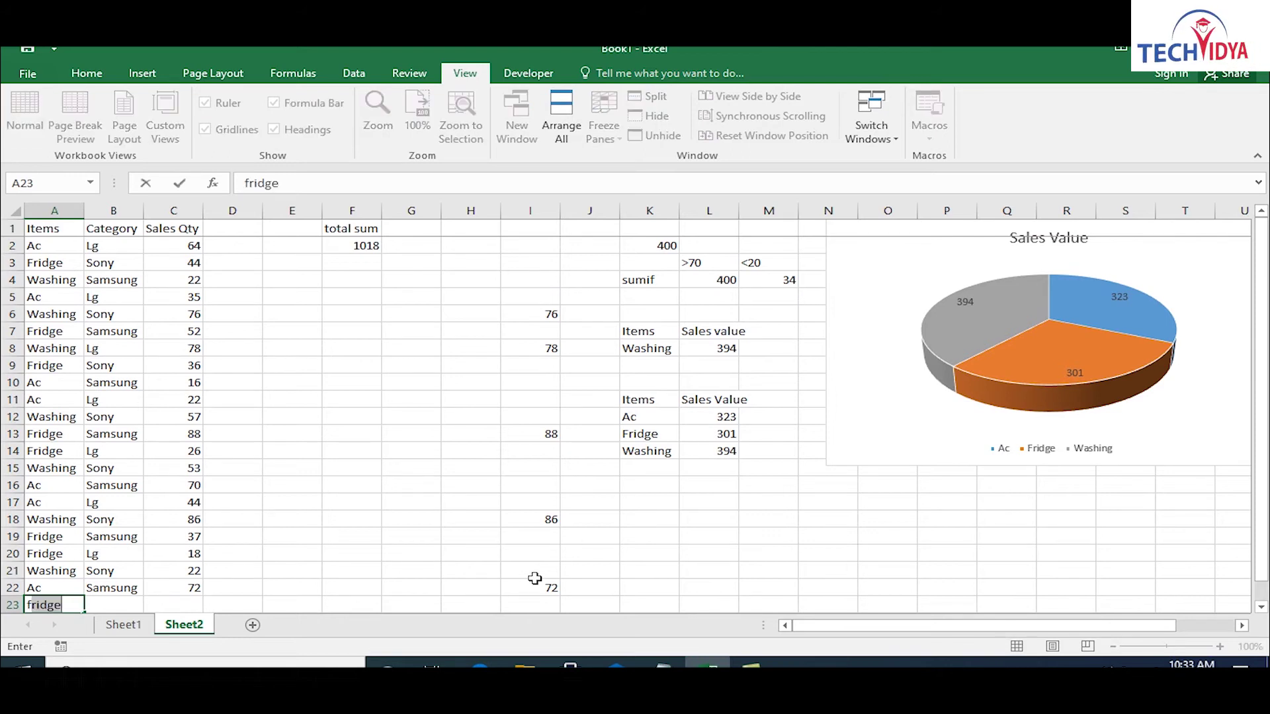
{"action": "key", "text": "Tab"}
{"action": "type", "text": "lg"}
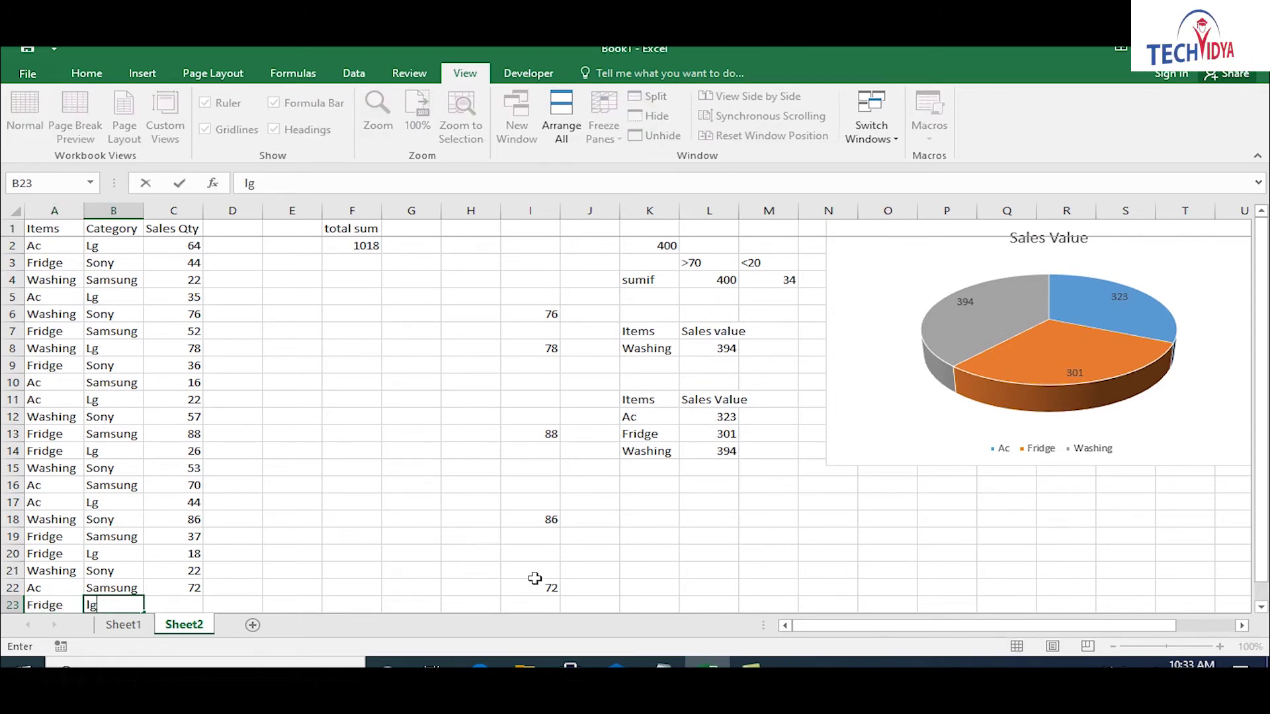
{"action": "key", "text": "Tab"}
{"action": "type", "text": "25"}
{"action": "key", "text": "Return"}
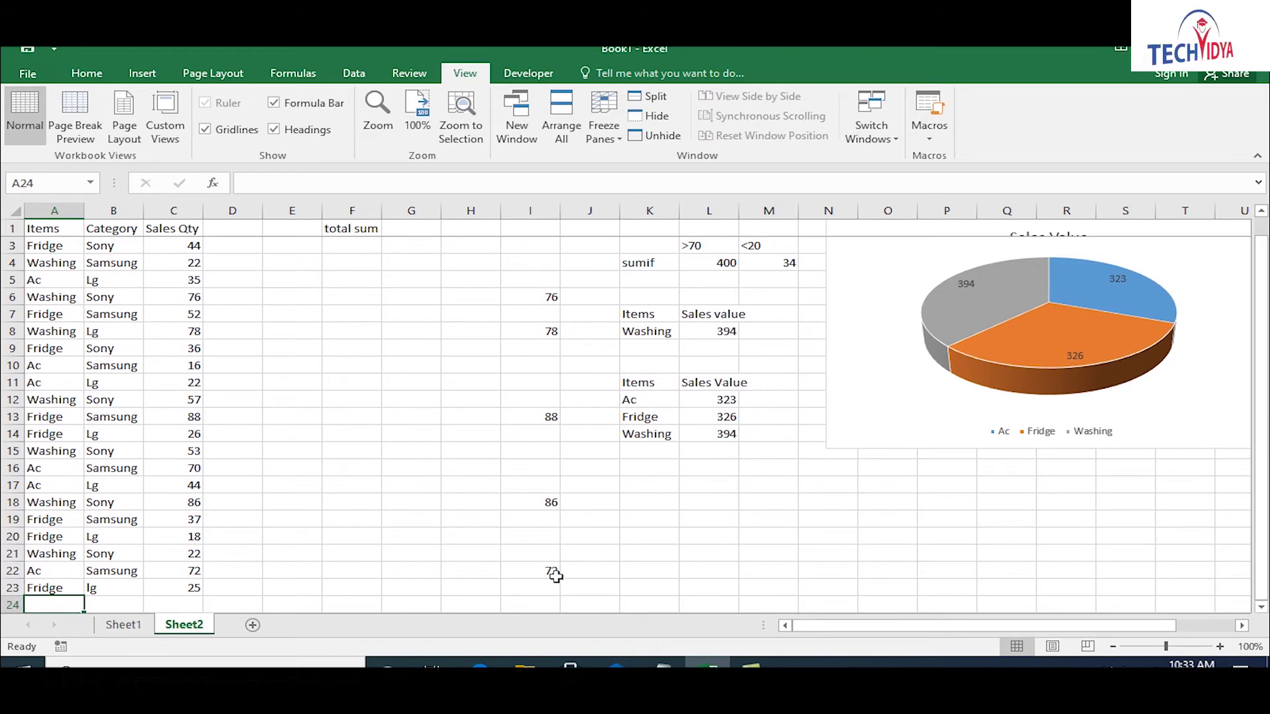
- Set the sales quantity of the new Fridge record in C23 to 100
{"action": "left_click", "coordinate": [159, 588]}
{"action": "type", "text": "100"}
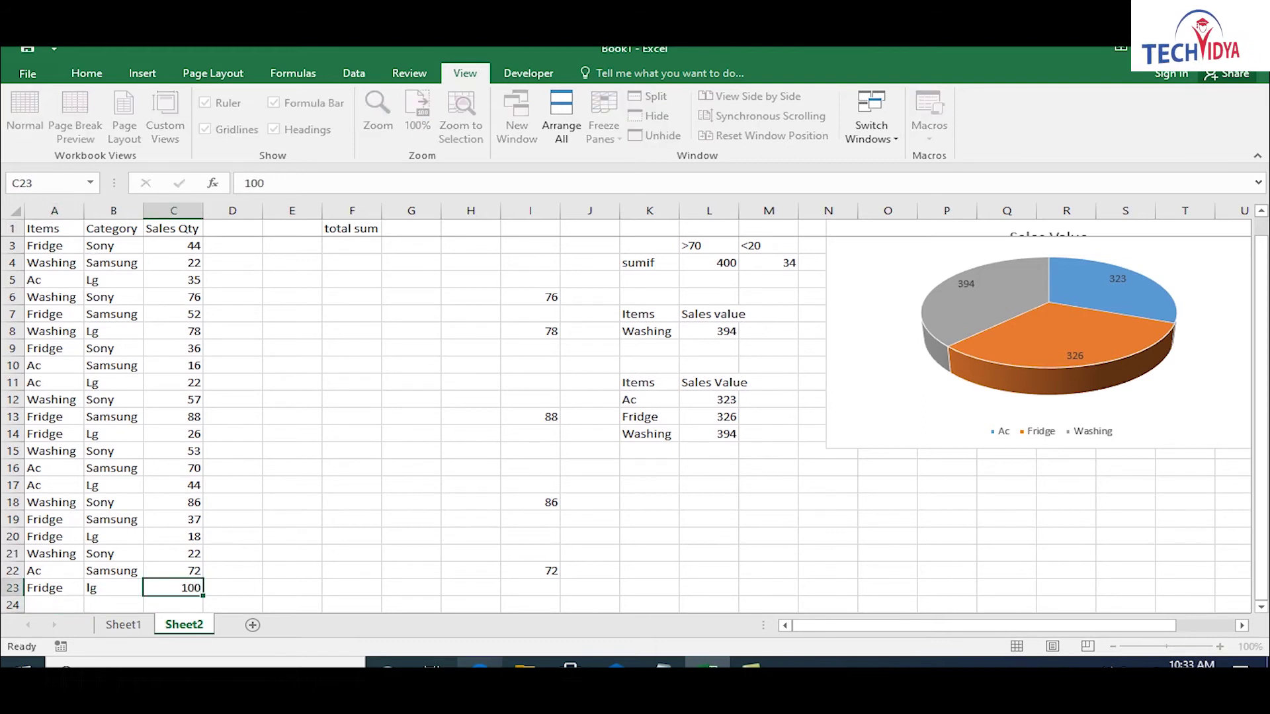
{"action": "key", "text": "Return"}
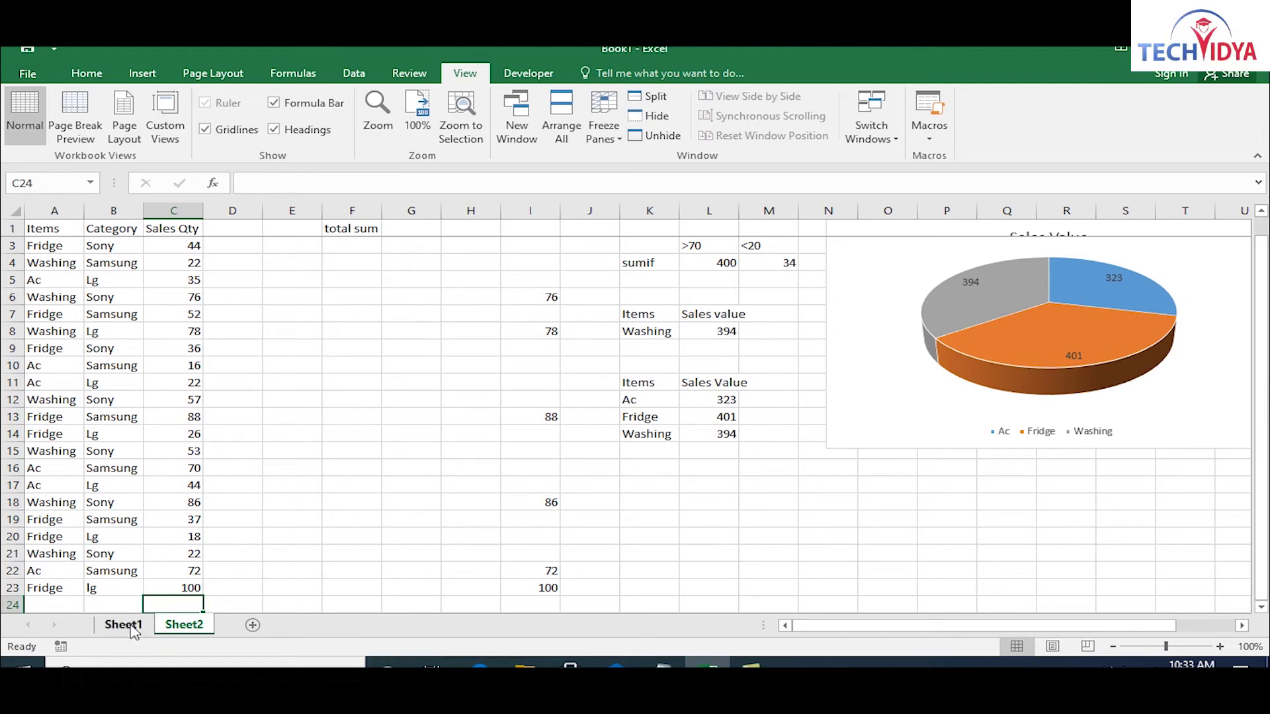
- Open the SUMIF formula in L12 to examine its range, criteria and sum range
{"action": "left_click", "coordinate": [118, 588]}
{"action": "left_click", "coordinate": [731, 400]}
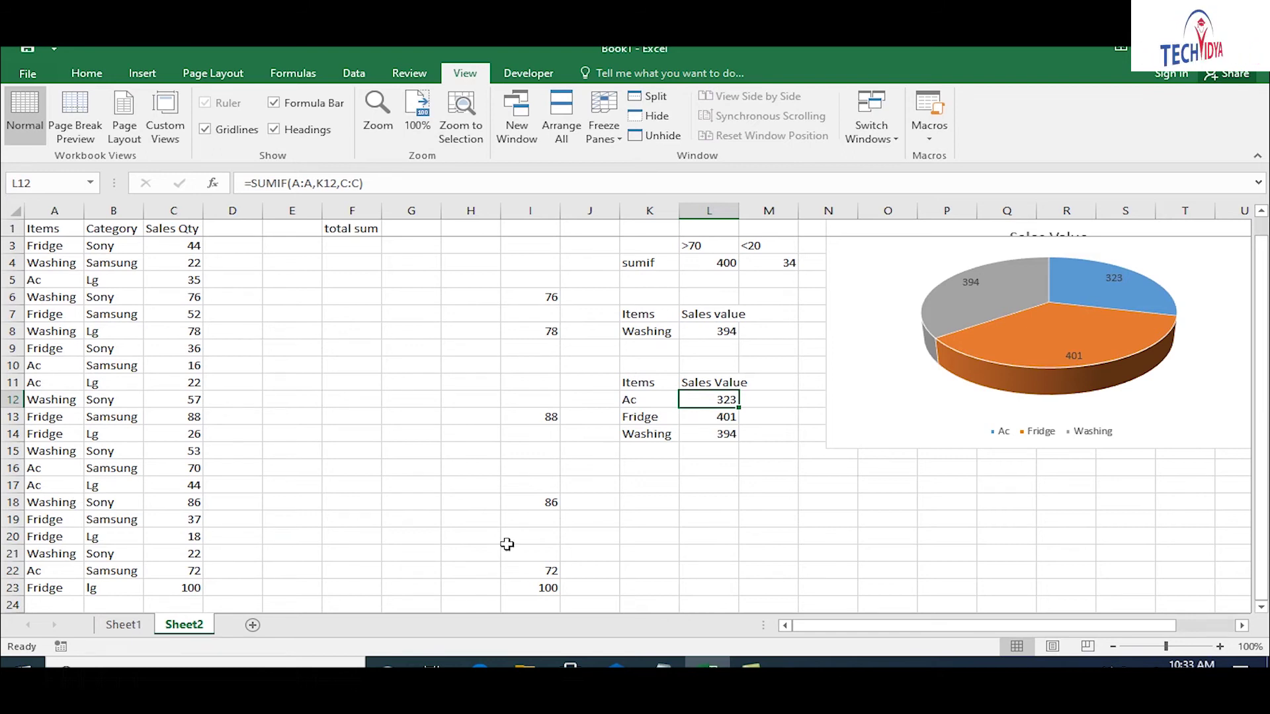
{"action": "double_click", "coordinate": [738, 404]}
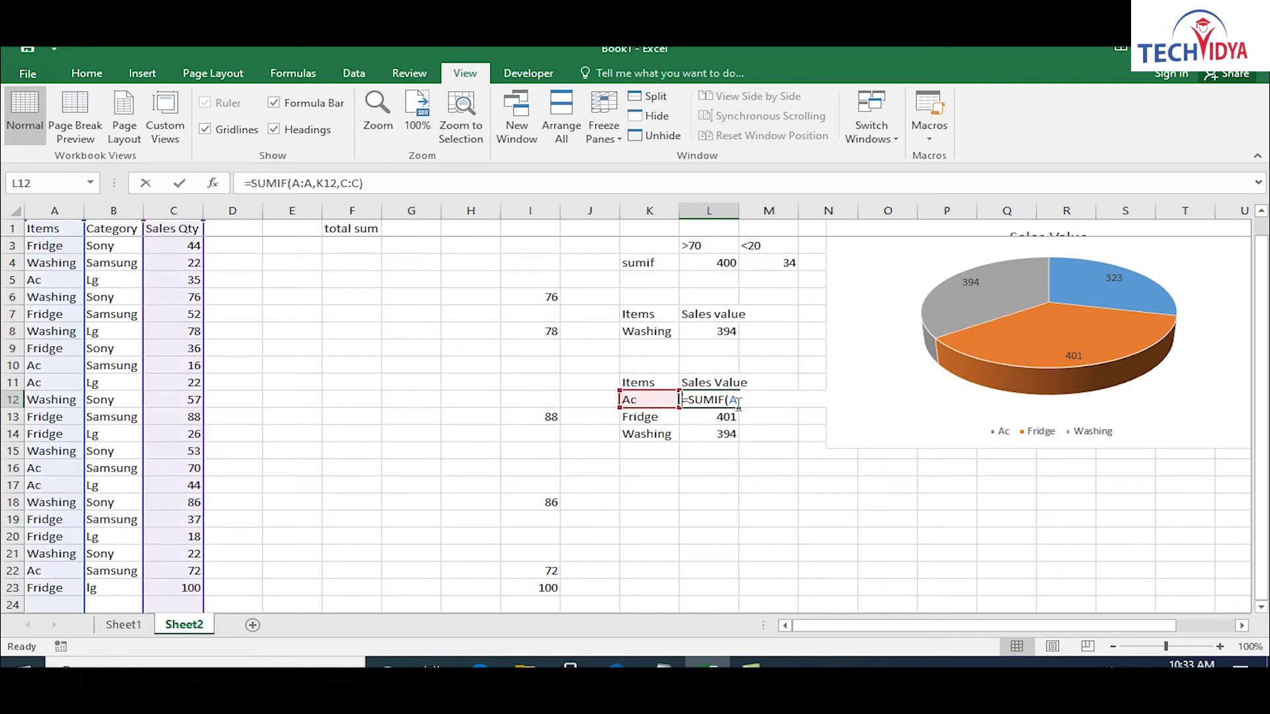
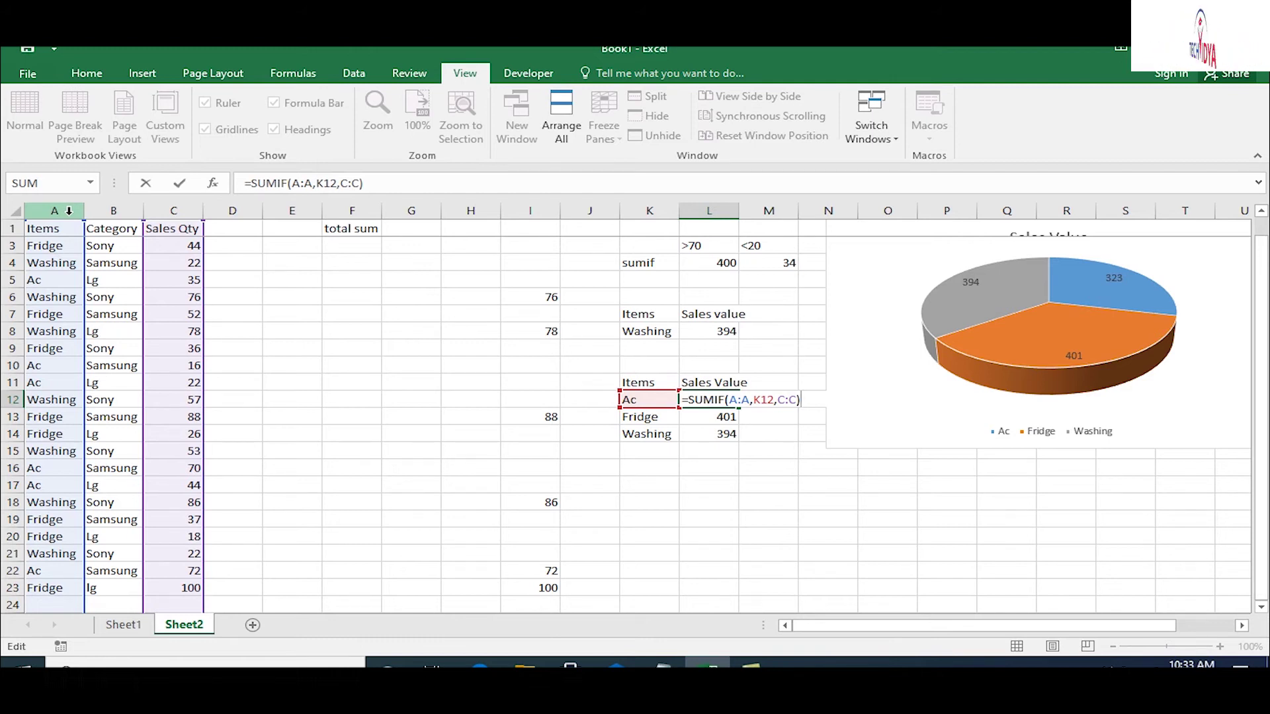
{"action": "key", "text": "Return"}
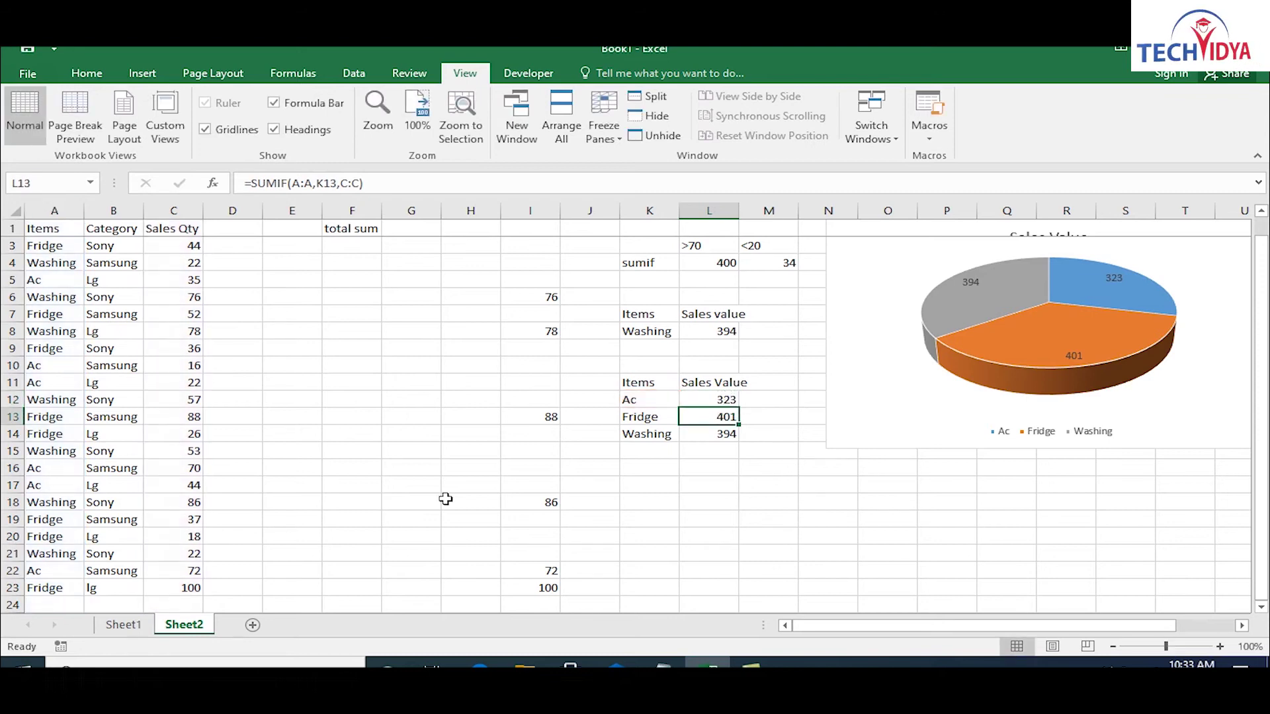
- Copy the sales table A1:C23 from Sheet2 and paste it at the start of a new sheet
{"action": "left_click", "coordinate": [1261, 210]}
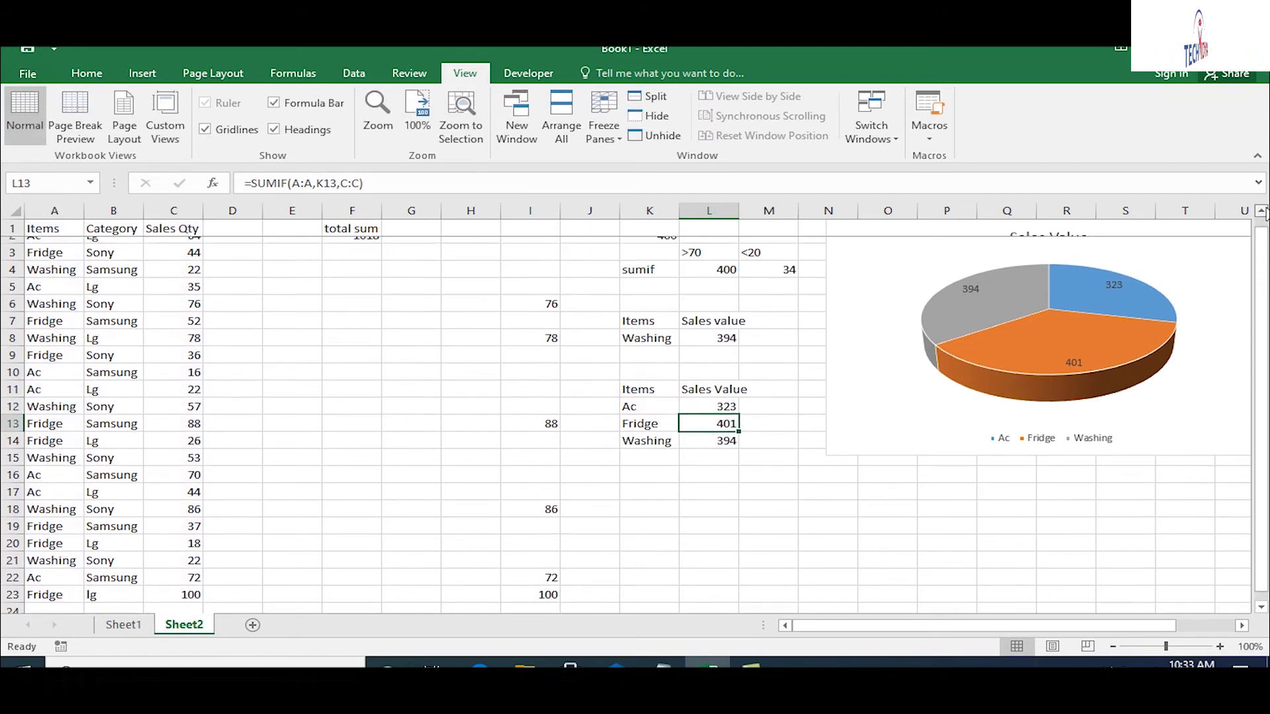
{"action": "left_click_drag", "start_coordinate": [47, 229], "coordinate": [193, 416]}
{"action": "key", "text": "ctrl+c"}
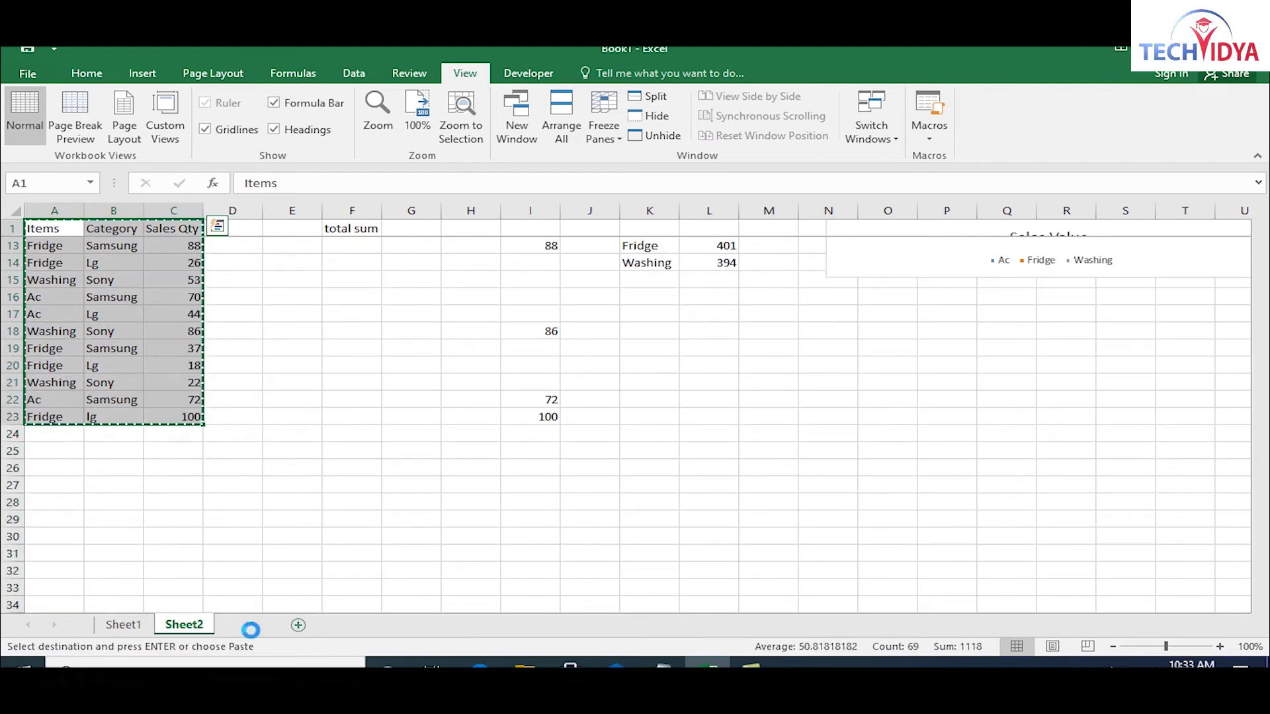
{"action": "left_click", "coordinate": [253, 625]}
{"action": "key", "text": "ctrl+v"}
- Enter the summary headings Items, Category and Sales Qty in G2:I2 of the new sheet
{"action": "left_click", "coordinate": [432, 247]}
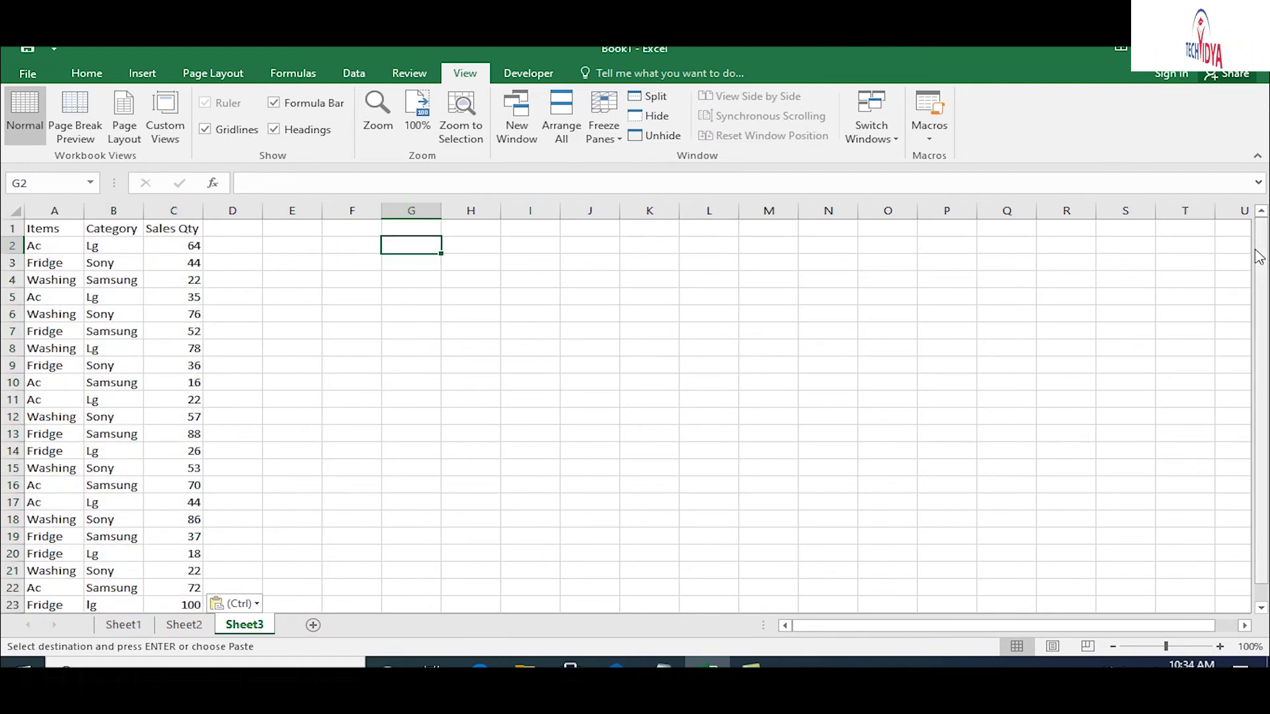
{"action": "type", "text": "It"}
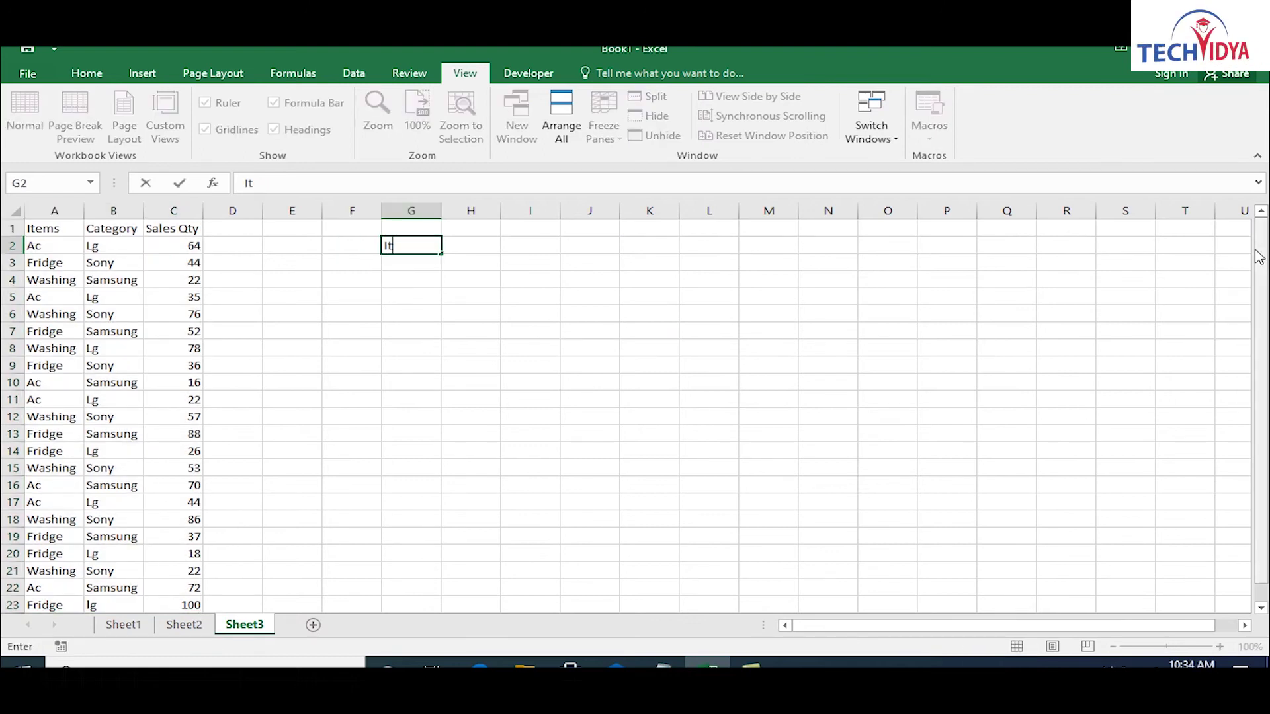
{"action": "type", "text": "ems"}
{"action": "key", "text": "Tab"}
{"action": "type", "text": "Category"}
{"action": "key", "text": "Tab"}
{"action": "type", "text": "S"}
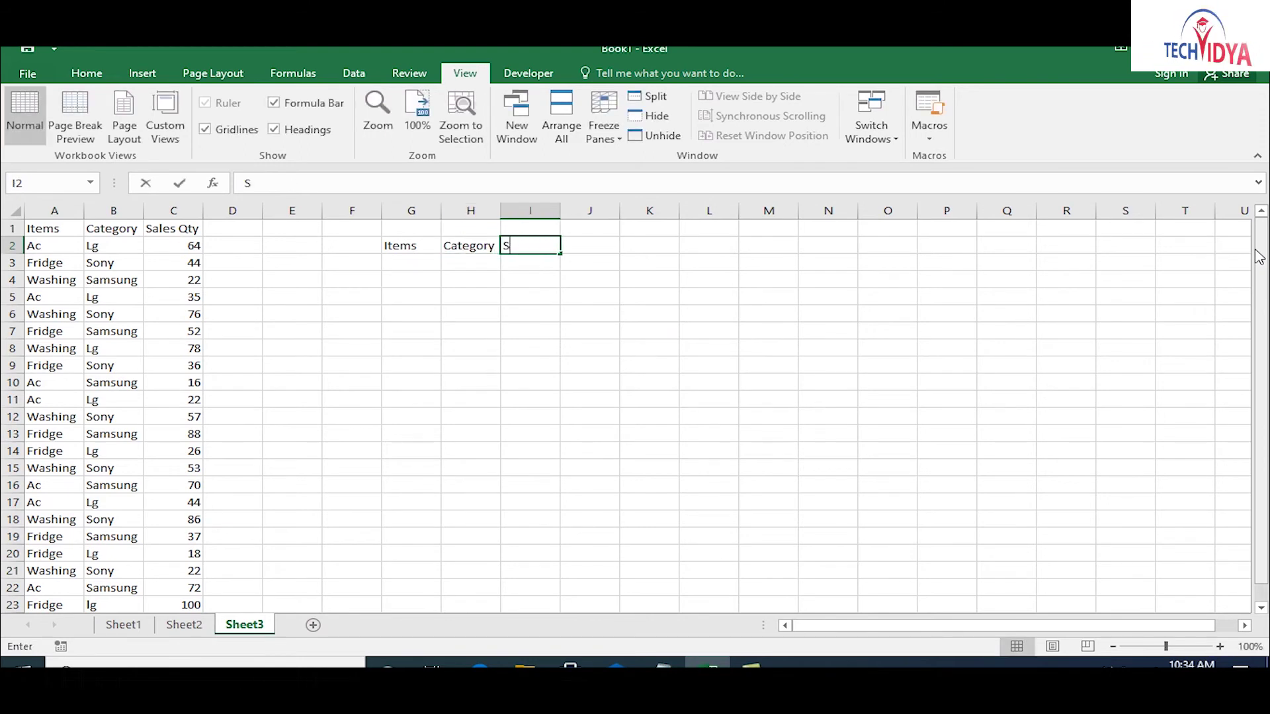
{"action": "type", "text": "ales Qty"}
{"action": "key", "text": "Return"}
{"action": "key", "text": "Tab"}
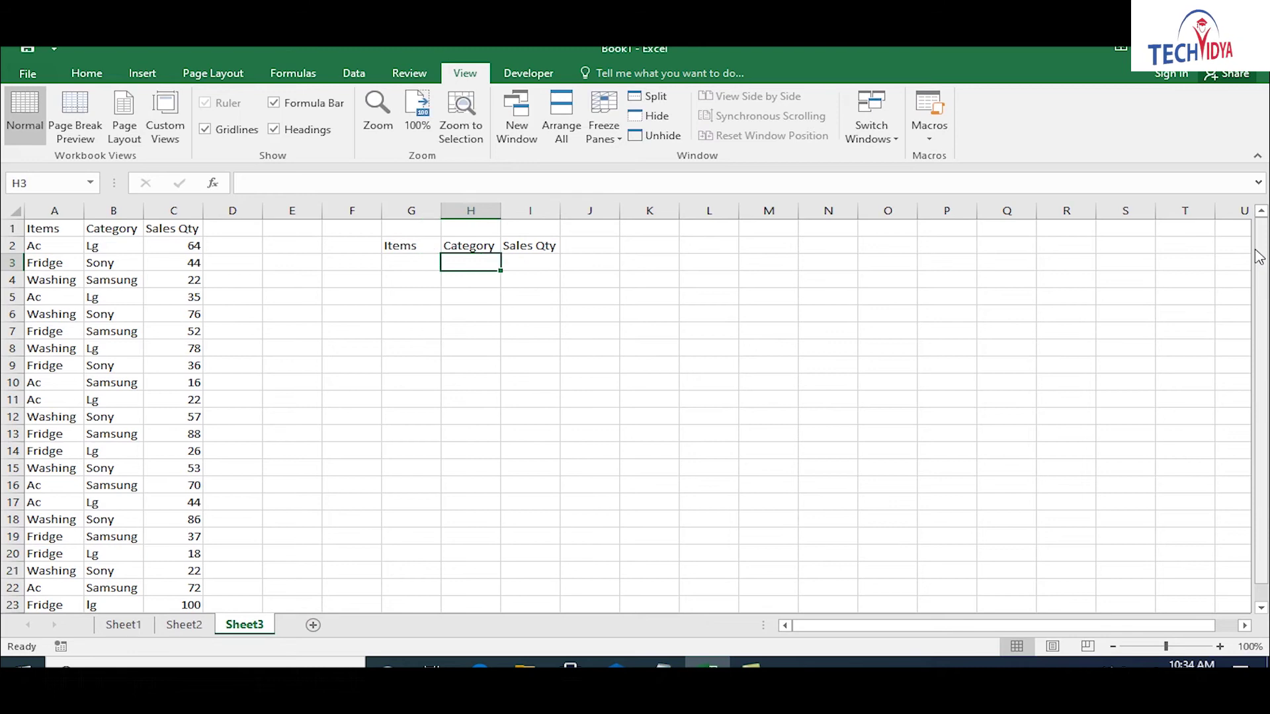
{"action": "key", "text": "Tab"}
{"action": "type", "text": "=sumifs"}
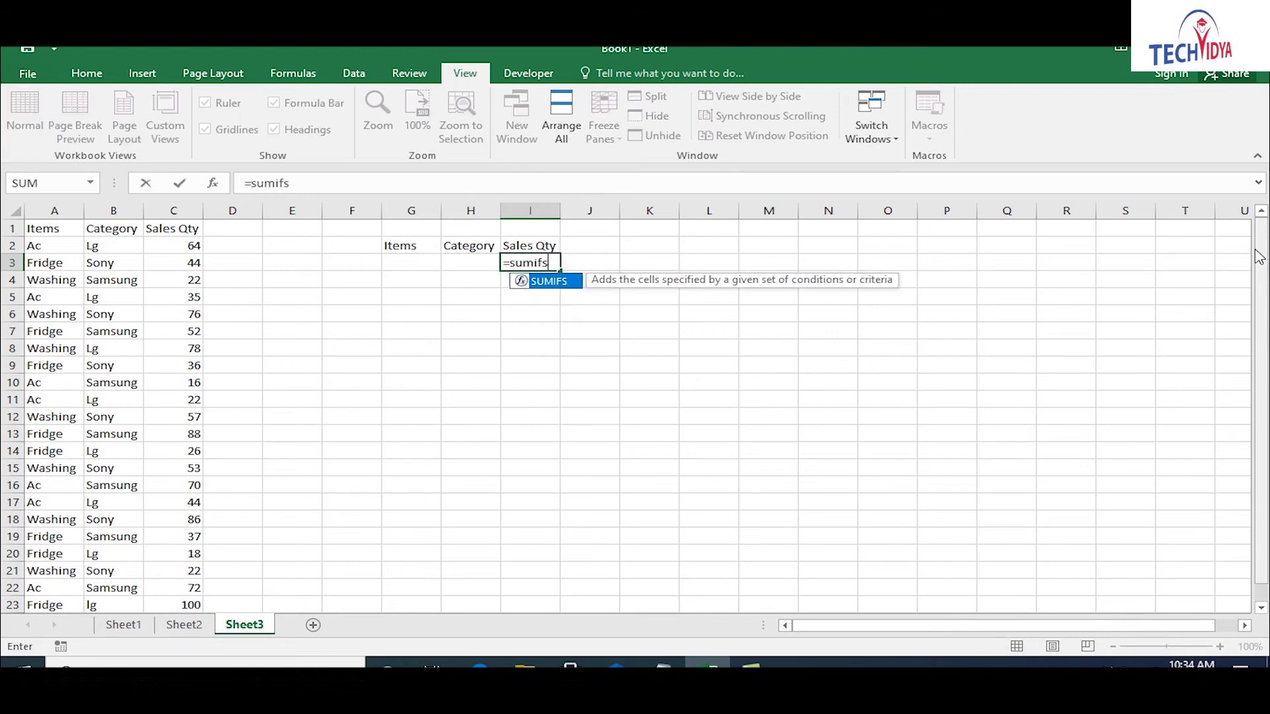
{"action": "key", "text": "Tab"}
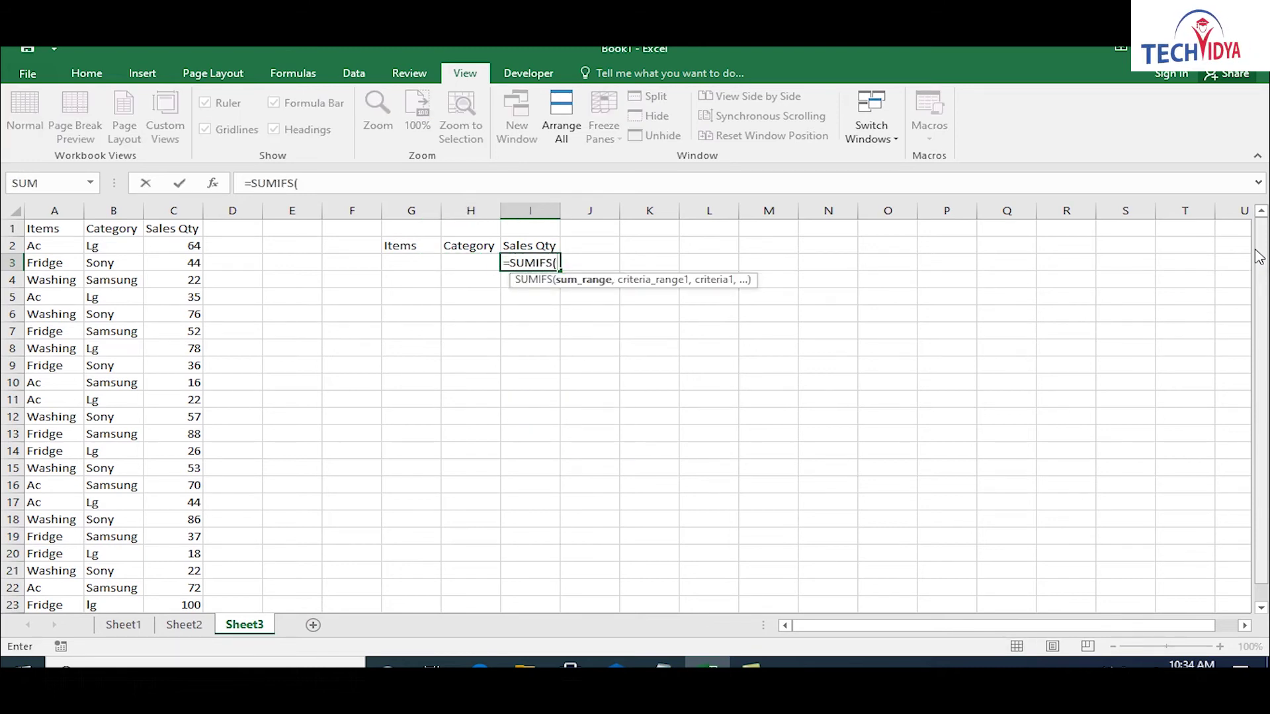
{"action": "key", "text": "Escape"}
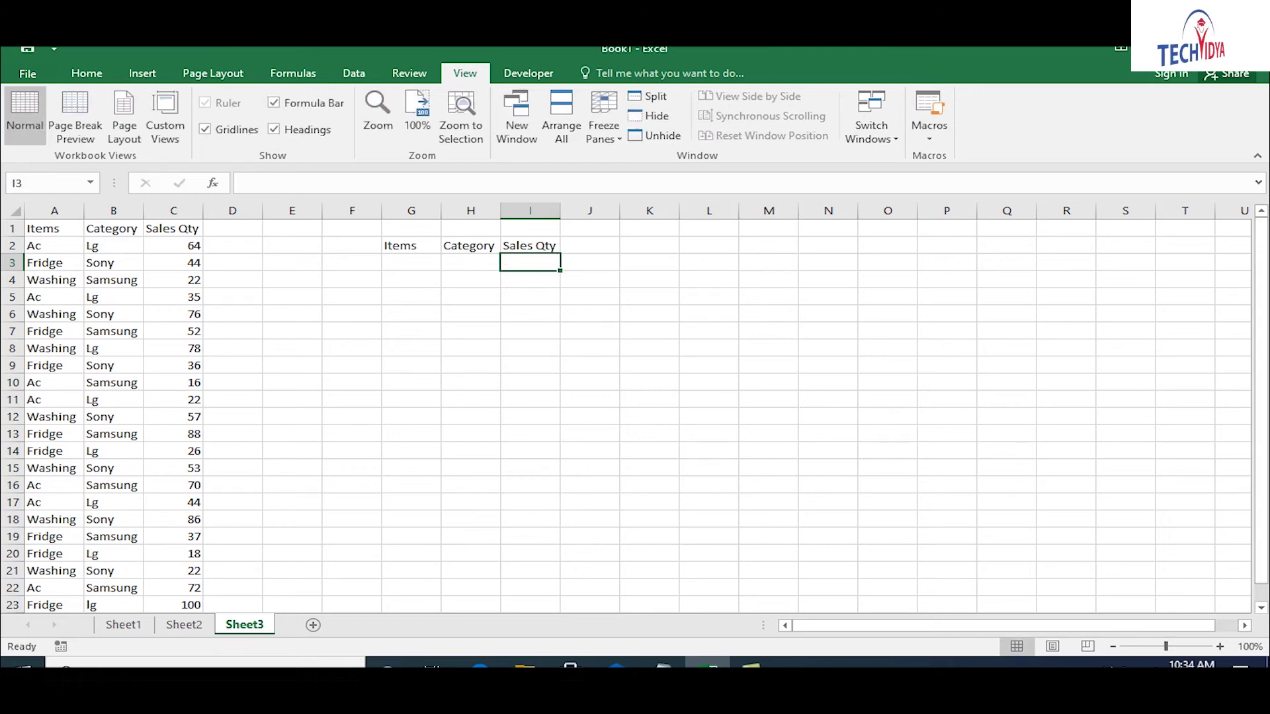
- Return to Sheet2 and enter the wildcard formula =SUMIF(A2:A23,"*A",C:C) in cell F6
{"action": "left_click", "coordinate": [185, 625]}
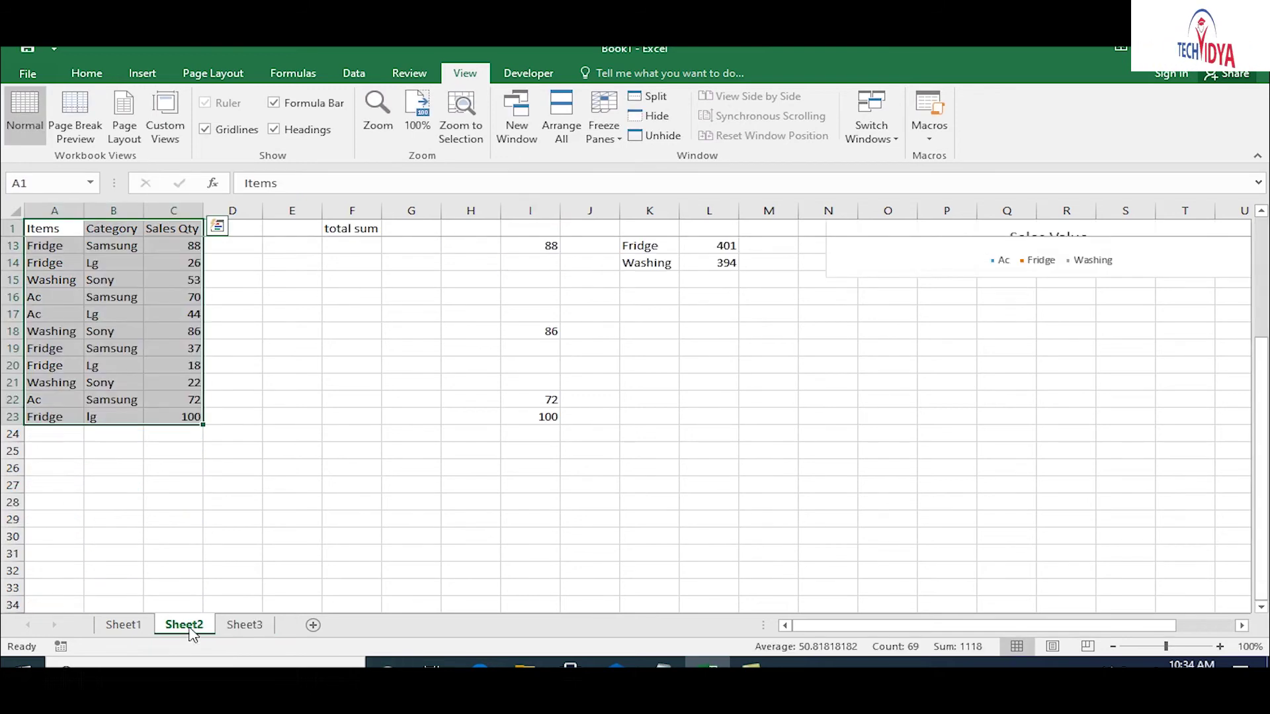
{"action": "scroll", "coordinate": [1267, 278], "scroll_direction": "up", "scroll_amount": 4}
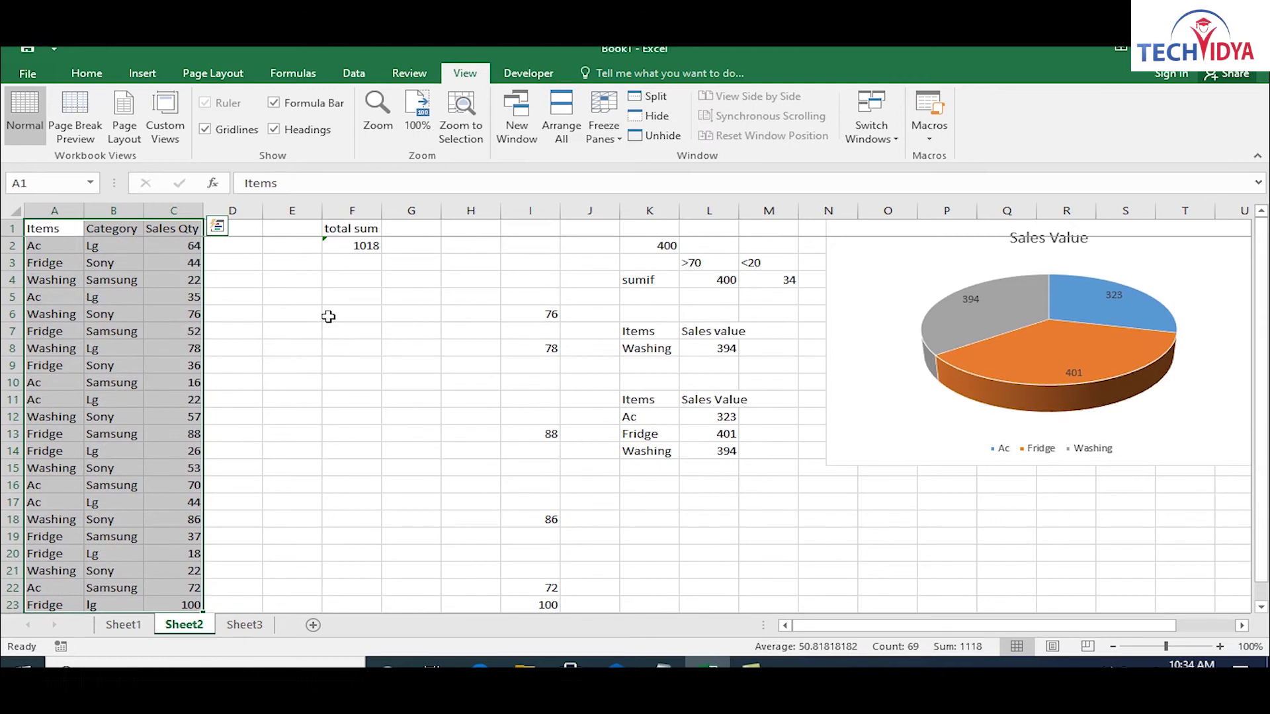
{"action": "left_click", "coordinate": [405, 284]}
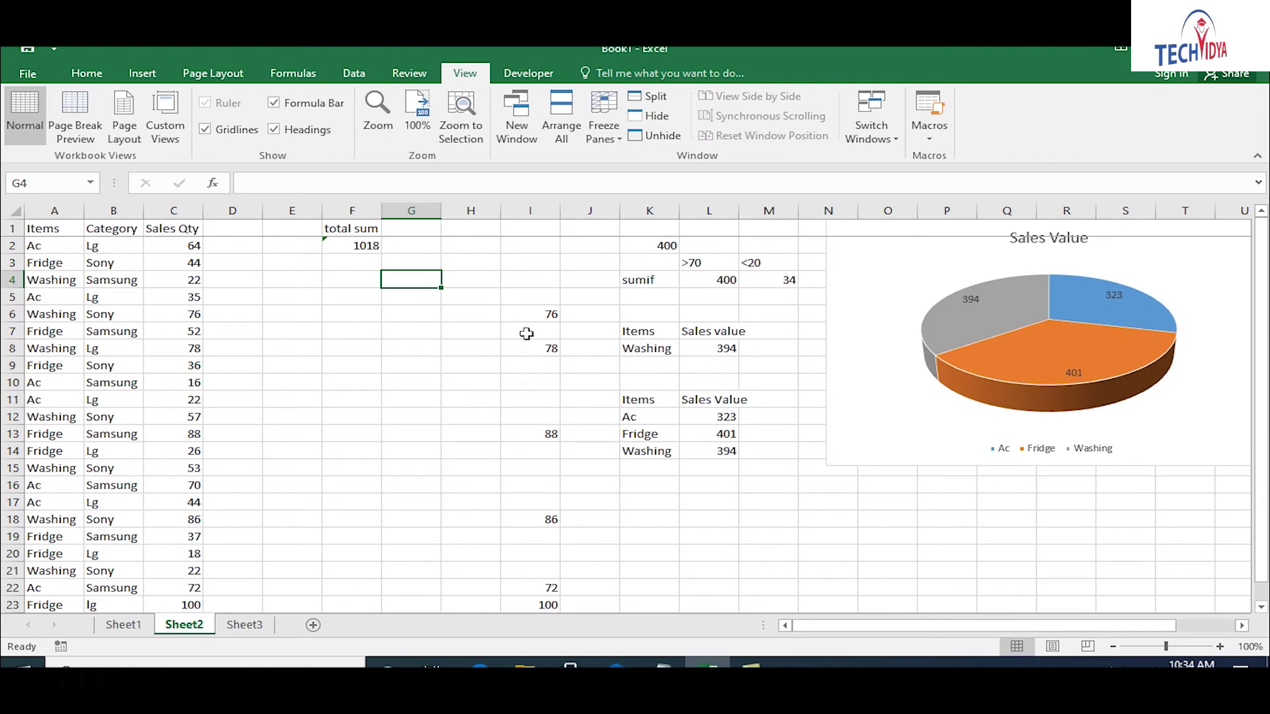
{"action": "left_click", "coordinate": [336, 319]}
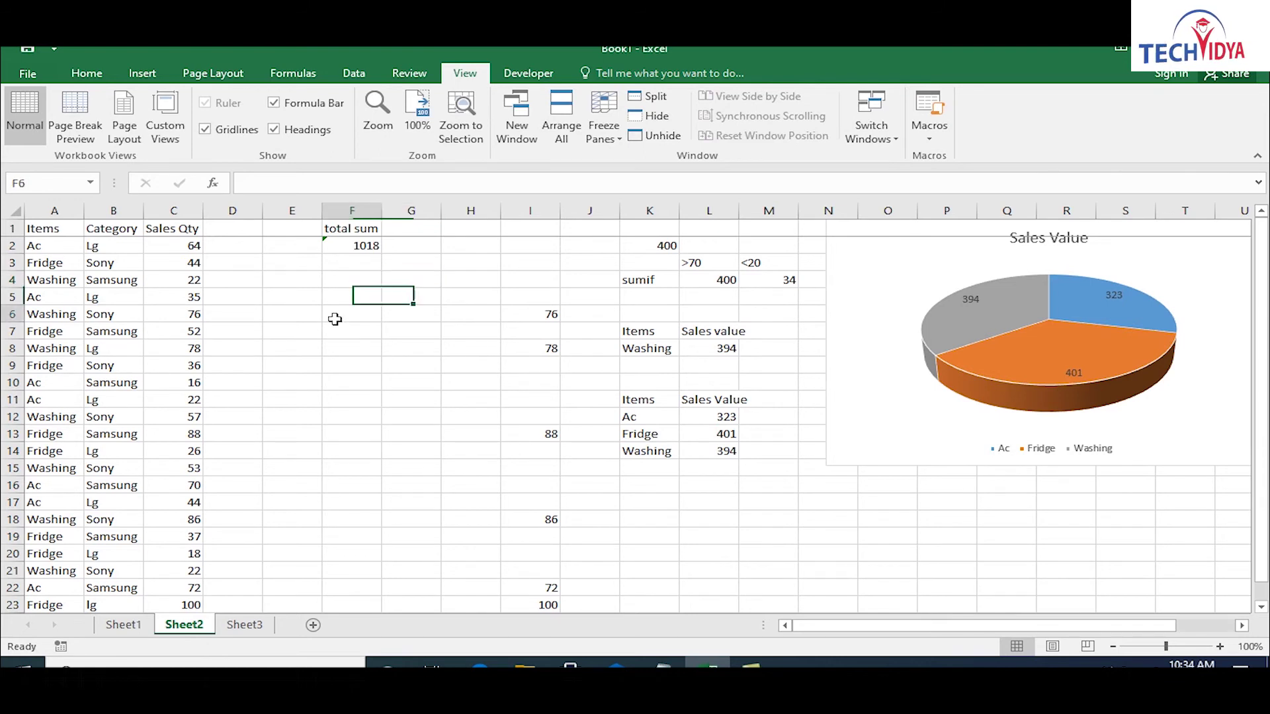
{"action": "type", "text": "=sumif"}
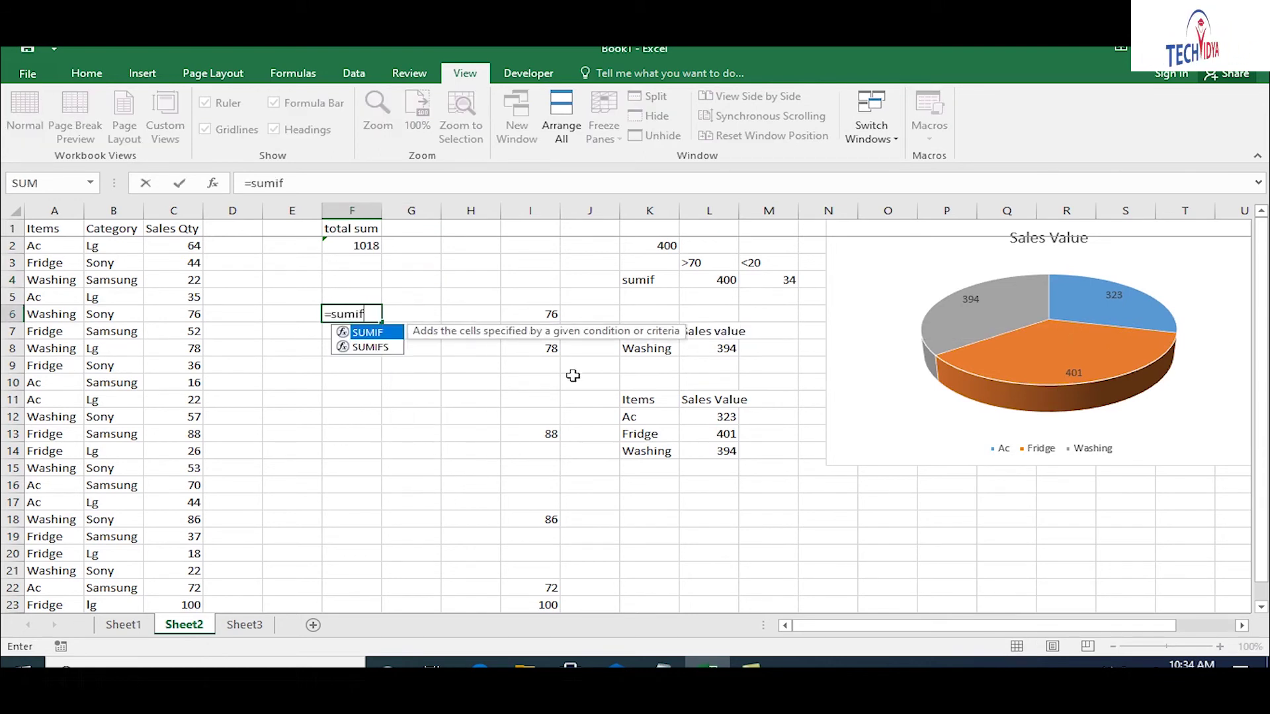
{"action": "type", "text": "("}
{"action": "key", "text": "Left"}
{"action": "key", "text": "Left"}
{"action": "key", "text": "Left"}
{"action": "key", "text": "Left"}
{"action": "key", "text": "Left"}
{"action": "key", "text": "Up"}
{"action": "key", "text": "Up"}
{"action": "key", "text": "Up"}
{"action": "key", "text": "Up"}
{"action": "key", "text": "ctrl+shift+Down"}
{"action": "type", "text": ","}
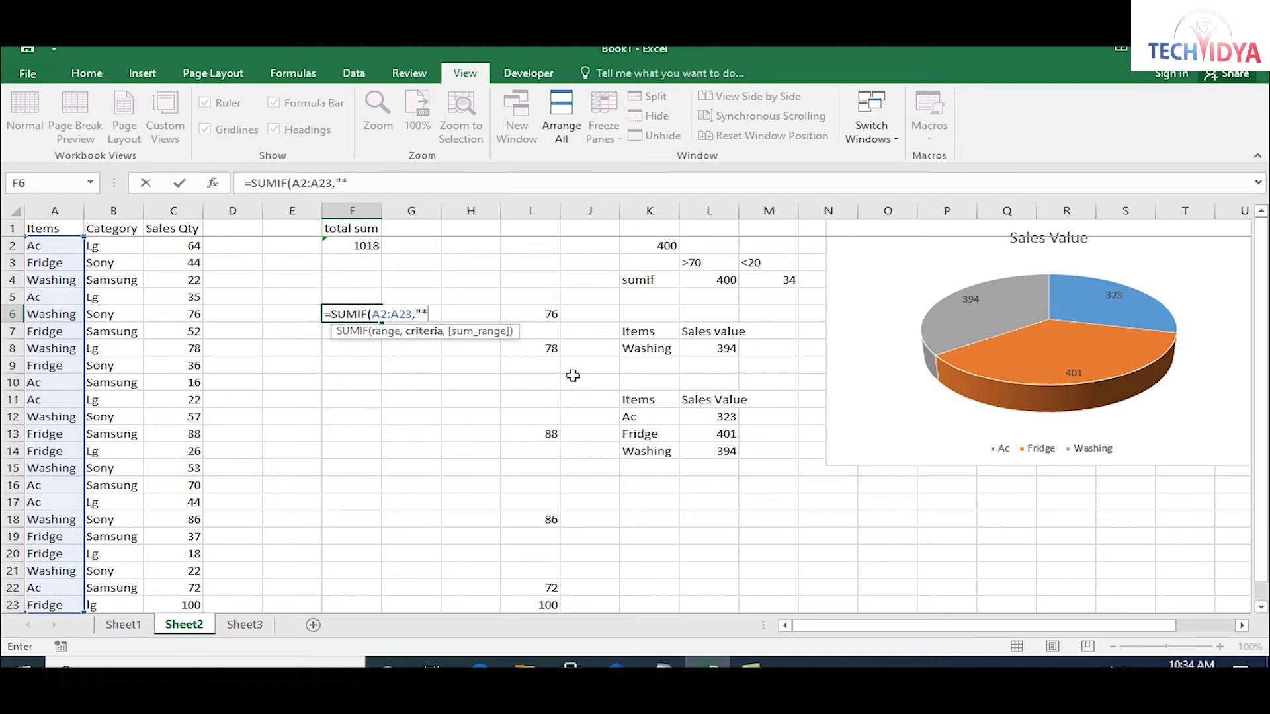
{"action": "type", "text": "\"*A\","}
{"action": "scroll", "coordinate": [320, 263], "scroll_direction": "down", "scroll_amount": 1}
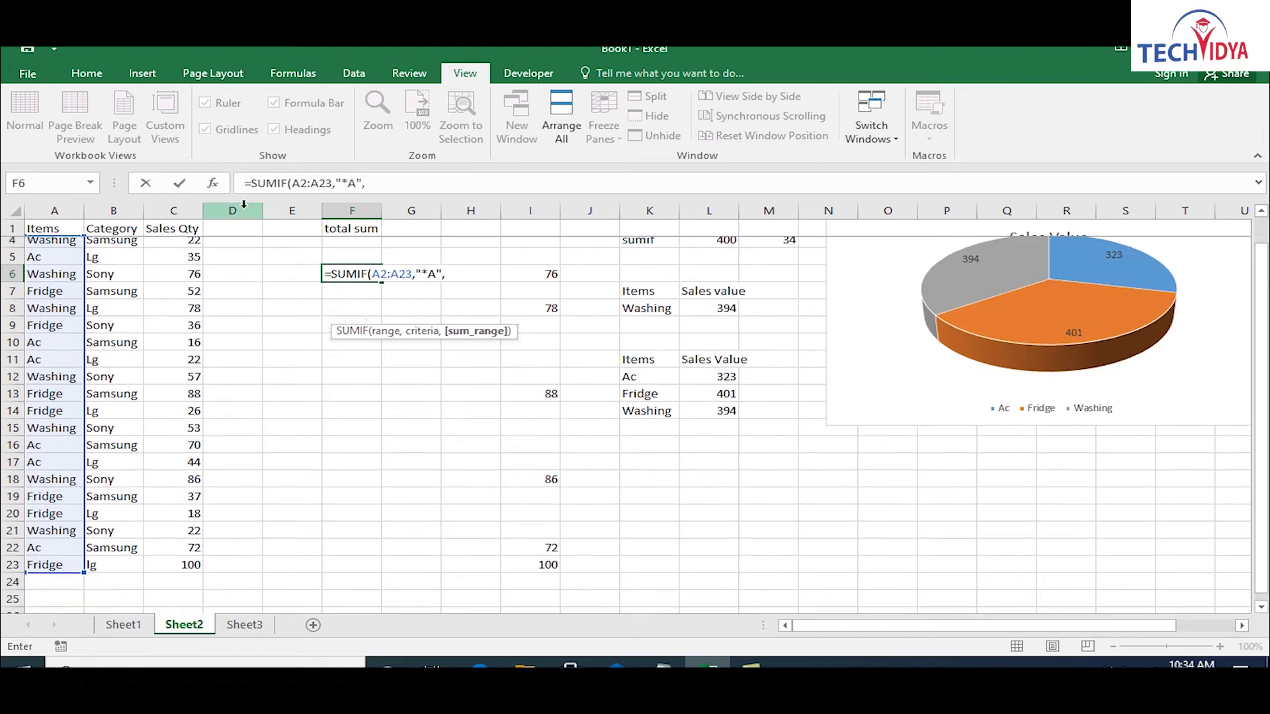
{"action": "left_click", "coordinate": [171, 212]}
{"action": "key", "text": "Return"}
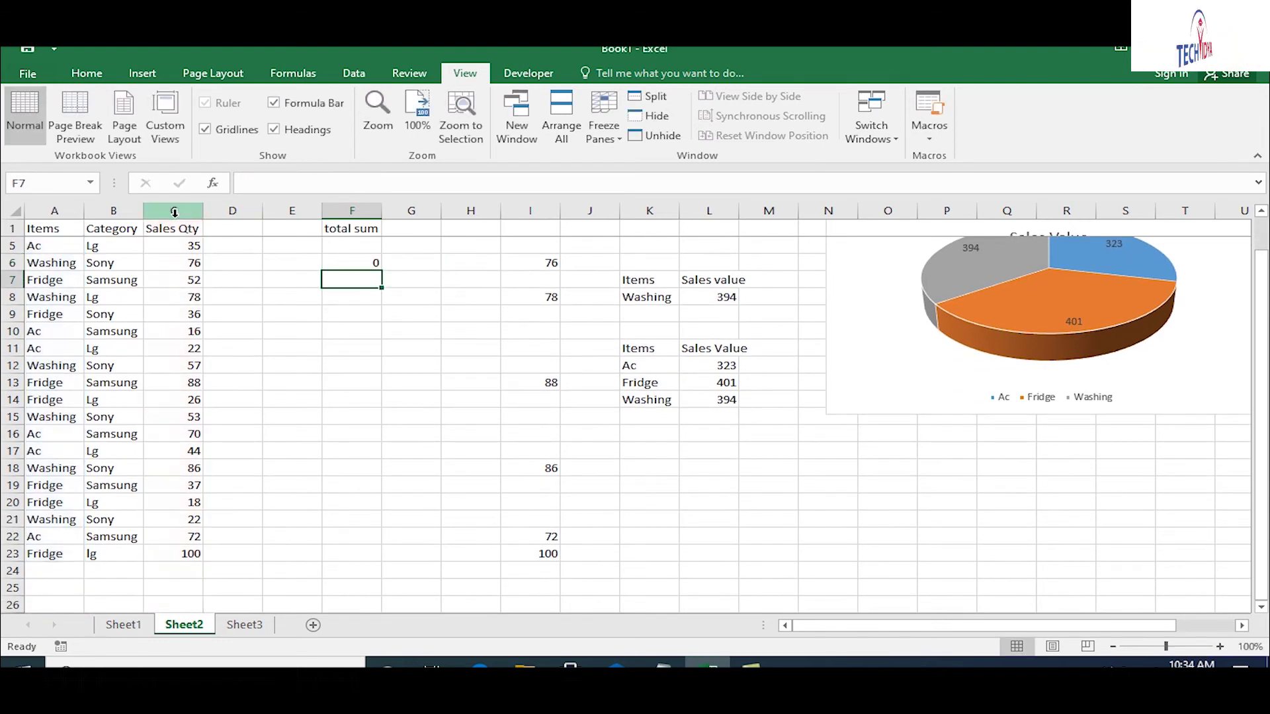
- Change the SUMIF criterion in F6 to "*A*" so it matches items containing an A anywhere
{"action": "scroll", "coordinate": [1262, 231], "scroll_direction": "up", "scroll_amount": 1}
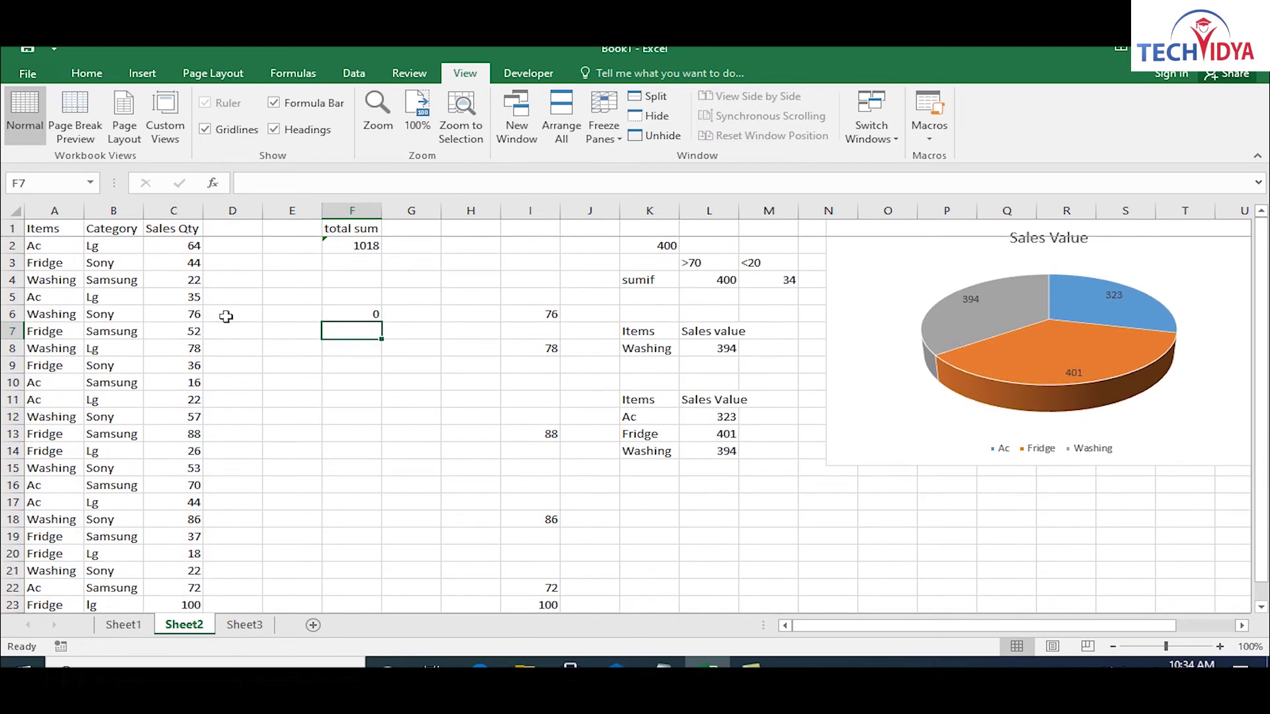
{"action": "left_click", "coordinate": [357, 316]}
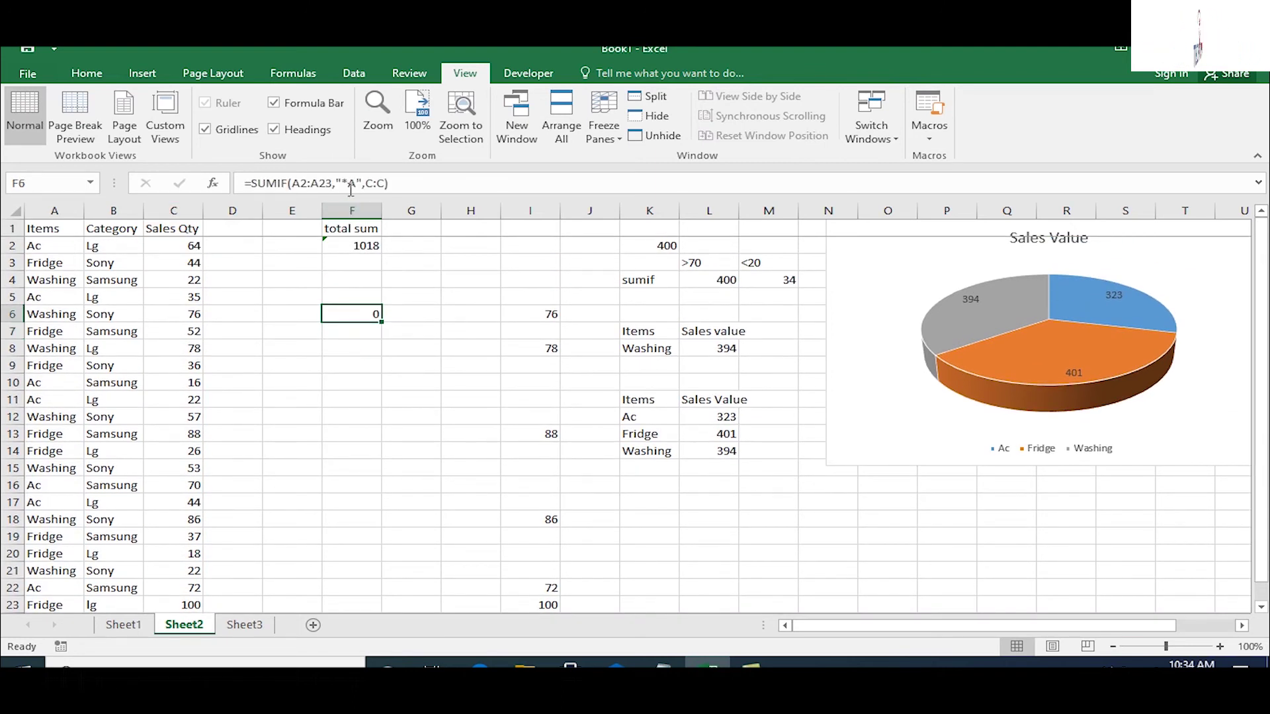
{"action": "left_click", "coordinate": [355, 185]}
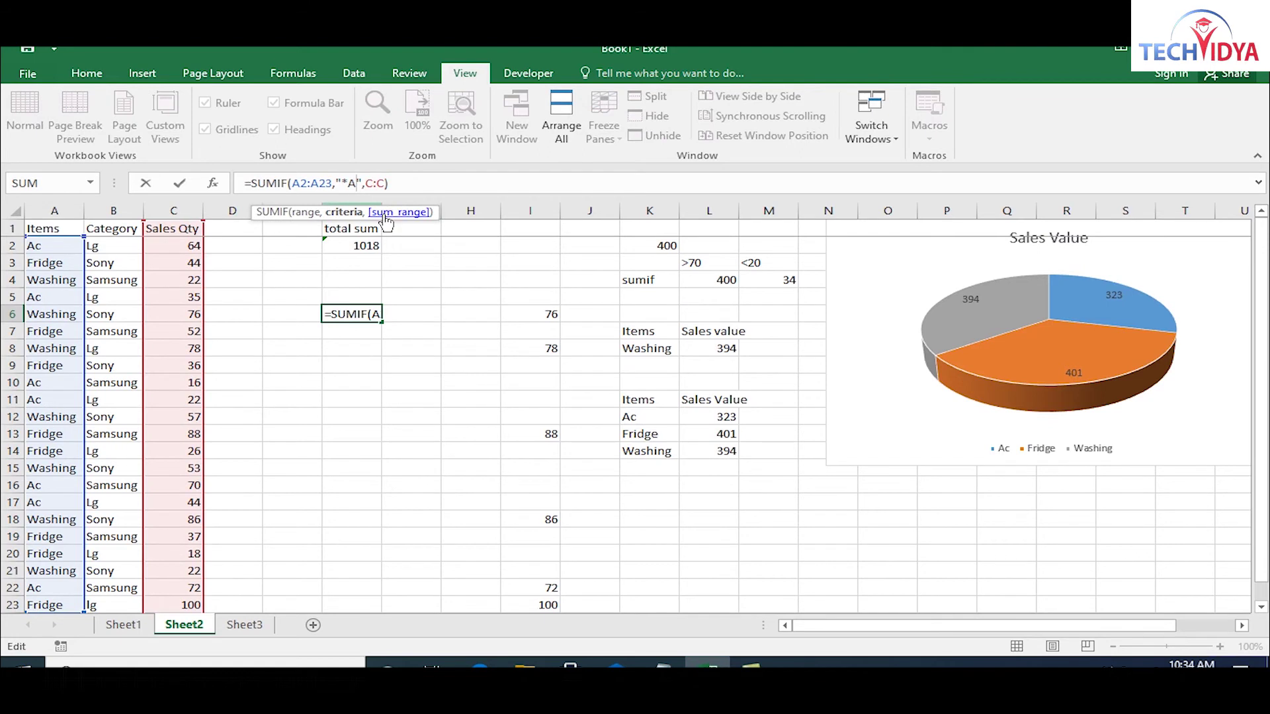
{"action": "type", "text": "*"}
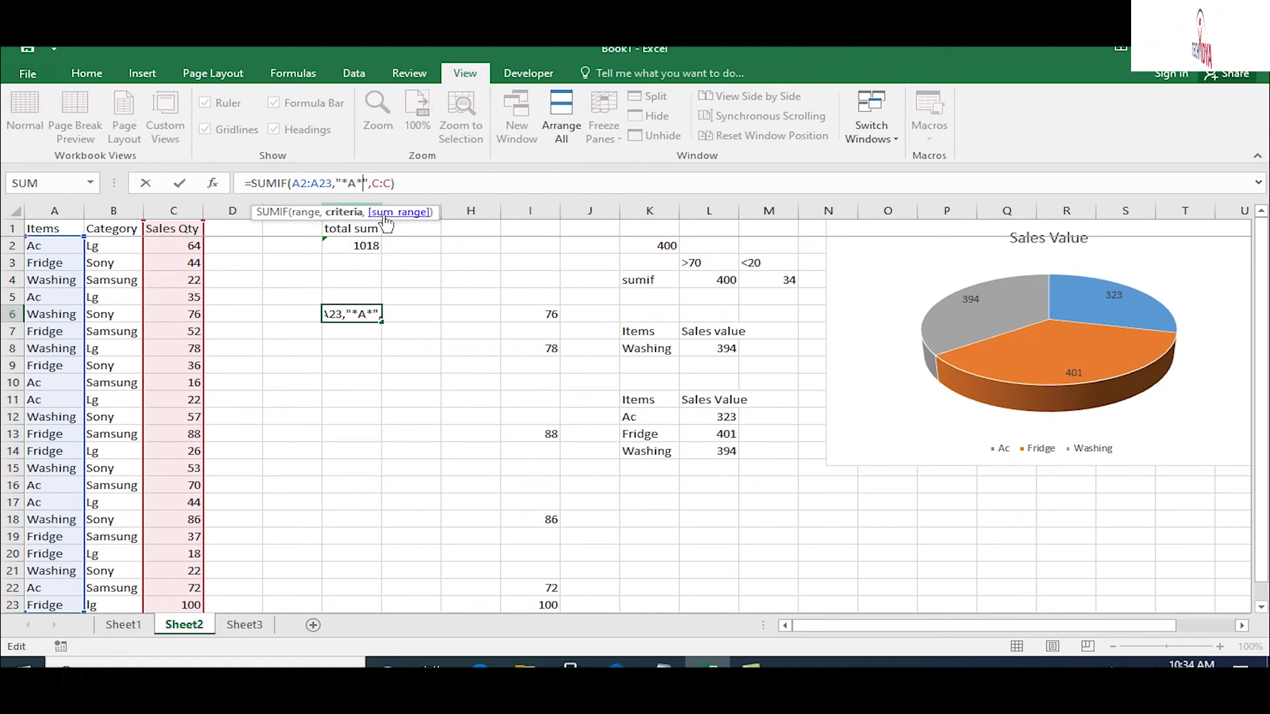
{"action": "key", "text": "Return"}
{"action": "key", "text": "Up"}
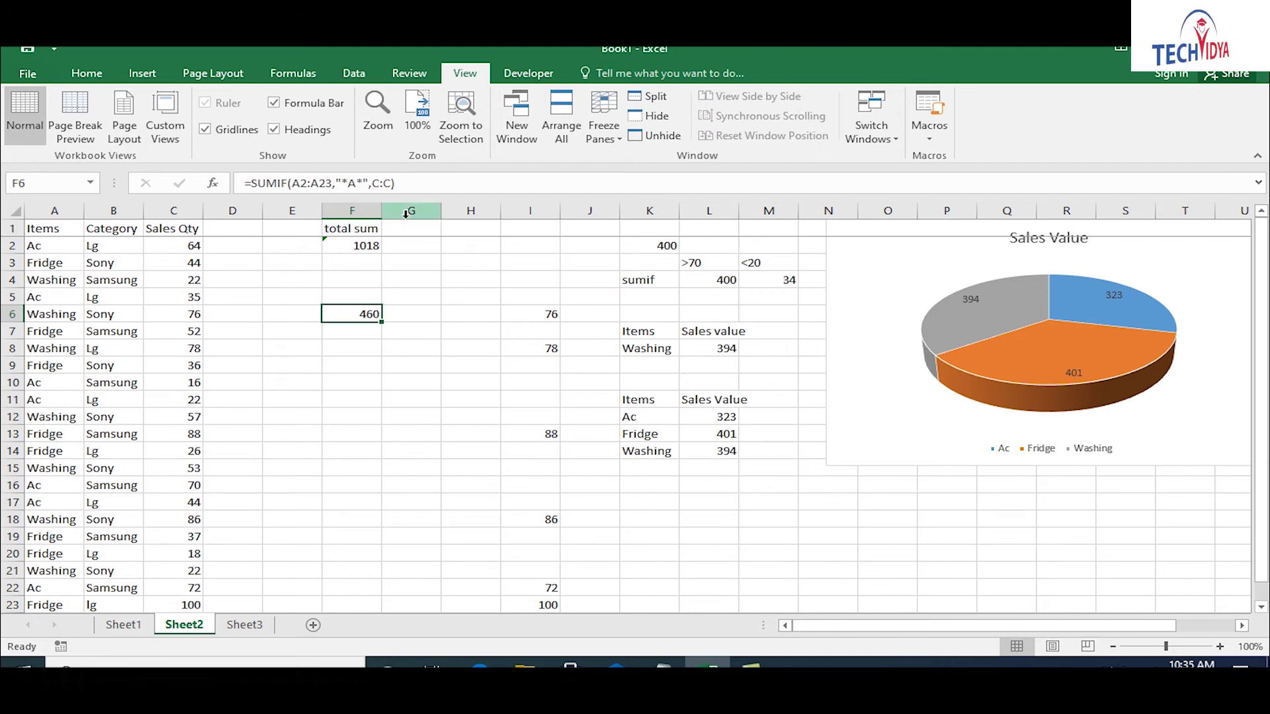
- Find "fridge" on Sheet2 and replace every occurrence with "frideg"
{"action": "left_click", "coordinate": [63, 437]}
{"action": "key", "text": "ctrl+f"}
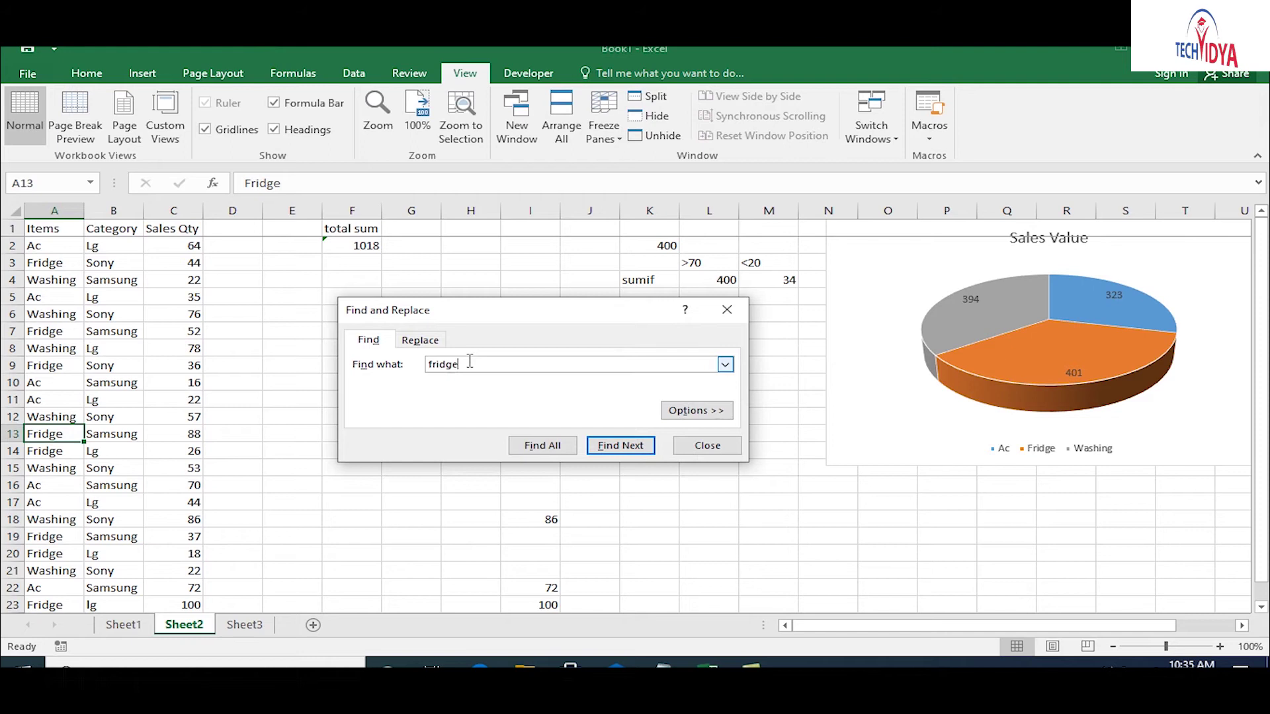
{"action": "left_click", "coordinate": [620, 445]}
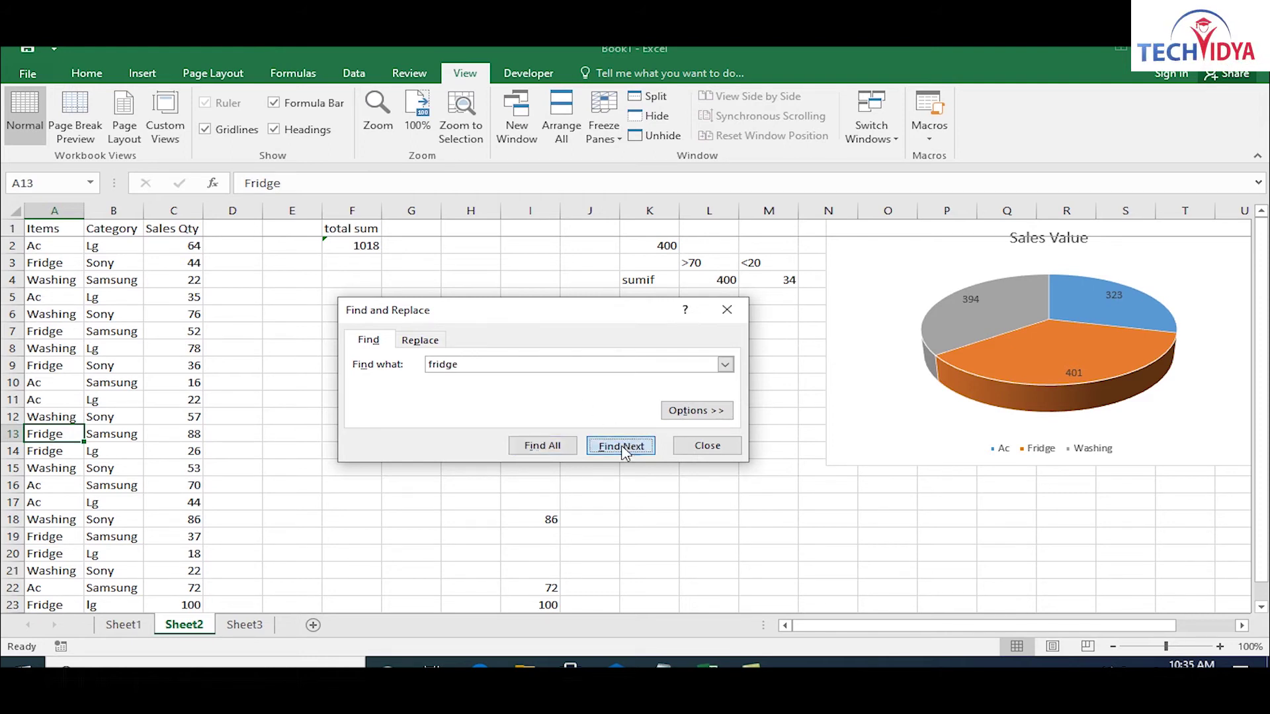
{"action": "left_click", "coordinate": [431, 291]}
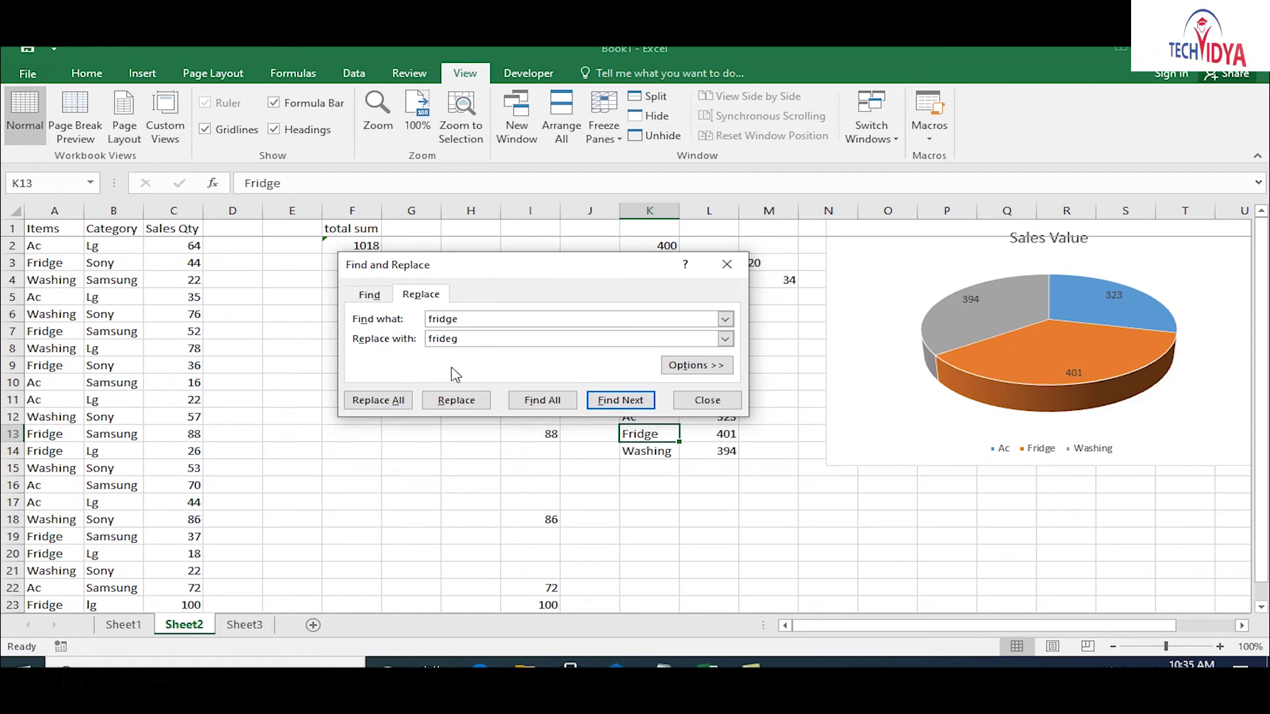
{"action": "left_click", "coordinate": [378, 400]}
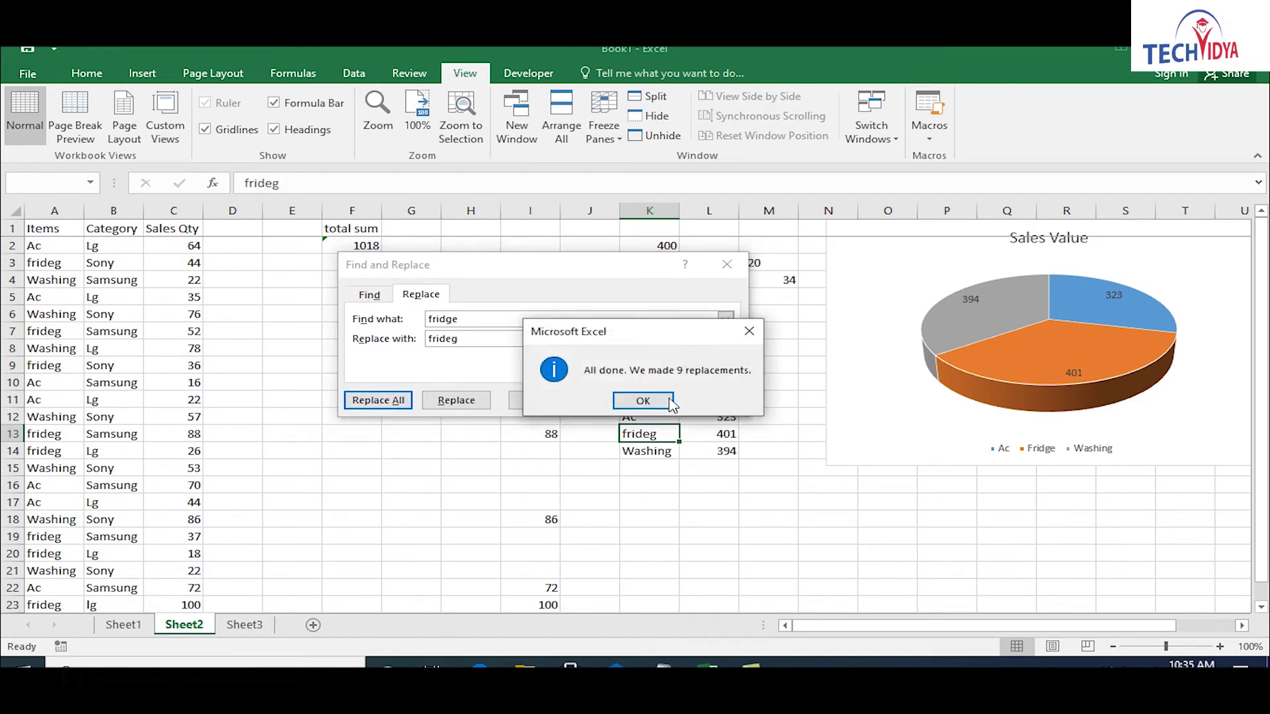
{"action": "left_click", "coordinate": [643, 400]}
{"action": "left_click", "coordinate": [707, 400]}
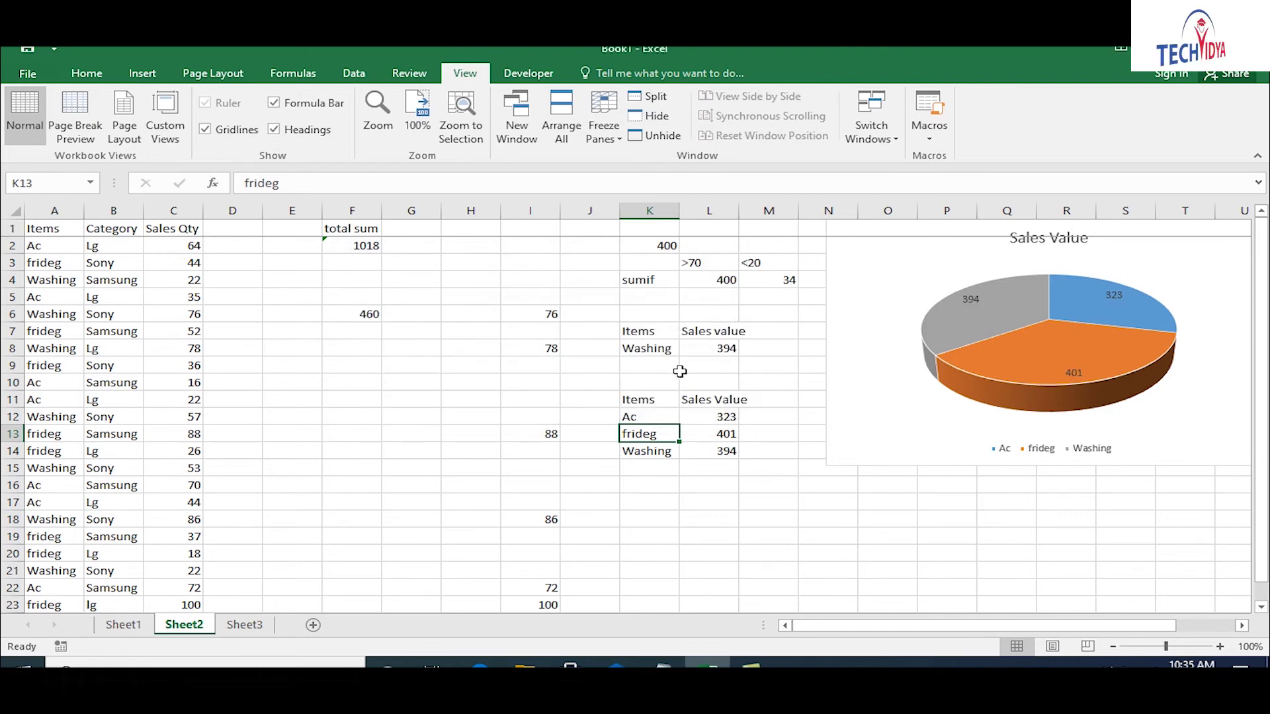
- Change the SUMIF criterion in F6 to "*g*" and compare its result with the sum of L13:L14
{"action": "left_click_drag", "start_coordinate": [1259, 439], "coordinate": [1259, 378]}
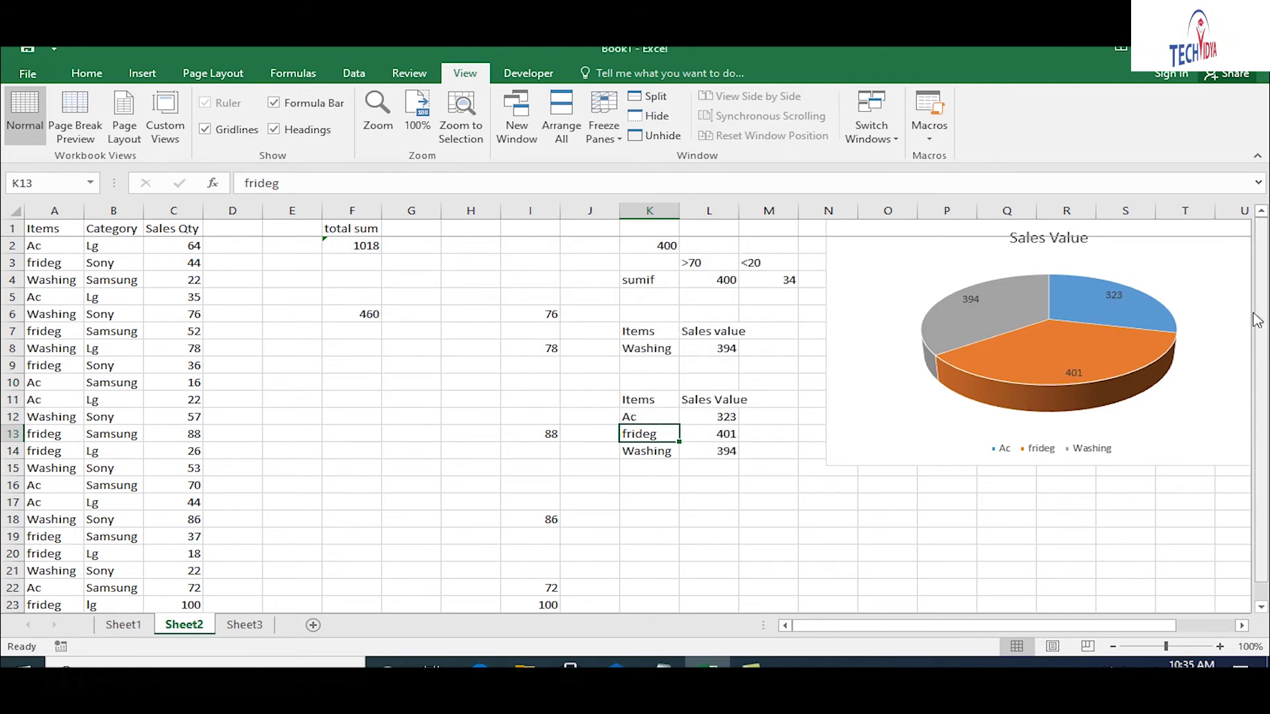
{"action": "left_click", "coordinate": [349, 314]}
{"action": "left_click", "coordinate": [358, 182]}
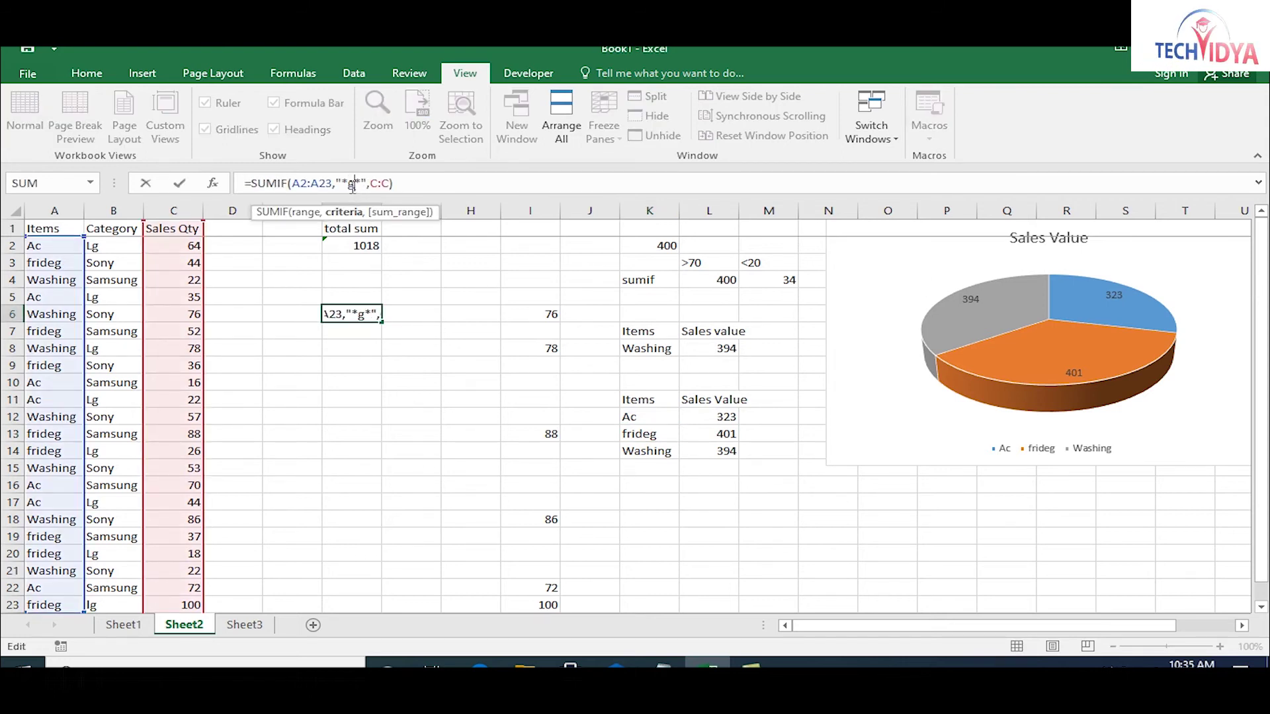
{"action": "key", "text": "Return"}
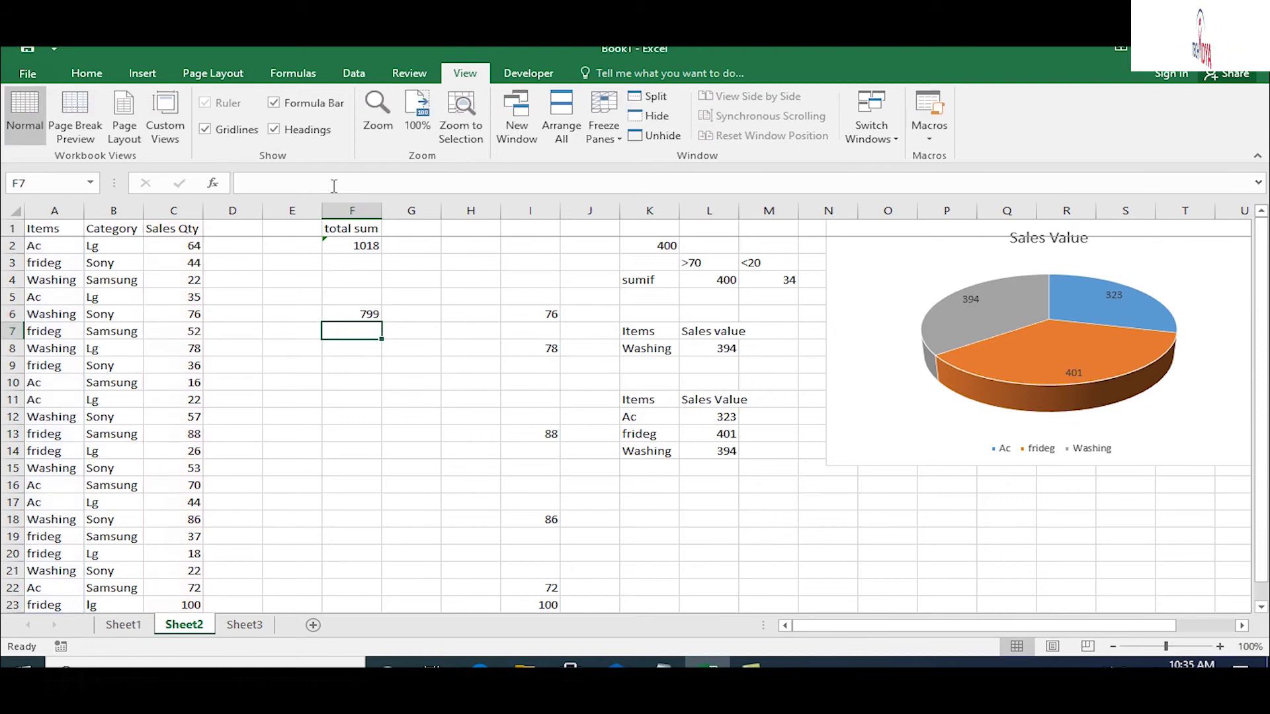
{"action": "left_click", "coordinate": [369, 313]}
{"action": "left_click_drag", "start_coordinate": [726, 434], "coordinate": [727, 453]}
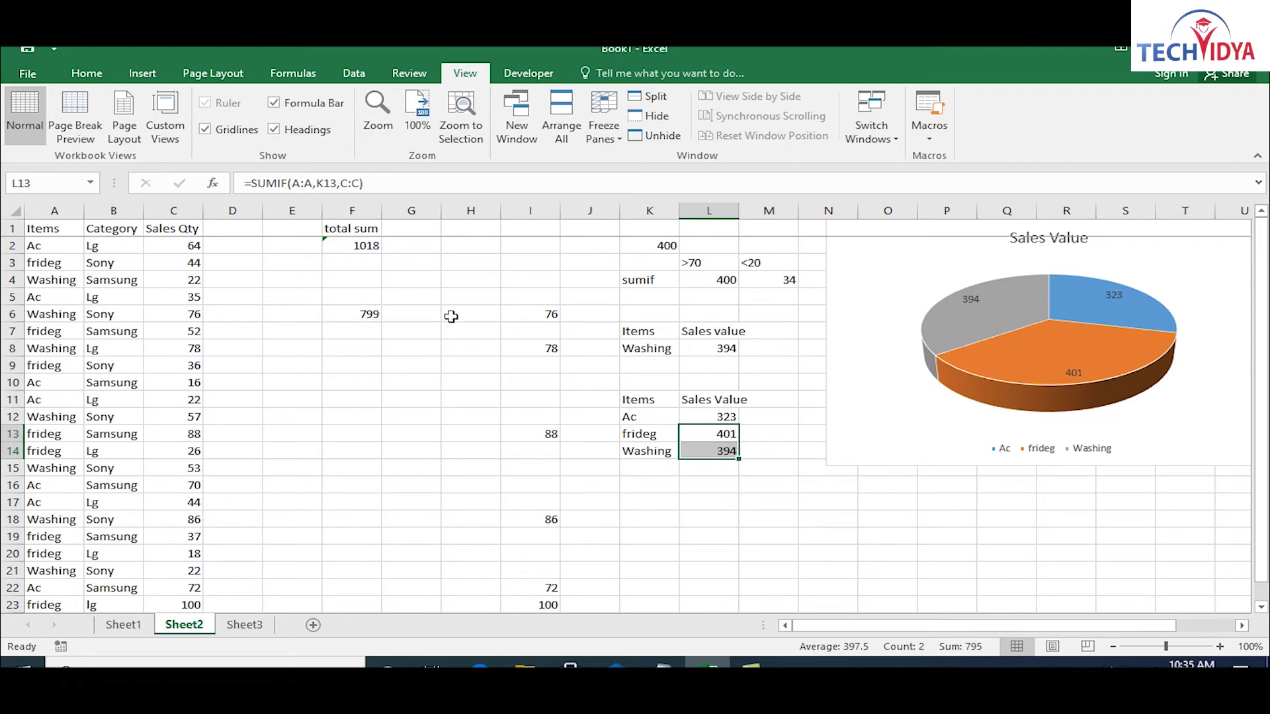
- Change the SUMIF criterion in F6 to "*g" so it matches only items ending in g
{"action": "left_click", "coordinate": [358, 317]}
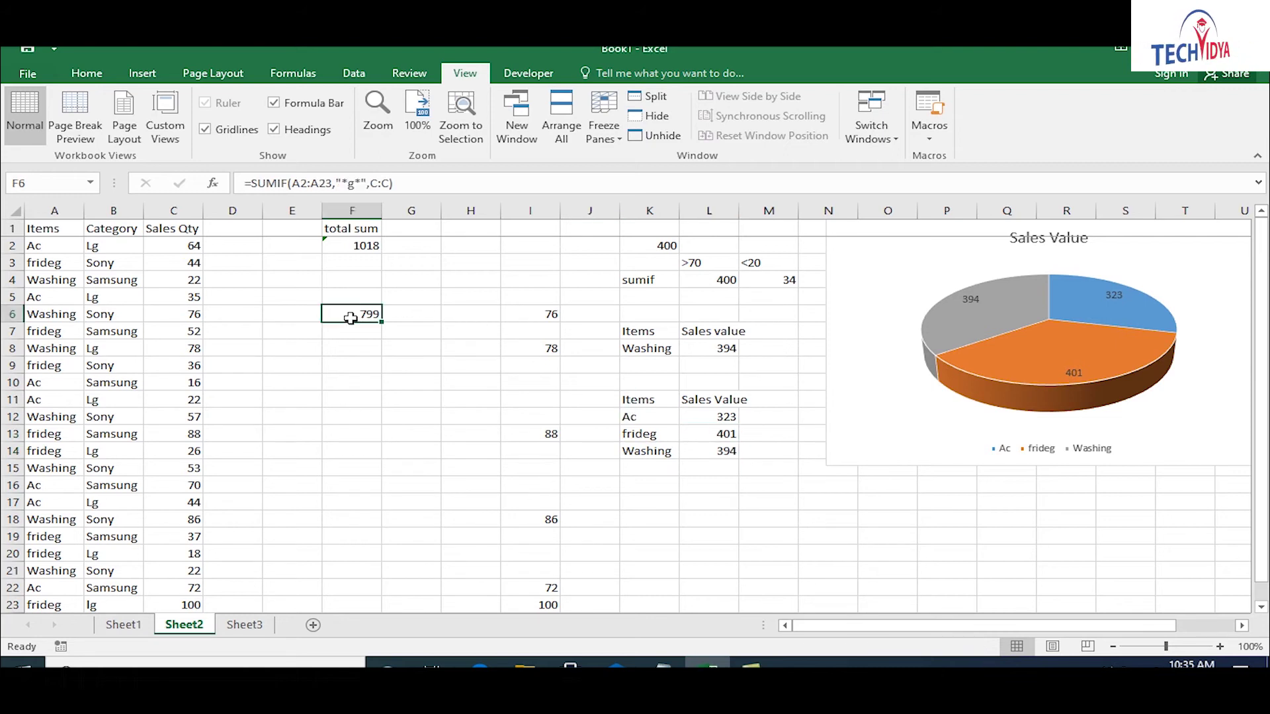
{"action": "left_click", "coordinate": [360, 182]}
{"action": "type", "text": "*"}
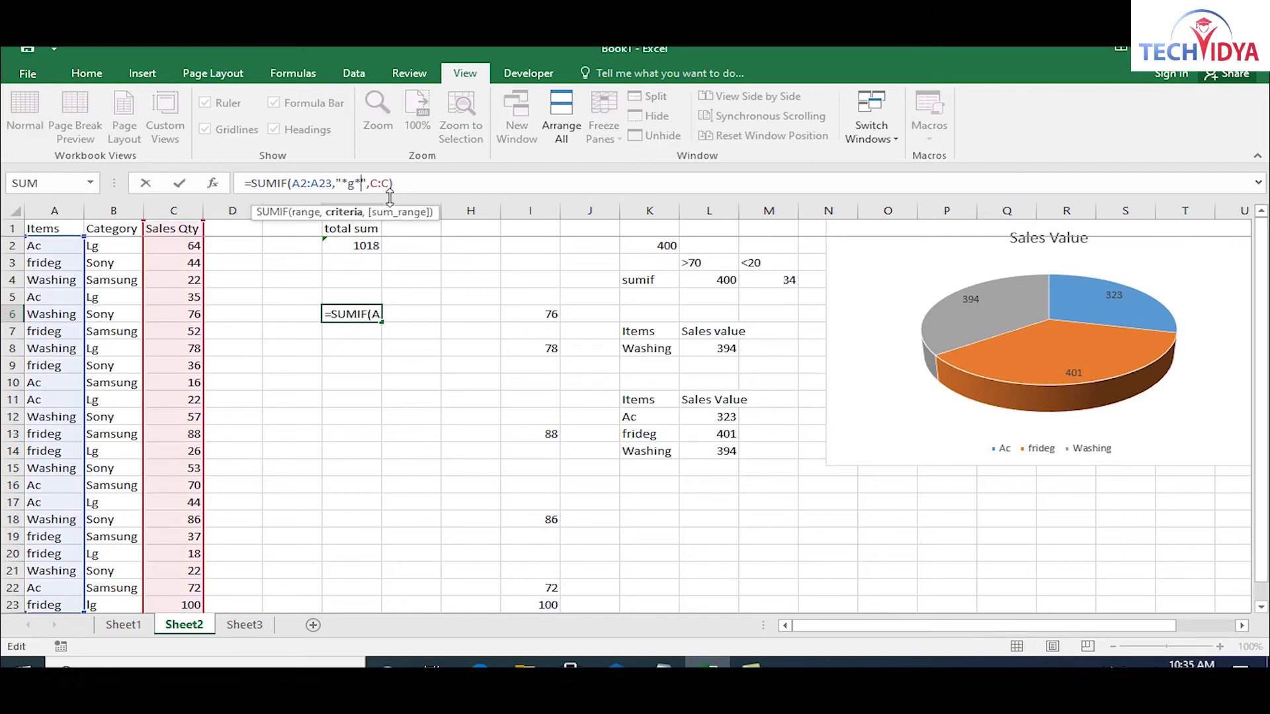
{"action": "key", "text": "BackSpace"}
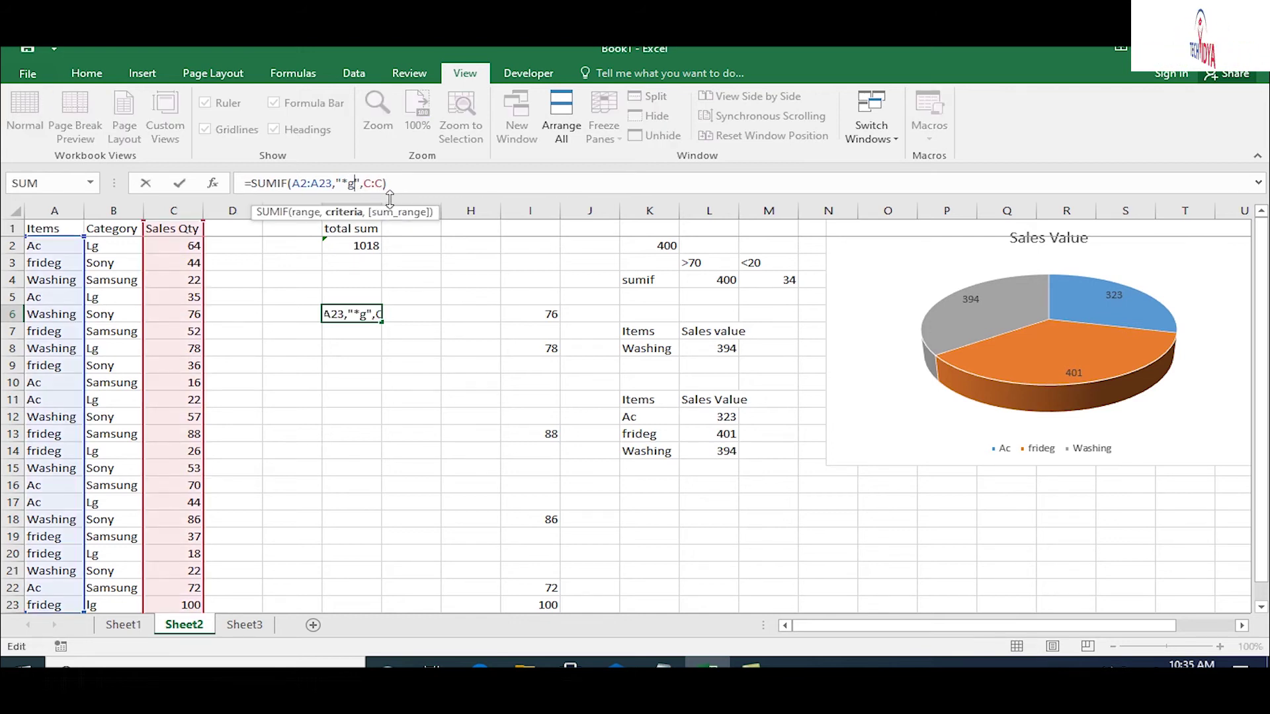
{"action": "key", "text": "Escape"}
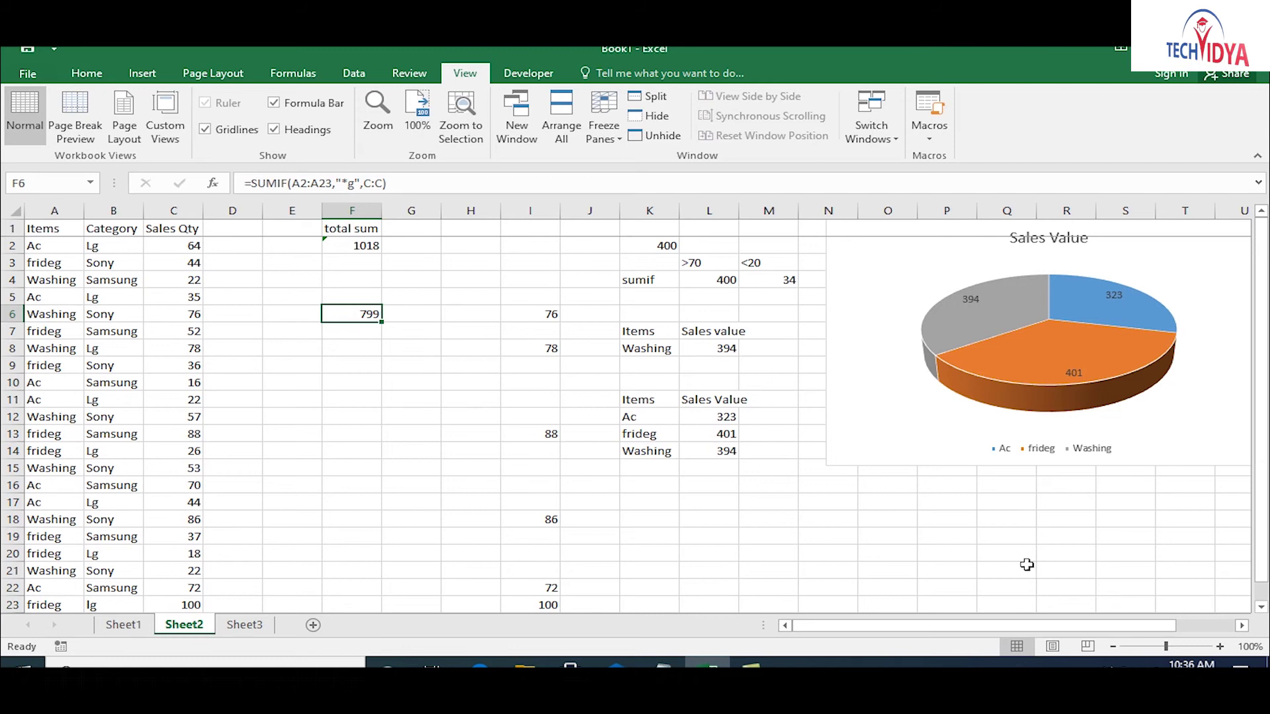
- Compare the sum of L13:L14 with the SUMIF result in F6 and review the formula's ranges and "*g" criterion
{"action": "left_click", "coordinate": [727, 435]}
{"action": "left_click_drag", "start_coordinate": [738, 441], "coordinate": [734, 463]}
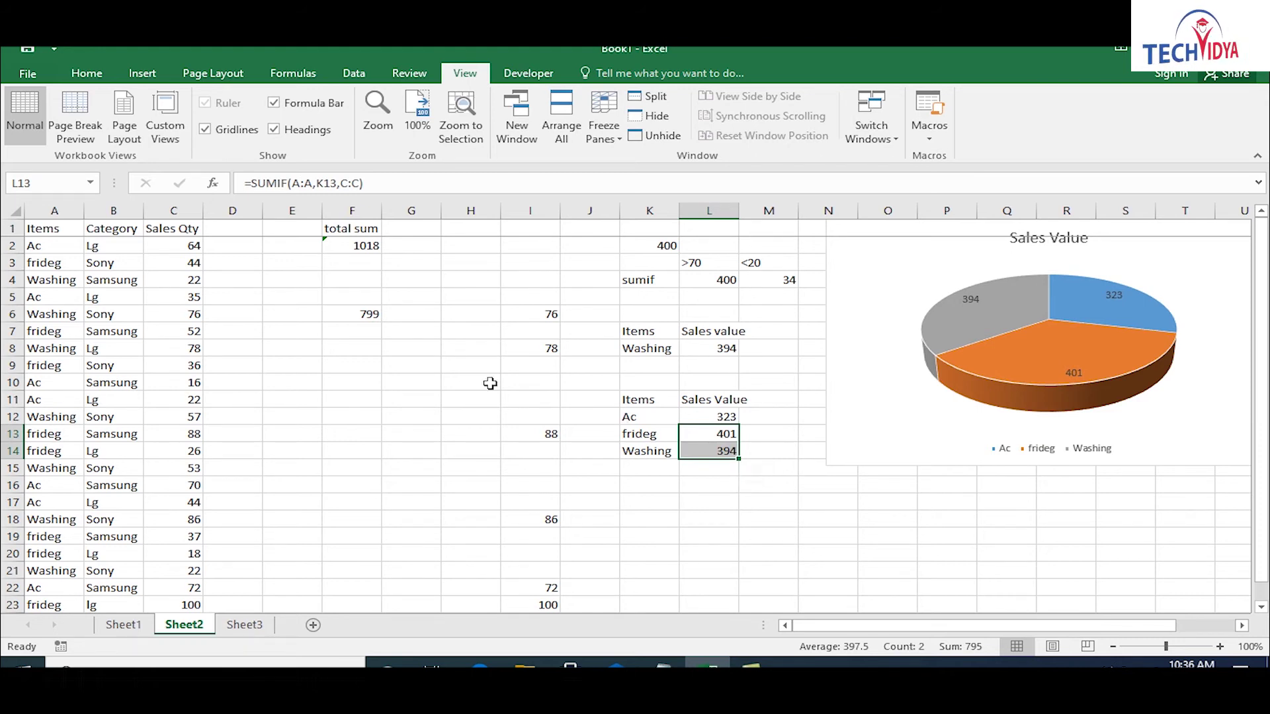
{"action": "double_click", "coordinate": [367, 311]}
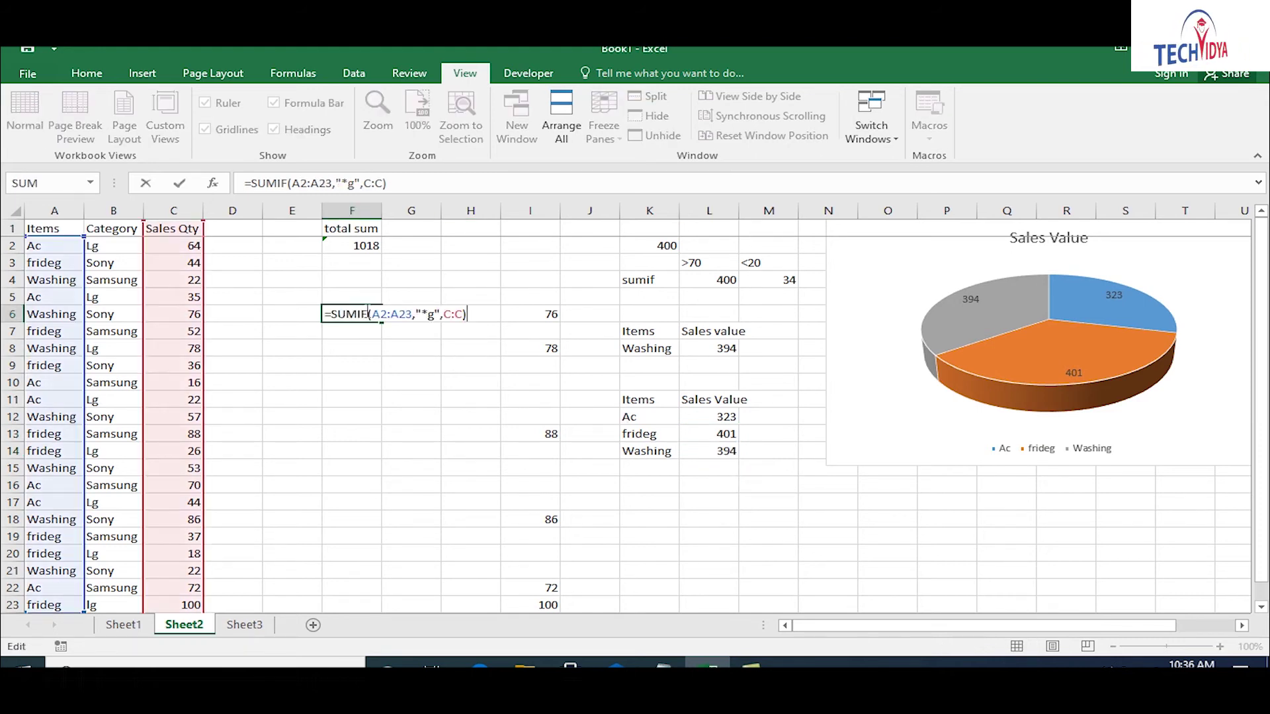
{"action": "left_click_drag", "start_coordinate": [1261, 313], "coordinate": [1261, 322]}
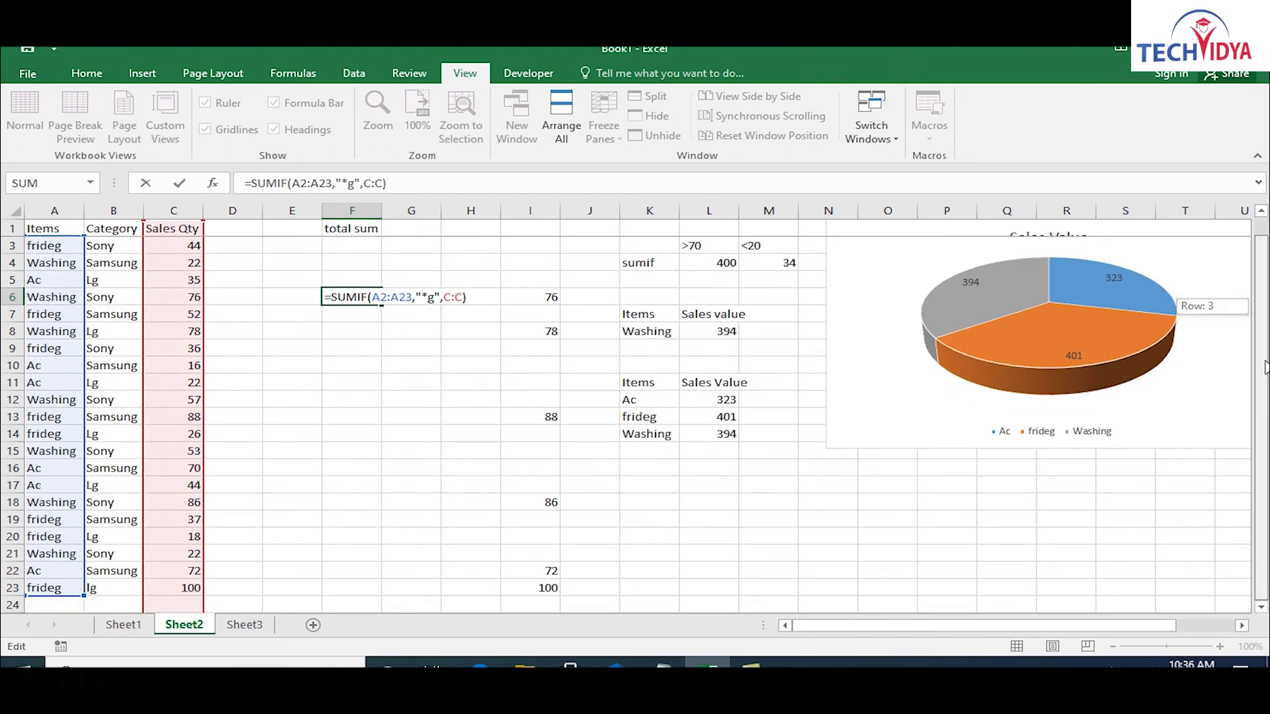
{"action": "left_click_drag", "start_coordinate": [1264, 348], "coordinate": [1250, 250]}
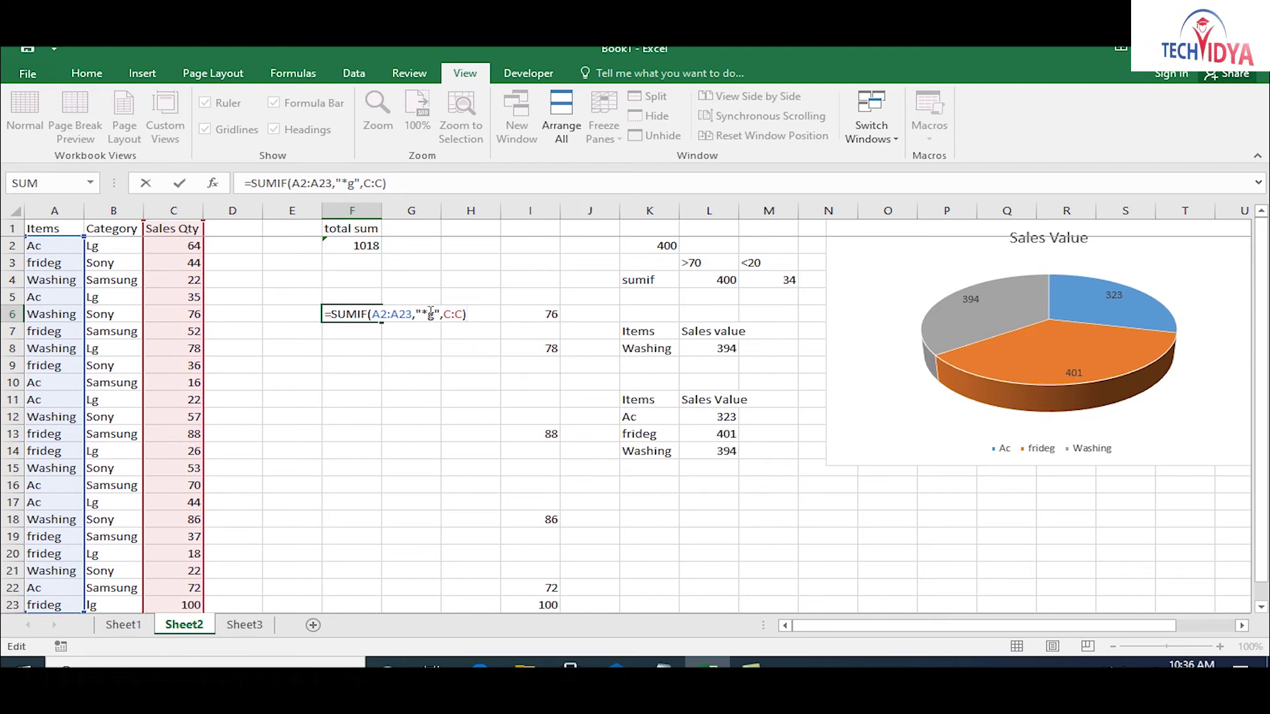
{"action": "left_click", "coordinate": [179, 183]}
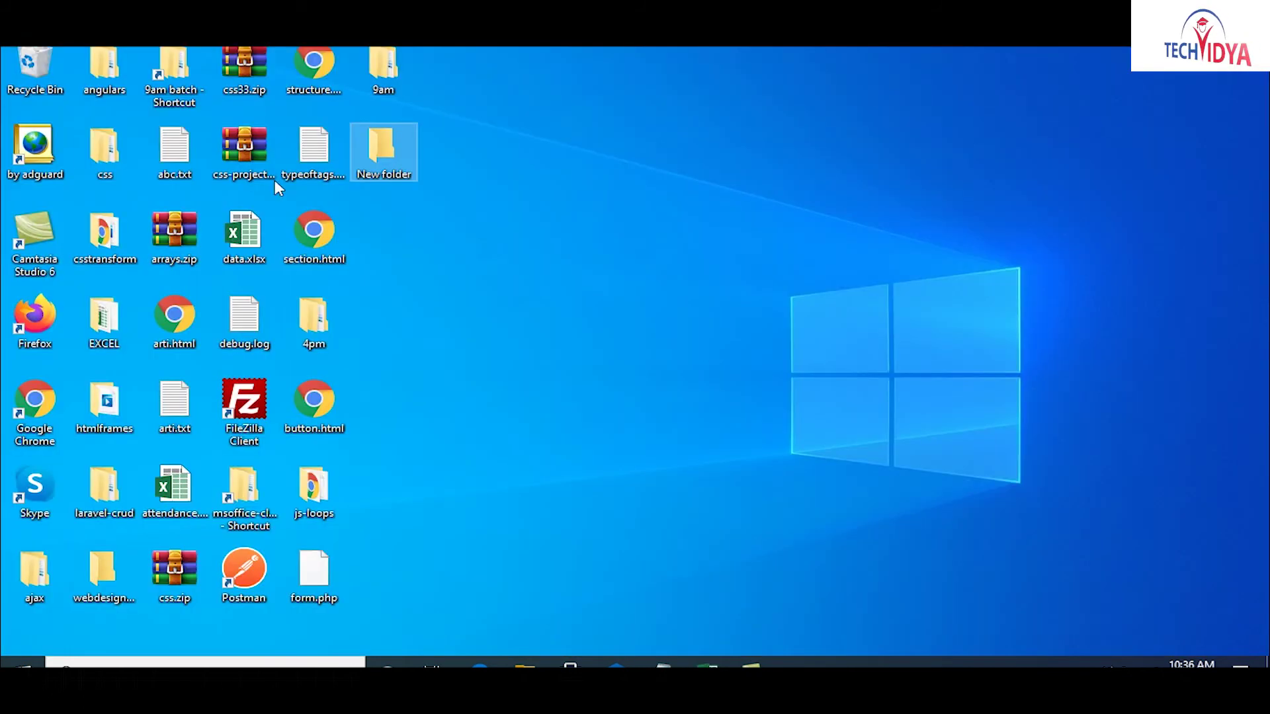
- Open Chrome from the desktop and search Google for "sumif with wildcard"
{"action": "double_click", "coordinate": [320, 404]}
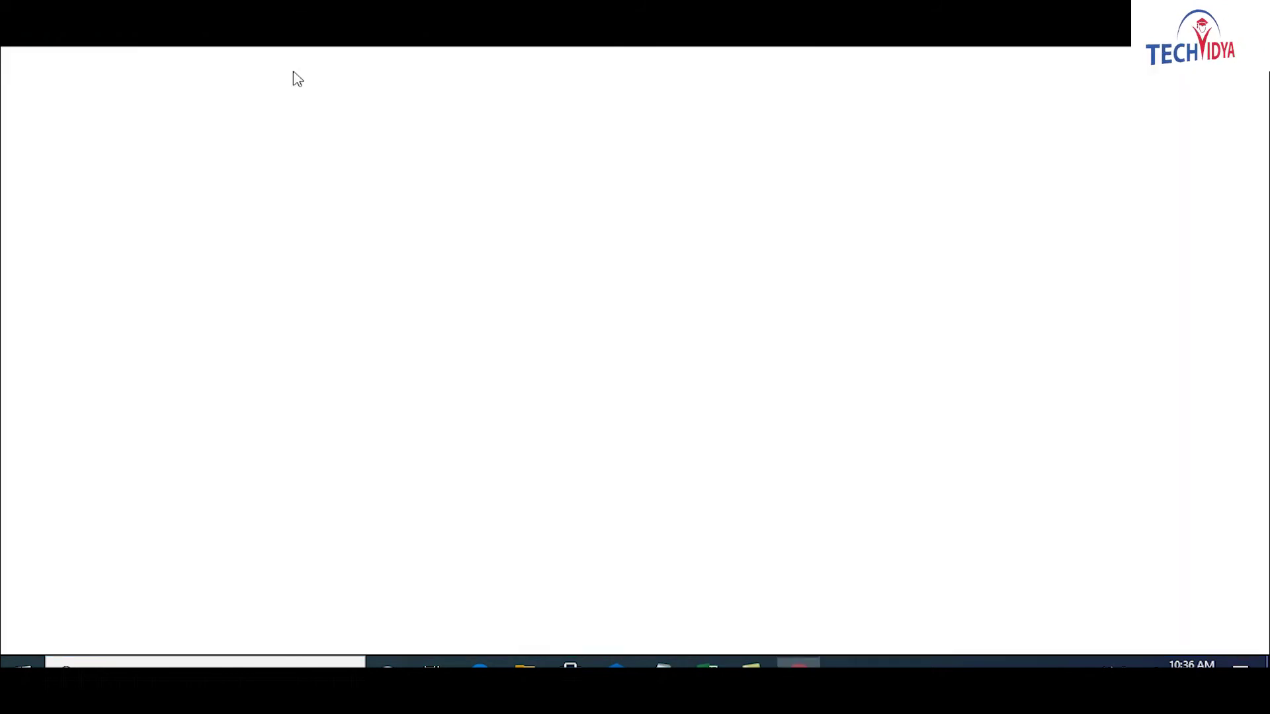
{"action": "left_click", "coordinate": [429, 78]}
{"action": "type", "text": "g"}
{"action": "key", "text": "Return"}
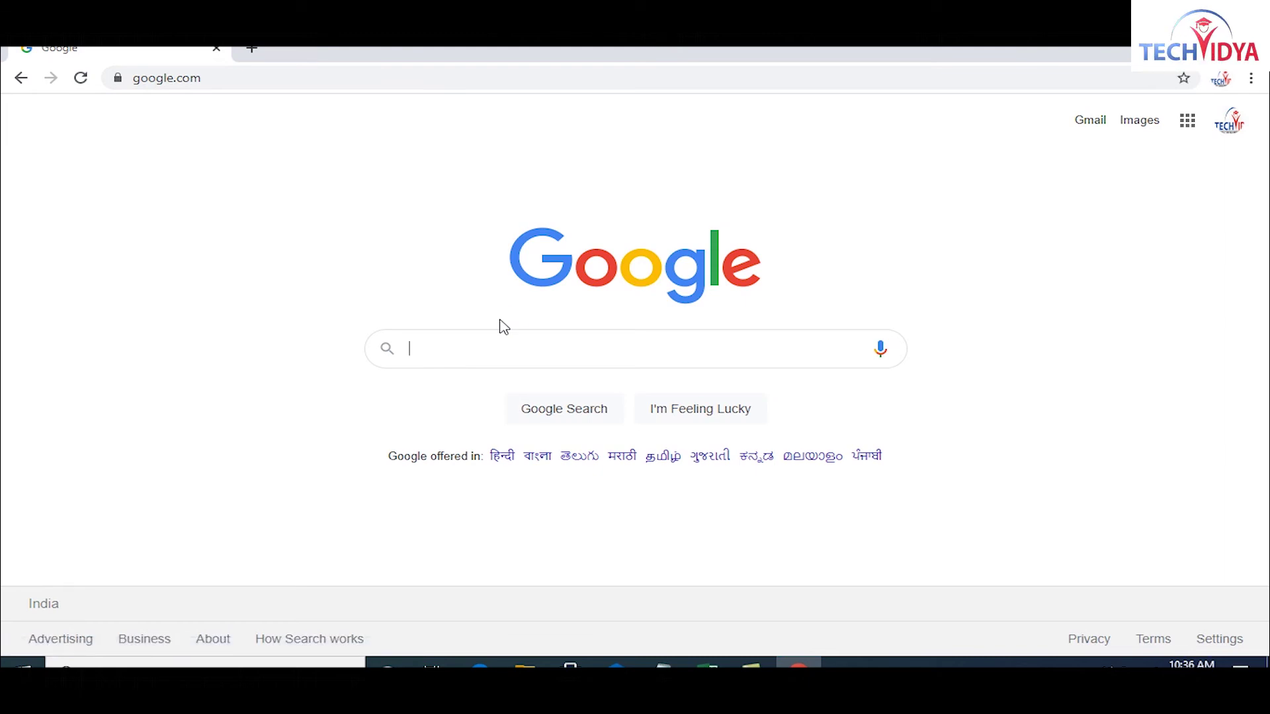
{"action": "type", "text": "sumif with si"}
{"action": "key", "text": "BackSpace"}
{"action": "key", "text": "BackSpace"}
{"action": "type", "text": "wildcard"}
{"action": "key", "text": "Down"}
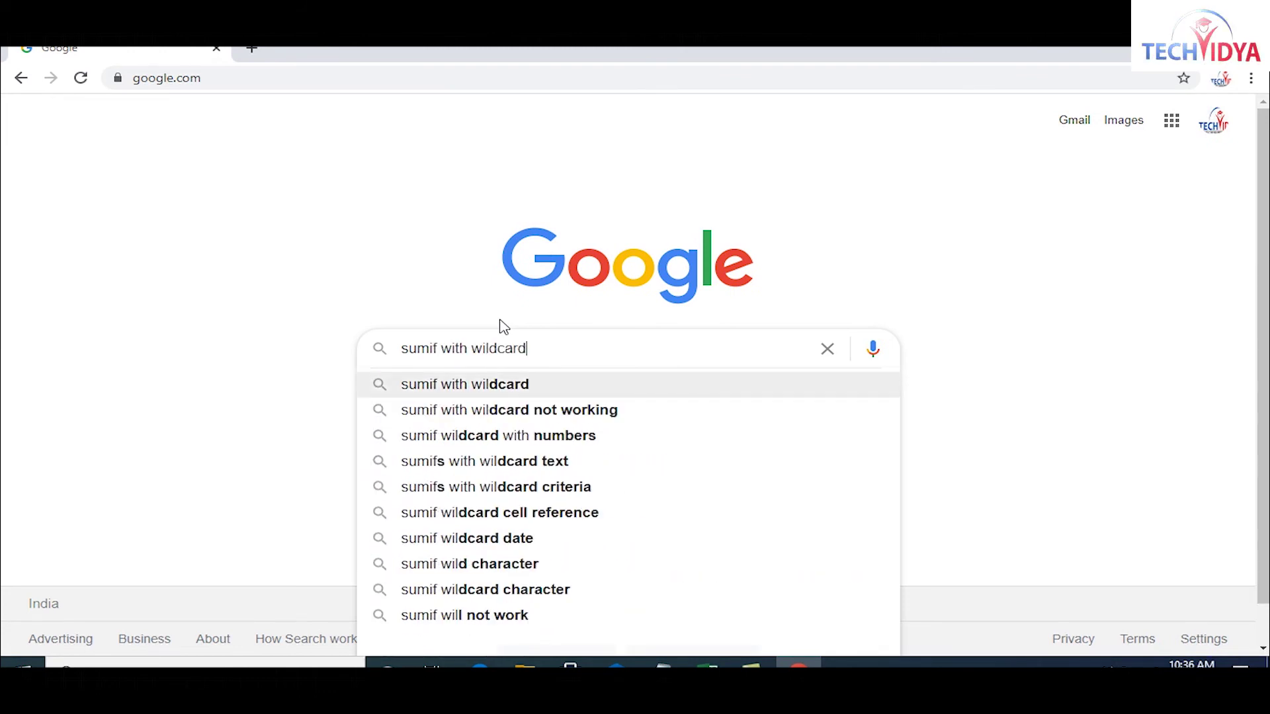
{"action": "key", "text": "Return"}
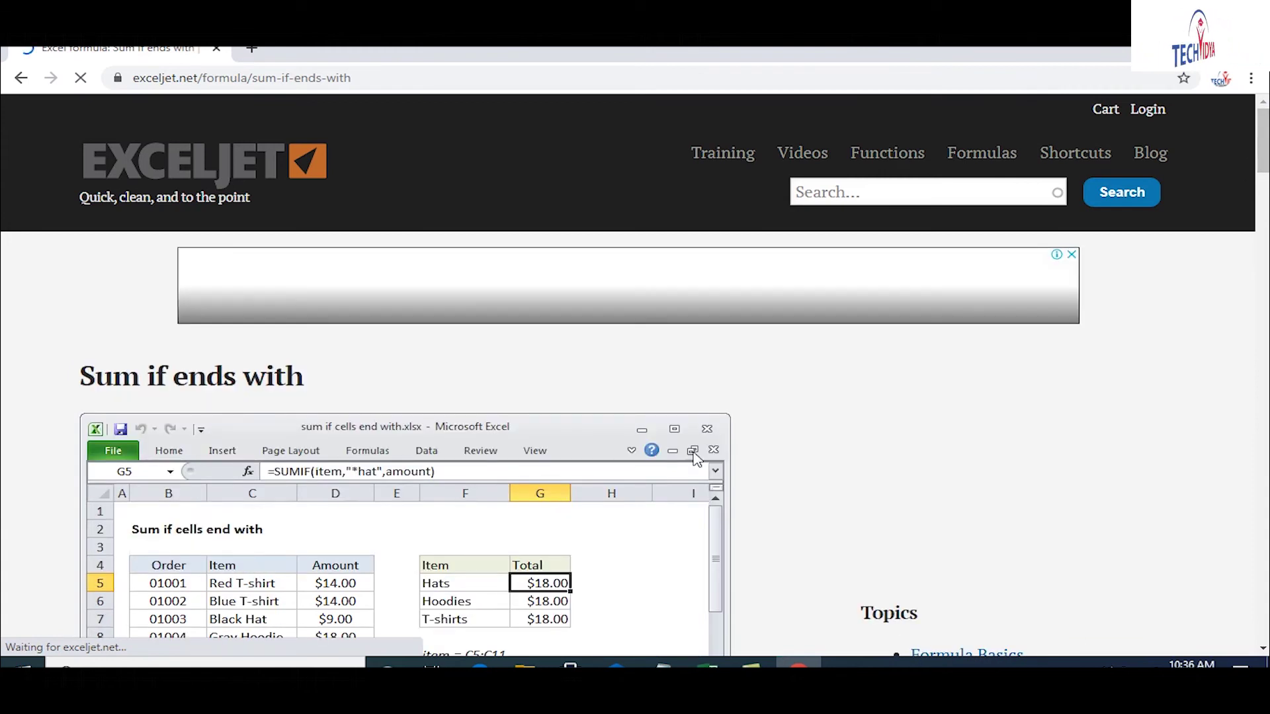
- Open Exceljet's "Sum if ends with" article and read its generic formula, wildcard explanation and SUMIFS alternative
{"action": "scroll", "coordinate": [1267, 159], "scroll_direction": "down", "scroll_amount": 3}
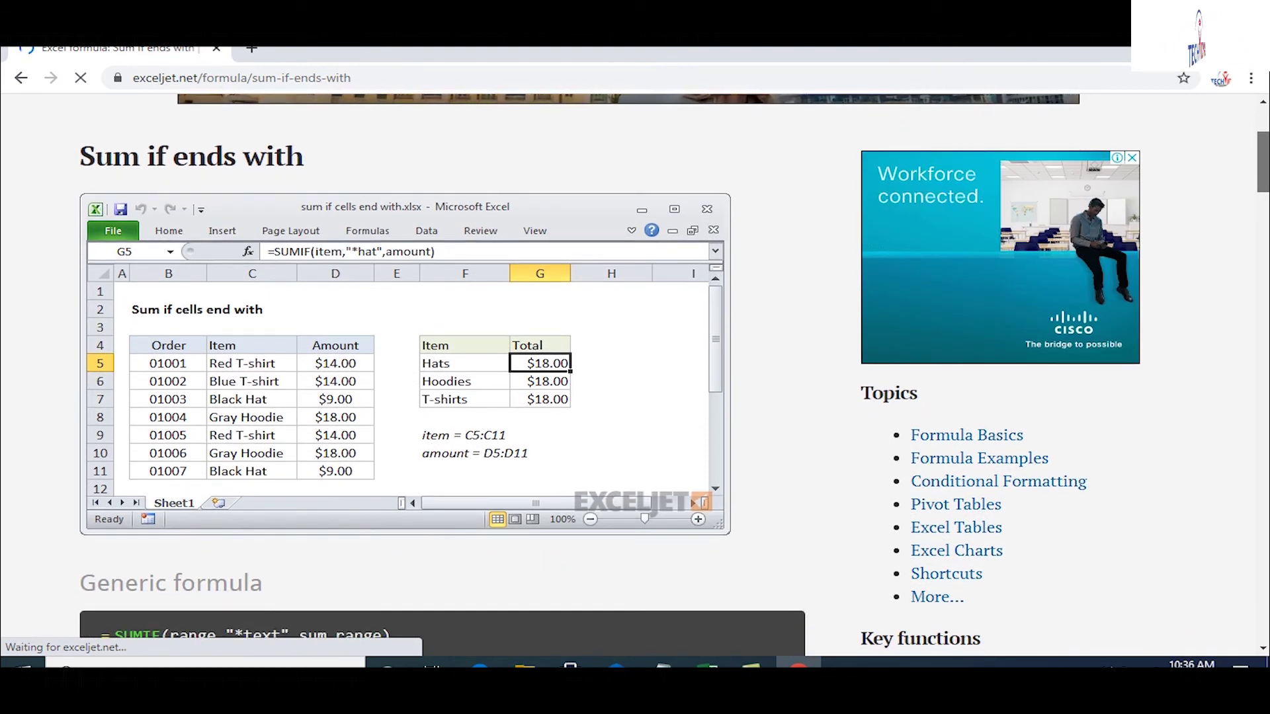
{"action": "scroll", "coordinate": [668, 376], "scroll_direction": "down", "scroll_amount": 5}
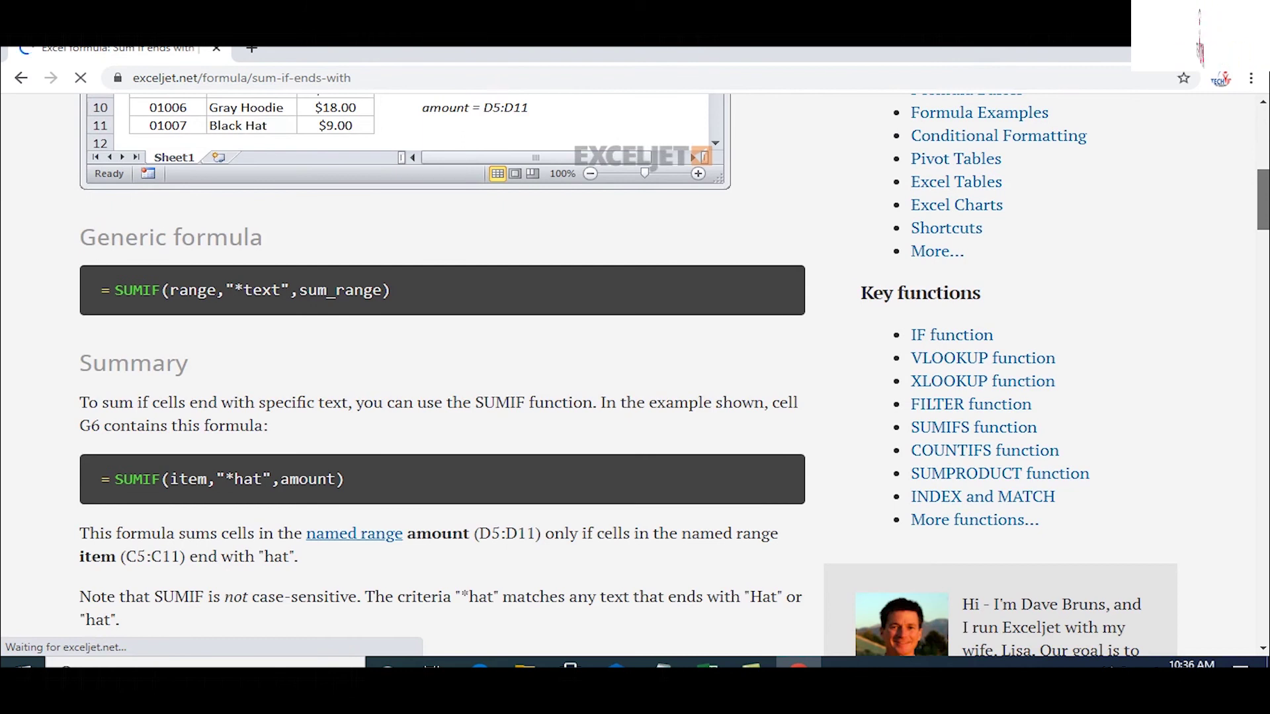
{"action": "scroll", "coordinate": [441, 374], "scroll_direction": "down", "scroll_amount": 9}
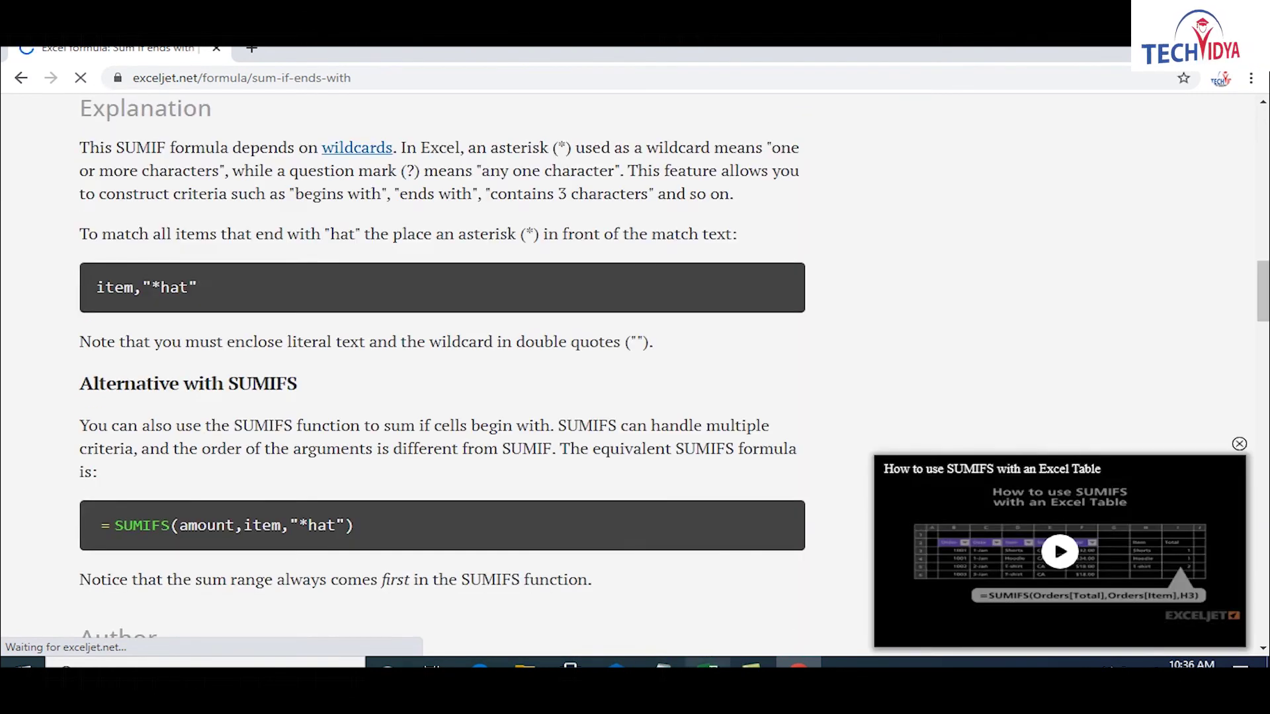
- Switch back to Excel and change the SUMIF criterion in F6 to "g*" so it matches items starting with g
{"action": "left_click", "coordinate": [708, 664]}
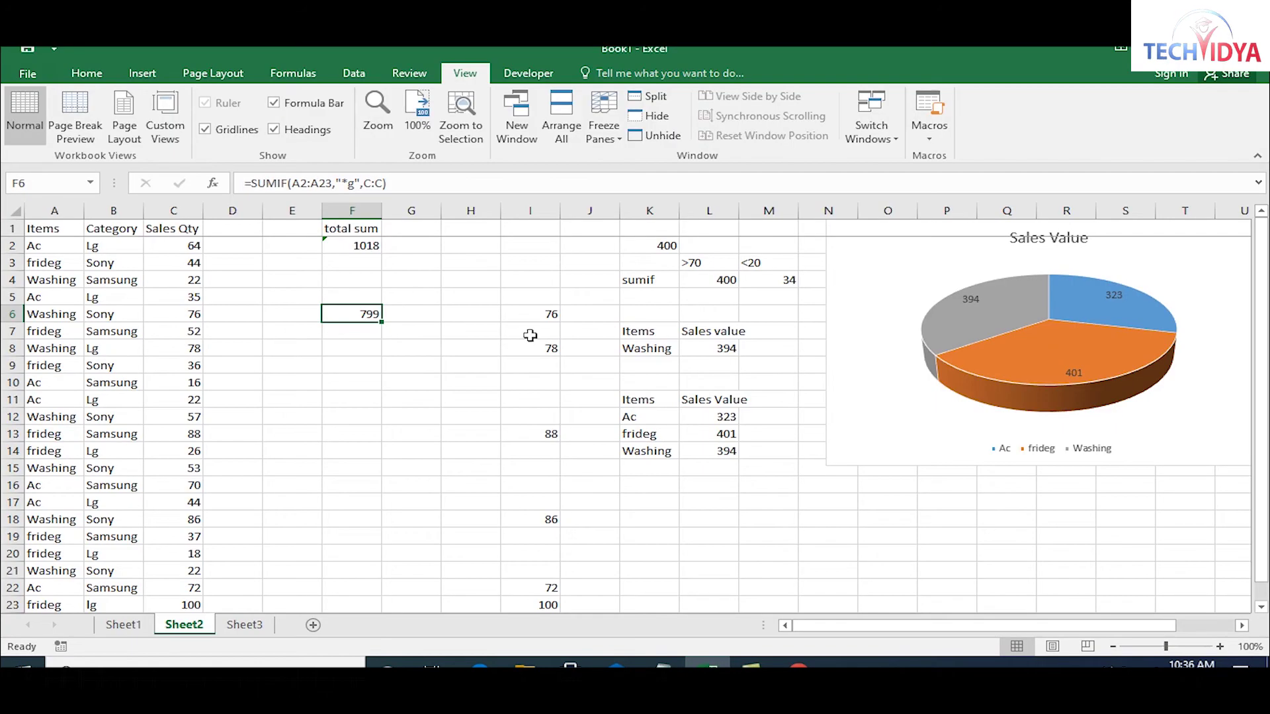
{"action": "left_click", "coordinate": [343, 183]}
{"action": "key", "text": "BackSpace"}
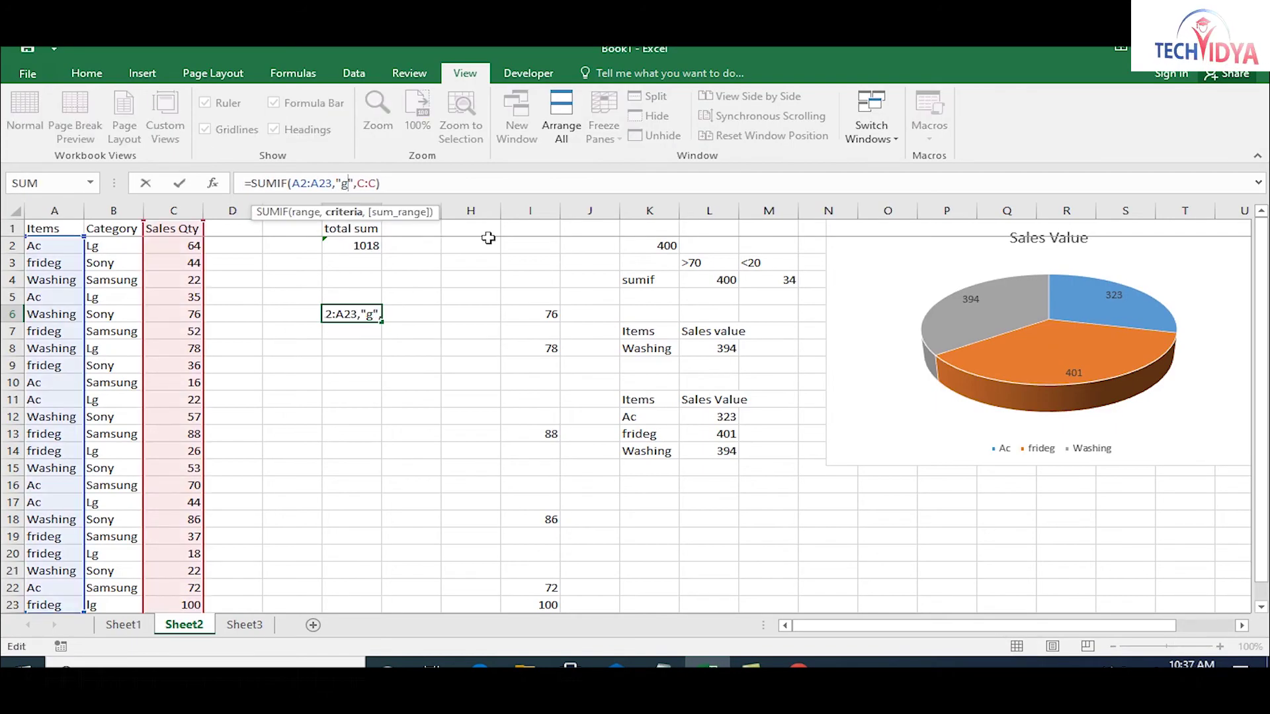
{"action": "type", "text": "*"}
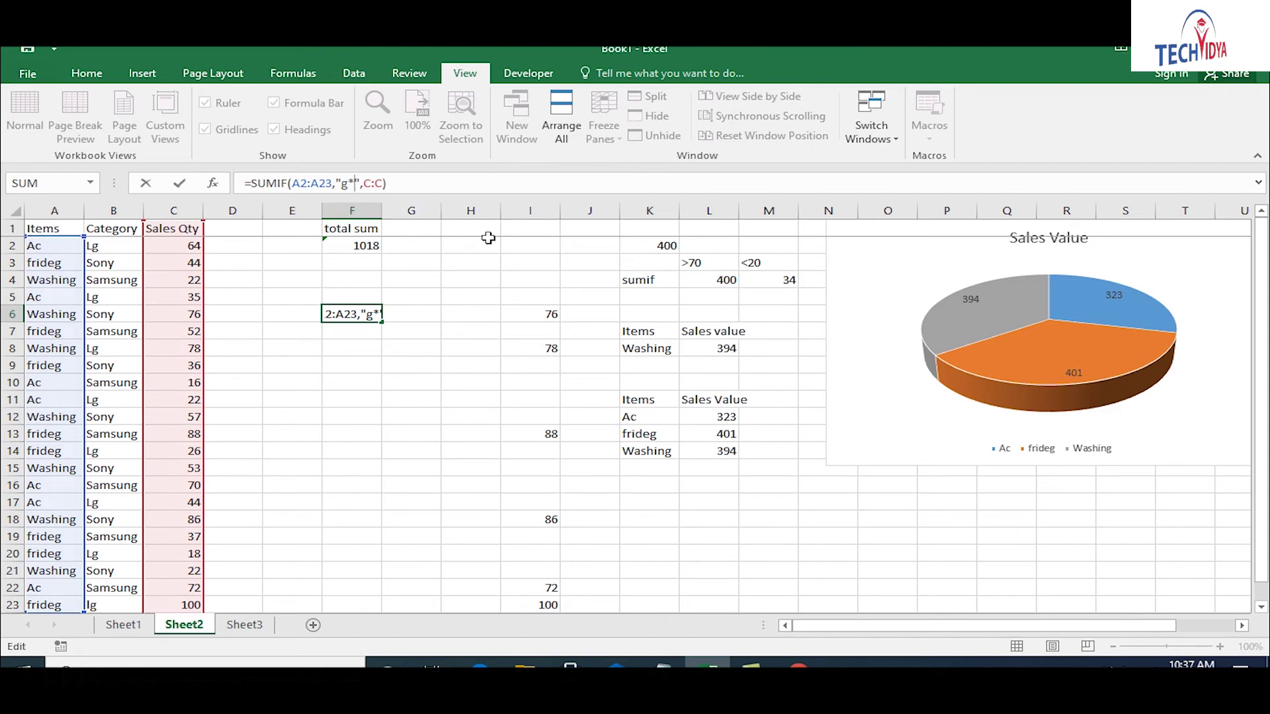
{"action": "key", "text": "ctrl+Return"}
{"action": "key", "text": "F2"}
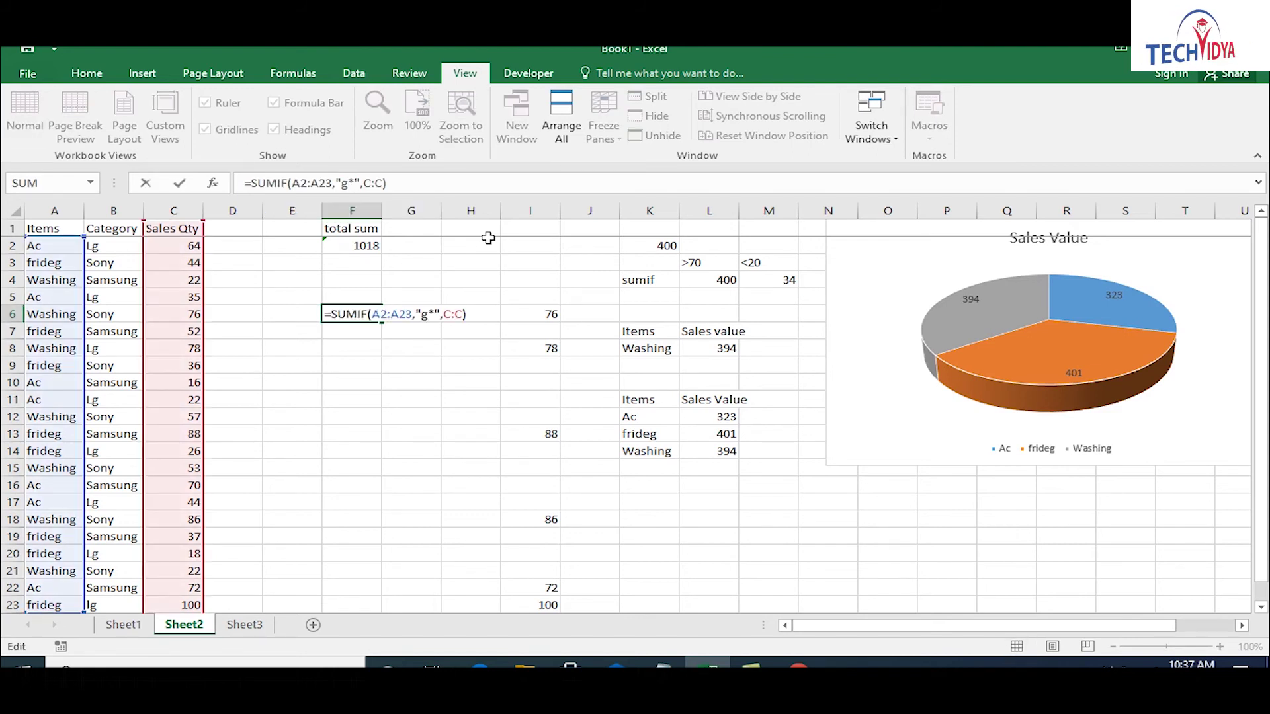
- Recheck the Exceljet article in Chrome for wildcard usage and return to the Excel workbook
{"action": "key", "text": "alt+Tab"}
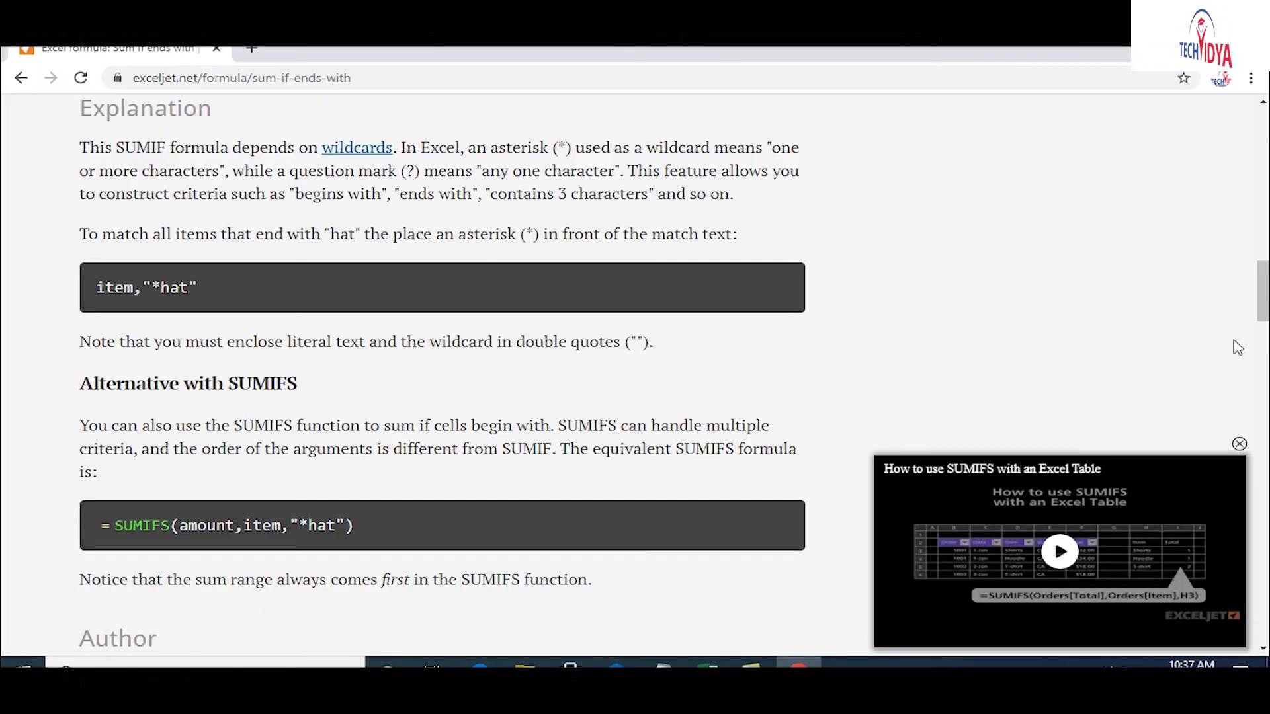
{"action": "scroll", "coordinate": [1237, 348], "scroll_direction": "down", "scroll_amount": 15}
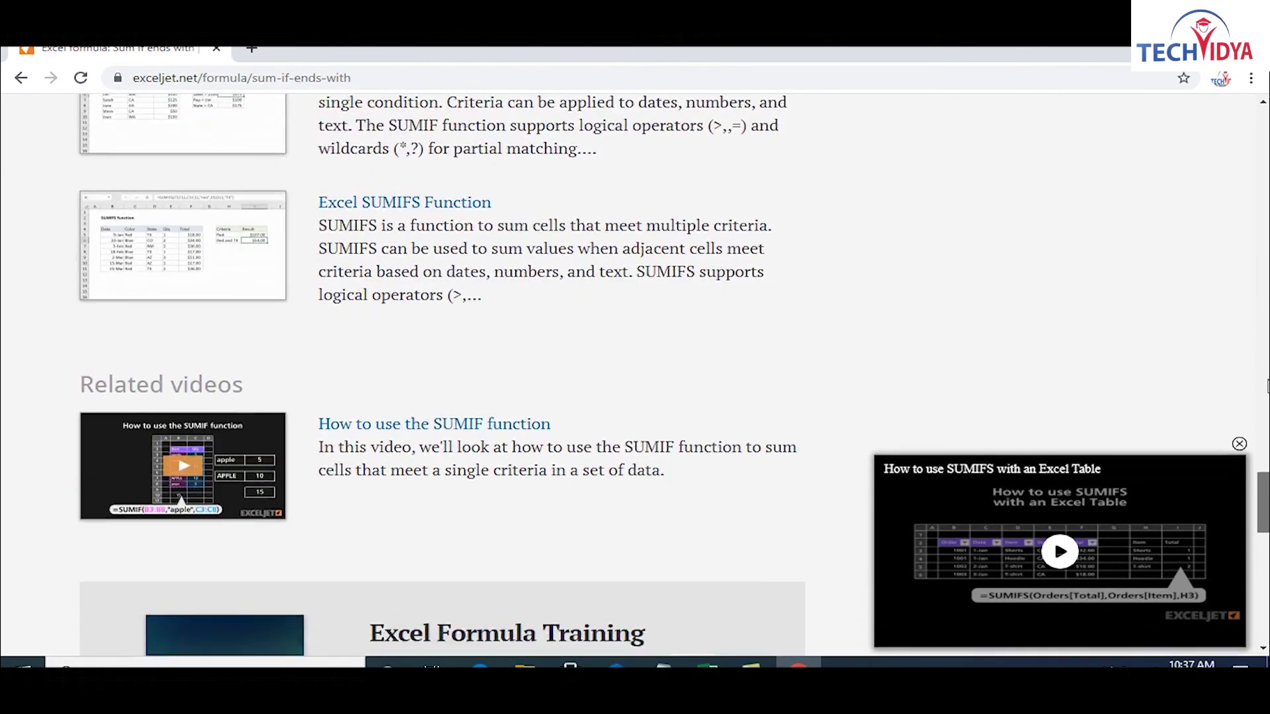
{"action": "scroll", "coordinate": [1268, 387], "scroll_direction": "up", "scroll_amount": 15}
{"action": "key", "text": "alt+Tab"}
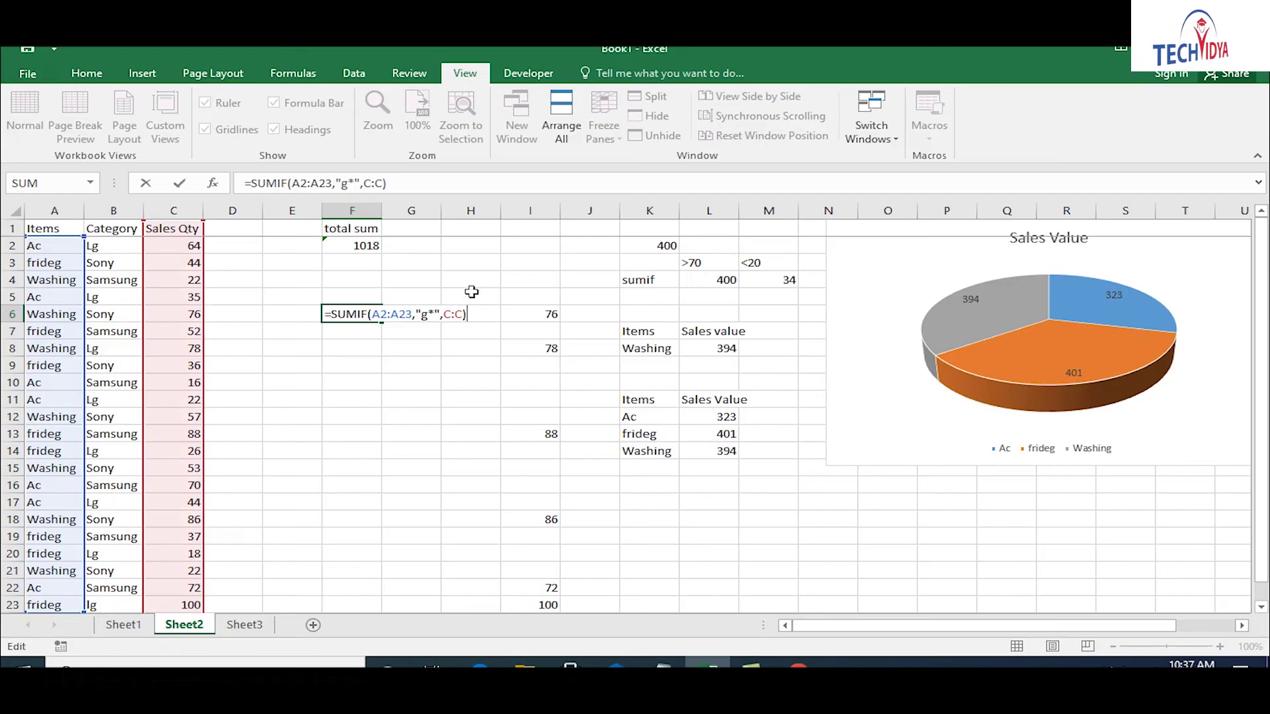
- Set the SUMIF criterion in F6 back to "*g" so it matches items ending in g
{"action": "left_click", "coordinate": [358, 183]}
{"action": "key", "text": "BackSpace"}
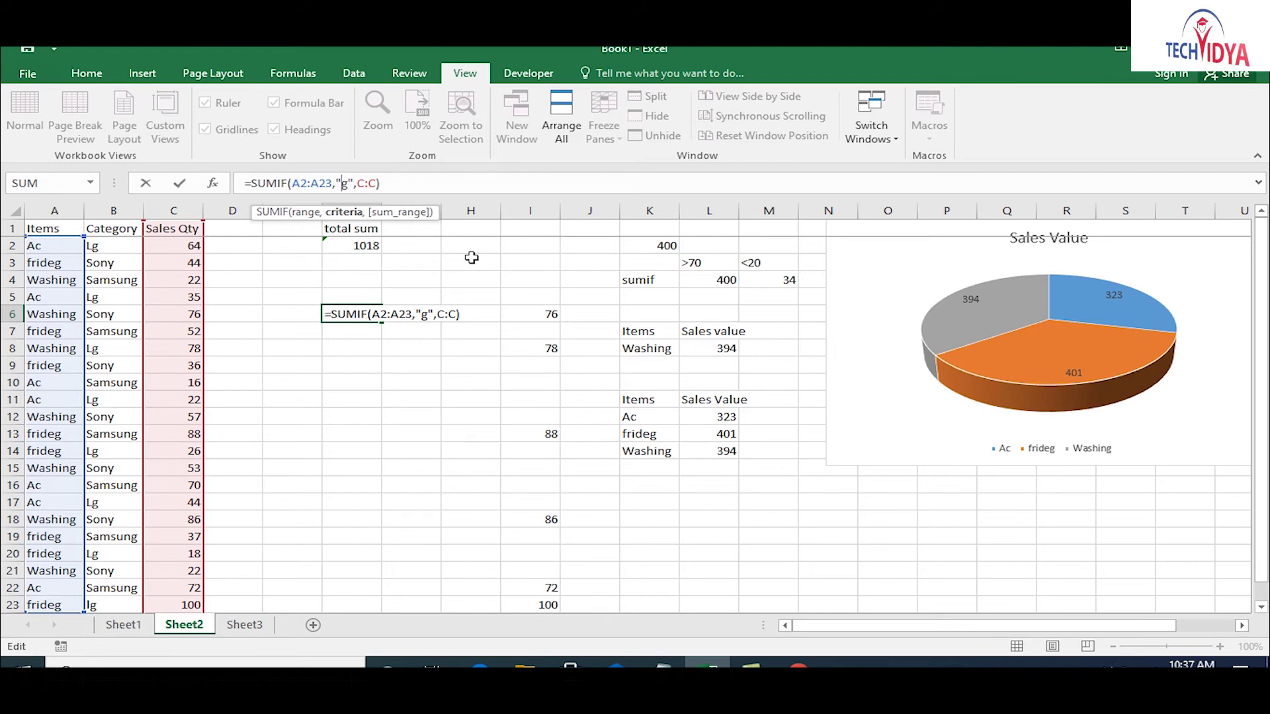
{"action": "key", "text": "Left"}
{"action": "type", "text": "*"}
{"action": "key", "text": "ctrl+Return"}
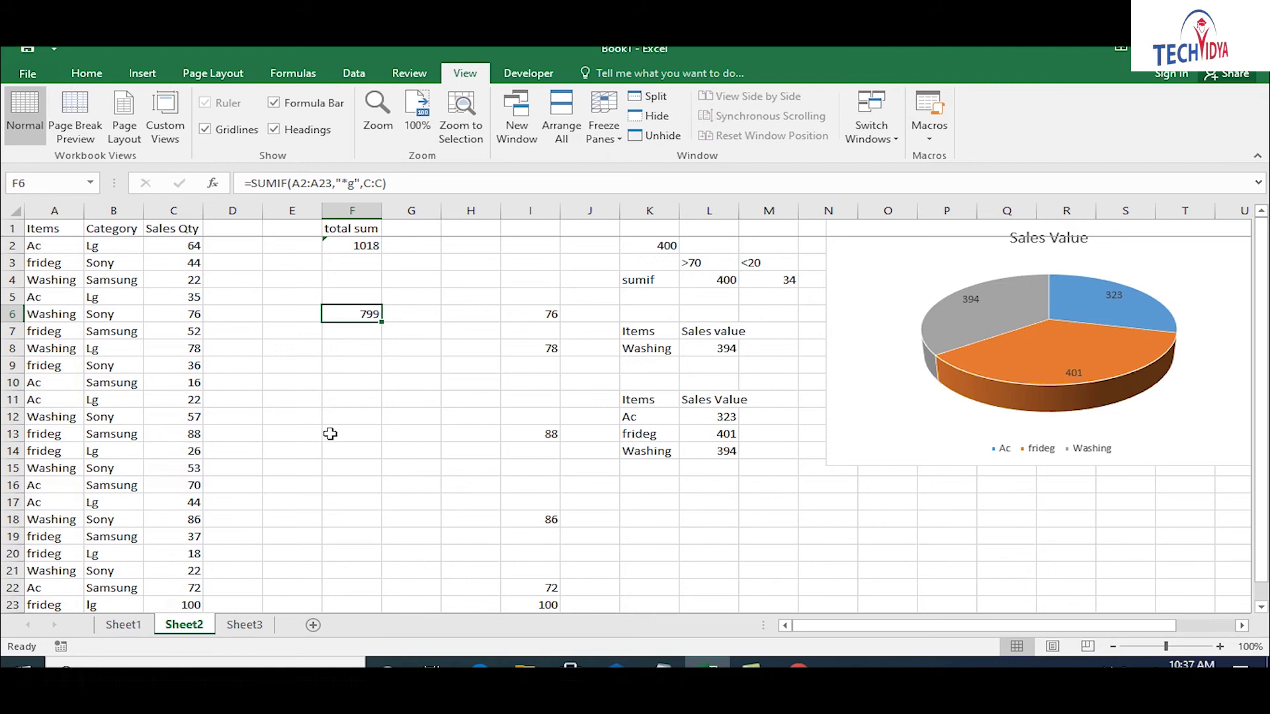
- Review the SUMIF formula in F6 against the item names in column A, leaving it unedited
{"action": "left_click", "coordinate": [55, 245]}
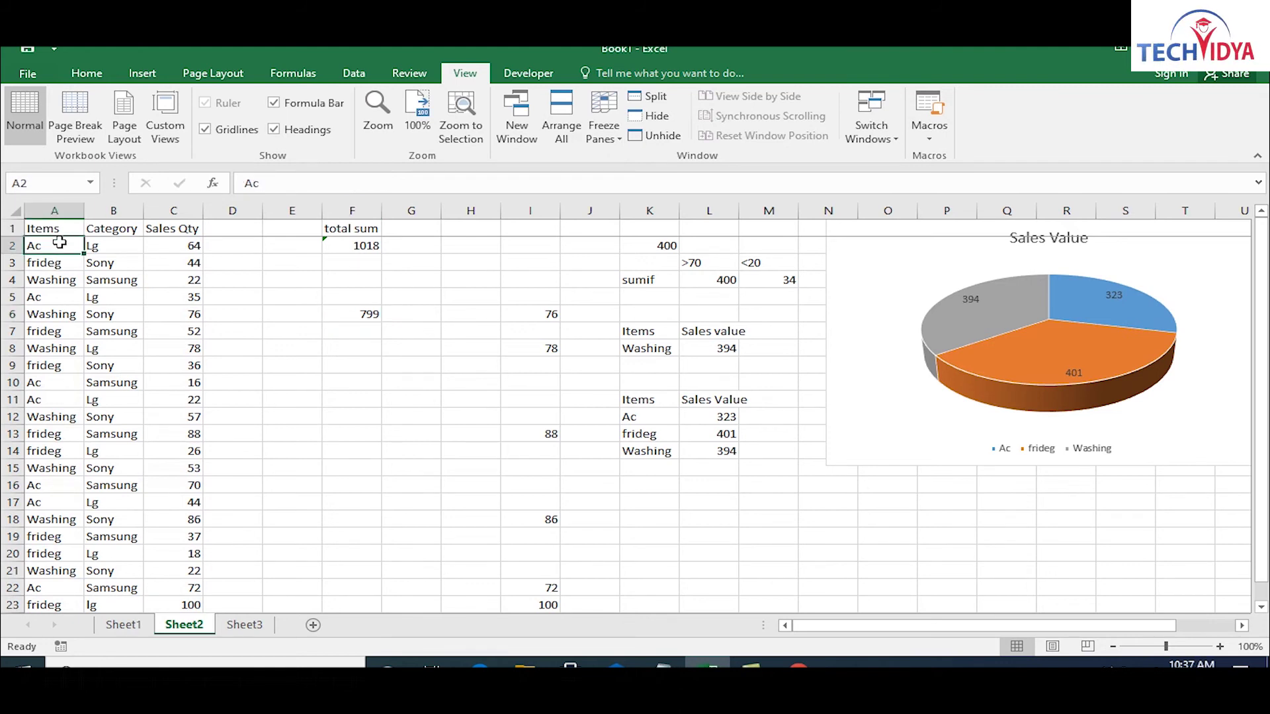
{"action": "double_click", "coordinate": [367, 320]}
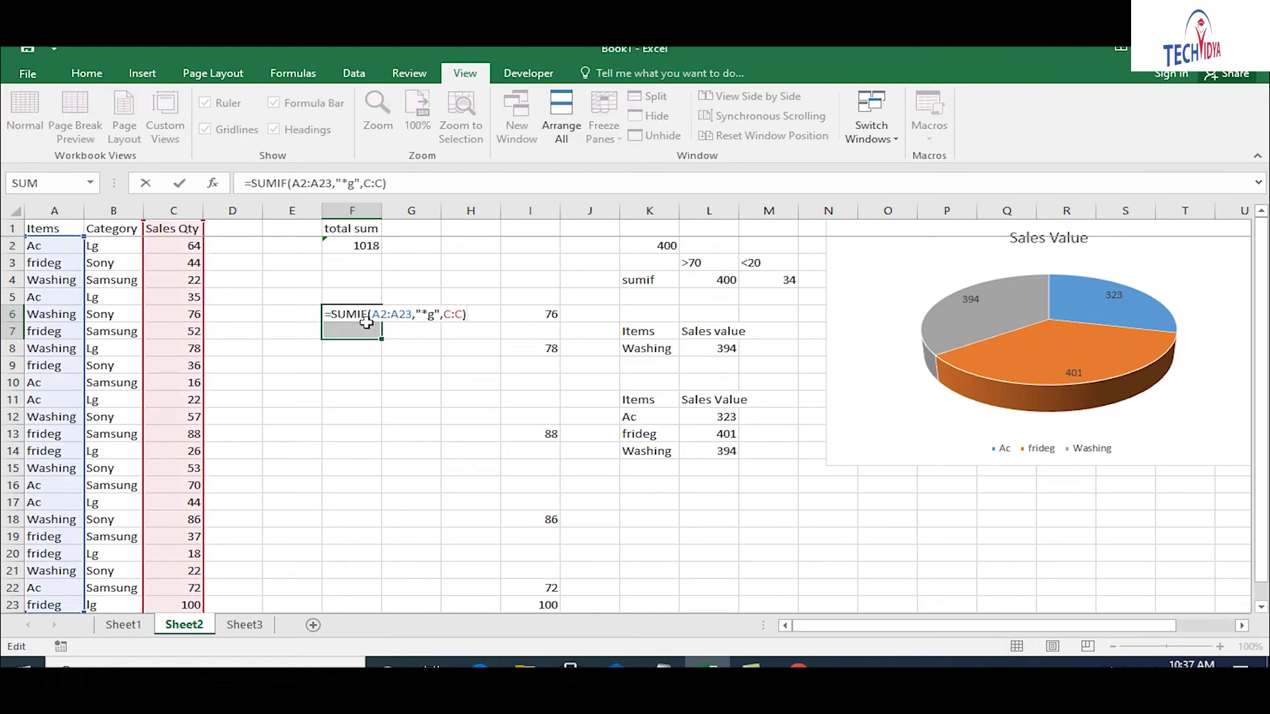
{"action": "key", "text": "Escape"}
{"action": "left_click", "coordinate": [385, 411]}
{"action": "left_click", "coordinate": [370, 320]}
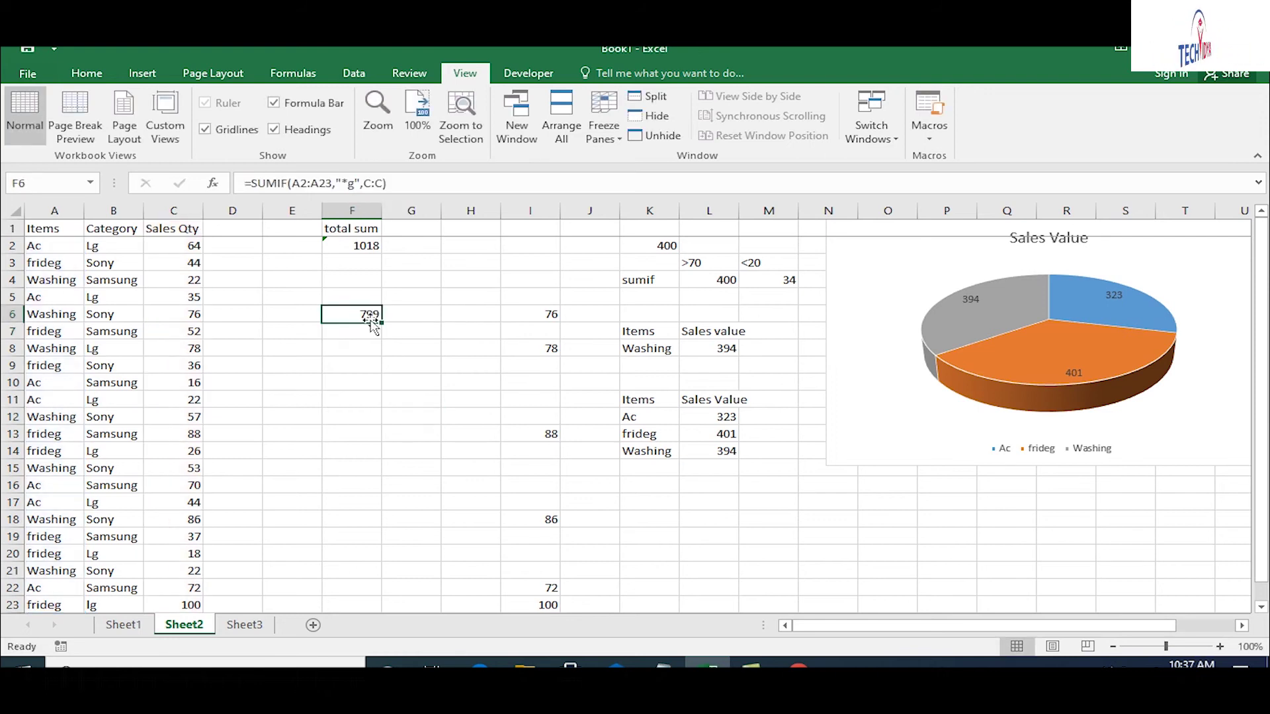
- On Sheet3, begin a SUMIFS formula in I3 with the Sales Qty column C:C as the sum range
{"action": "left_click", "coordinate": [244, 625]}
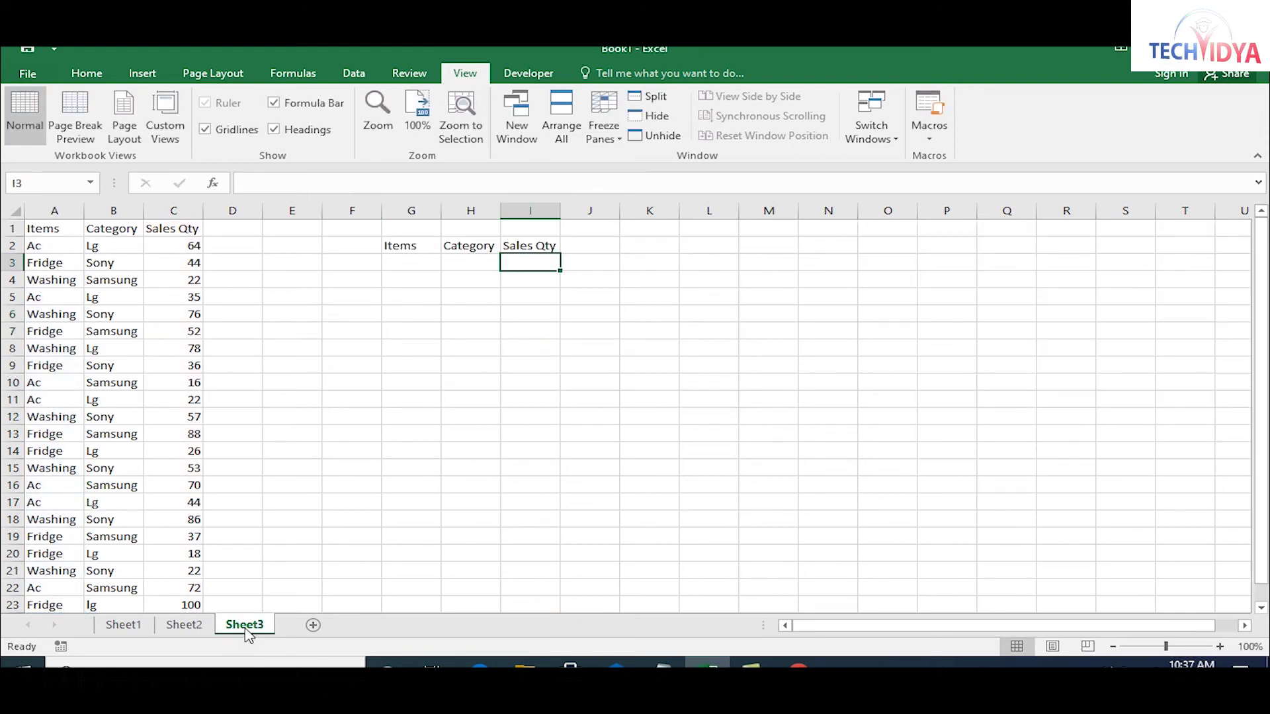
{"action": "type", "text": "=sumifs"}
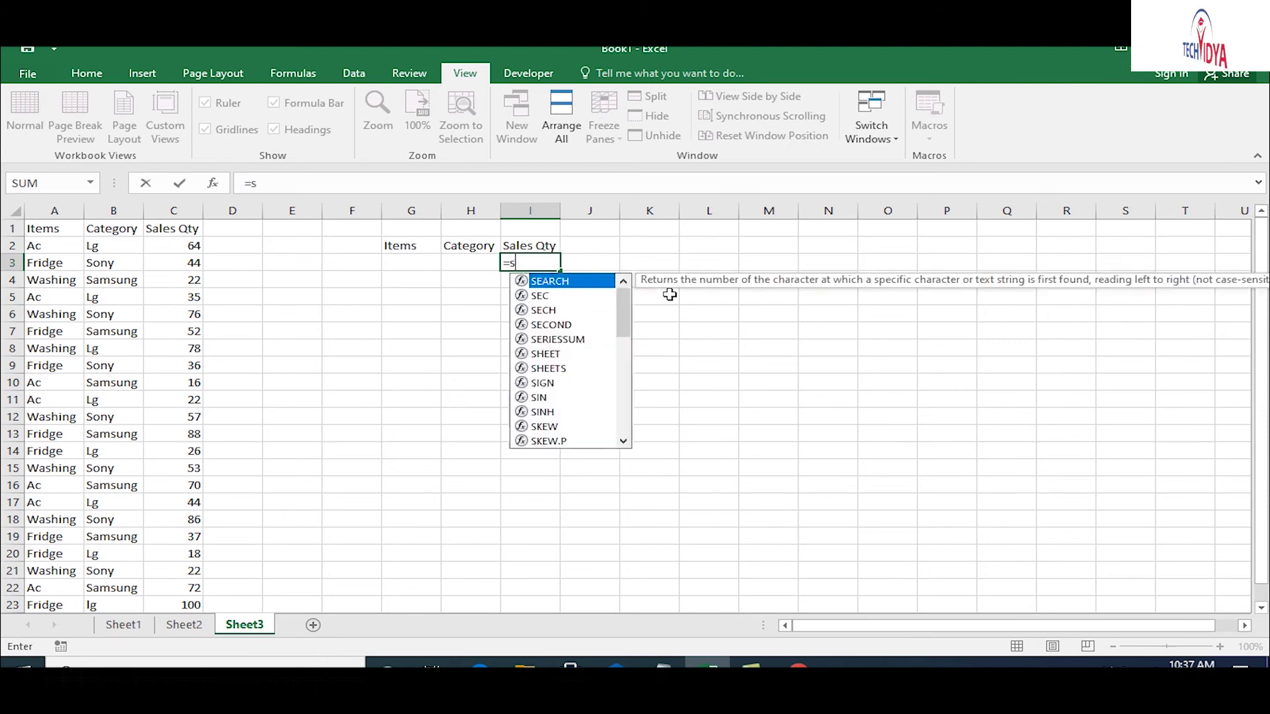
{"action": "key", "text": "Tab"}
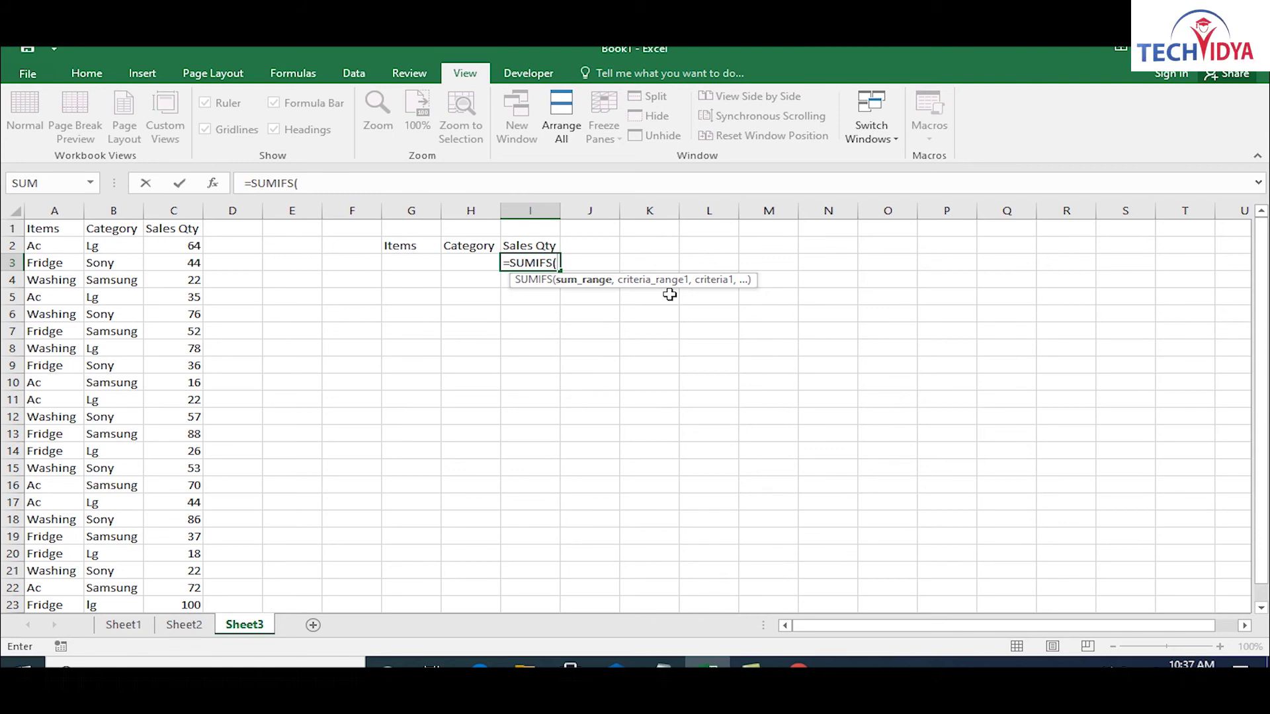
{"action": "left_click", "coordinate": [181, 209]}
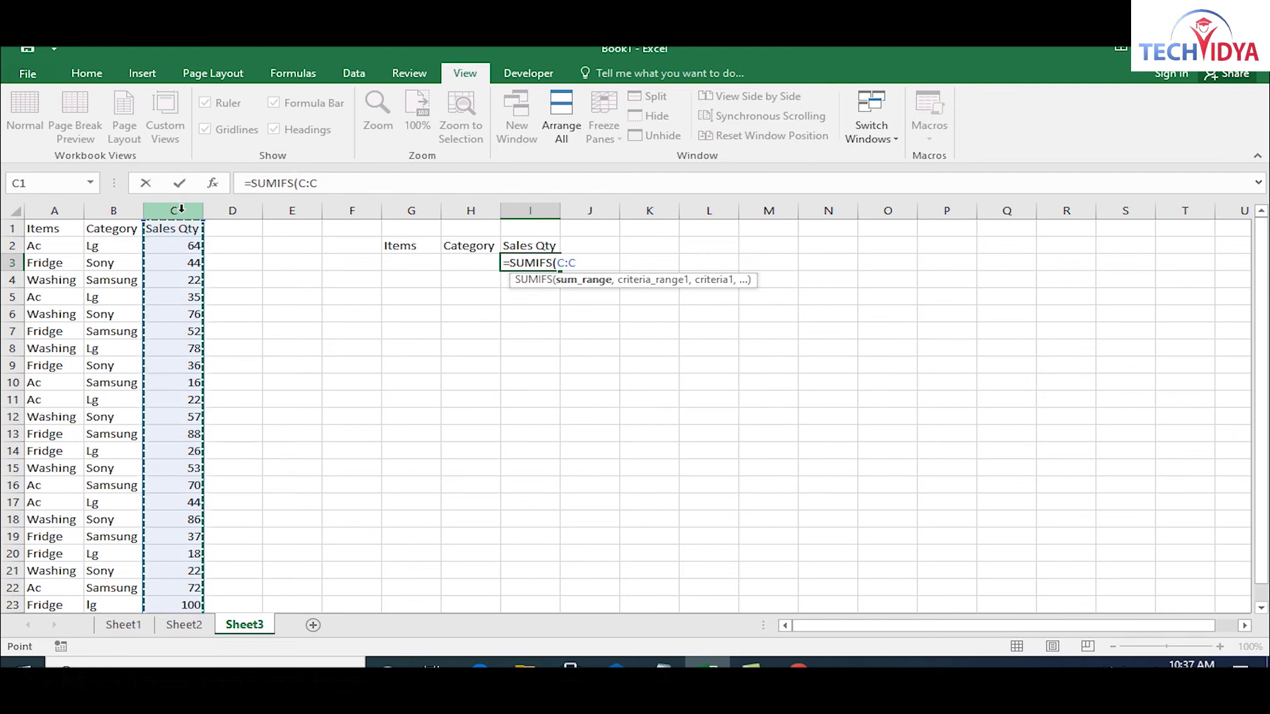
{"action": "type", "text": ","}
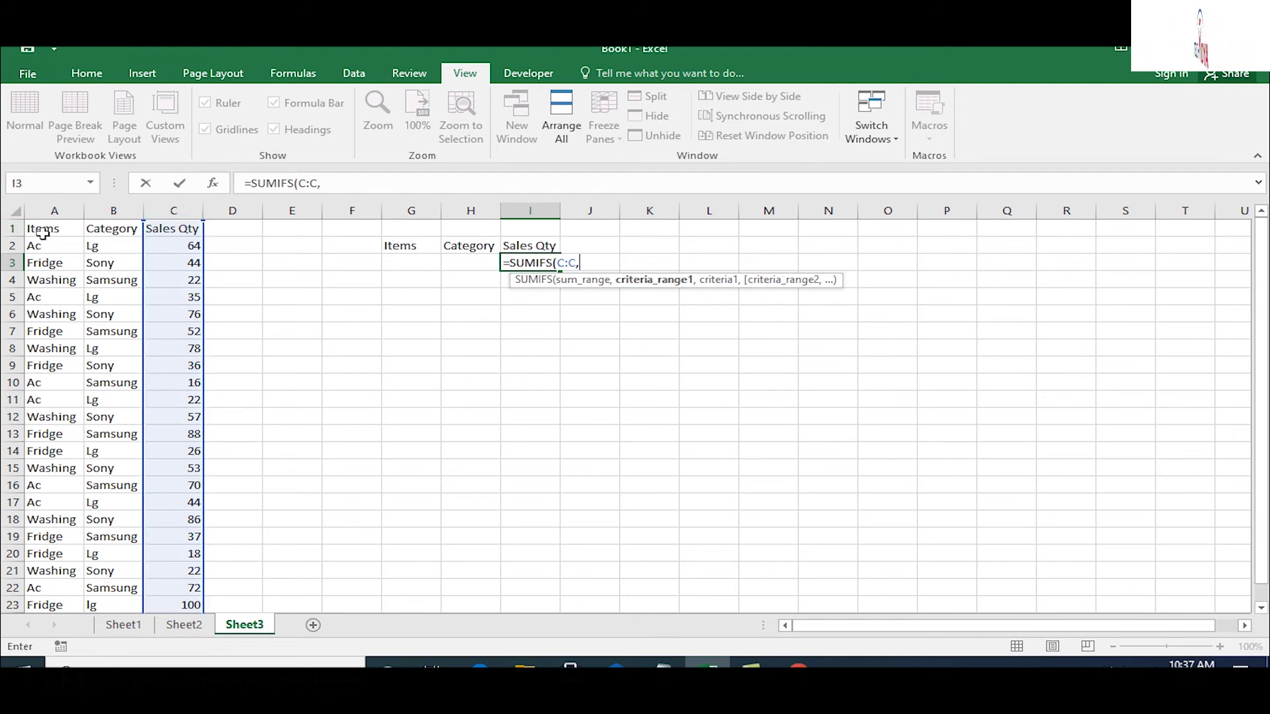
- Complete the SUMIFS formula in I3 with A:A matched to G3 and B:B matched to H3
{"action": "left_click", "coordinate": [55, 210]}
{"action": "type", "text": ","}
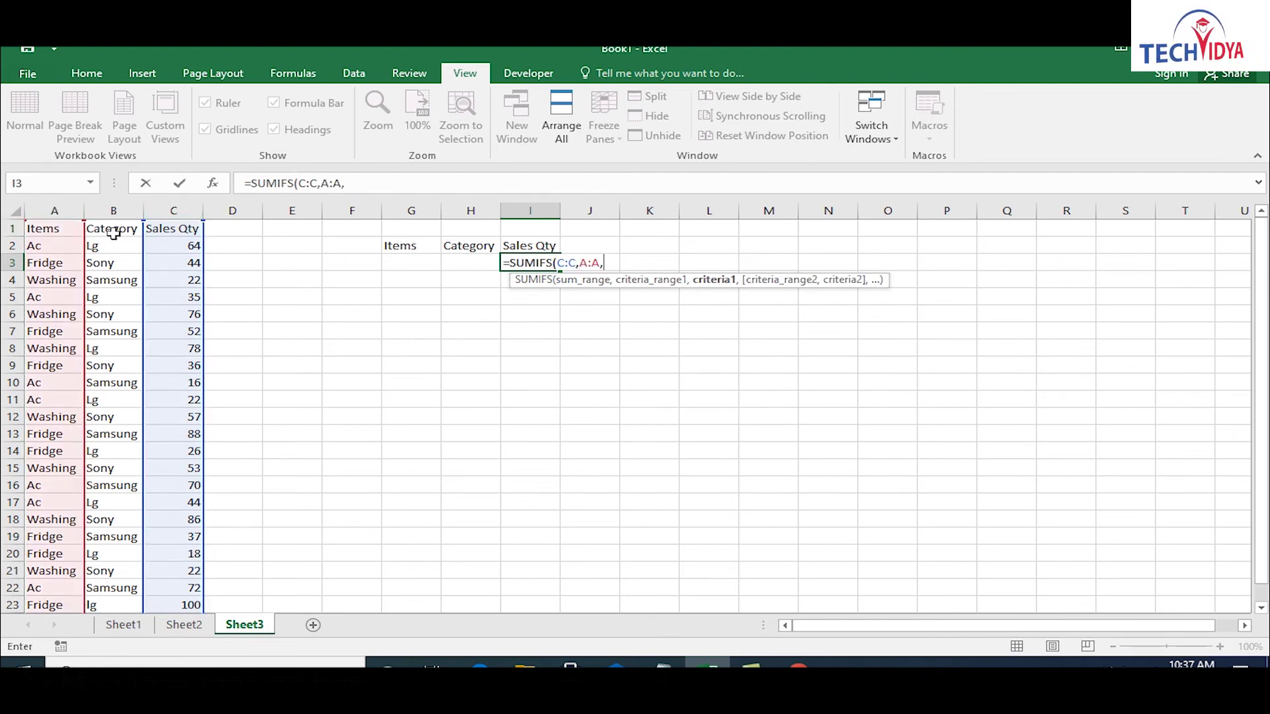
{"action": "left_click", "coordinate": [413, 264]}
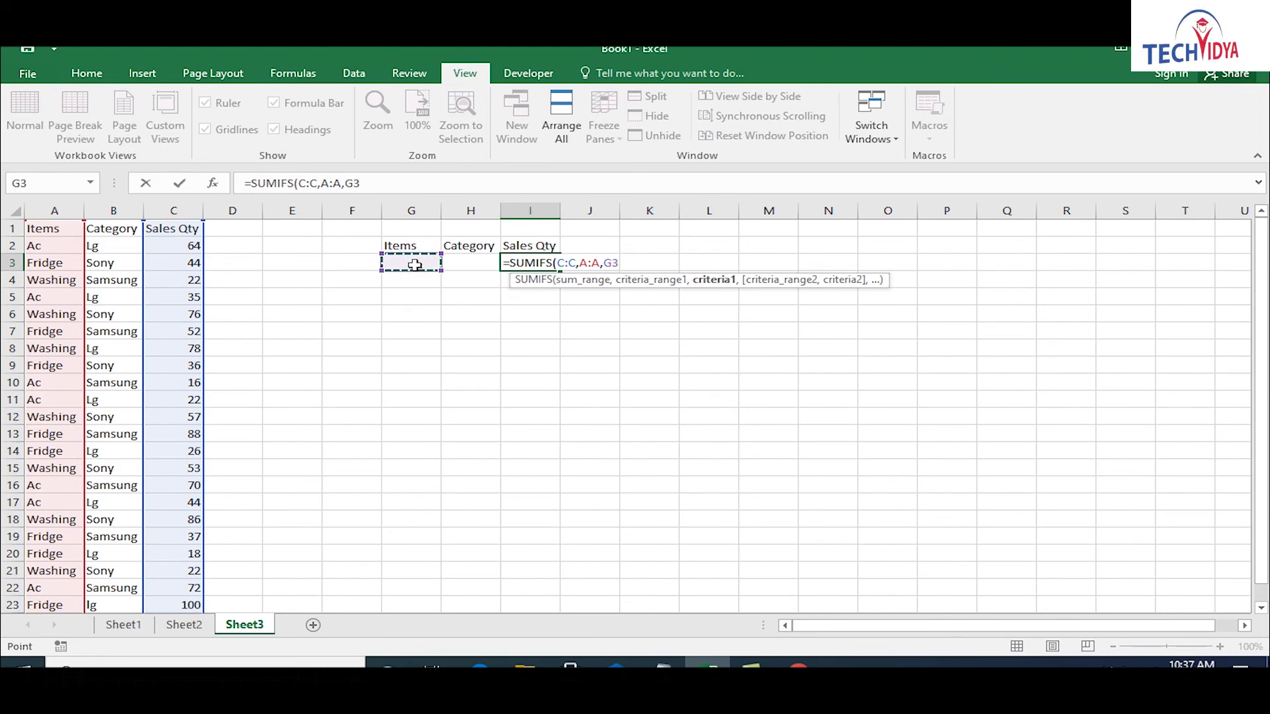
{"action": "type", "text": ","}
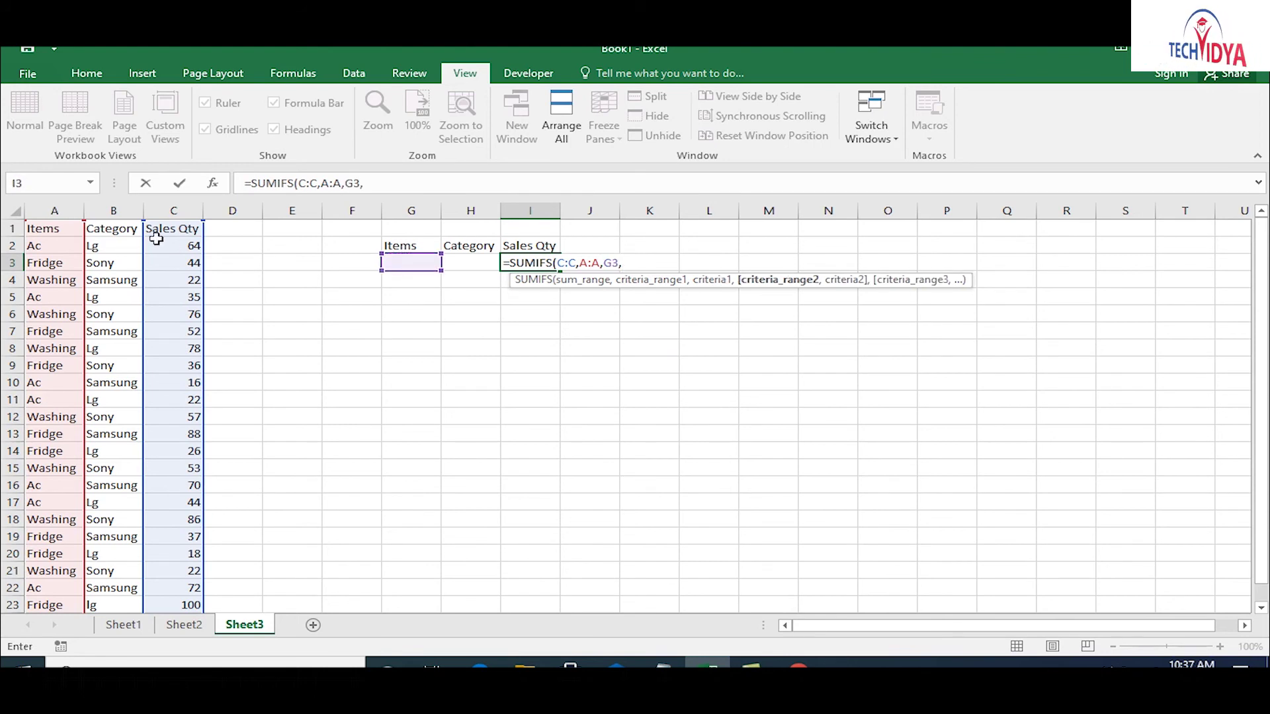
{"action": "left_click", "coordinate": [116, 207]}
{"action": "type", "text": ","}
{"action": "left_click", "coordinate": [473, 259]}
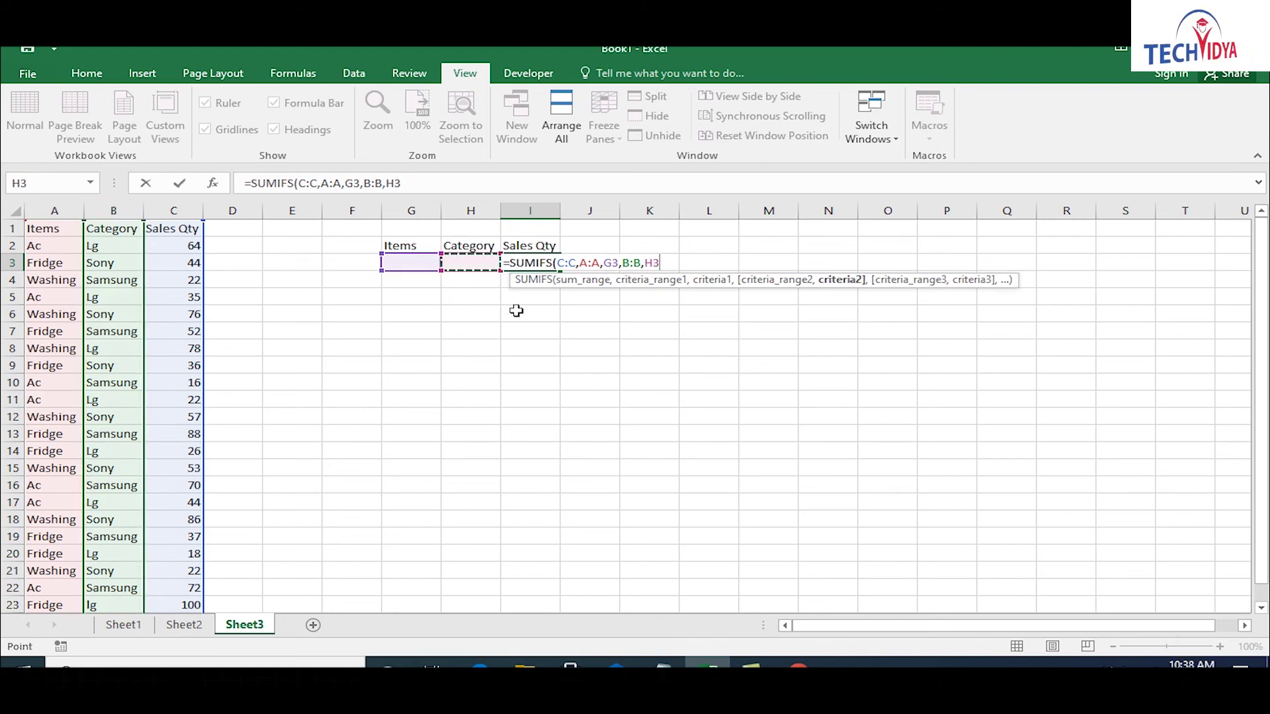
{"action": "key", "text": "Return"}
- Enter the SUMIFS criteria "ac" under Items in G3 and "lg" under Category in H3
{"action": "left_click", "coordinate": [405, 262]}
{"action": "type", "text": "ac"}
{"action": "left_click", "coordinate": [491, 265]}
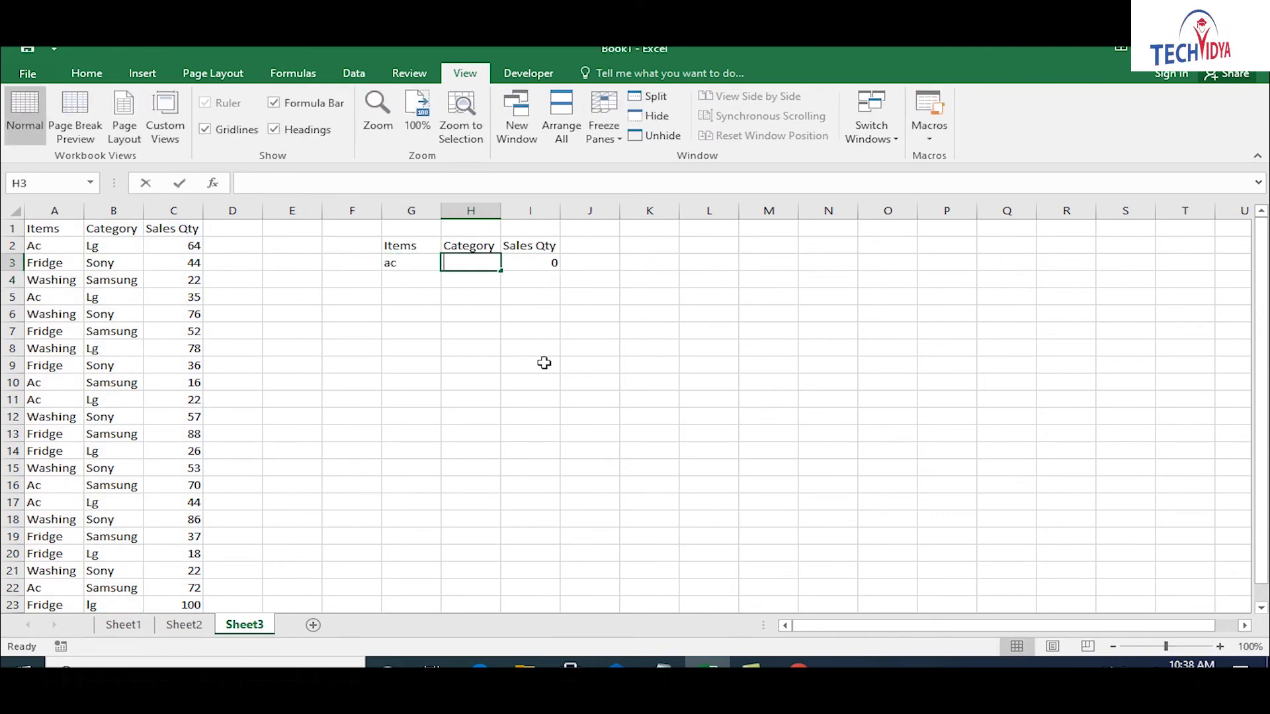
{"action": "type", "text": "lg"}
{"action": "key", "text": "Left"}
{"action": "key", "text": "Right"}
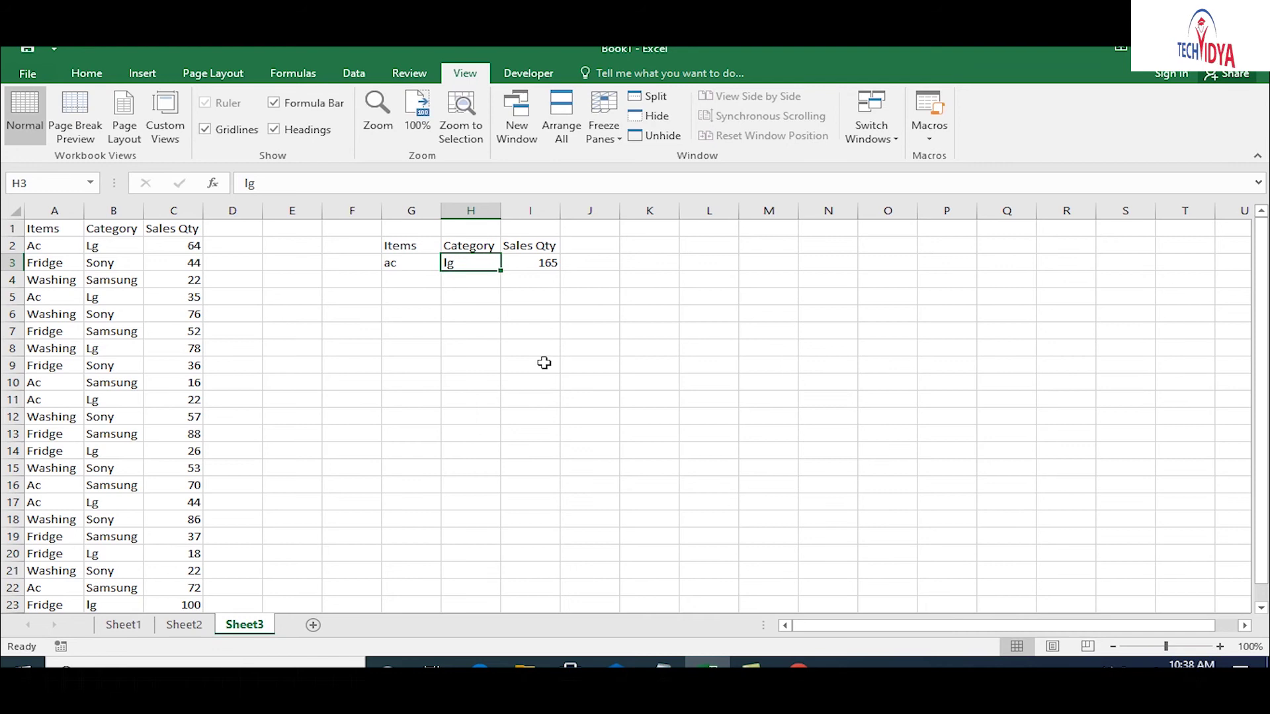
- Test the SUMIFS with other Category criteria in H3, entering "sony" first and "samsung" second
{"action": "type", "text": "sony"}
{"action": "key", "text": "Return"}
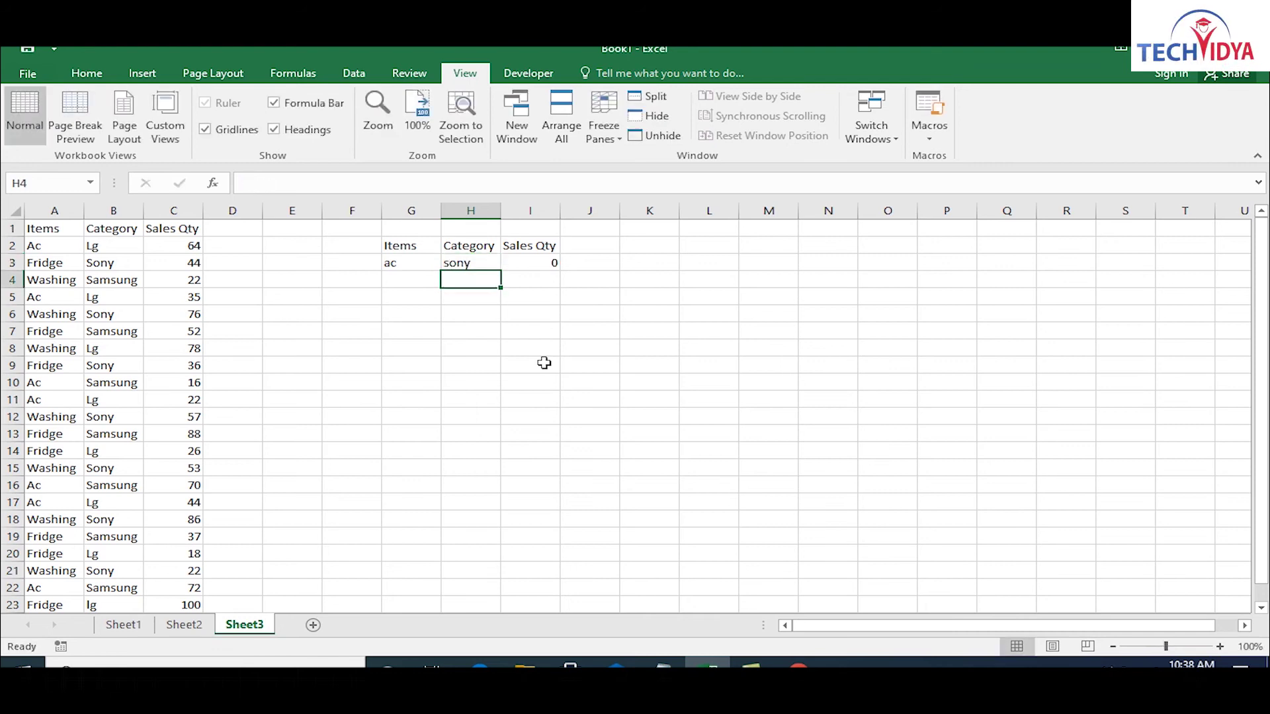
{"action": "key", "text": "Up"}
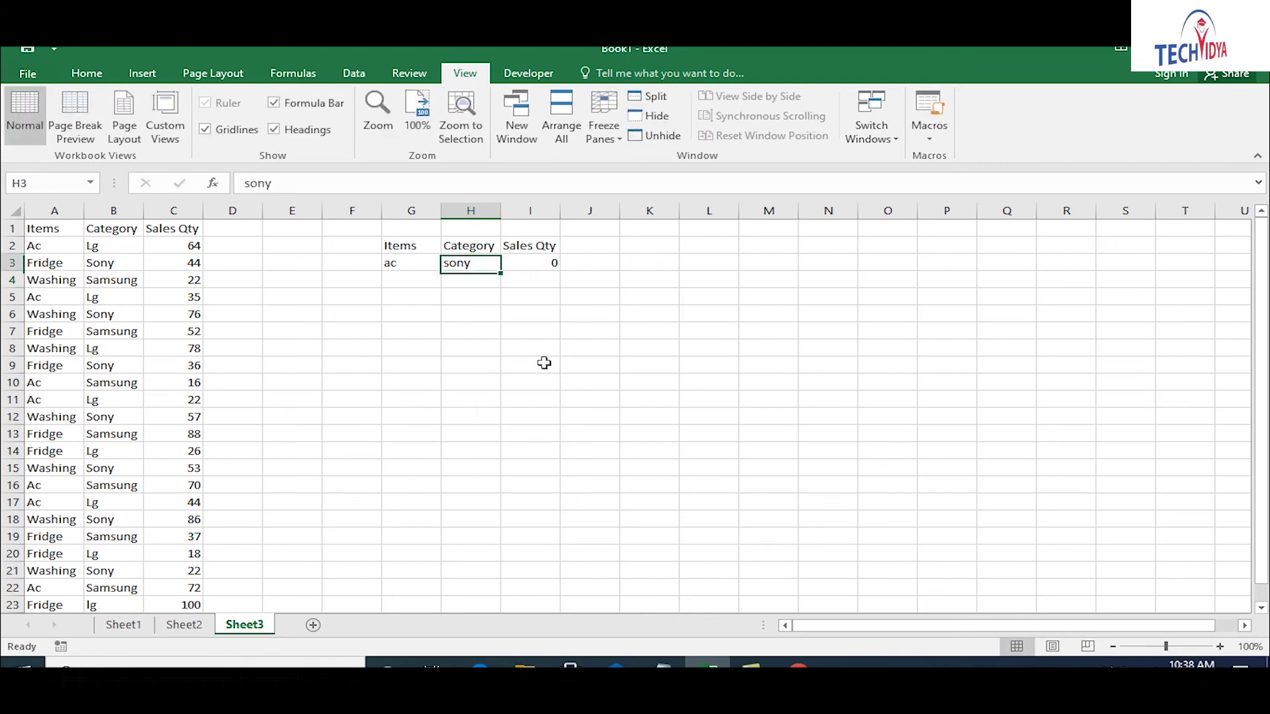
{"action": "type", "text": "samsung"}
{"action": "key", "text": "Return"}
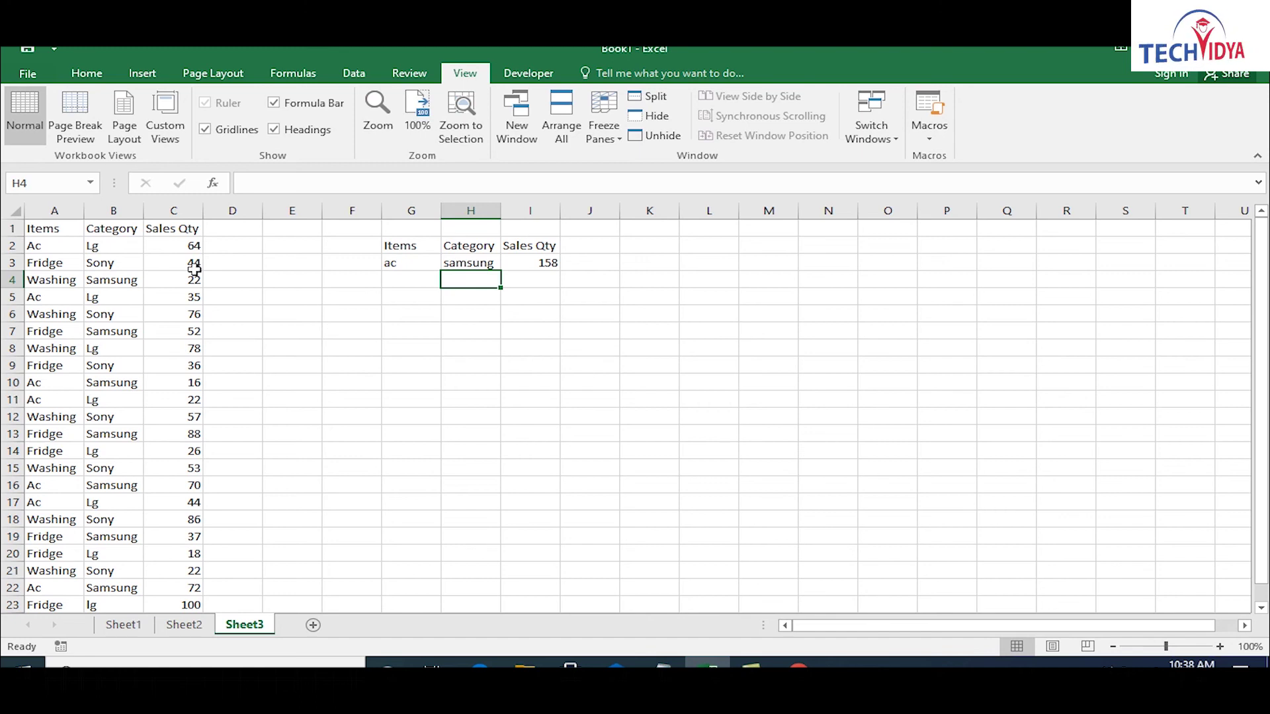
- Copy the Items header with Ac, Fridge and Washing from A1:A4 to the range starting at I9
{"action": "left_click_drag", "start_coordinate": [28, 229], "coordinate": [43, 279]}
{"action": "left_click", "coordinate": [115, 263]}
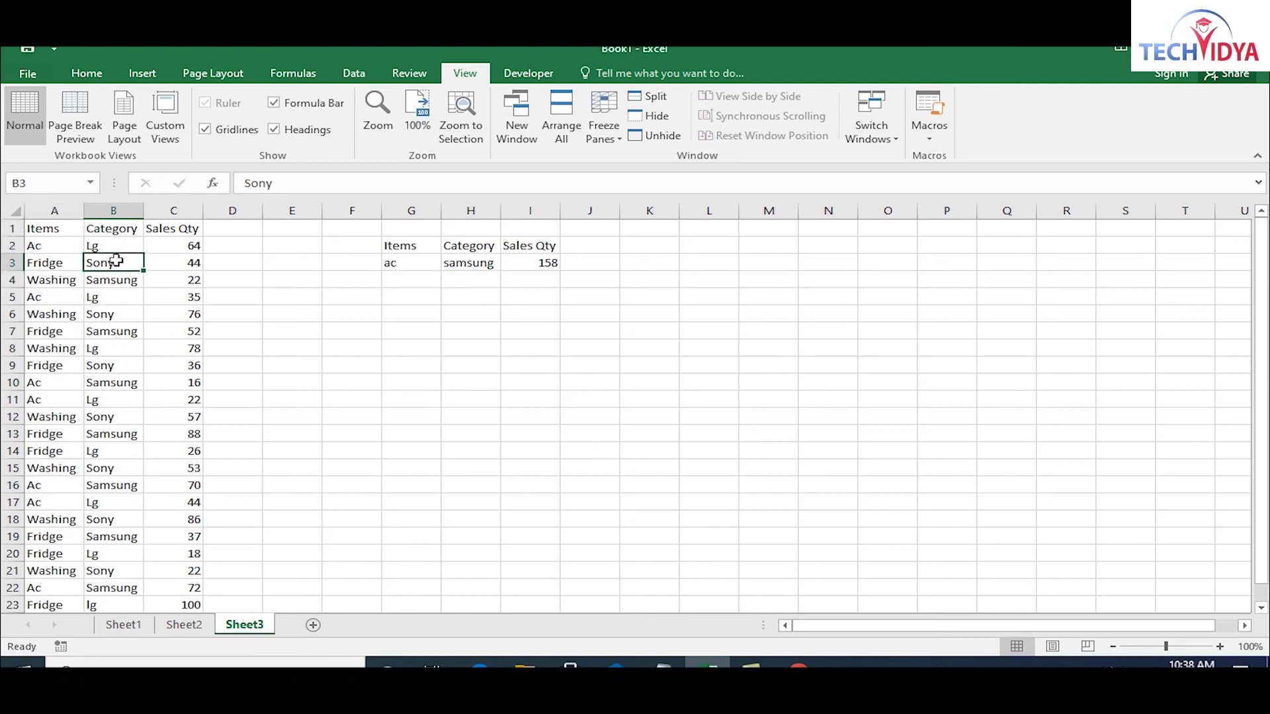
{"action": "left_click", "coordinate": [118, 281]}
{"action": "left_click", "coordinate": [113, 299]}
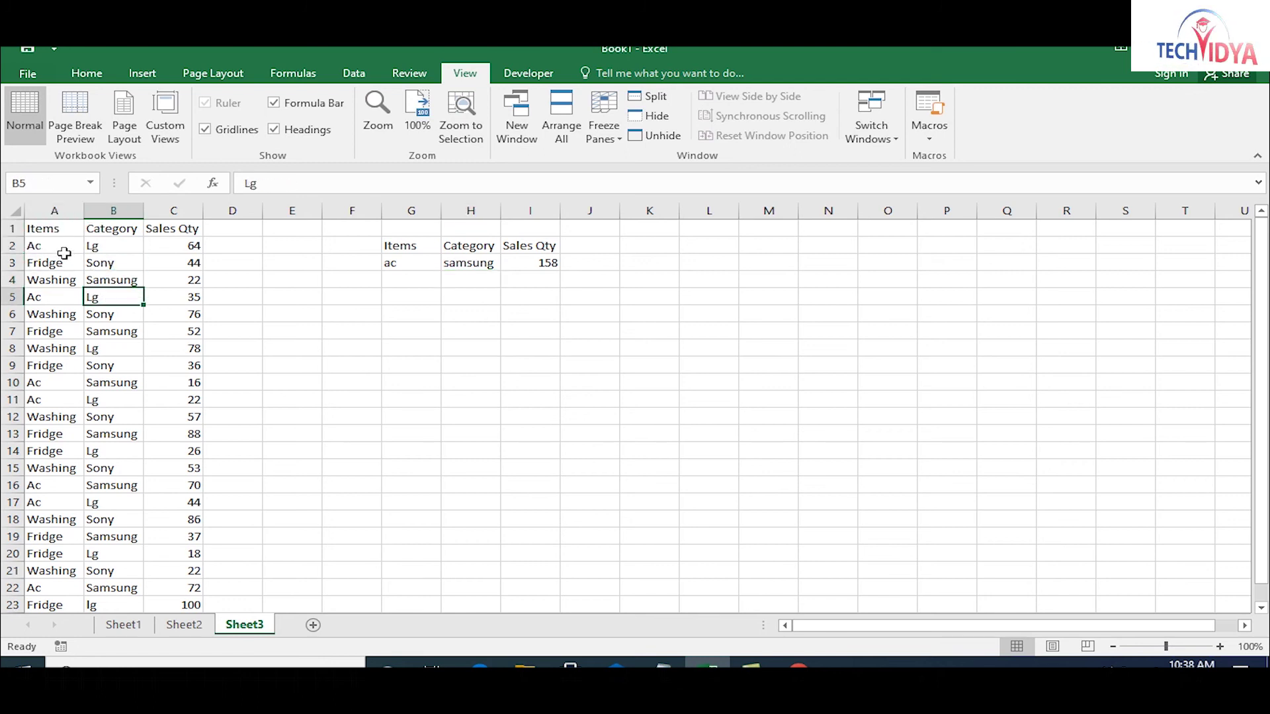
{"action": "left_click_drag", "start_coordinate": [50, 228], "coordinate": [50, 279]}
{"action": "key", "text": "ctrl+c"}
{"action": "left_click", "coordinate": [523, 362]}
{"action": "key", "text": "ctrl+v"}
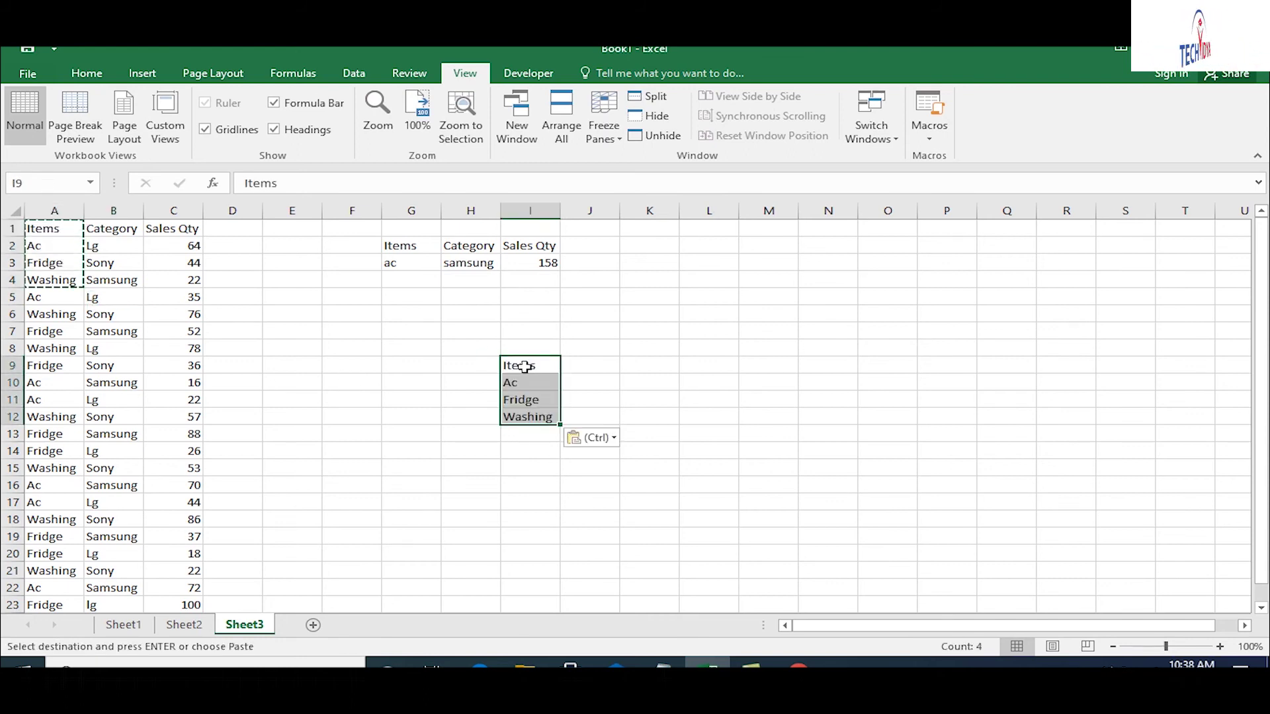
- Copy the categories Lg, Sony and Samsung from B2:B4 and paste them transposed across row 9 from J9
{"action": "left_click", "coordinate": [123, 246]}
{"action": "left_click_drag", "start_coordinate": [124, 246], "coordinate": [114, 281]}
{"action": "key", "text": "ctrl+c"}
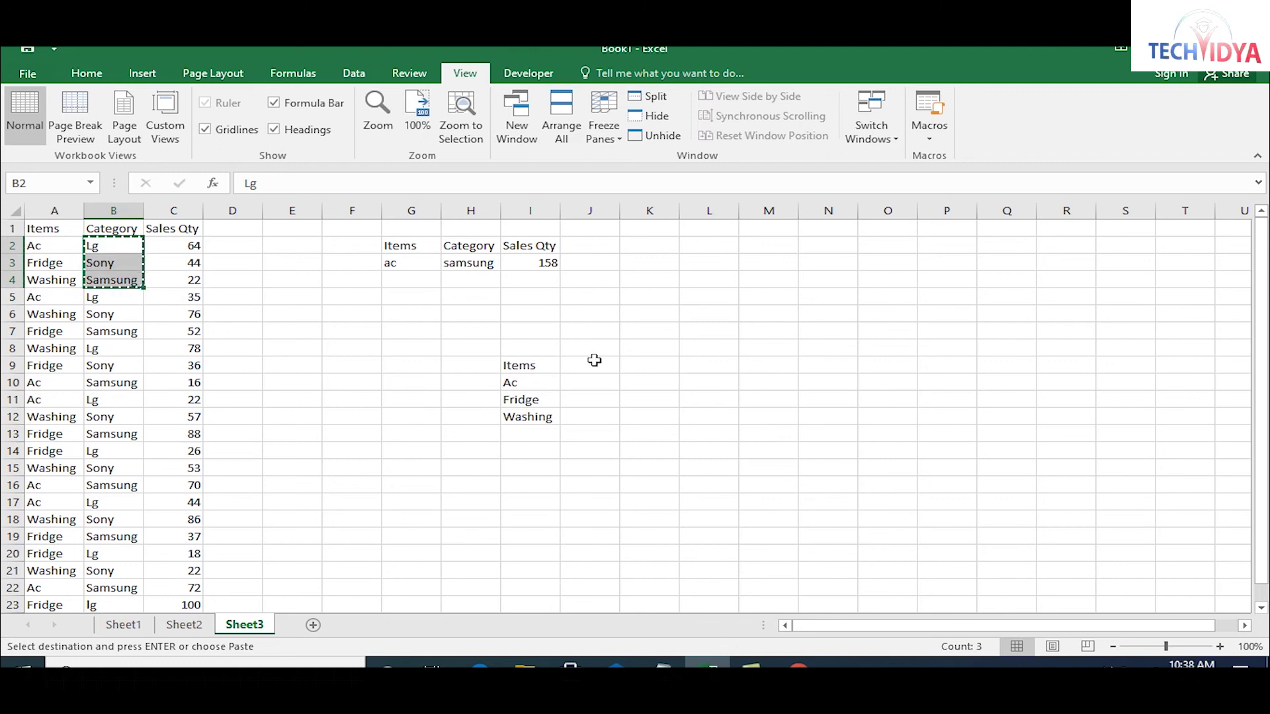
{"action": "left_click", "coordinate": [589, 365]}
{"action": "left_click", "coordinate": [90, 71]}
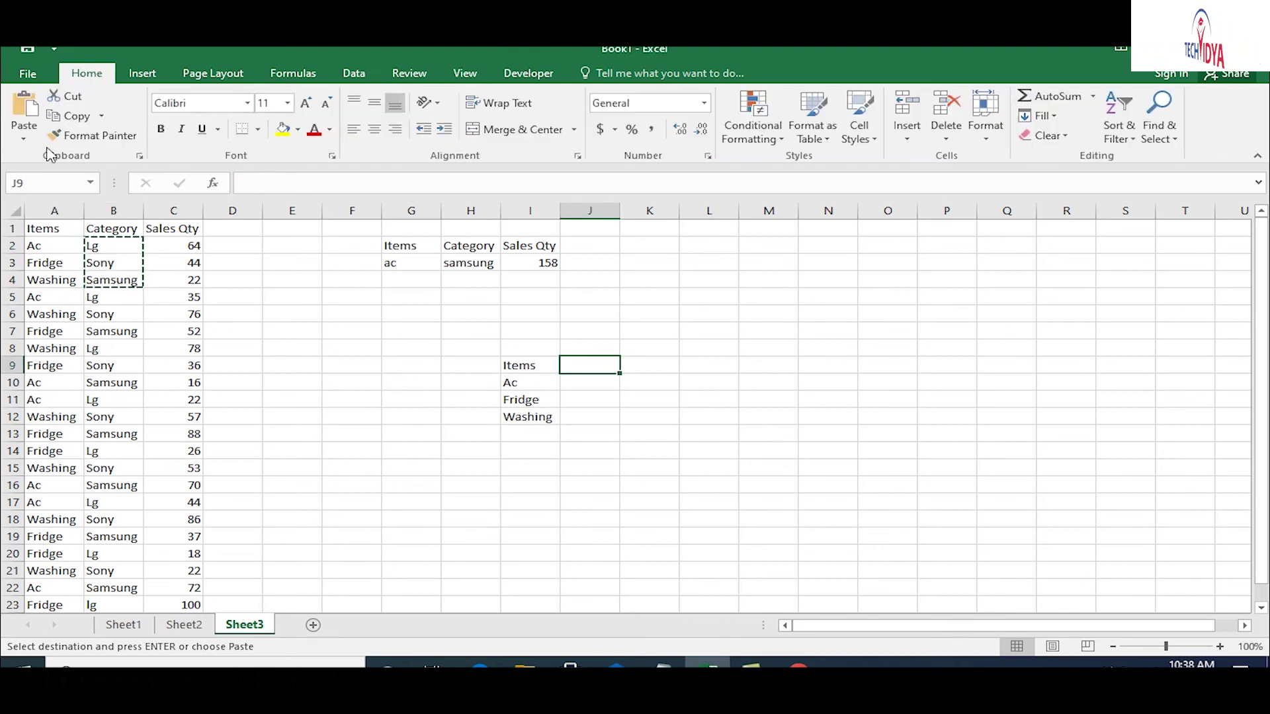
{"action": "left_click", "coordinate": [24, 138]}
{"action": "left_click", "coordinate": [78, 204]}
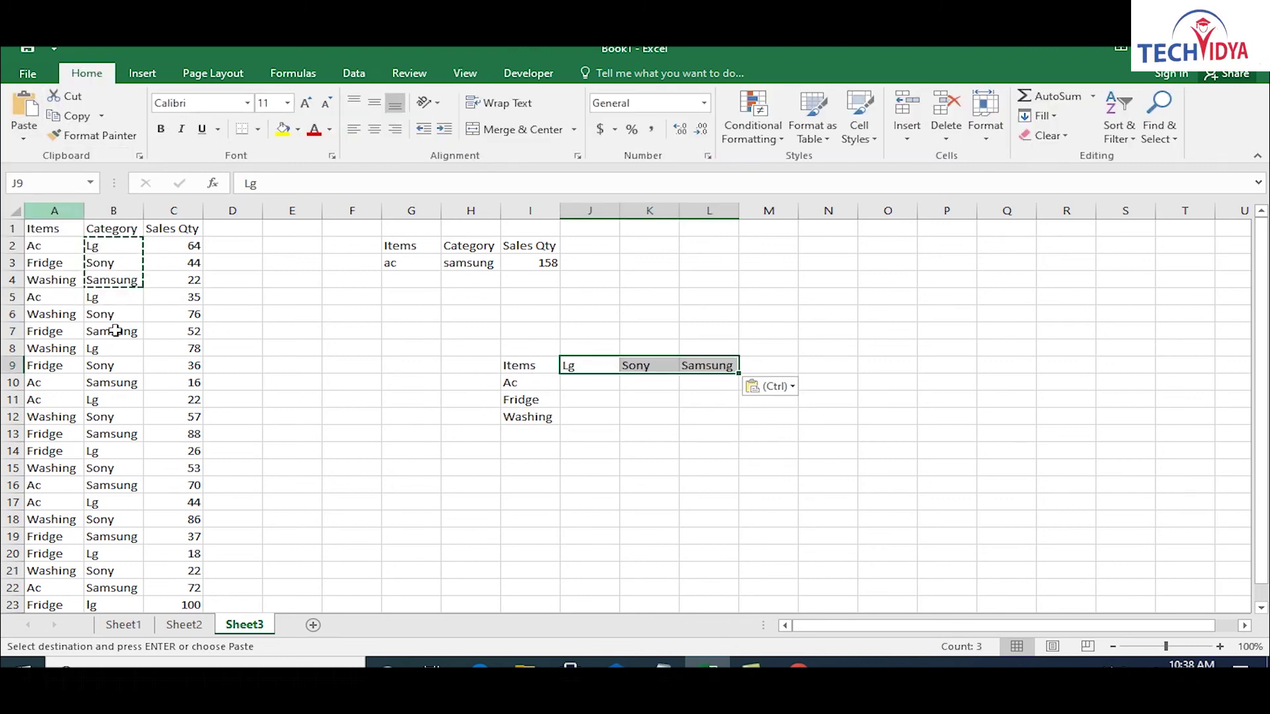
- Begin a SUMIFS formula in J10 with the absolute Sales Qty column $C:$C as the sum range
{"action": "left_click", "coordinate": [608, 386]}
{"action": "type", "text": "="}
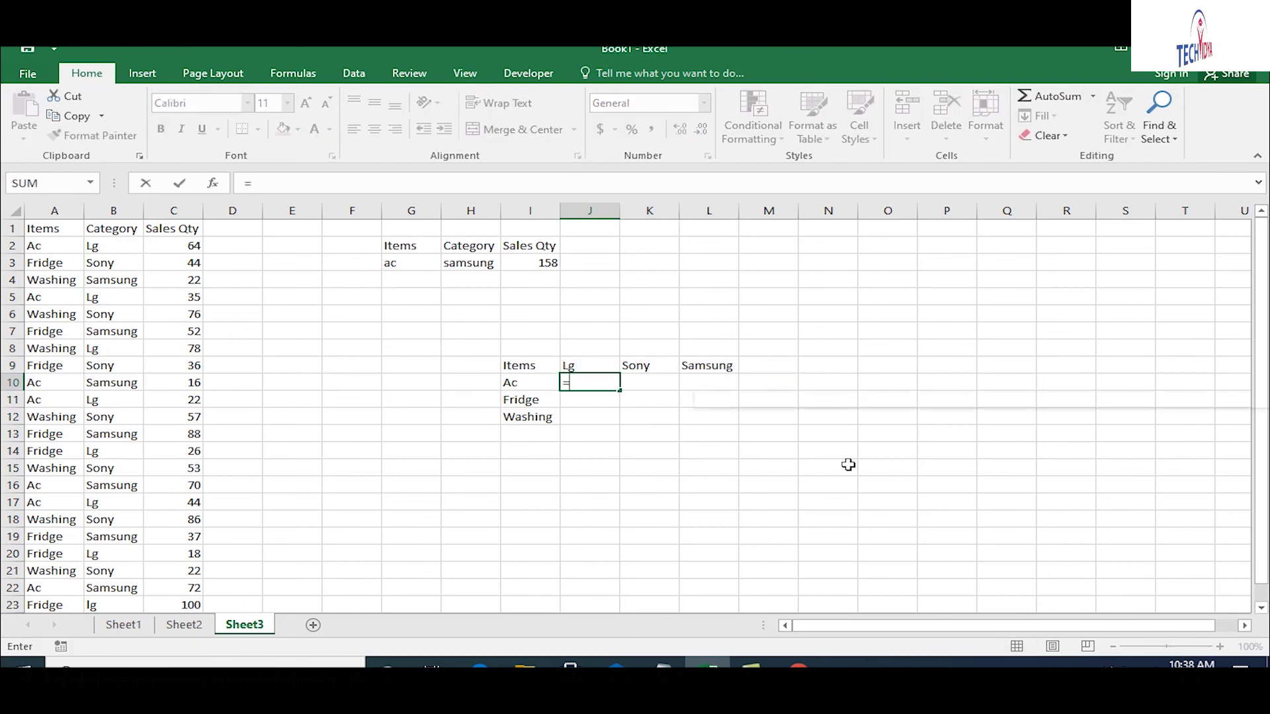
{"action": "type", "text": "sumifs"}
{"action": "key", "text": "Tab"}
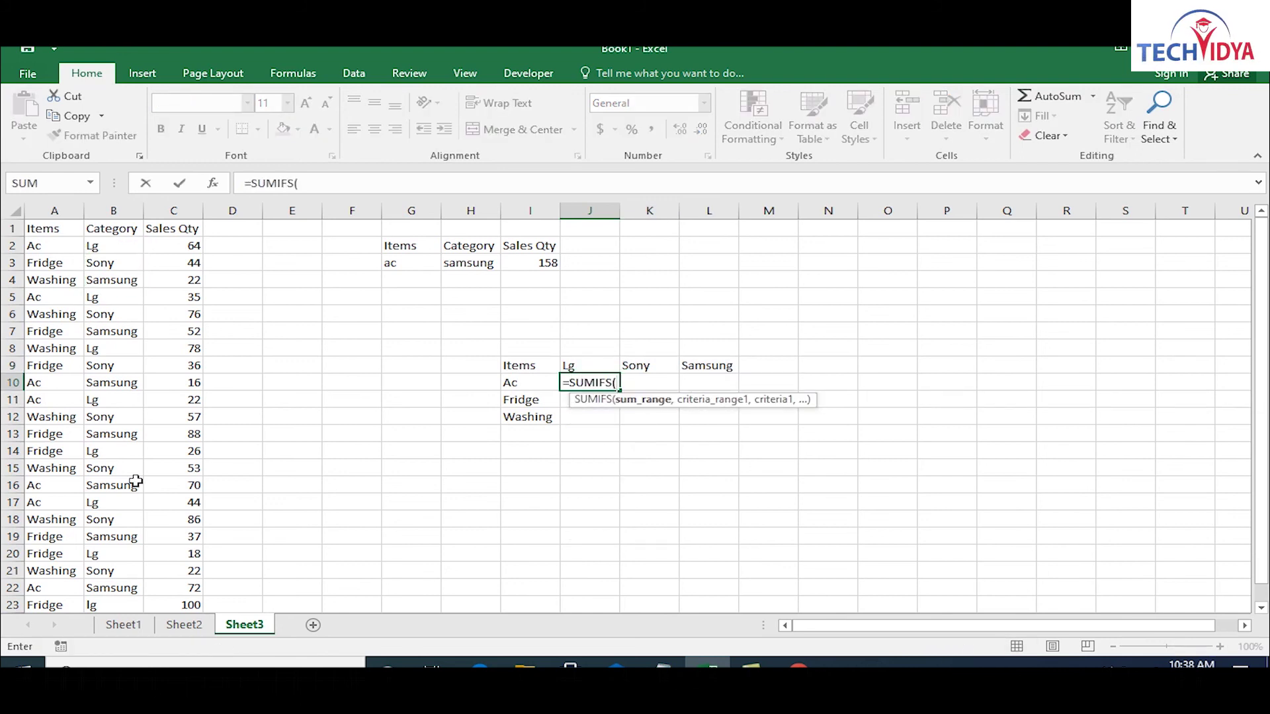
{"action": "left_click", "coordinate": [187, 209]}
{"action": "key", "text": "F4"}
{"action": "type", "text": ","}
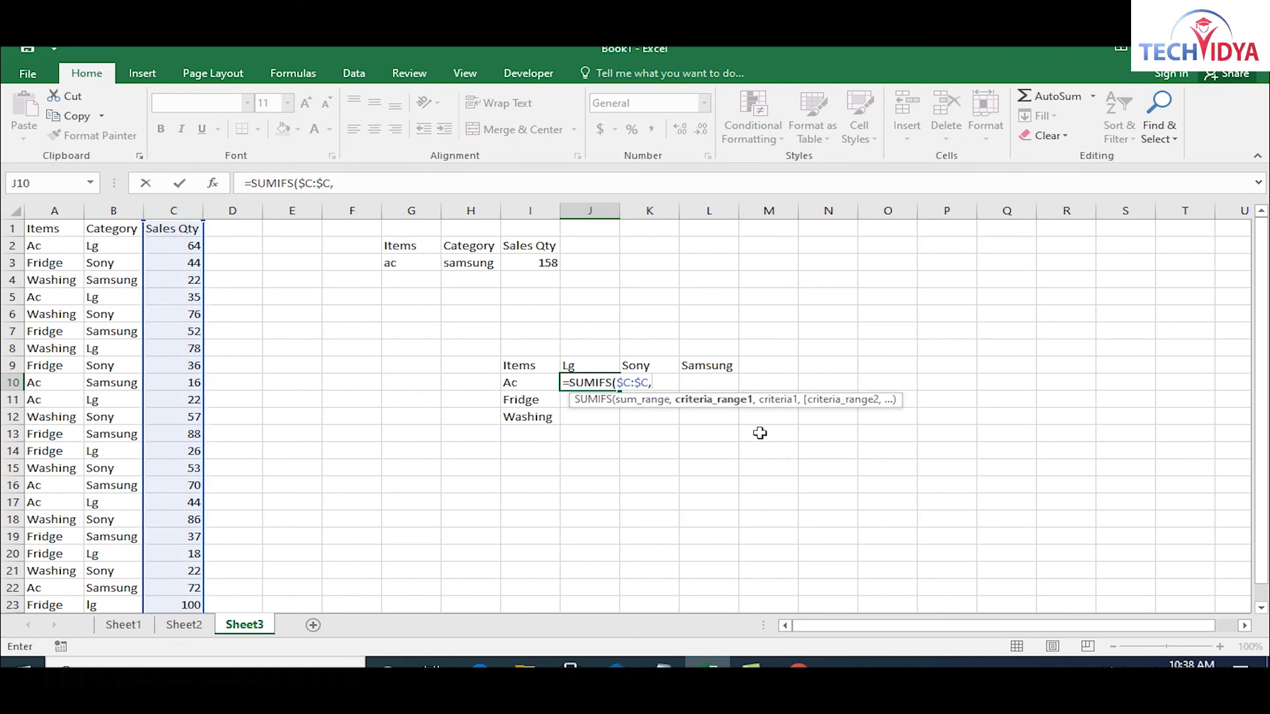
- Add the first criteria pair to the J10 formula: absolute range $A:$A matched to $I10 with the column locked
{"action": "left_click", "coordinate": [55, 210]}
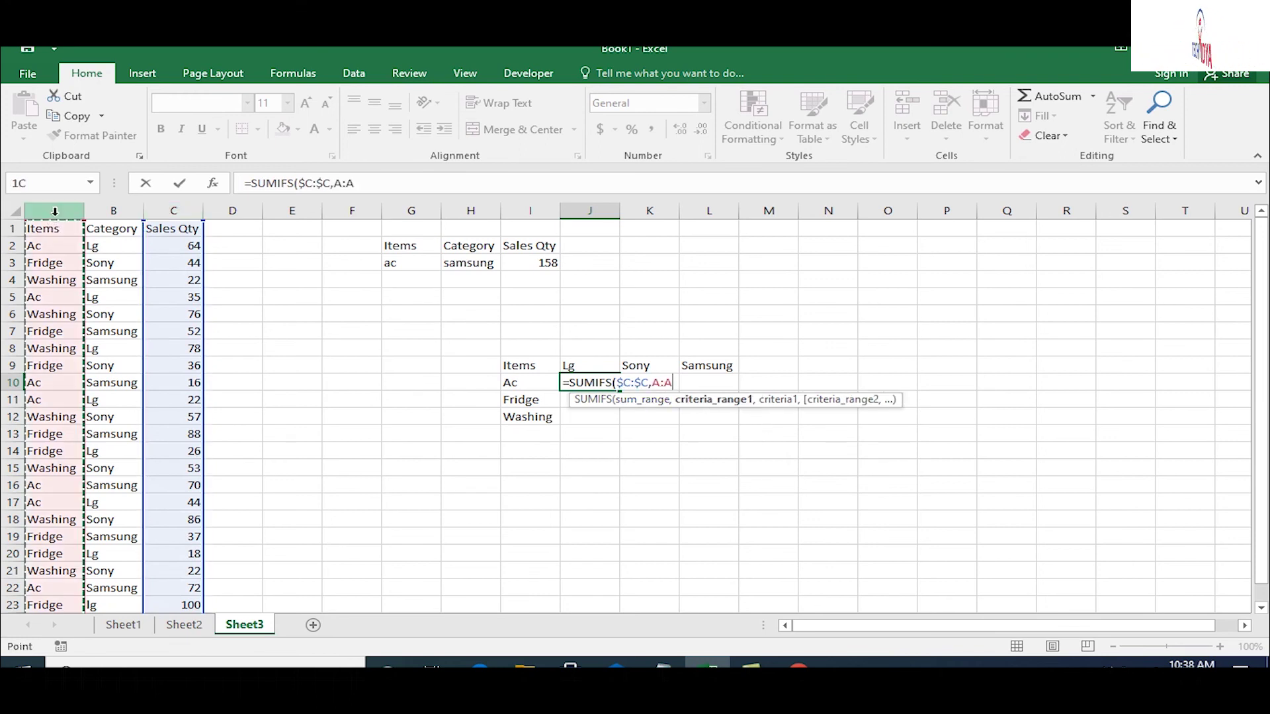
{"action": "key", "text": "F4"}
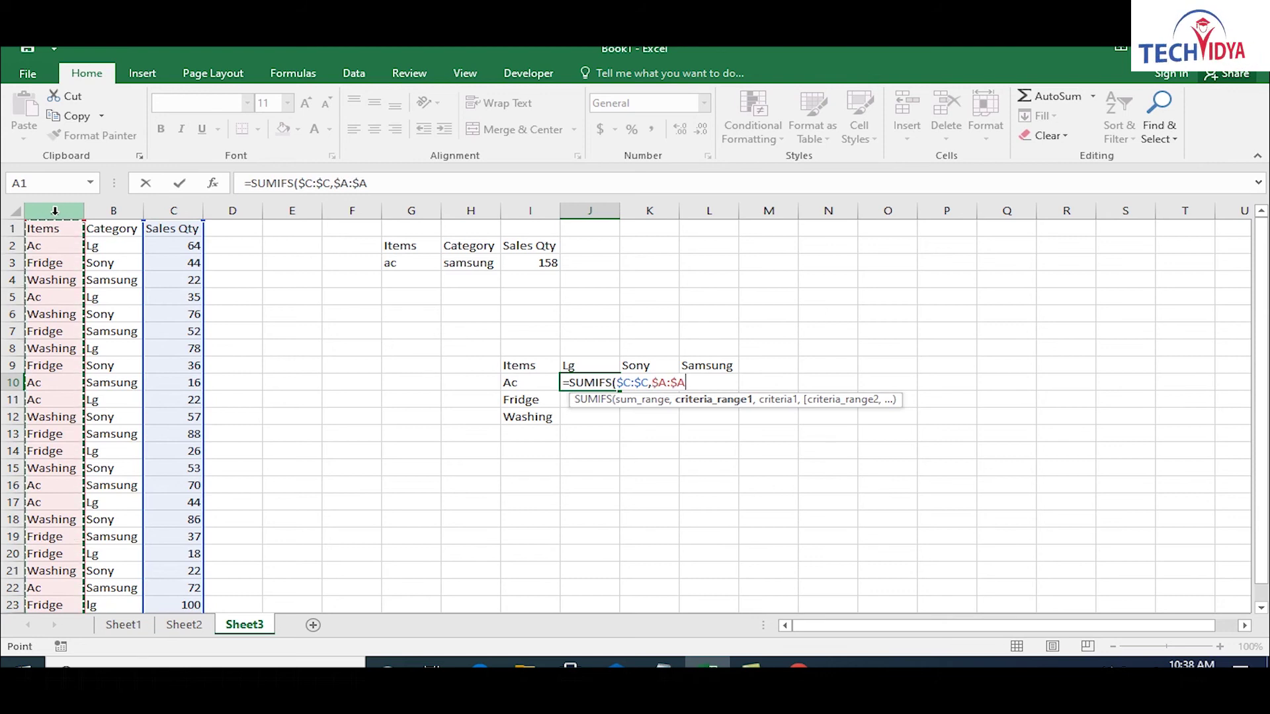
{"action": "type", "text": ","}
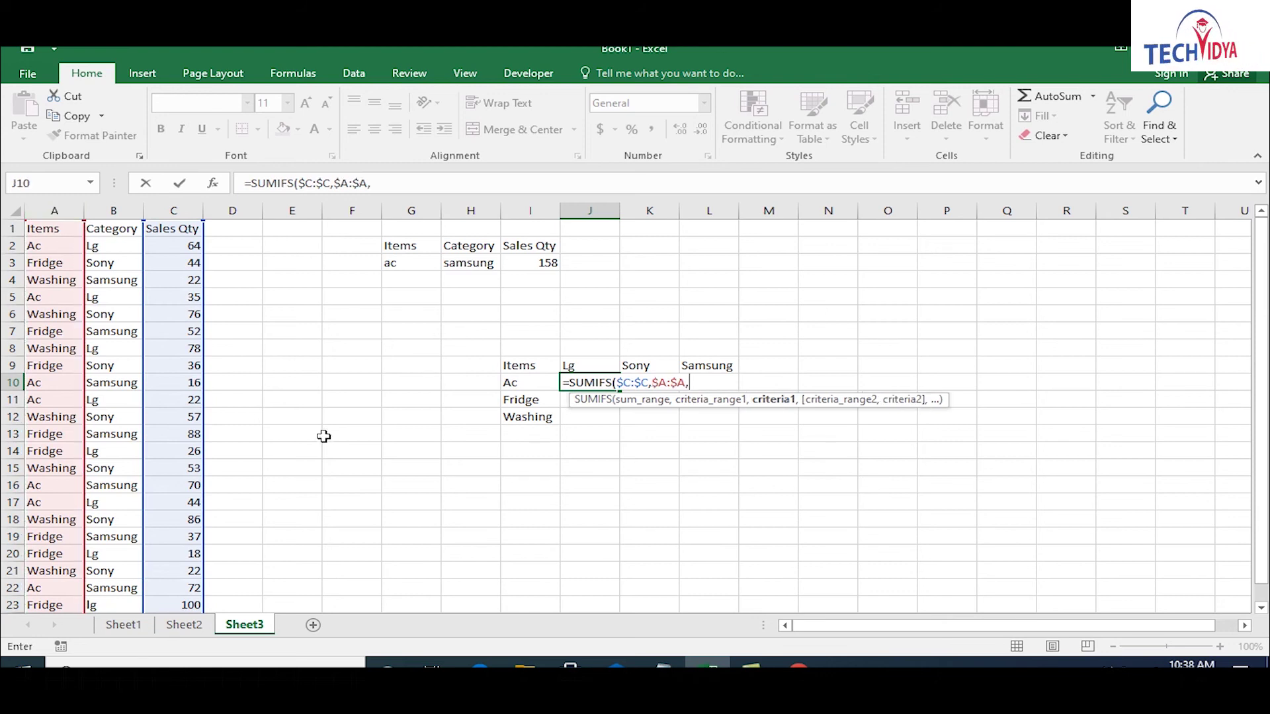
{"action": "left_click", "coordinate": [525, 390]}
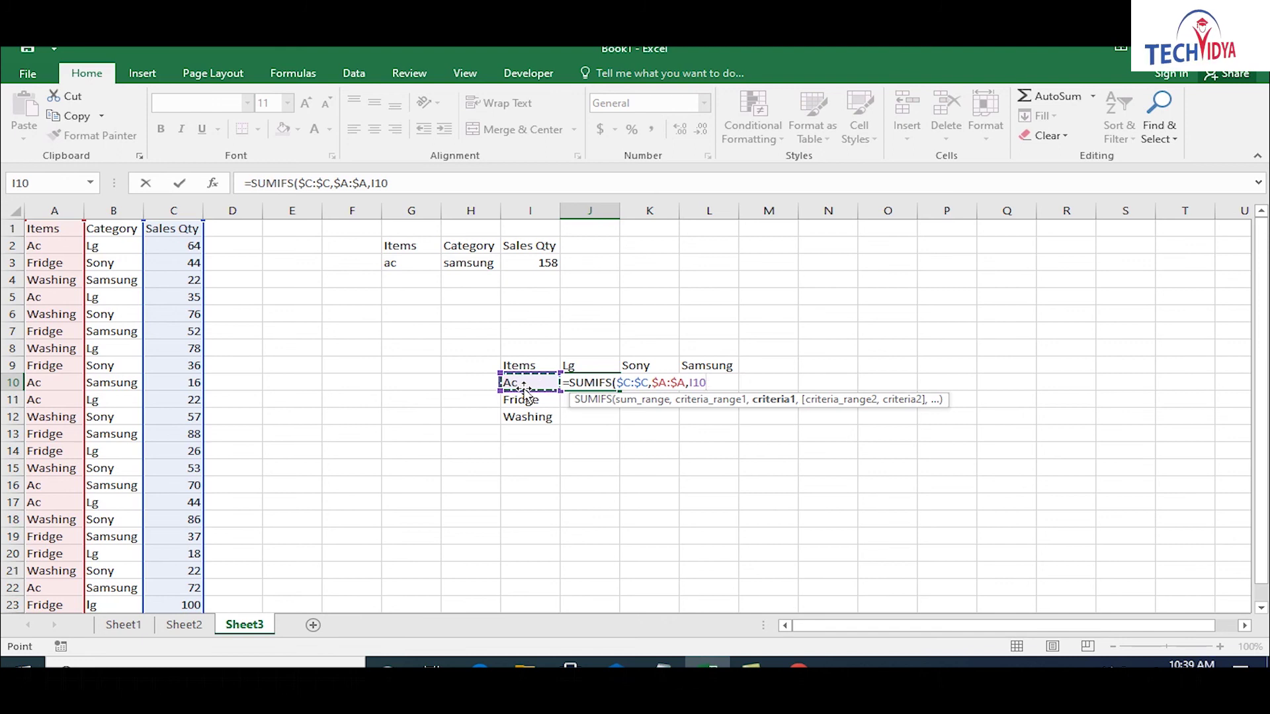
{"action": "key", "text": "F4"}
{"action": "key", "text": "F4"}
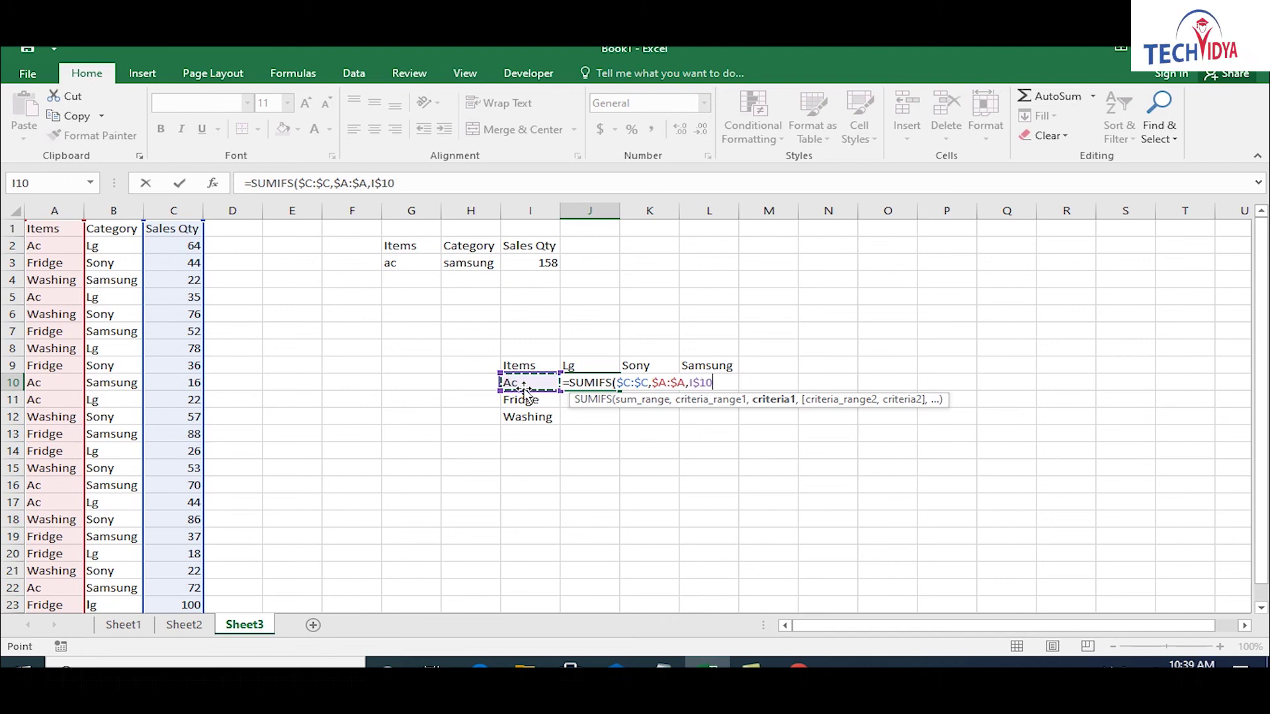
{"action": "type", "text": ","}
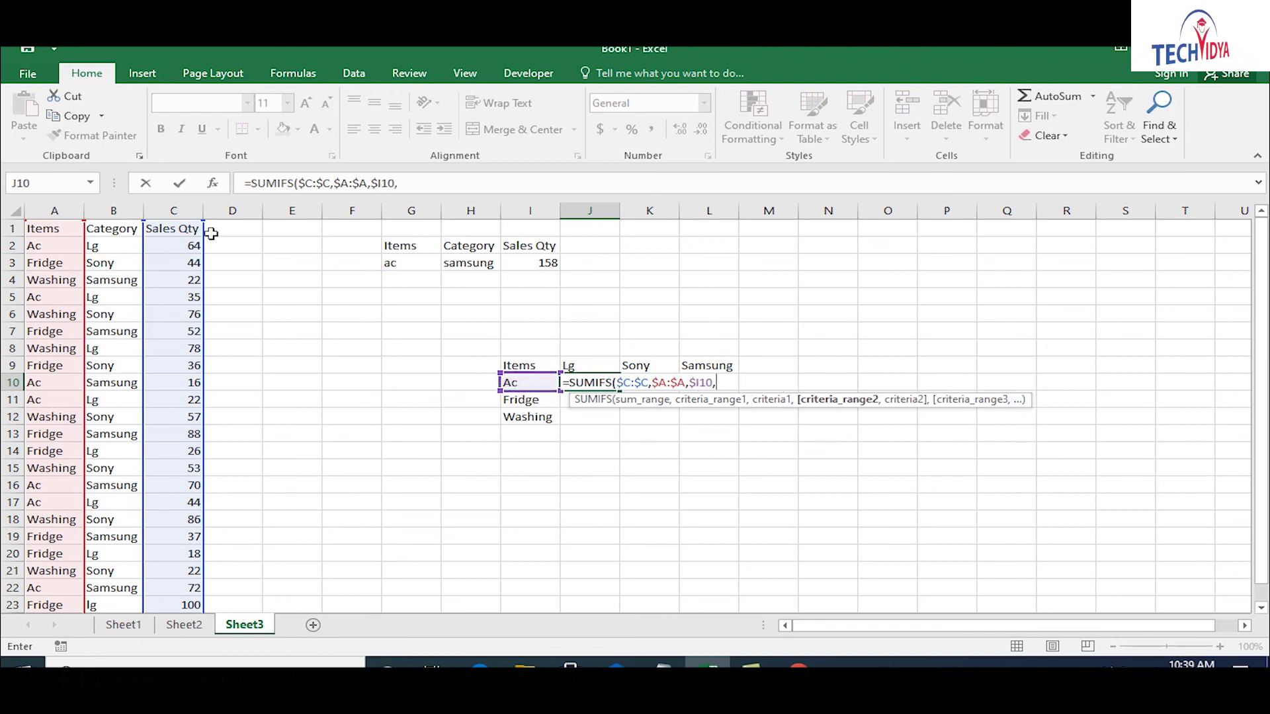
- Complete the J10 formula with criteria range $B:$B matched to J$9, locking the row
{"action": "left_click", "coordinate": [107, 212]}
{"action": "key", "text": "F4"}
{"action": "type", "text": ","}
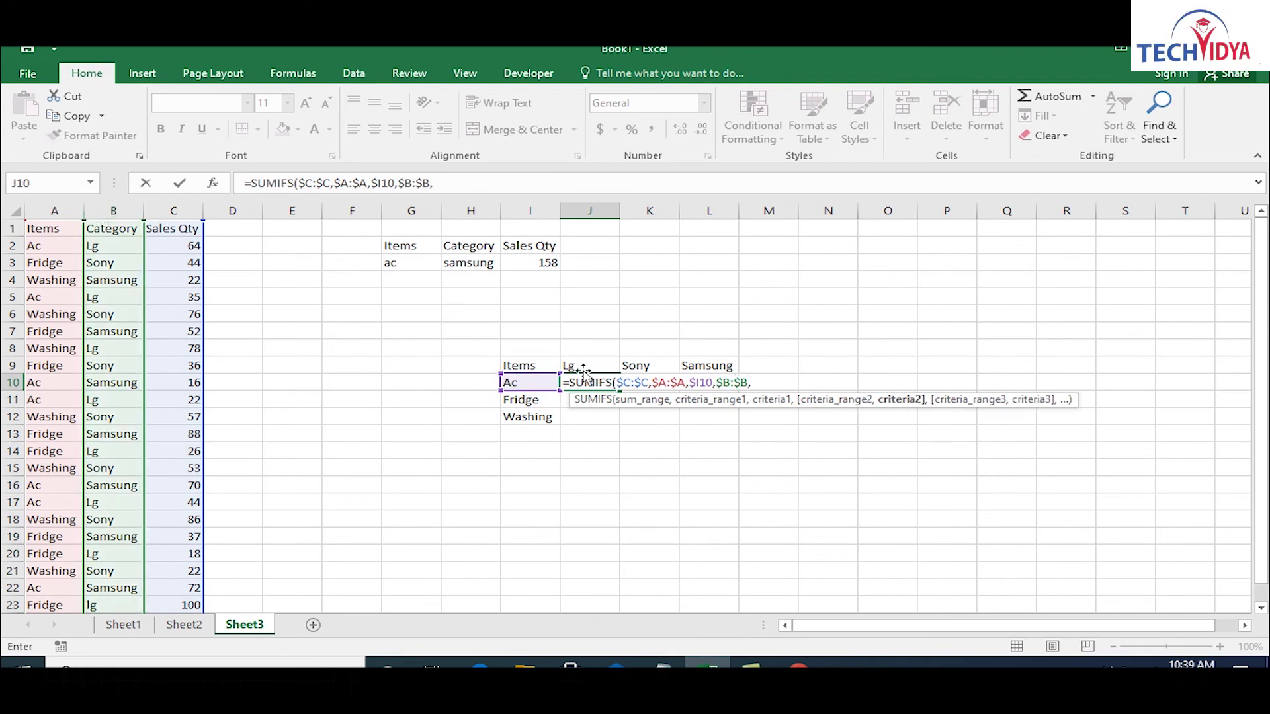
{"action": "left_click", "coordinate": [577, 366]}
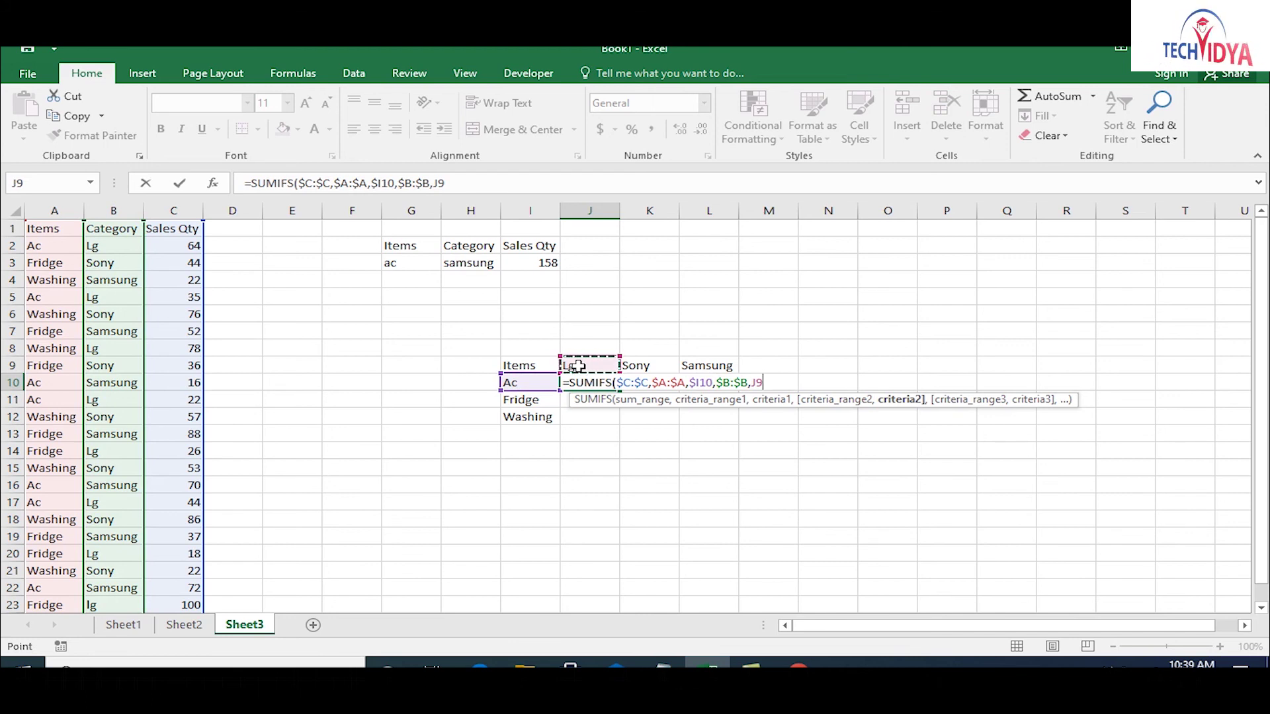
{"action": "key", "text": "F4"}
{"action": "key", "text": "F4"}
{"action": "type", "text": ")"}
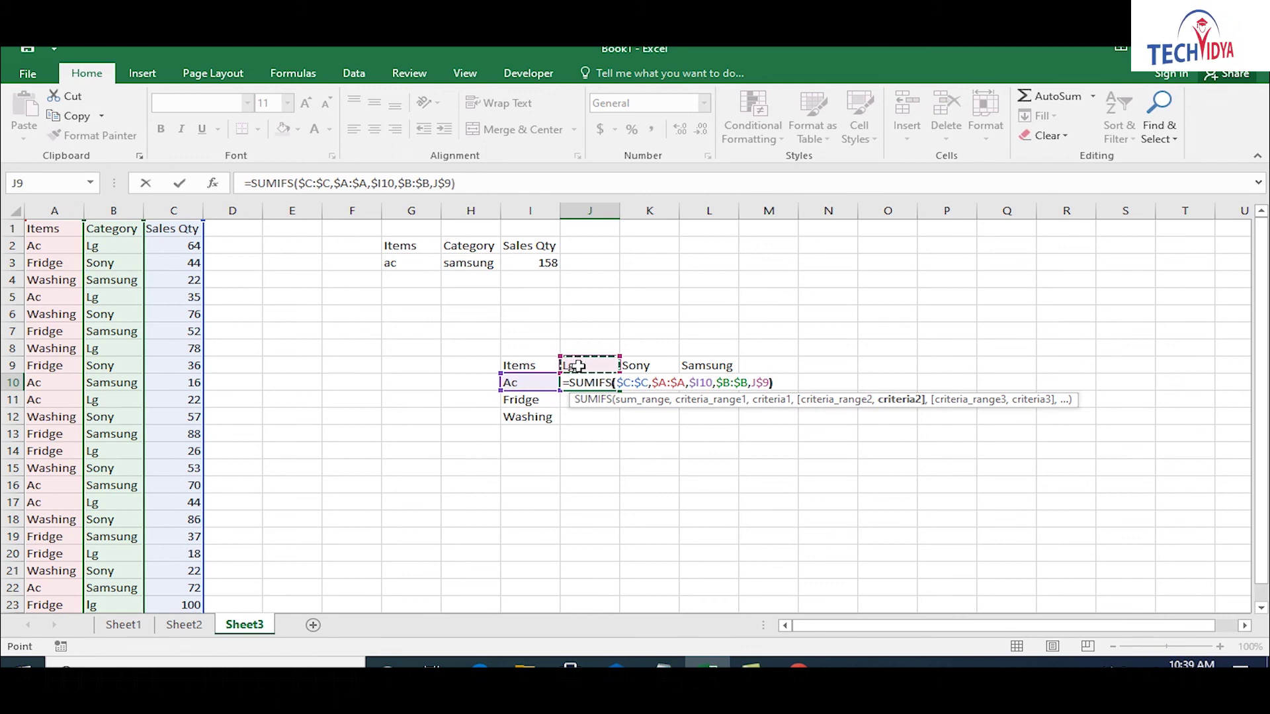
{"action": "key", "text": "ctrl+Return"}
- Fill the J10 formula down to row 12 and across to column L
{"action": "key", "text": "shift+Down"}
{"action": "key", "text": "shift+Down"}
{"action": "key", "text": "ctrl+d"}
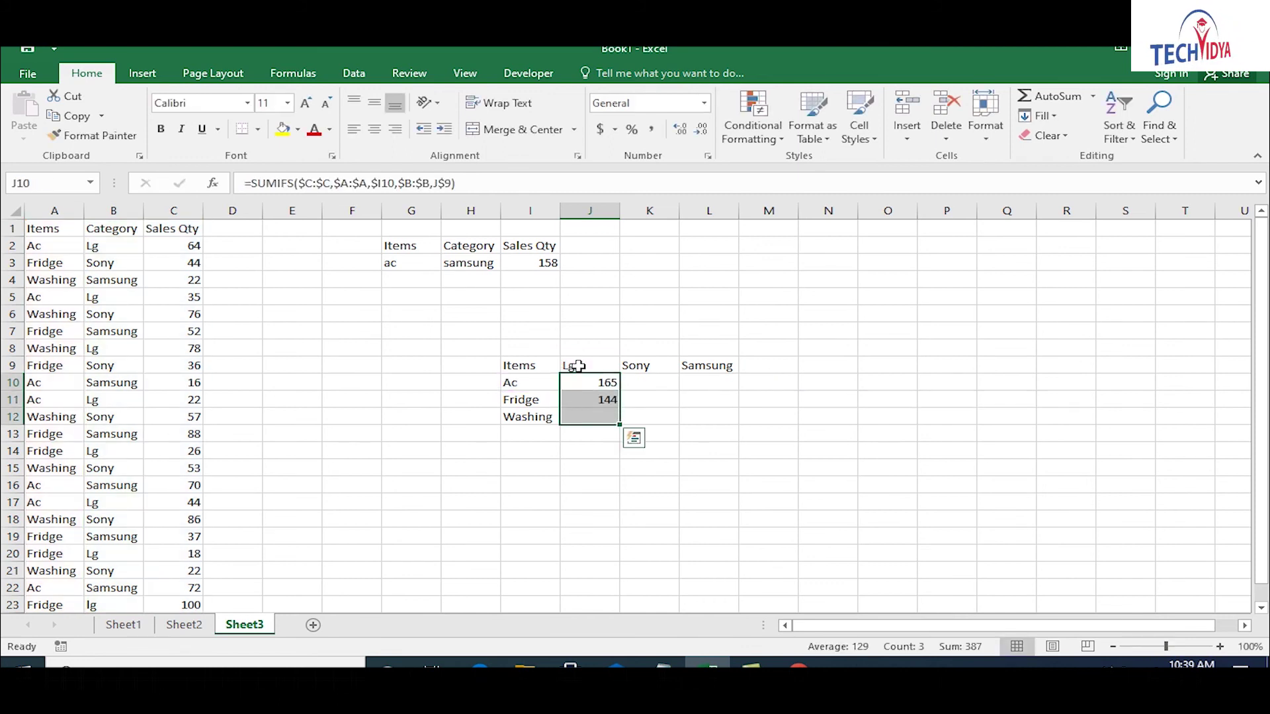
{"action": "key", "text": "shift+Right"}
{"action": "key", "text": "shift+Right"}
{"action": "key", "text": "ctrl+r"}
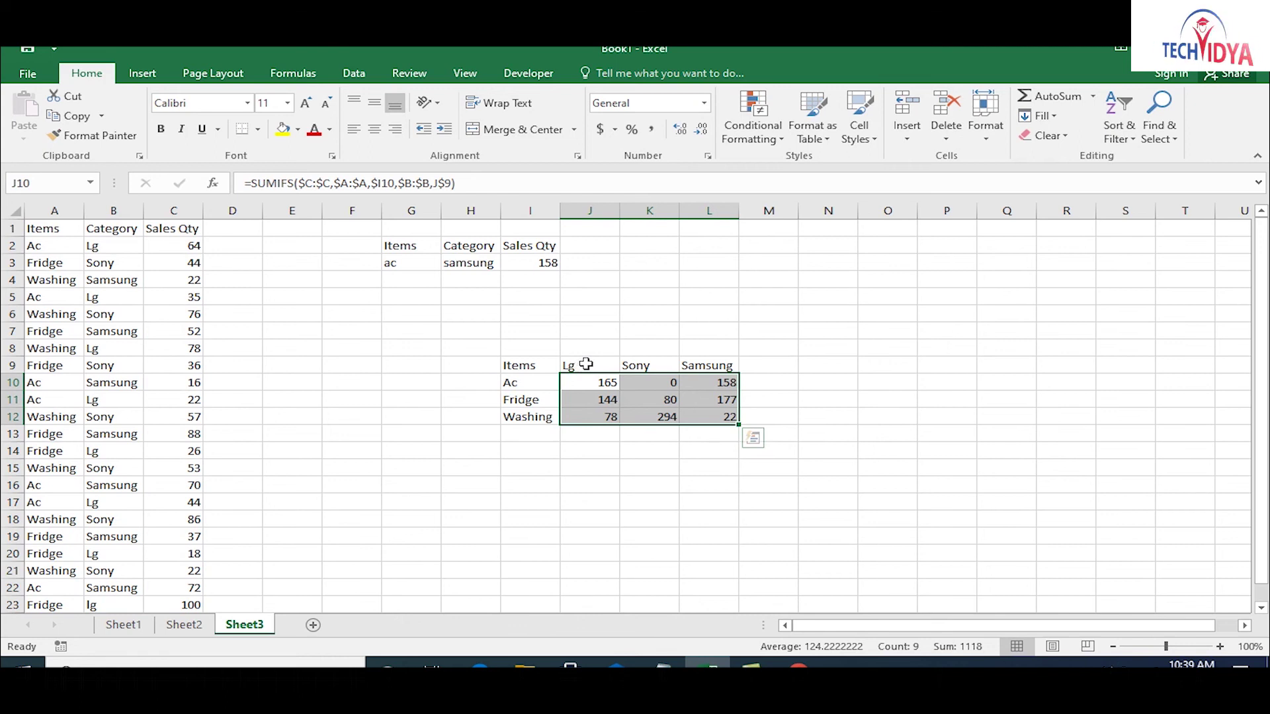
- Move the item-by-category summary table from I9:L12 to the range starting at E8
{"action": "left_click_drag", "start_coordinate": [529, 368], "coordinate": [723, 417]}
{"action": "key", "text": "ctrl+c"}
{"action": "left_click", "coordinate": [294, 348]}
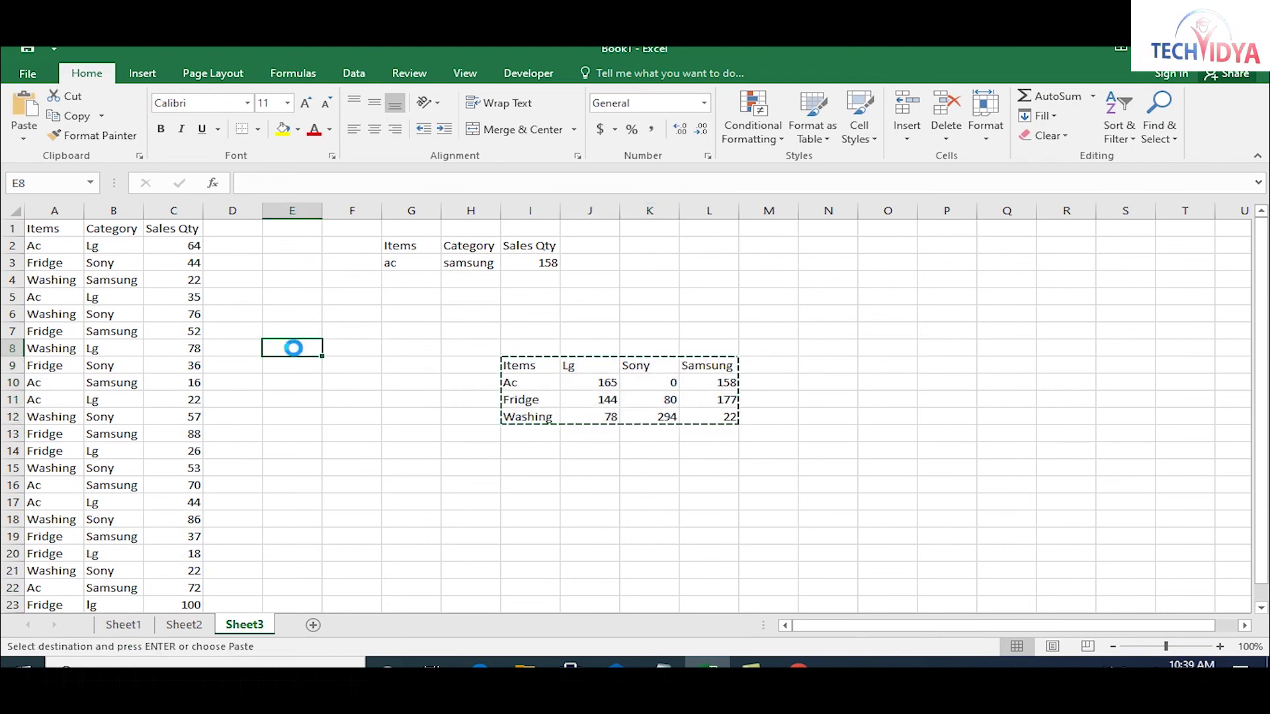
{"action": "key", "text": "Return"}
{"action": "left_click", "coordinate": [702, 313]}
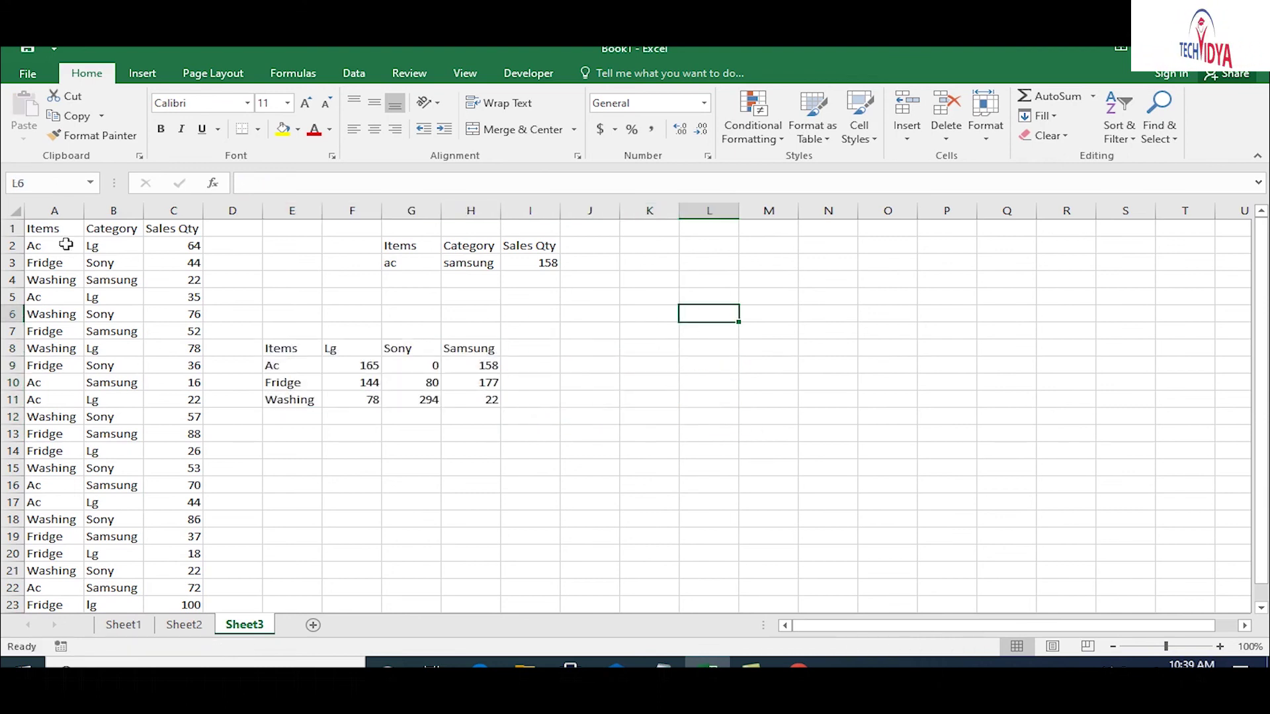
- Enter the header "Category" in L1
{"action": "double_click", "coordinate": [706, 228]}
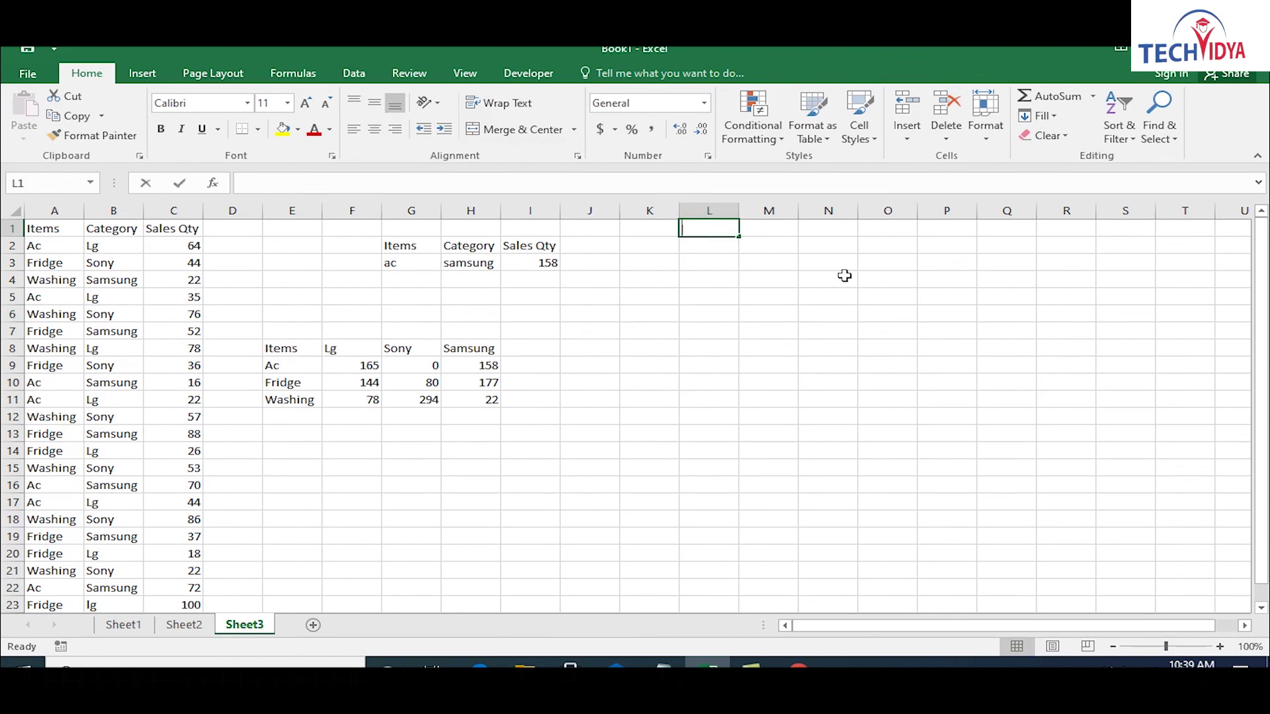
{"action": "type", "text": "C"}
{"action": "key", "text": "Return"}
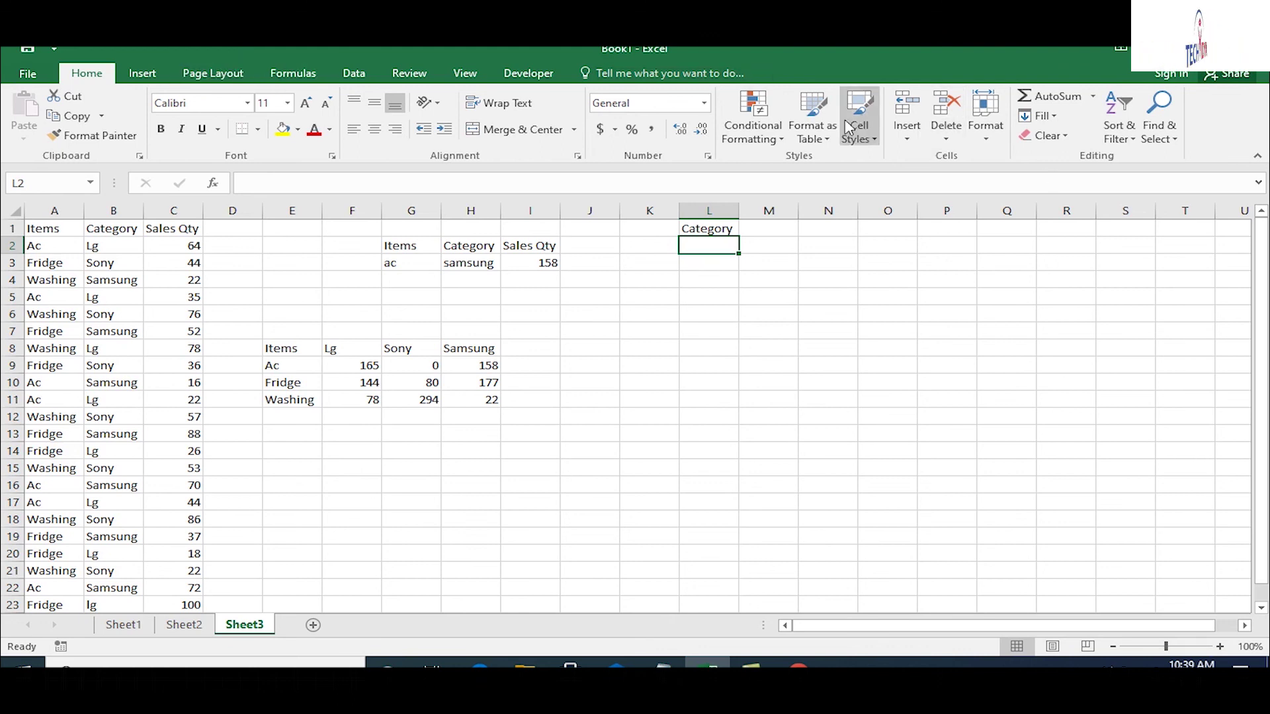
- Add a list data validation to L2 using the category names in B2:B4 as the source
{"action": "left_click", "coordinate": [813, 119]}
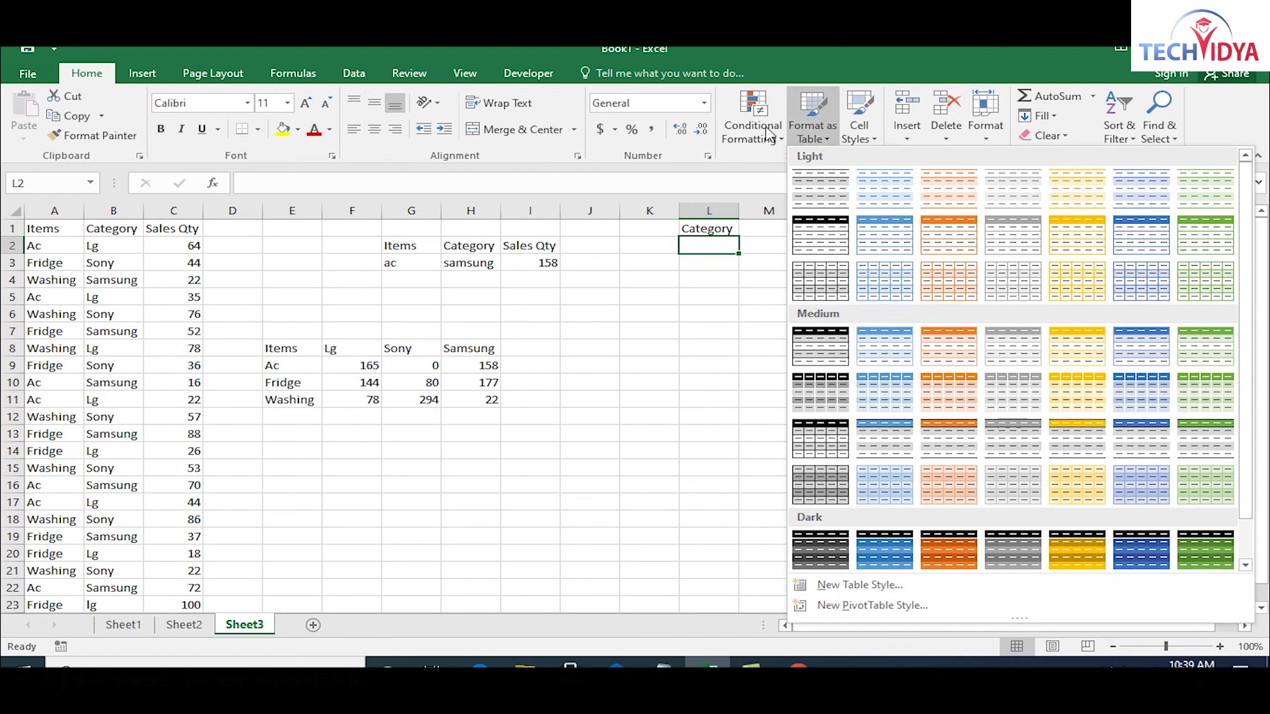
{"action": "left_click", "coordinate": [351, 73]}
{"action": "left_click", "coordinate": [832, 139]}
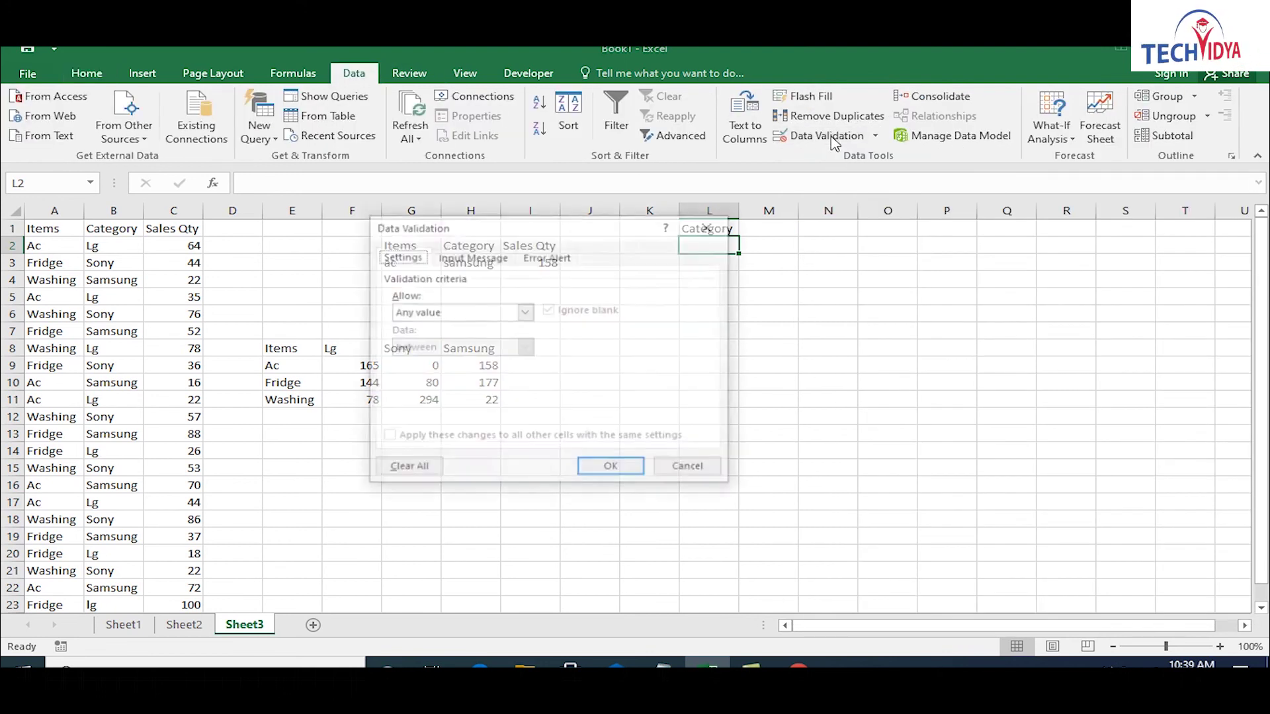
{"action": "left_click", "coordinate": [458, 312]}
{"action": "left_click", "coordinate": [440, 360]}
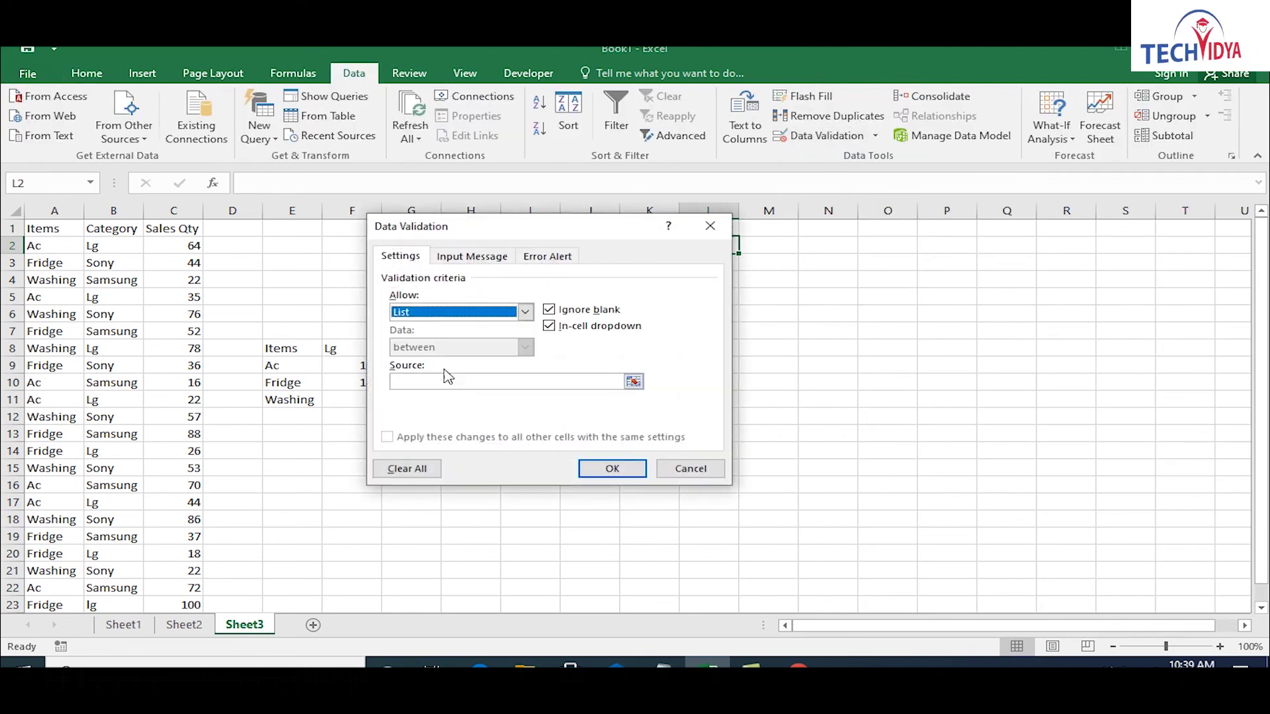
{"action": "left_click", "coordinate": [445, 381]}
{"action": "left_click_drag", "start_coordinate": [114, 246], "coordinate": [135, 283]}
{"action": "left_click", "coordinate": [608, 466]}
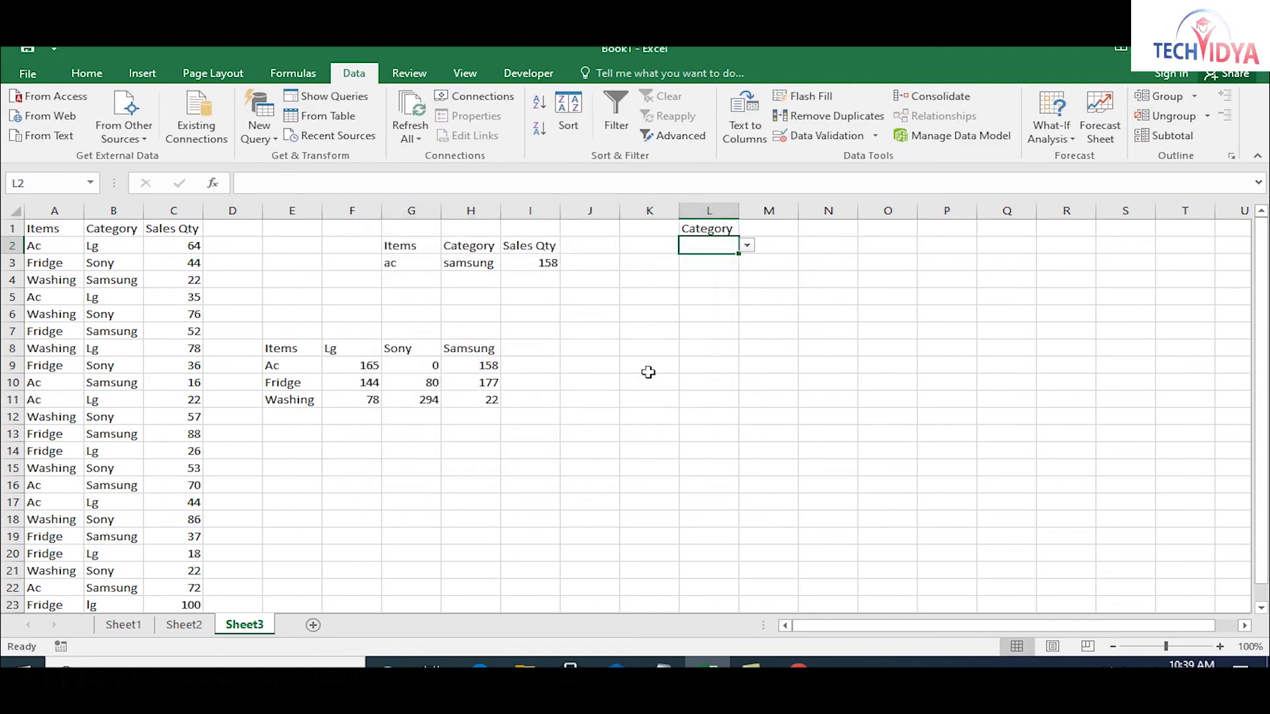
- Copy the Items header and three item names from A1:A4 to N9 and enter the header "Qty" in O9
{"action": "left_click_drag", "start_coordinate": [47, 229], "coordinate": [63, 281]}
{"action": "key", "text": "ctrl+c"}
{"action": "left_click", "coordinate": [830, 365]}
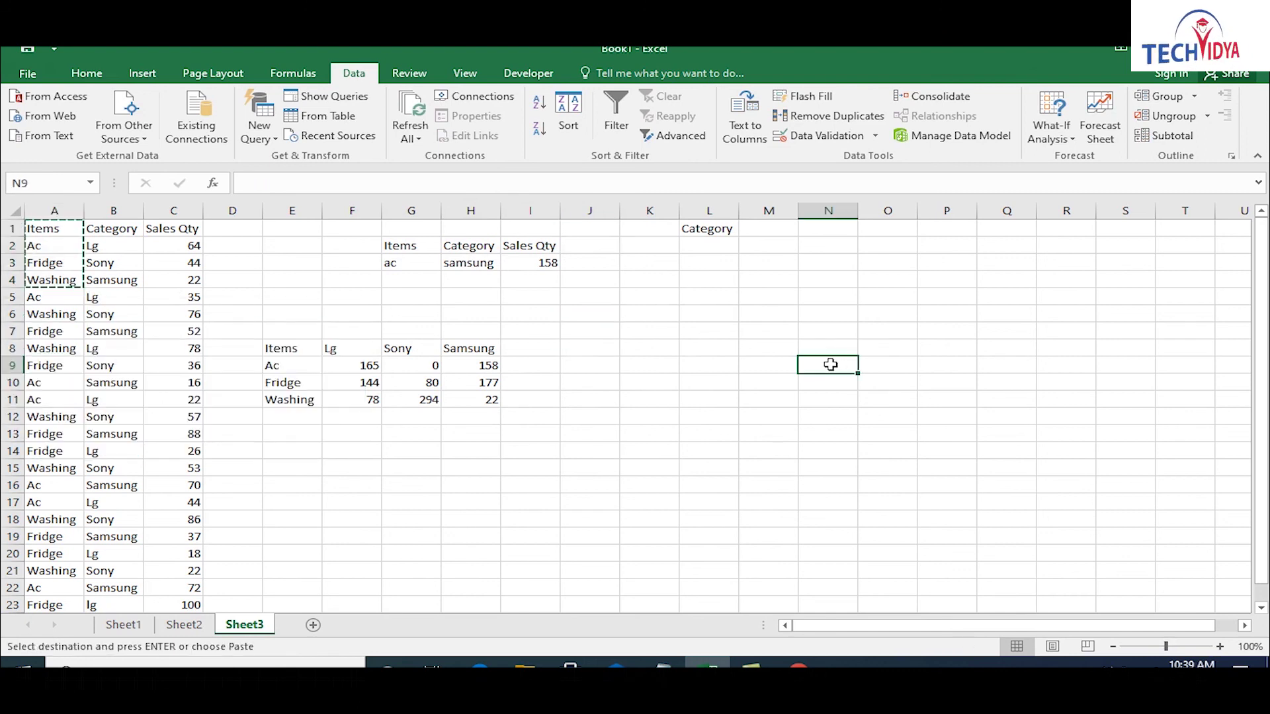
{"action": "key", "text": "ctrl+v"}
{"action": "left_click", "coordinate": [895, 362]}
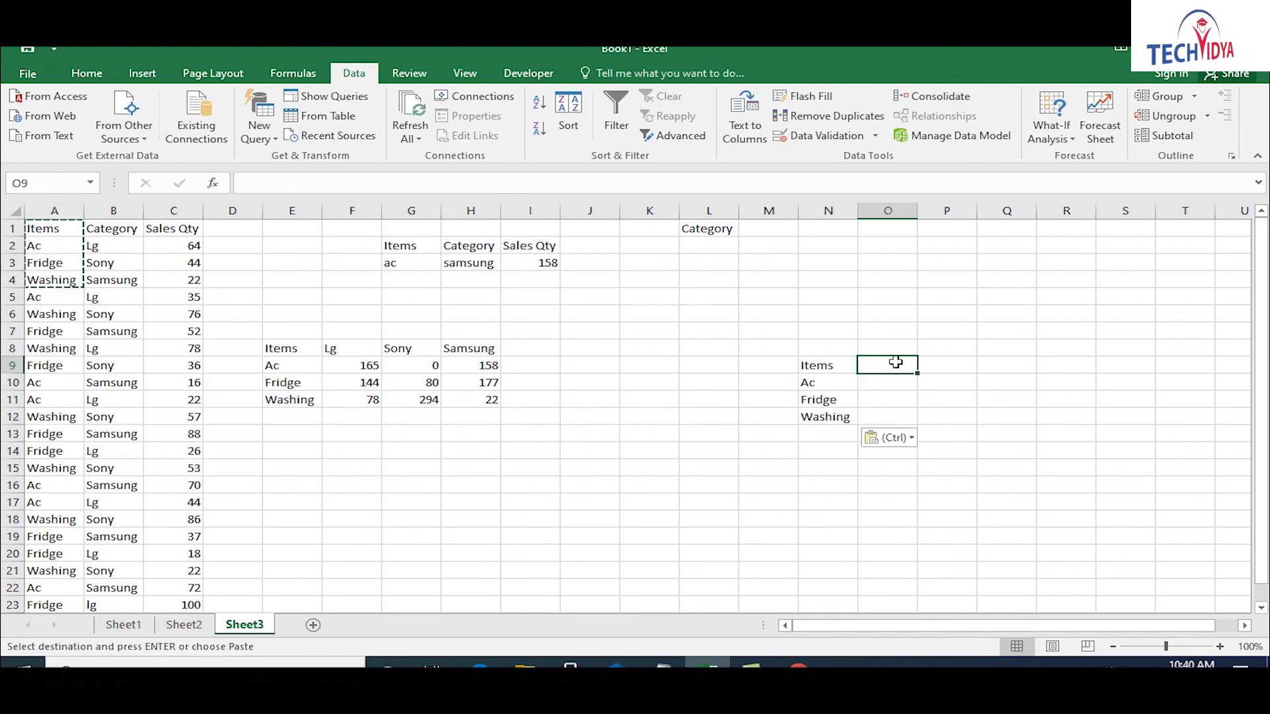
{"action": "type", "text": "Qty"}
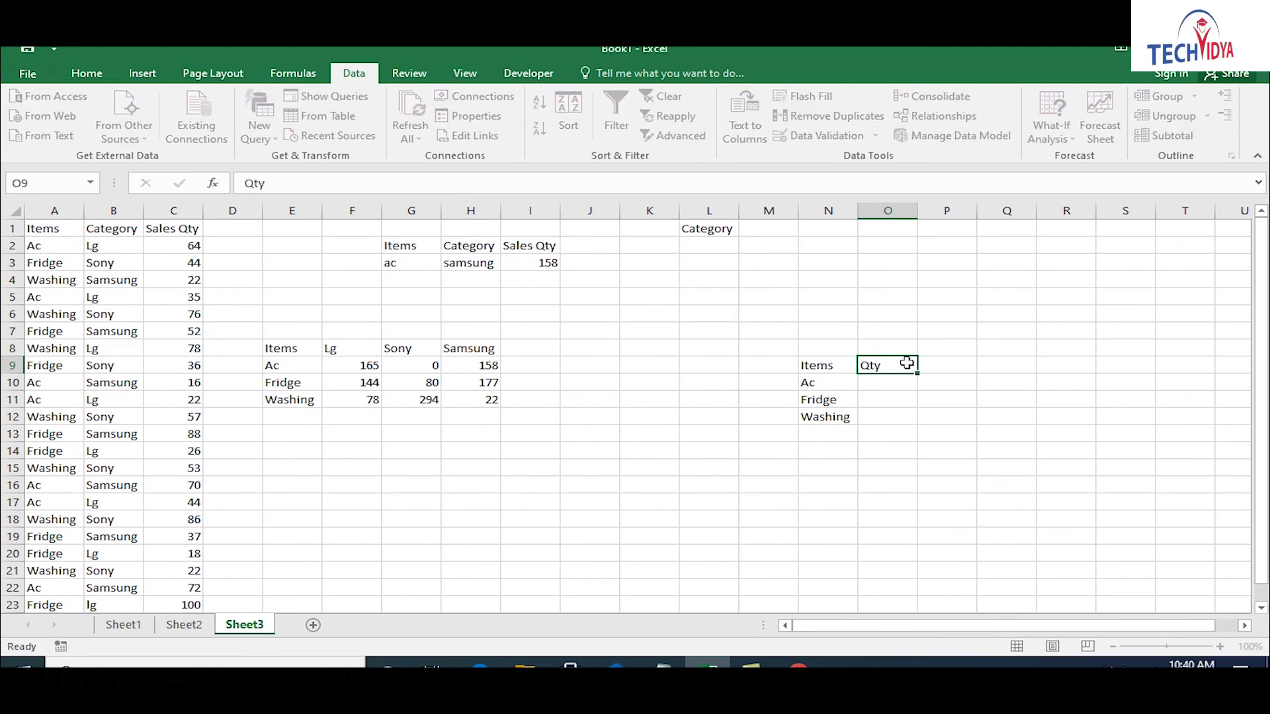
{"action": "key", "text": "Return"}
- Enter =SUMIFS(C:C,A:A,N10,B:B,$L$2) in O10 to total quantities by item and chosen category, and fill it down to O12
{"action": "type", "text": "=sumifs"}
{"action": "key", "text": "Tab"}
{"action": "left_click", "coordinate": [173, 211]}
{"action": "type", "text": ","}
{"action": "left_click", "coordinate": [54, 210]}
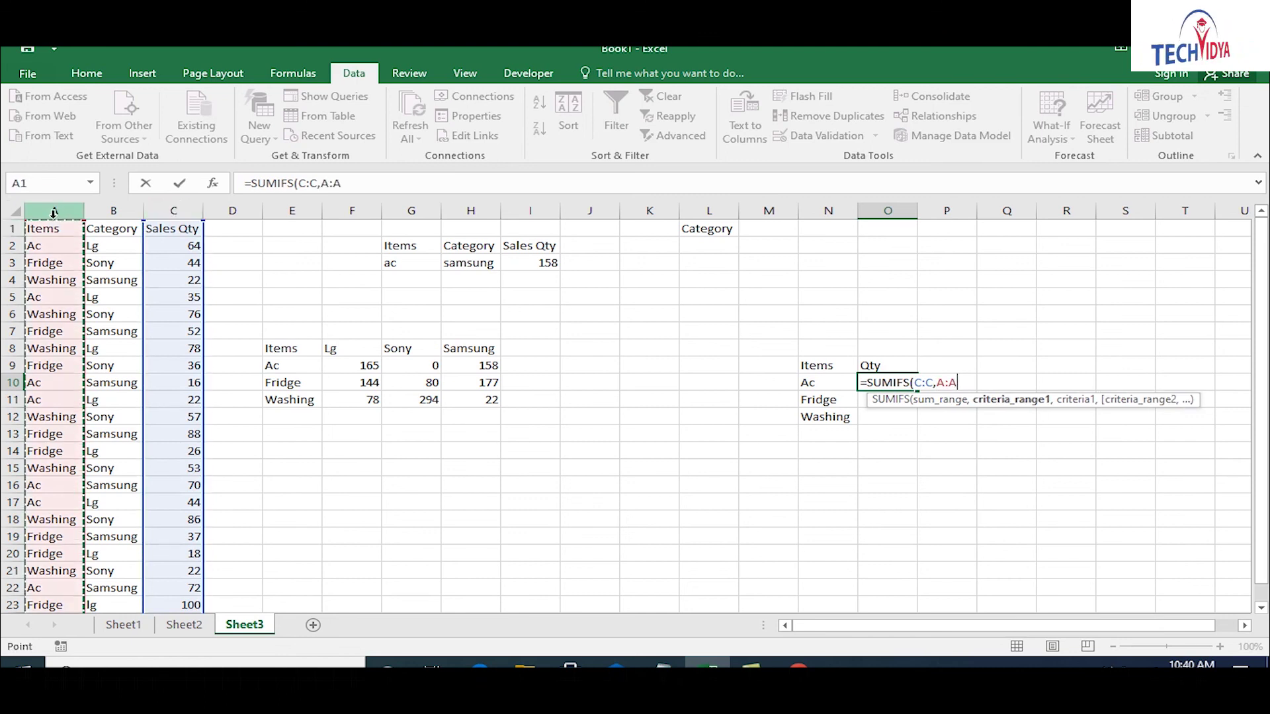
{"action": "type", "text": ","}
{"action": "left_click", "coordinate": [814, 388]}
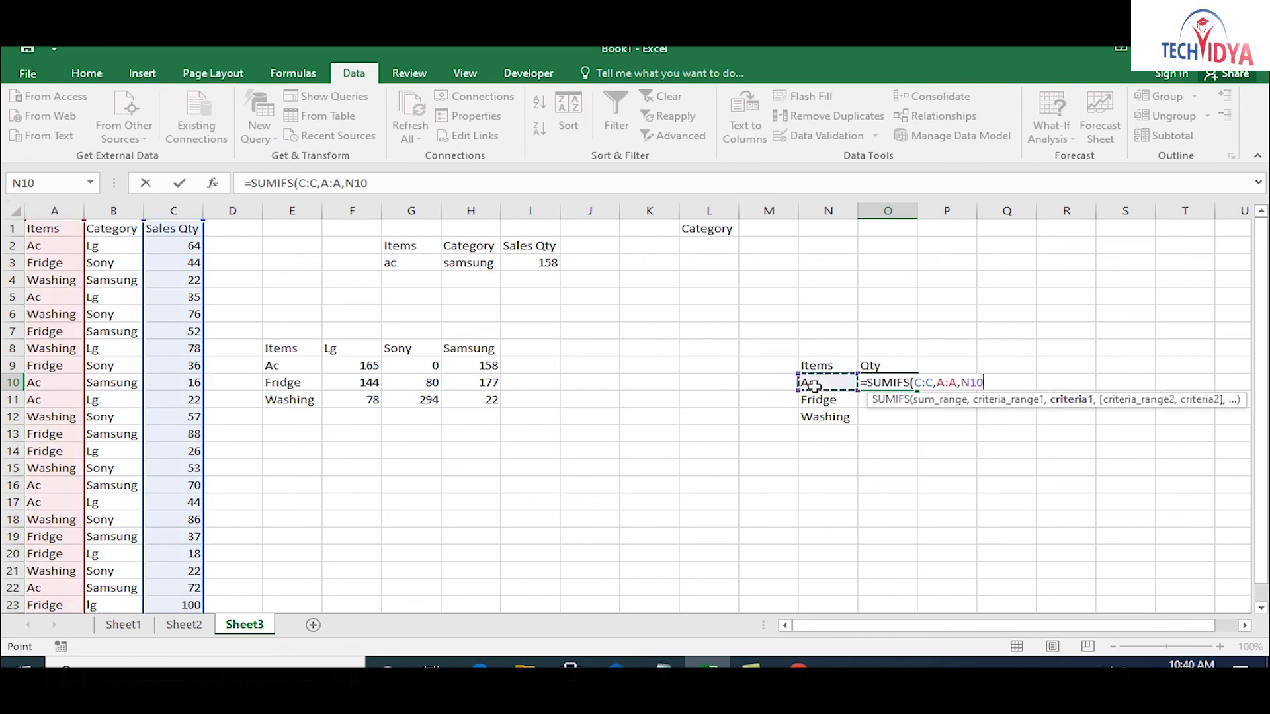
{"action": "type", "text": ","}
{"action": "left_click", "coordinate": [108, 209]}
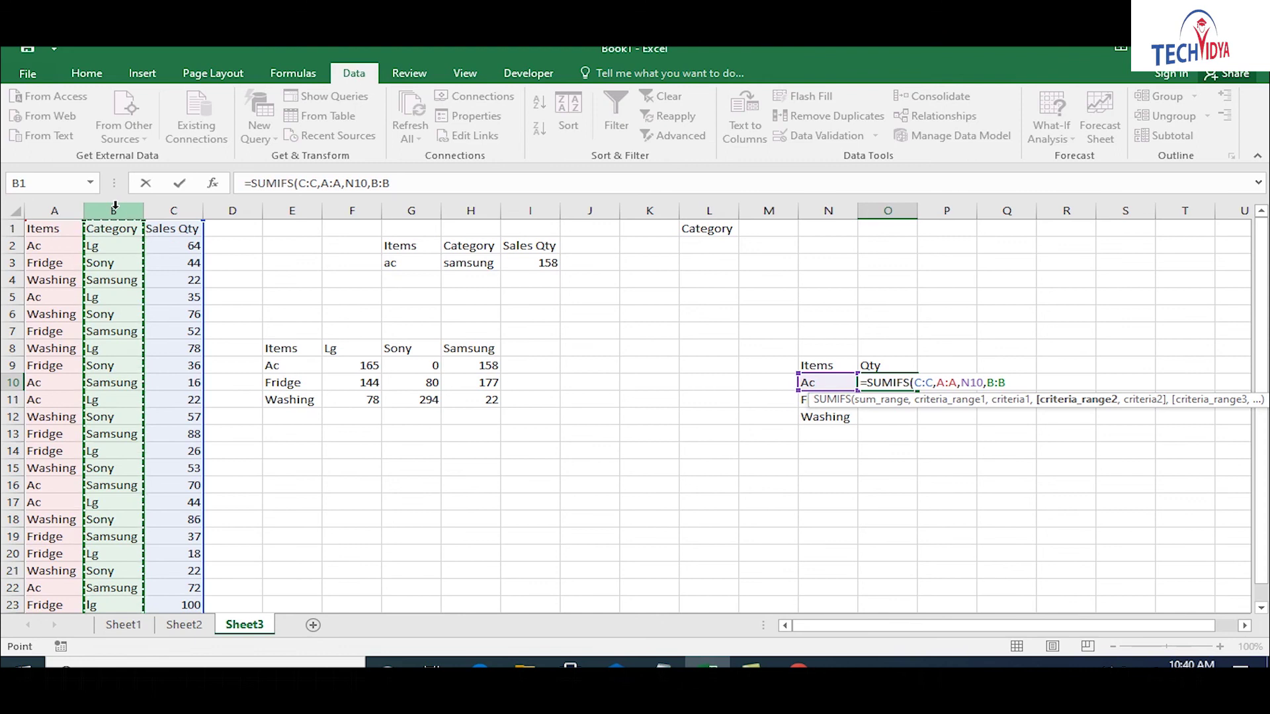
{"action": "type", "text": ","}
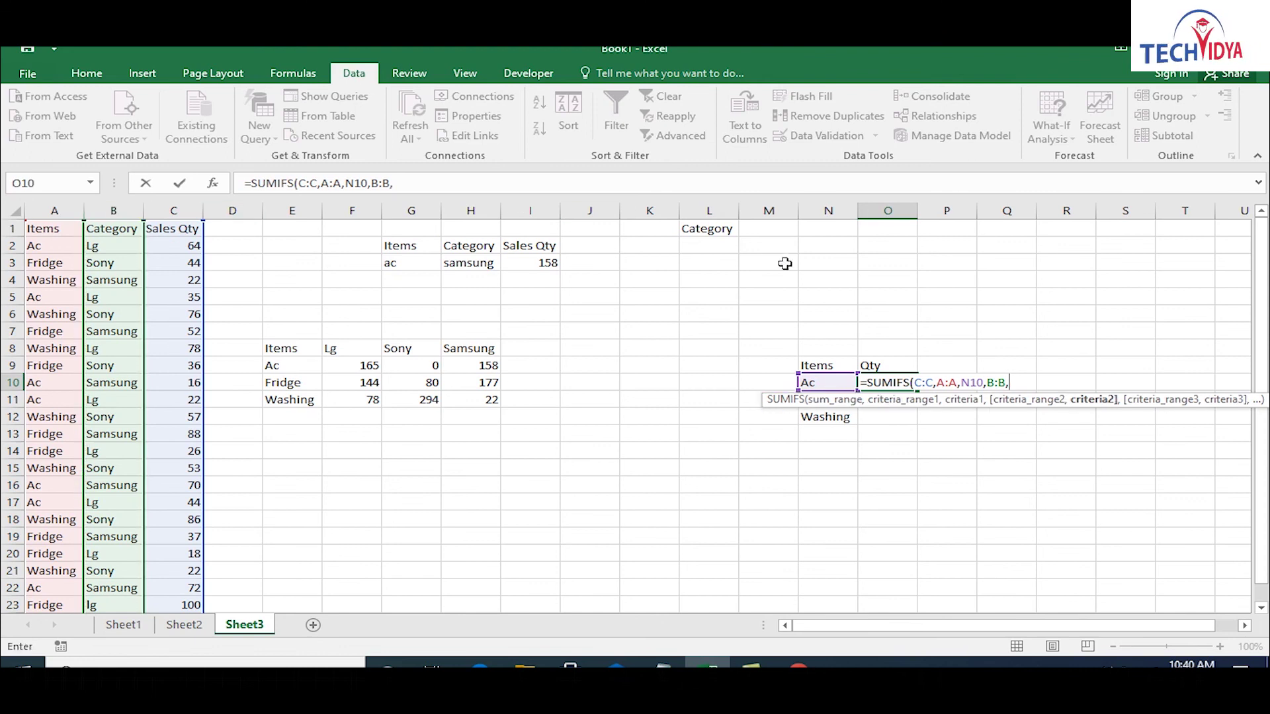
{"action": "left_click", "coordinate": [701, 243]}
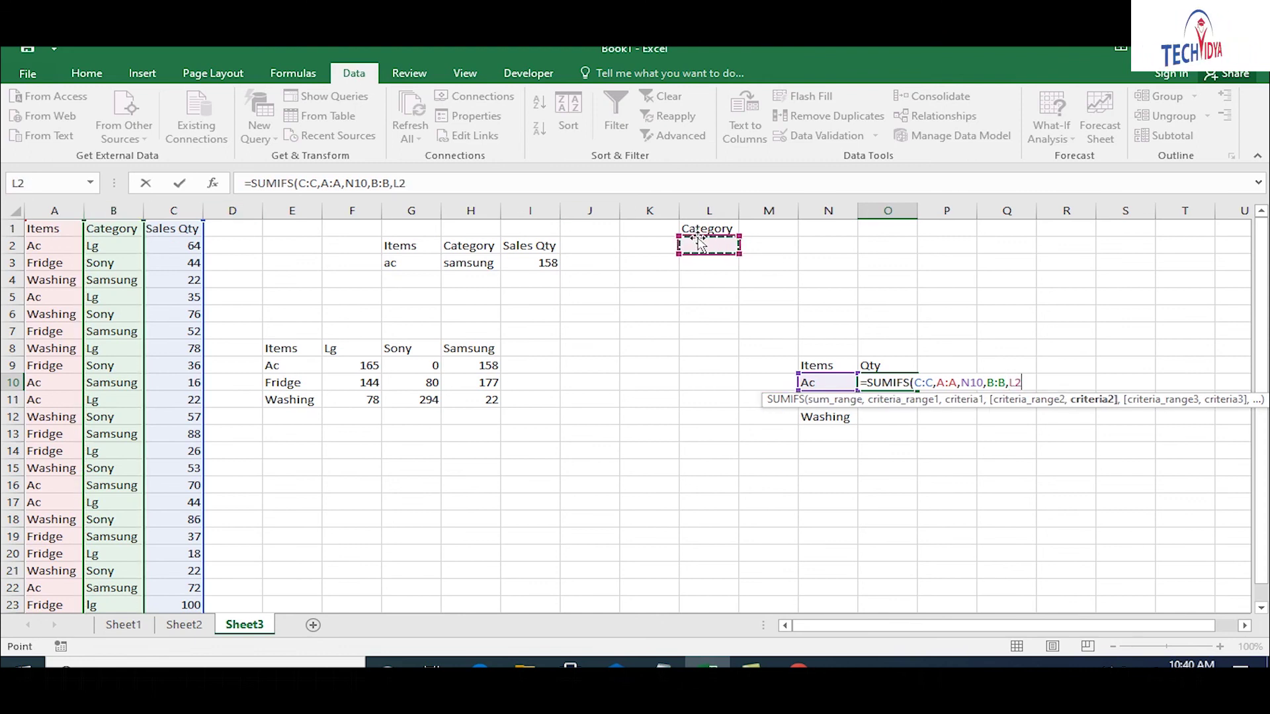
{"action": "key", "text": "Return"}
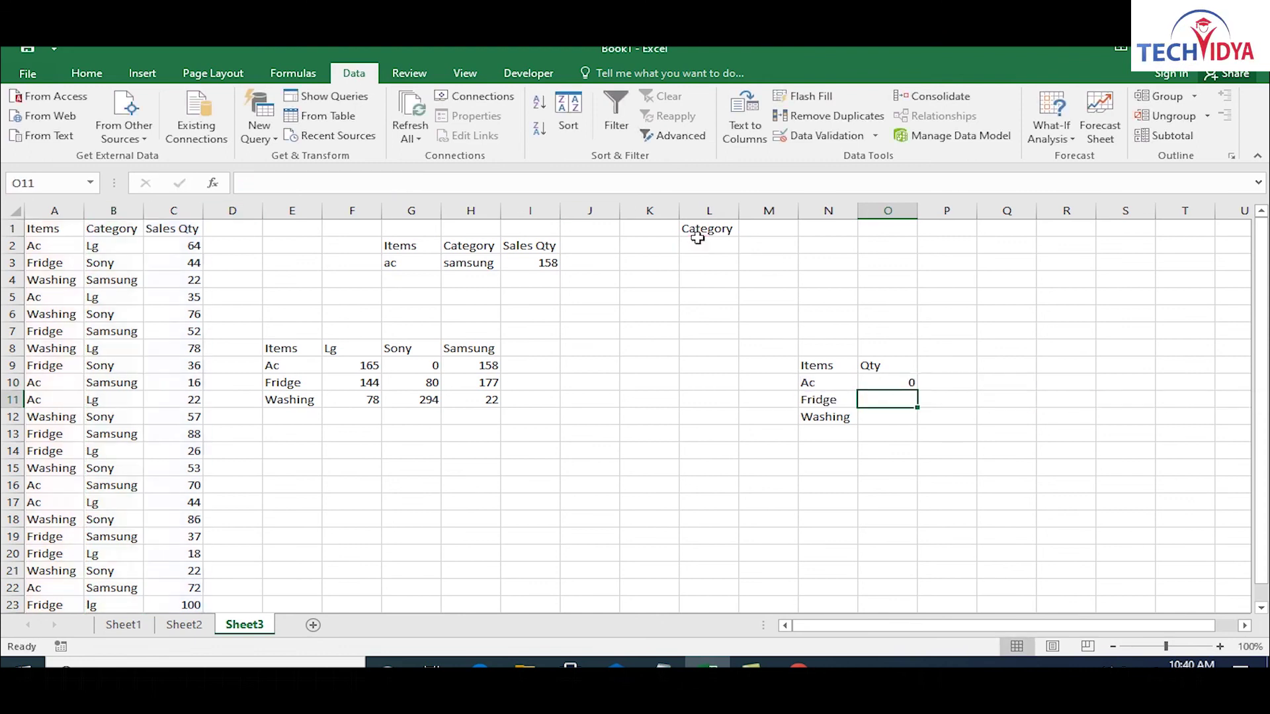
{"action": "left_click", "coordinate": [899, 386]}
{"action": "double_click", "coordinate": [916, 387]}
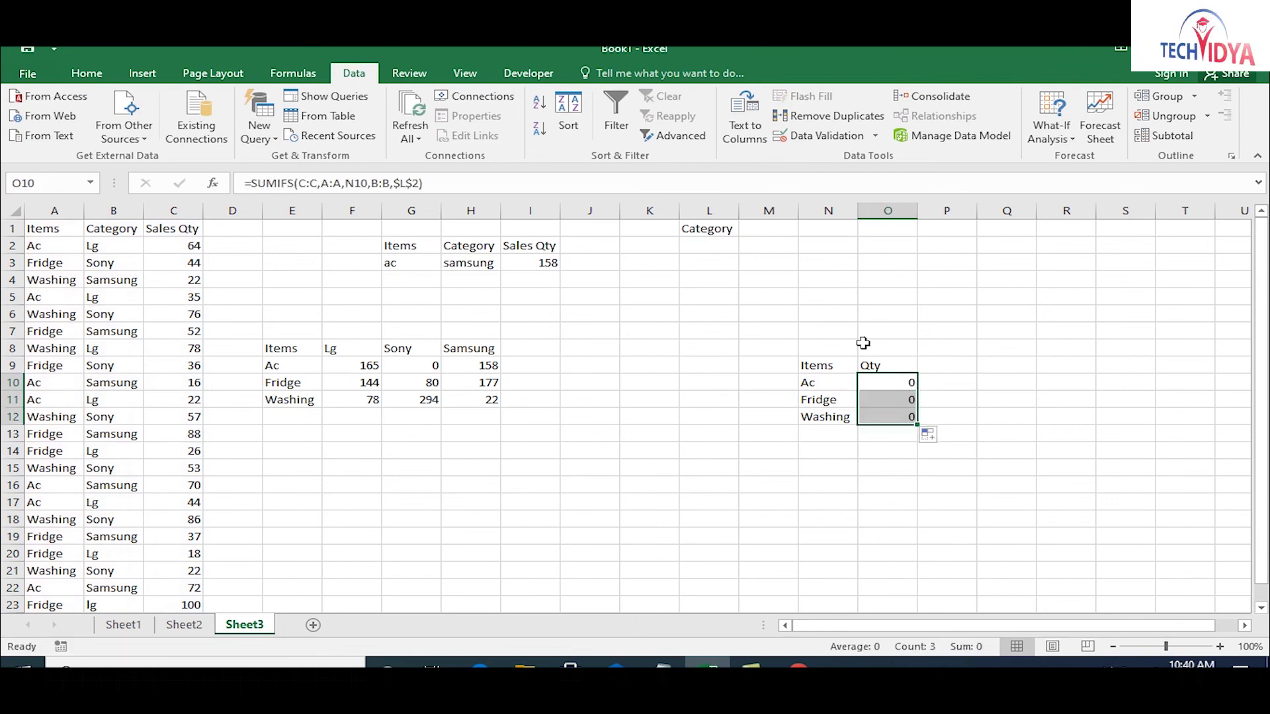
- Try the category dropdown in L2 by selecting Lg, Sony and Samsung in turn
{"action": "left_click", "coordinate": [715, 246]}
{"action": "left_click", "coordinate": [746, 246]}
{"action": "left_click", "coordinate": [730, 257]}
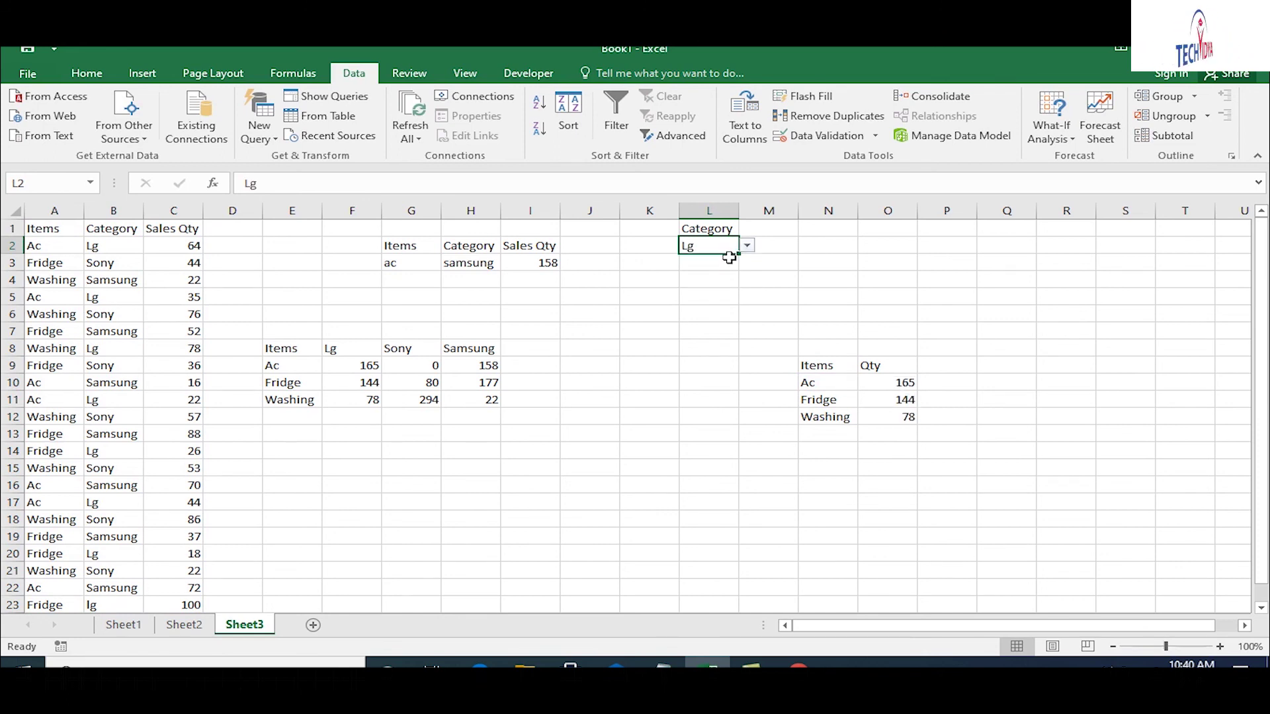
{"action": "left_click", "coordinate": [747, 246]}
{"action": "left_click", "coordinate": [726, 265]}
{"action": "left_click", "coordinate": [747, 246]}
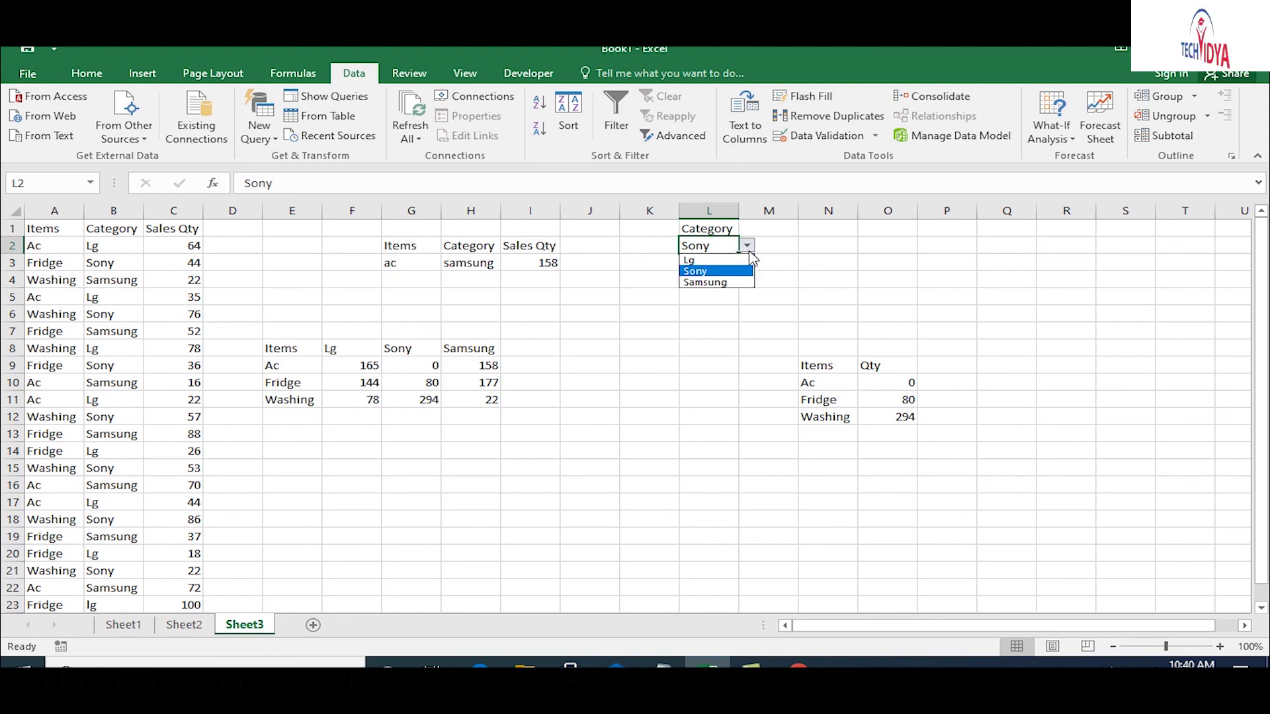
{"action": "left_click", "coordinate": [746, 281]}
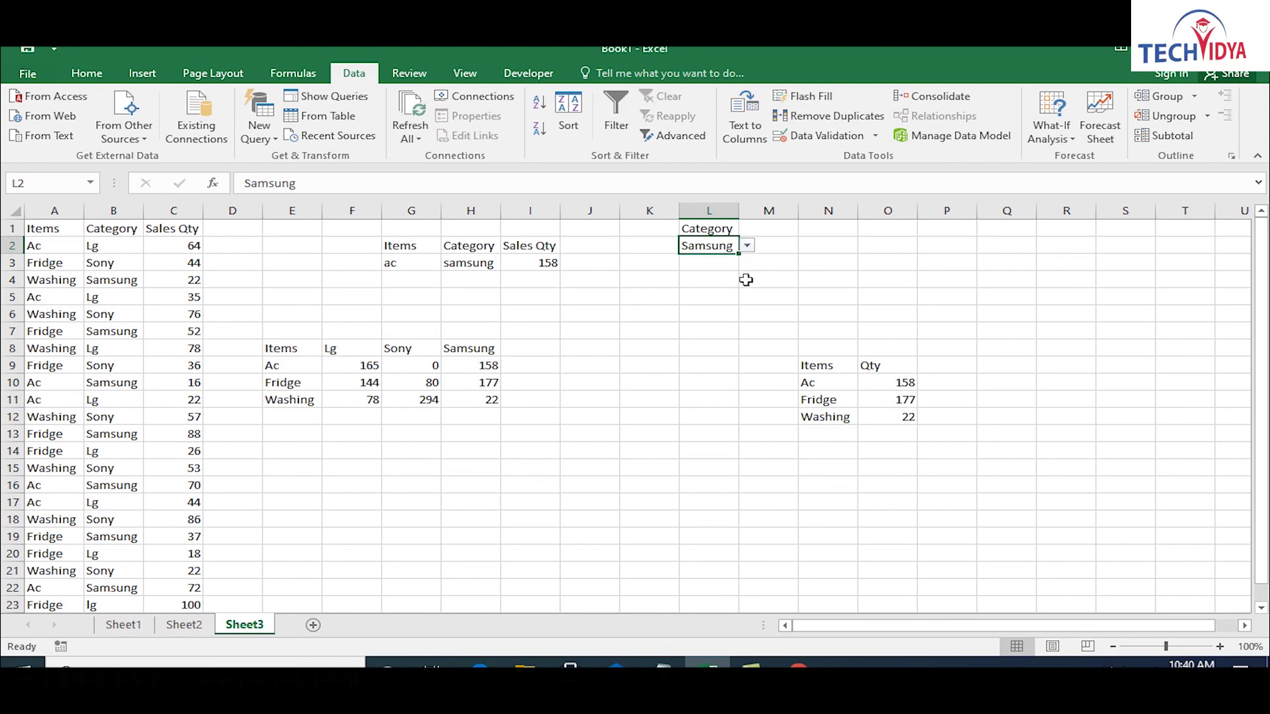
- Insert a 2-D stacked column chart from the Items and Qty table N9:O12 and place it over columns D to K
{"action": "left_click_drag", "start_coordinate": [826, 366], "coordinate": [909, 418]}
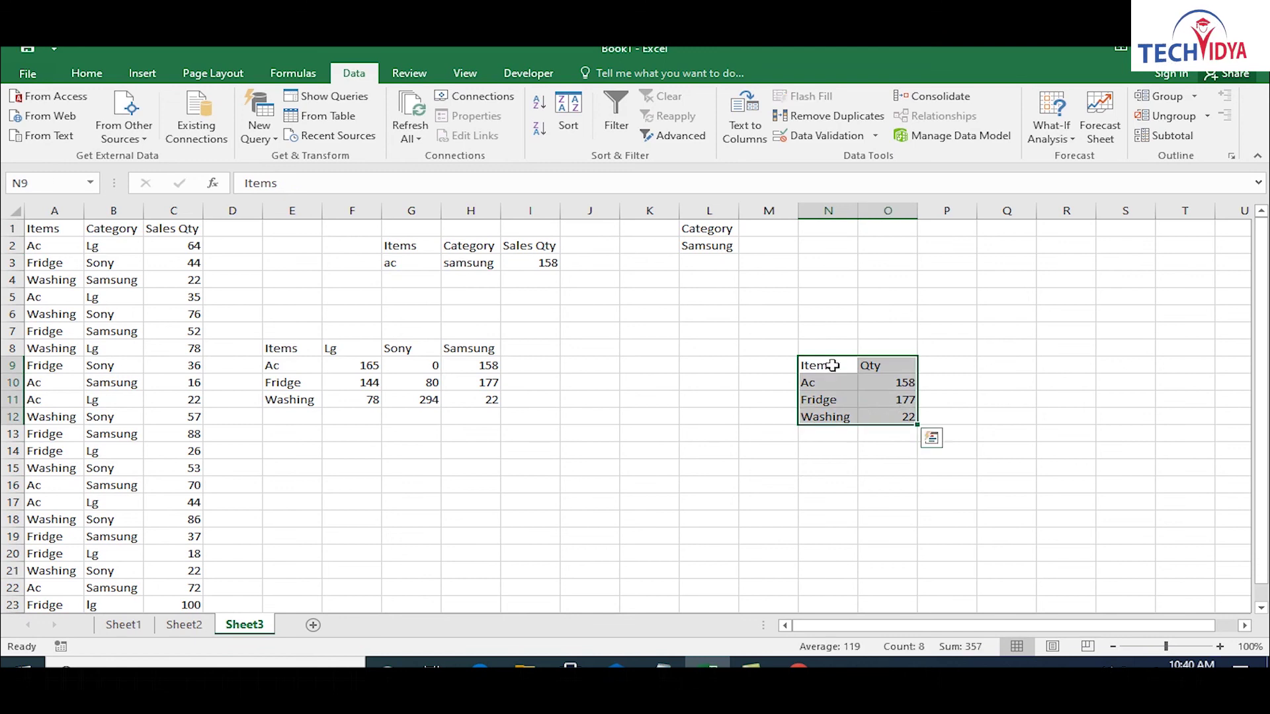
{"action": "left_click", "coordinate": [142, 73]}
{"action": "left_click", "coordinate": [532, 97]}
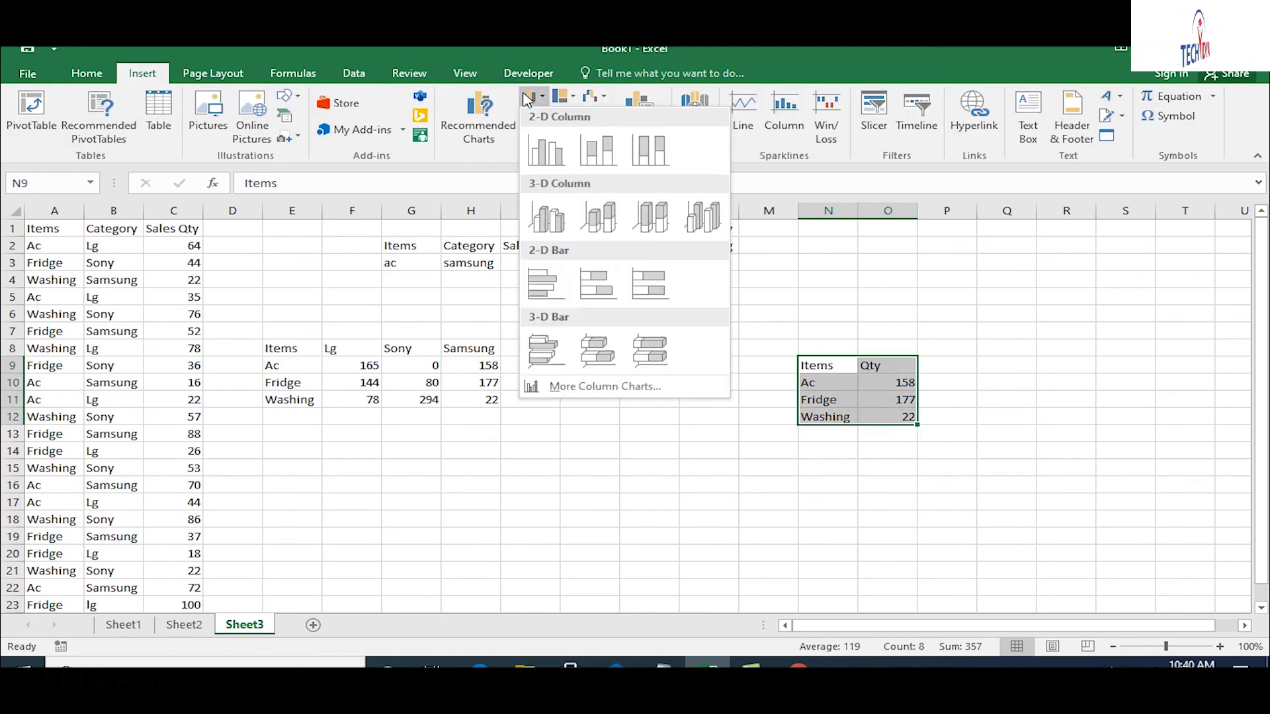
{"action": "left_click", "coordinate": [583, 160]}
{"action": "left_click", "coordinate": [779, 384]}
{"action": "left_click_drag", "start_coordinate": [635, 374], "coordinate": [635, 375]}
{"action": "key", "text": "ctrl+z"}
{"action": "left_click_drag", "start_coordinate": [767, 321], "coordinate": [547, 289]}
- Add data labels to the Qty chart
{"action": "left_click", "coordinate": [676, 281]}
{"action": "left_click", "coordinate": [722, 315]}
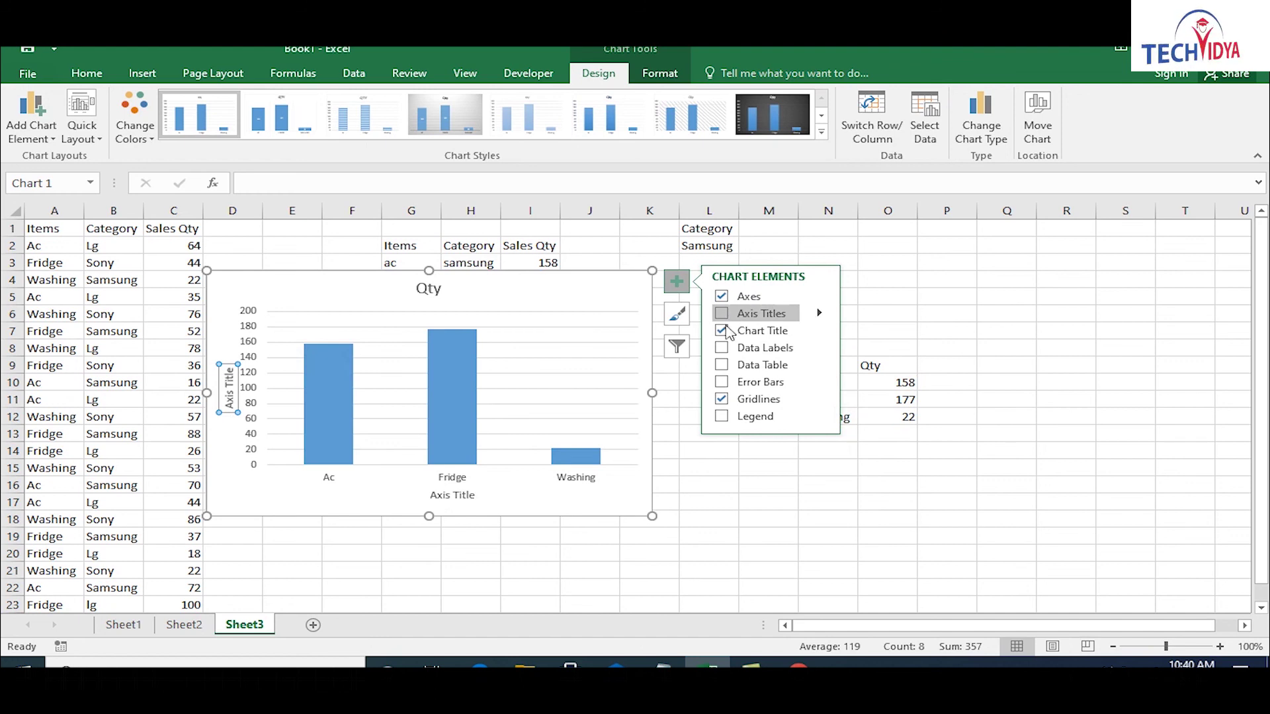
{"action": "left_click", "coordinate": [723, 348]}
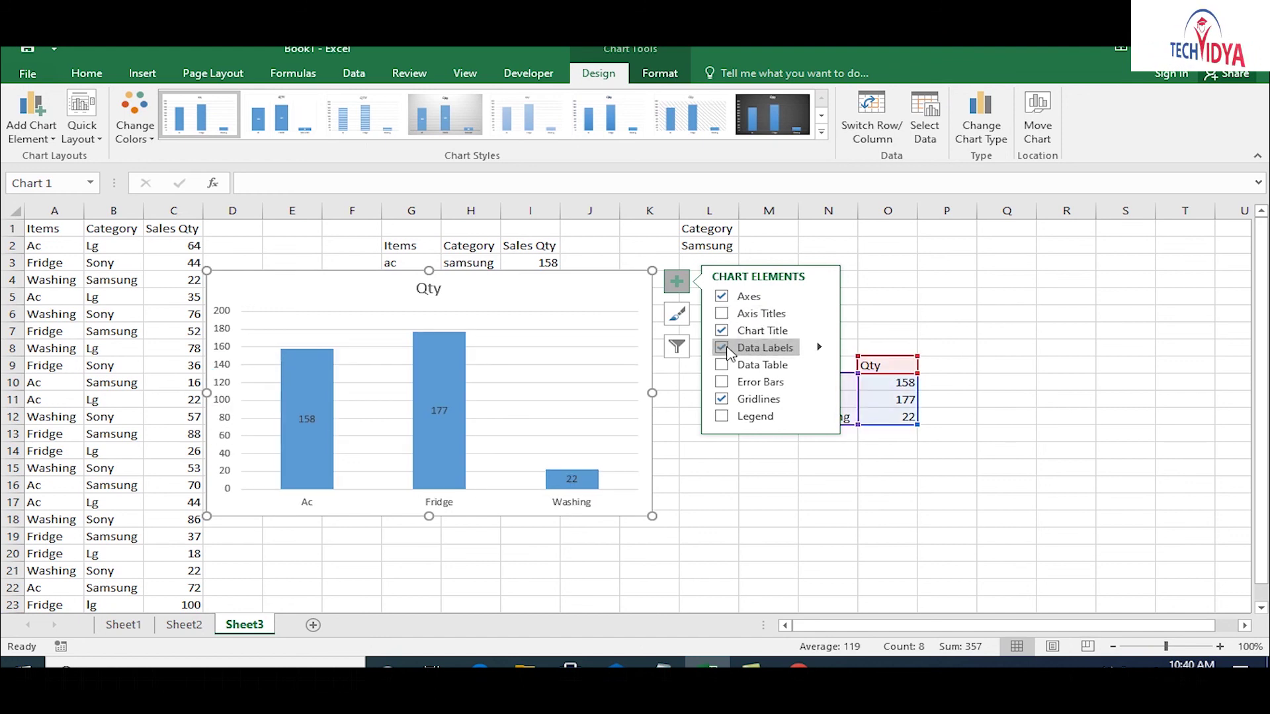
- Test the chart against the dropdown by switching the category in L2 to Sony and finally to Lg
{"action": "left_click", "coordinate": [912, 249]}
{"action": "left_click", "coordinate": [733, 249]}
{"action": "left_click", "coordinate": [747, 246]}
{"action": "left_click", "coordinate": [735, 270]}
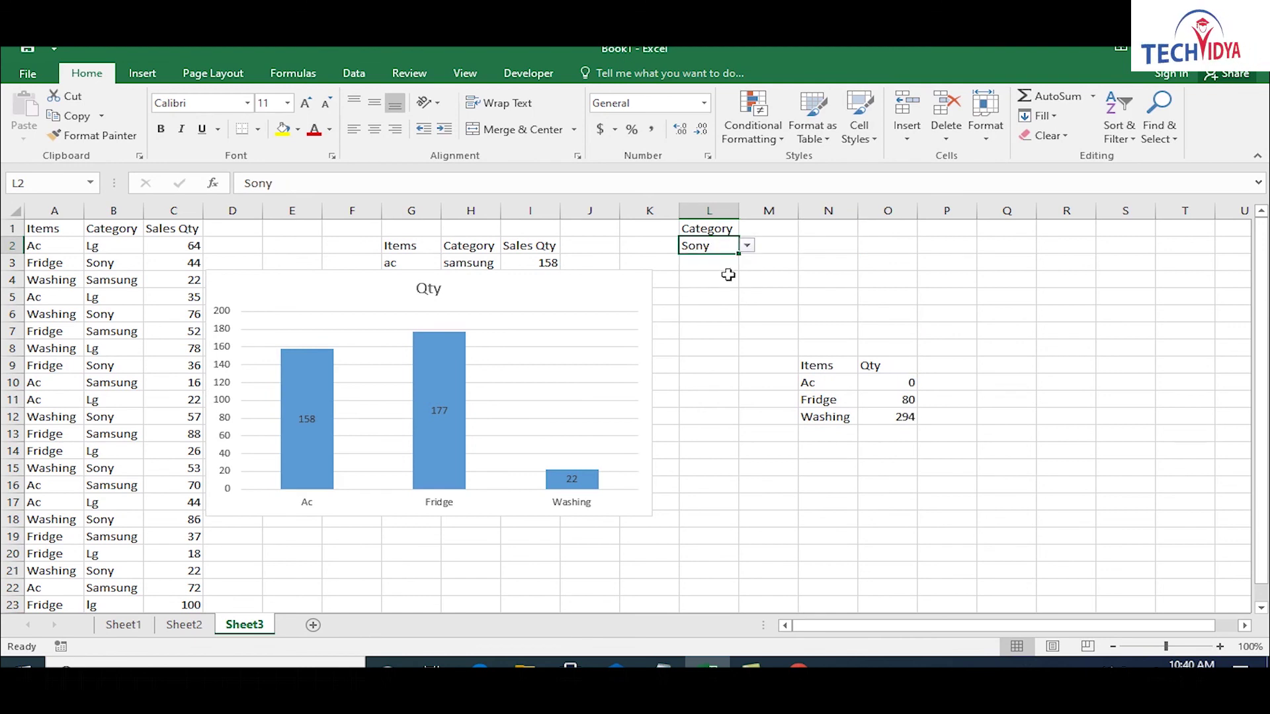
{"action": "left_click", "coordinate": [748, 246]}
{"action": "left_click", "coordinate": [736, 260]}
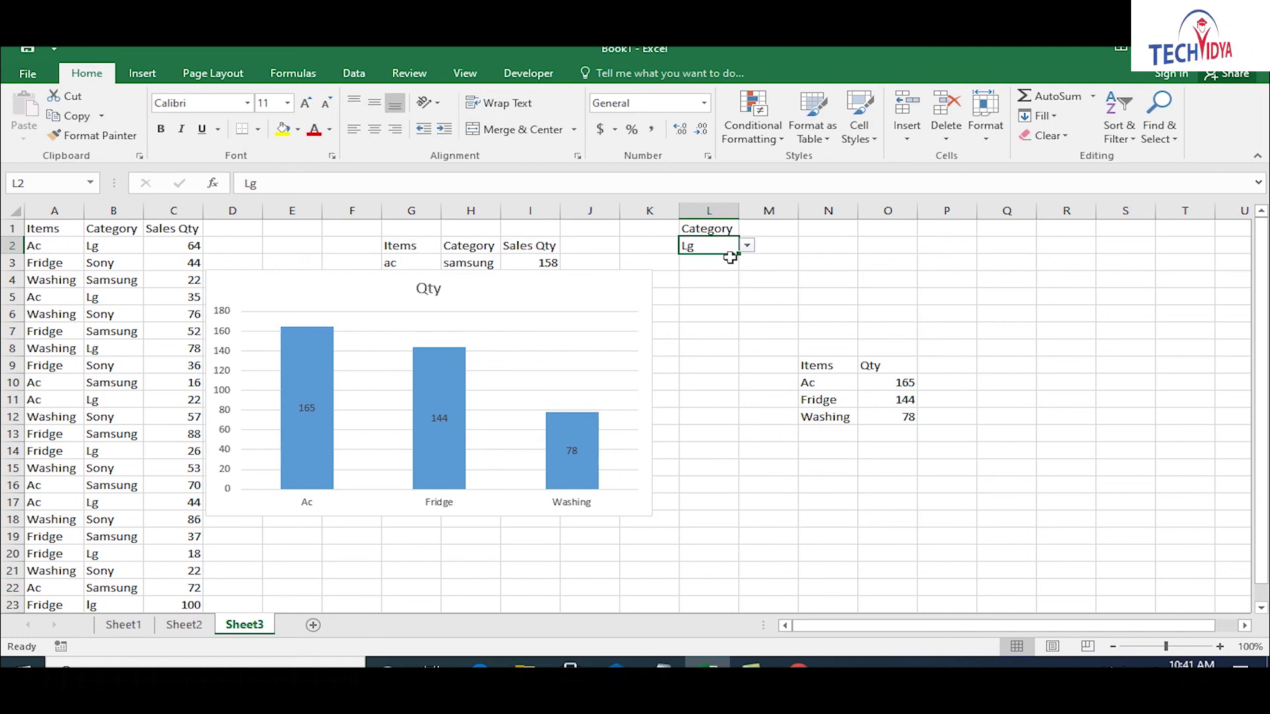
- Move the Qty chart so that it spans columns F to M
{"action": "left_click", "coordinate": [1070, 315]}
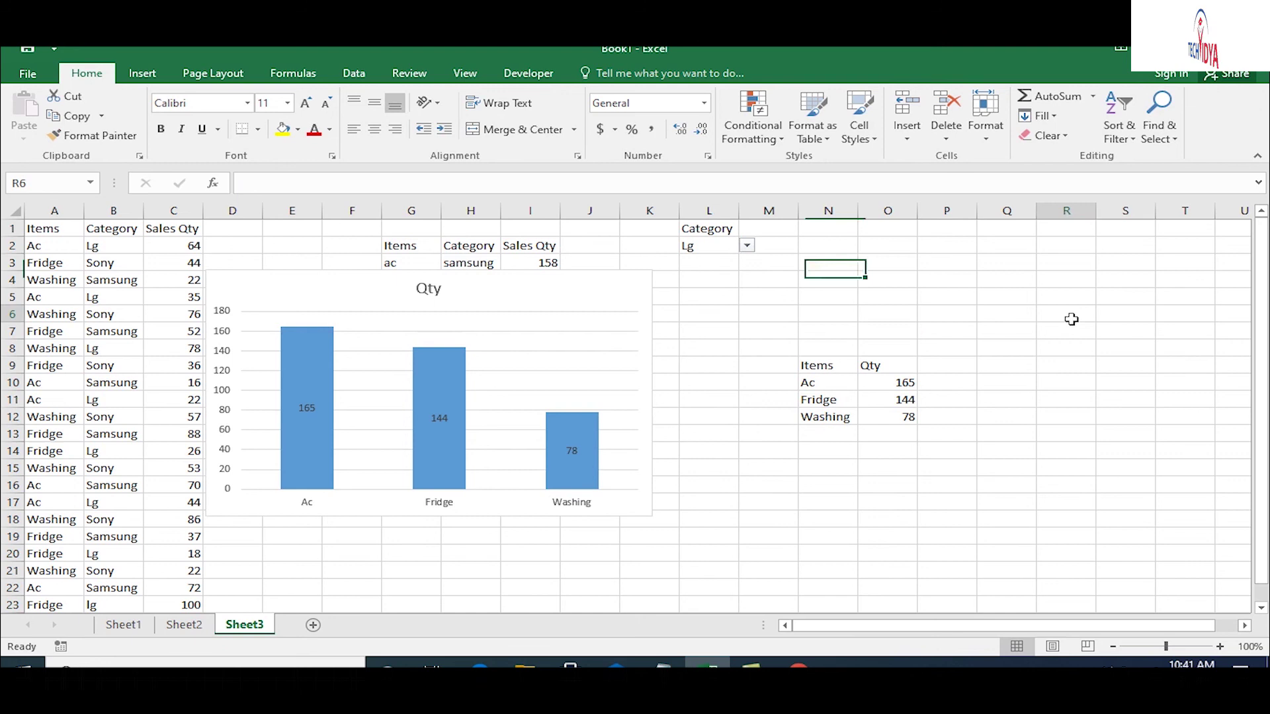
{"action": "left_click_drag", "start_coordinate": [569, 272], "coordinate": [686, 274]}
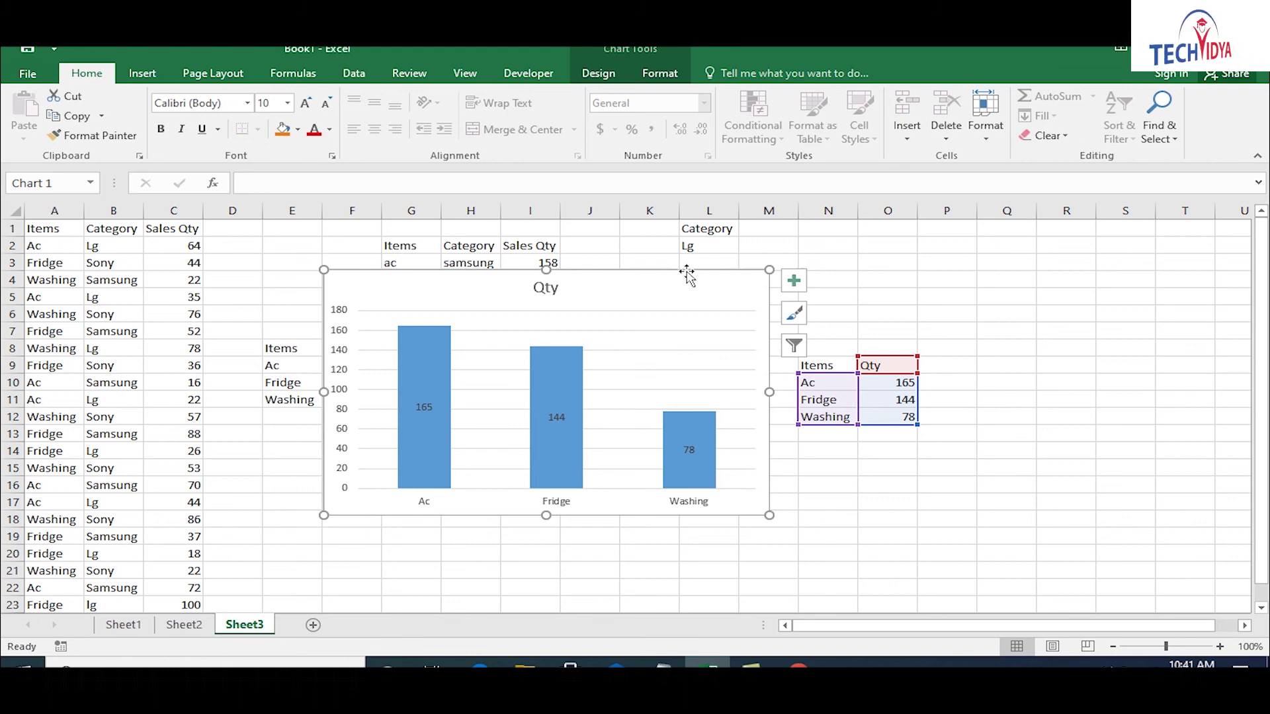
{"action": "left_click", "coordinate": [1088, 282]}
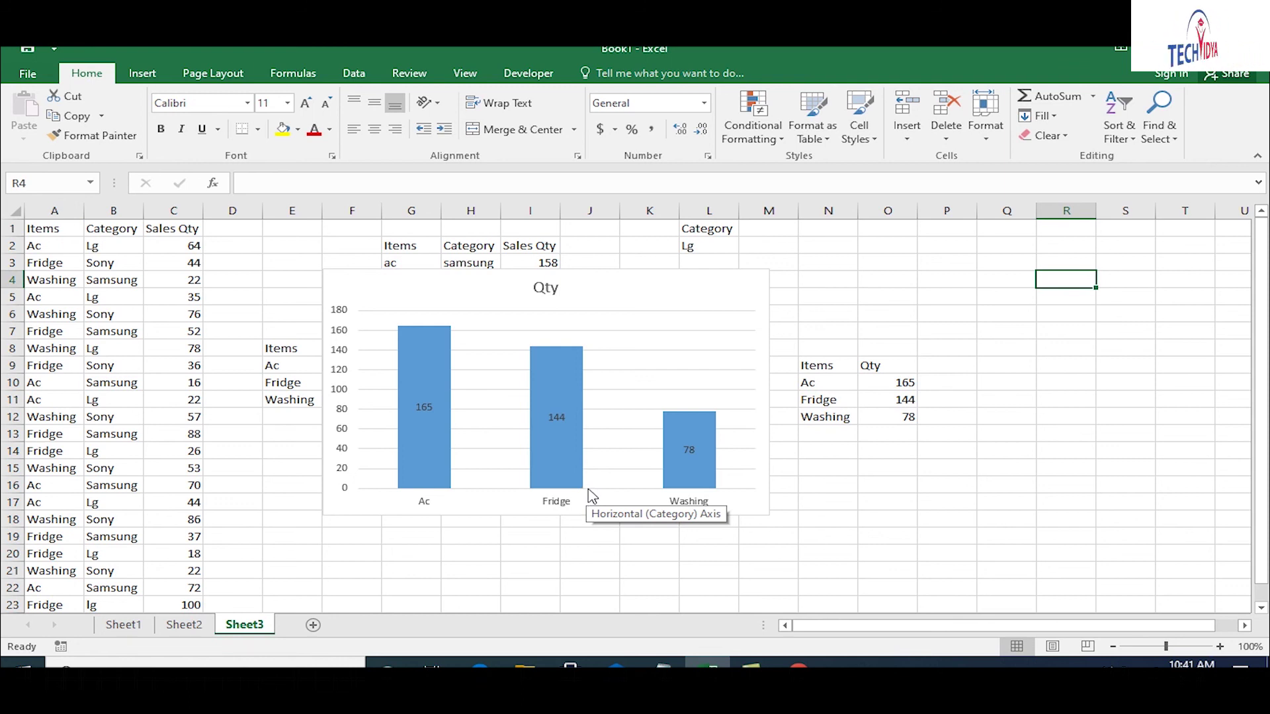
- Start saving the workbook and browse to the Desktop folder
{"action": "key", "text": "ctrl+s"}
{"action": "left_click", "coordinate": [256, 302]}
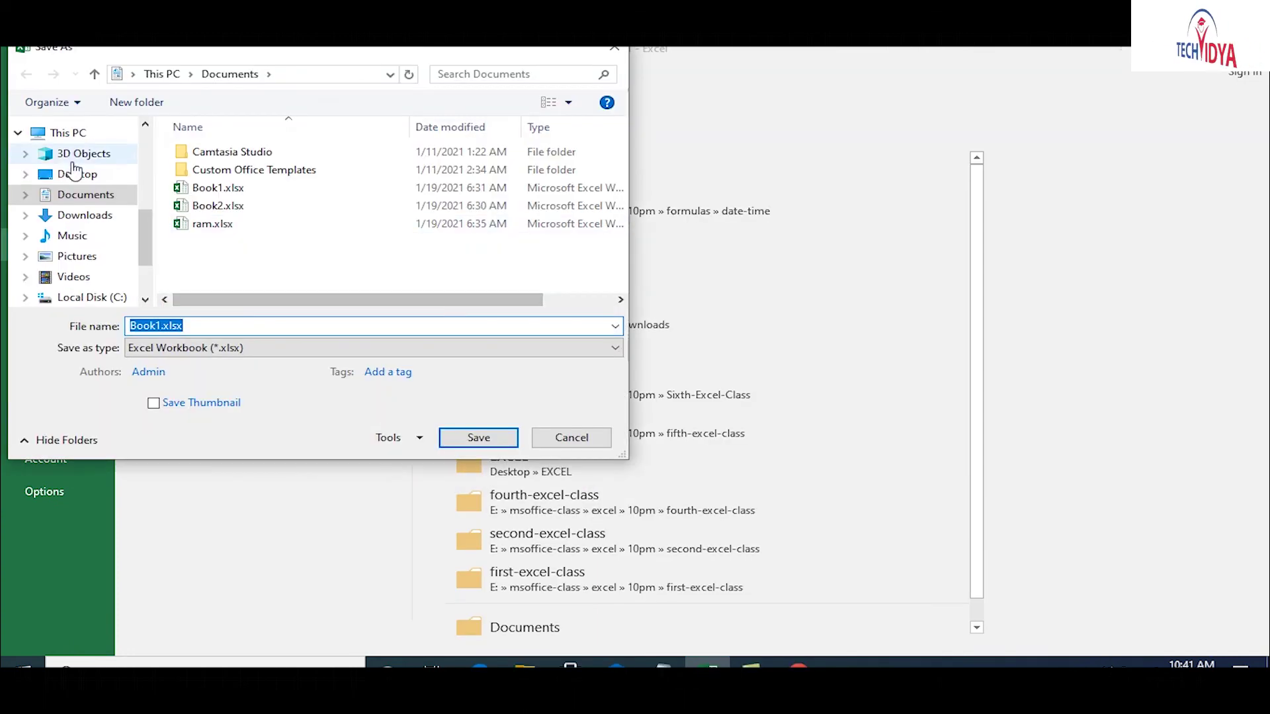
{"action": "left_click", "coordinate": [71, 174]}
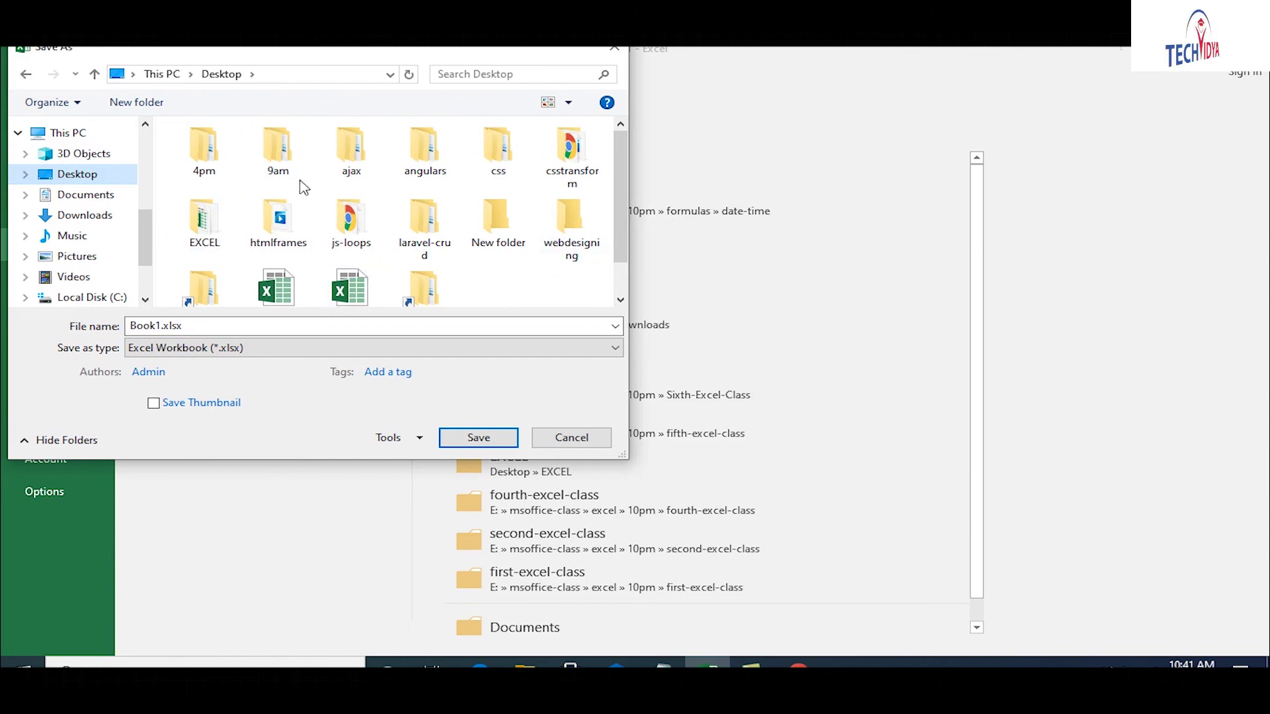
{"action": "scroll", "coordinate": [617, 256], "scroll_direction": "down", "scroll_amount": 1}
{"action": "double_click", "coordinate": [206, 255]}
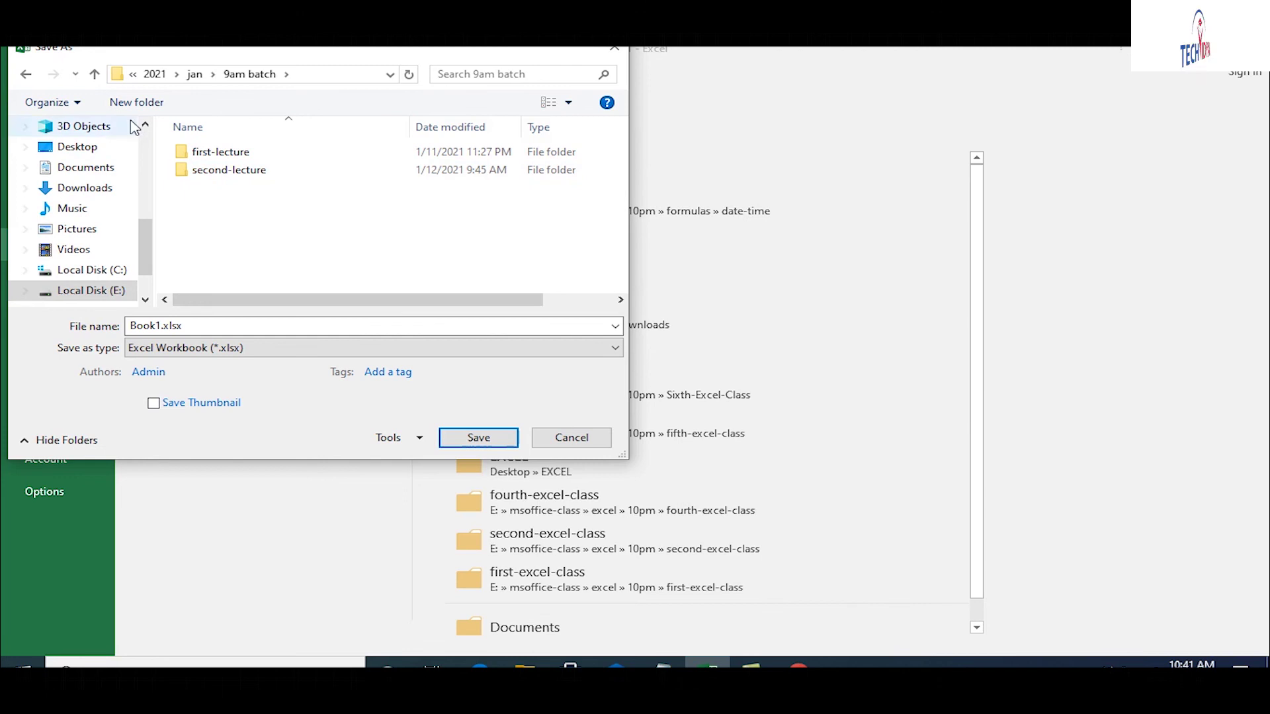
{"action": "left_click", "coordinate": [94, 74]}
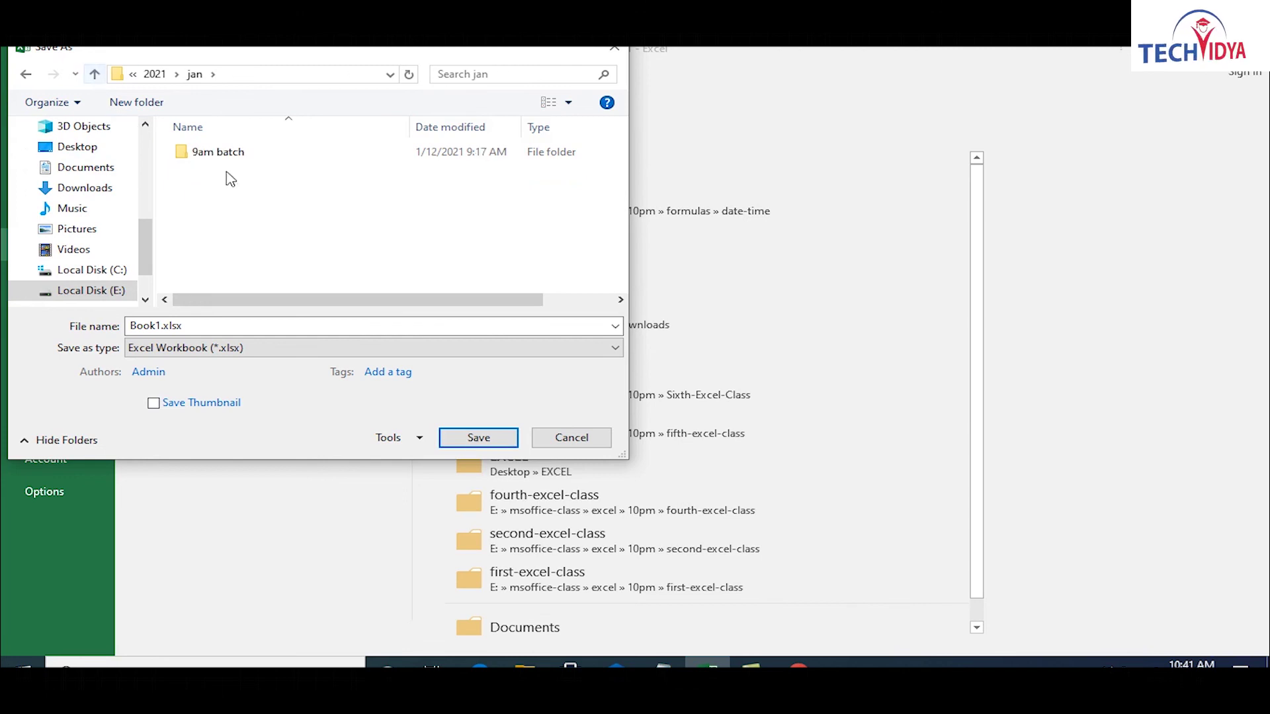
{"action": "left_click", "coordinate": [94, 74]}
{"action": "left_click", "coordinate": [95, 74]}
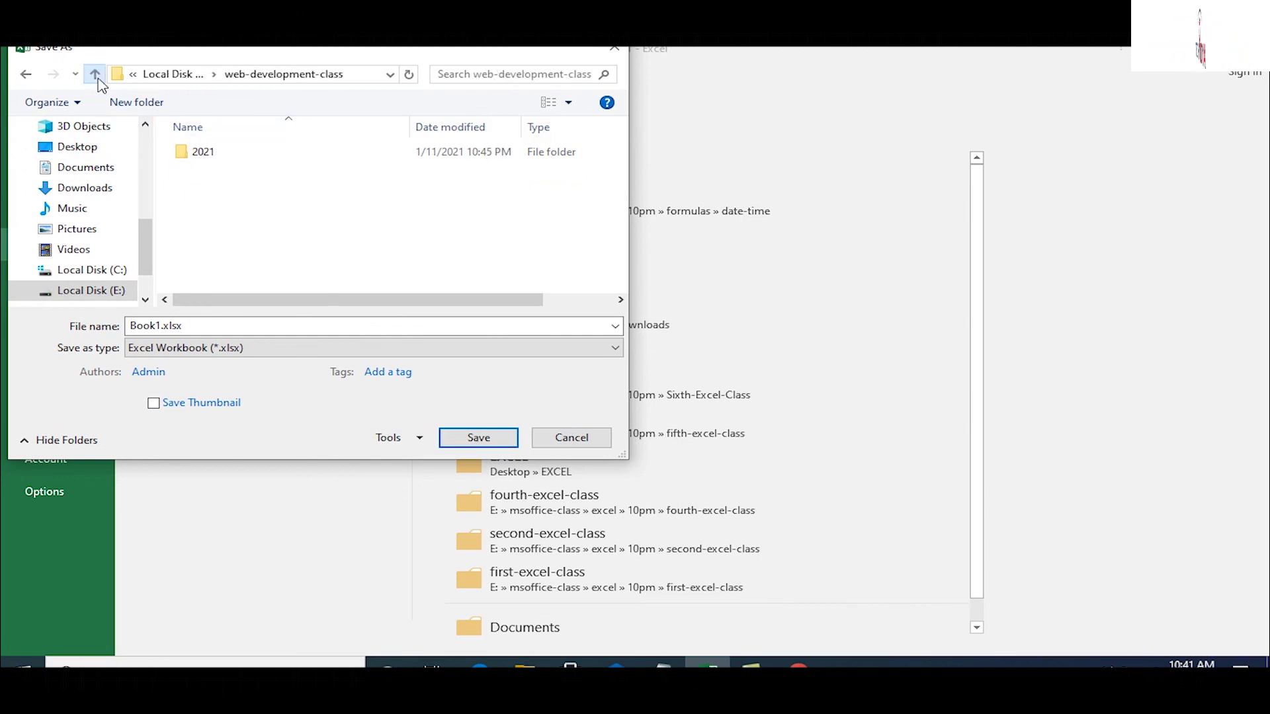
{"action": "left_click", "coordinate": [76, 147]}
- Browse from the msoffice-class shortcut through excel and 10pm to the formulas folder as the save location
{"action": "left_click", "coordinate": [423, 300]}
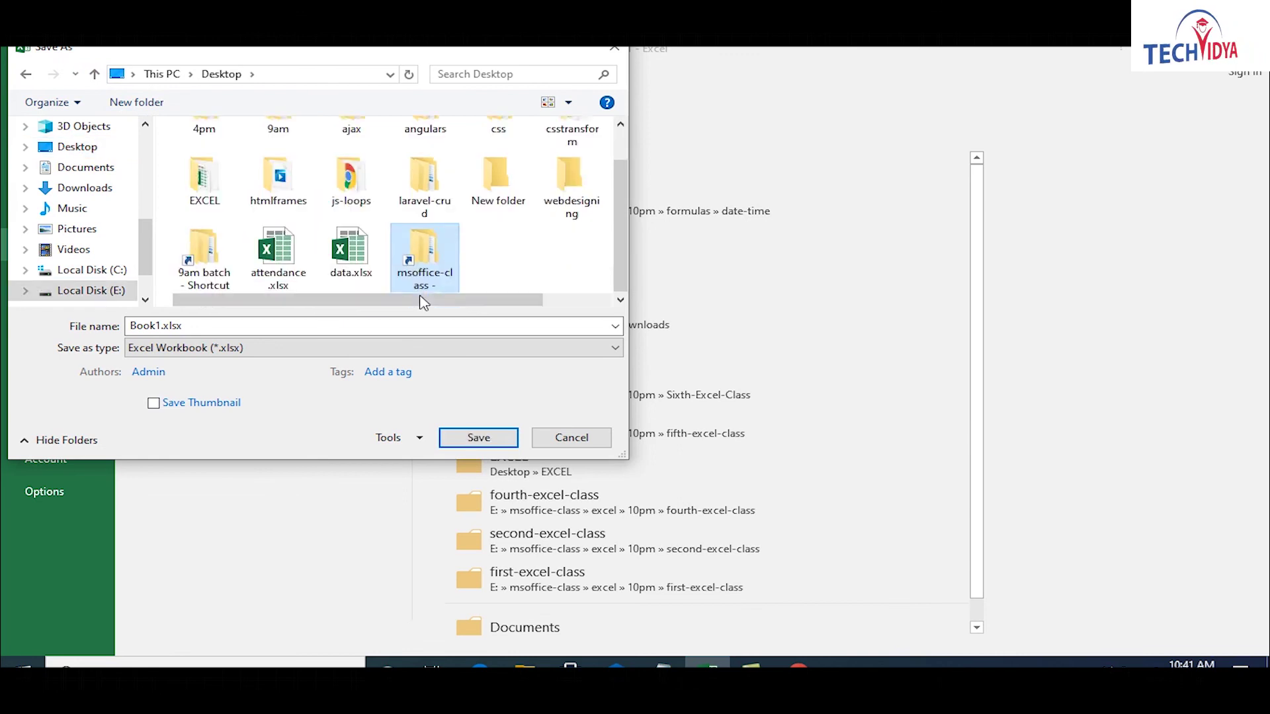
{"action": "double_click", "coordinate": [423, 296]}
{"action": "double_click", "coordinate": [208, 165]}
{"action": "left_click", "coordinate": [209, 157]}
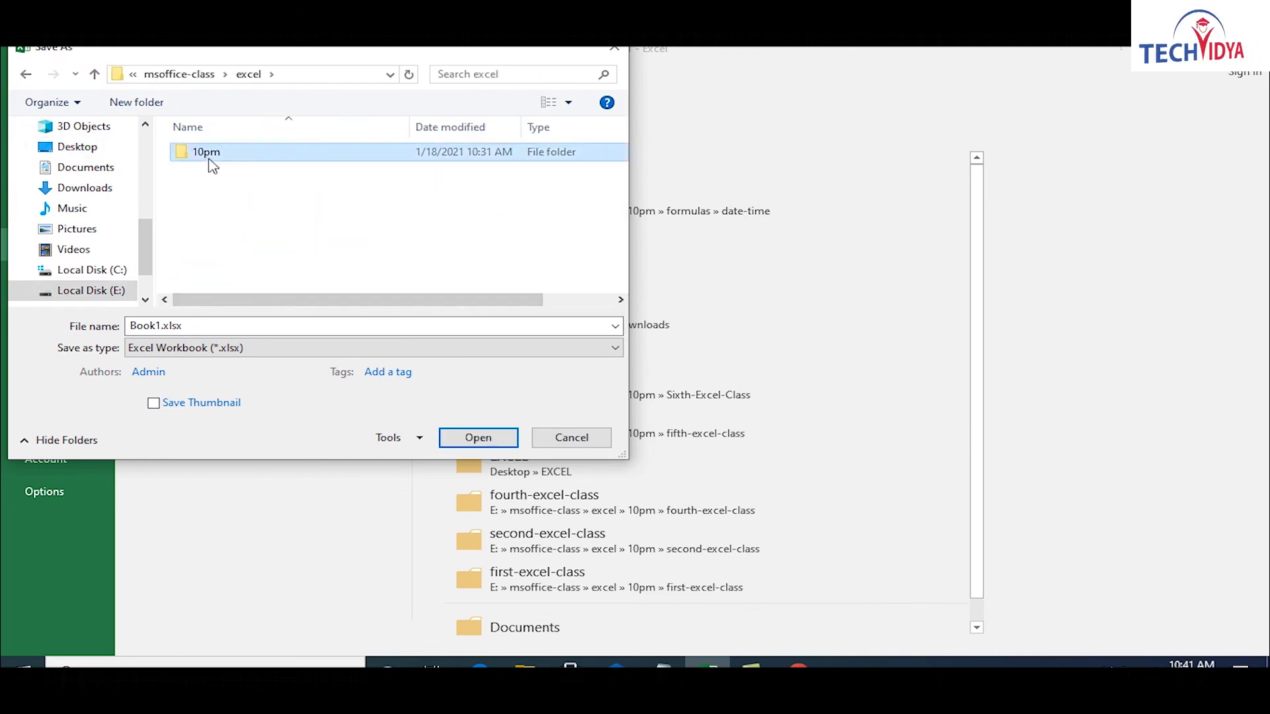
{"action": "double_click", "coordinate": [209, 158]}
{"action": "double_click", "coordinate": [212, 107]}
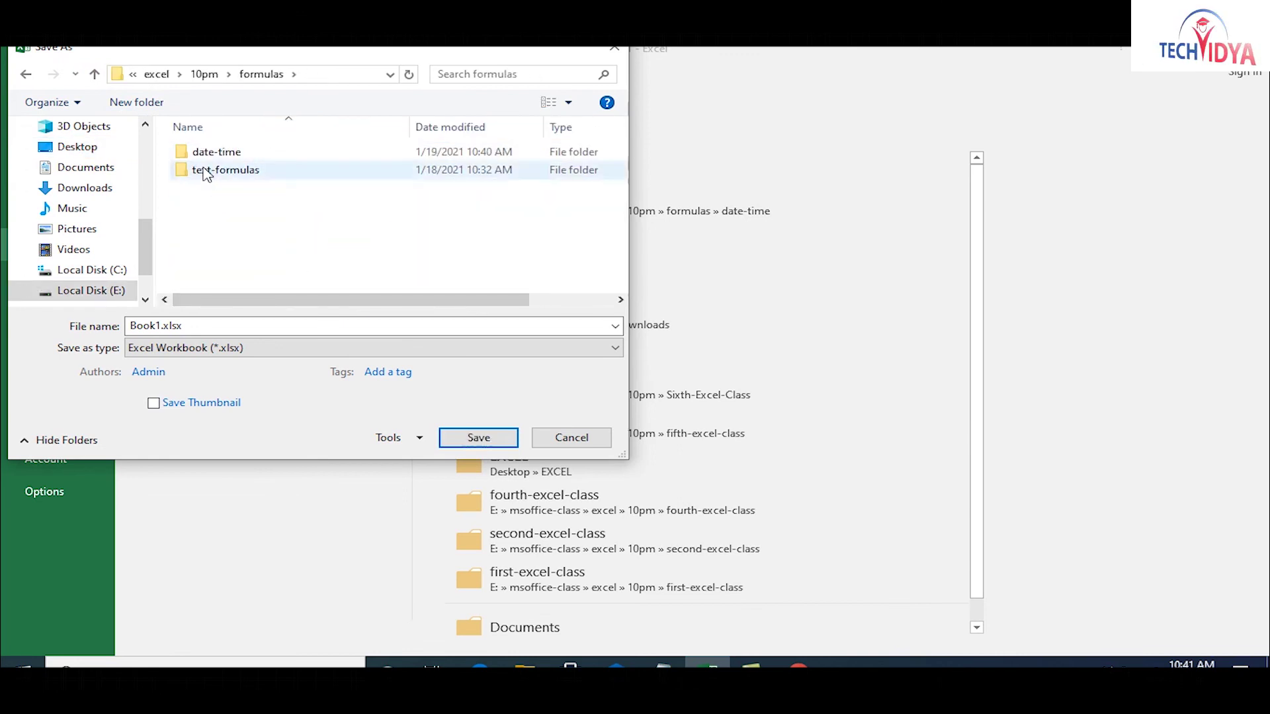
- Create a new folder named math-form inside the formulas folder and open it
{"action": "left_click", "coordinate": [123, 110]}
{"action": "type", "text": "math-form"}
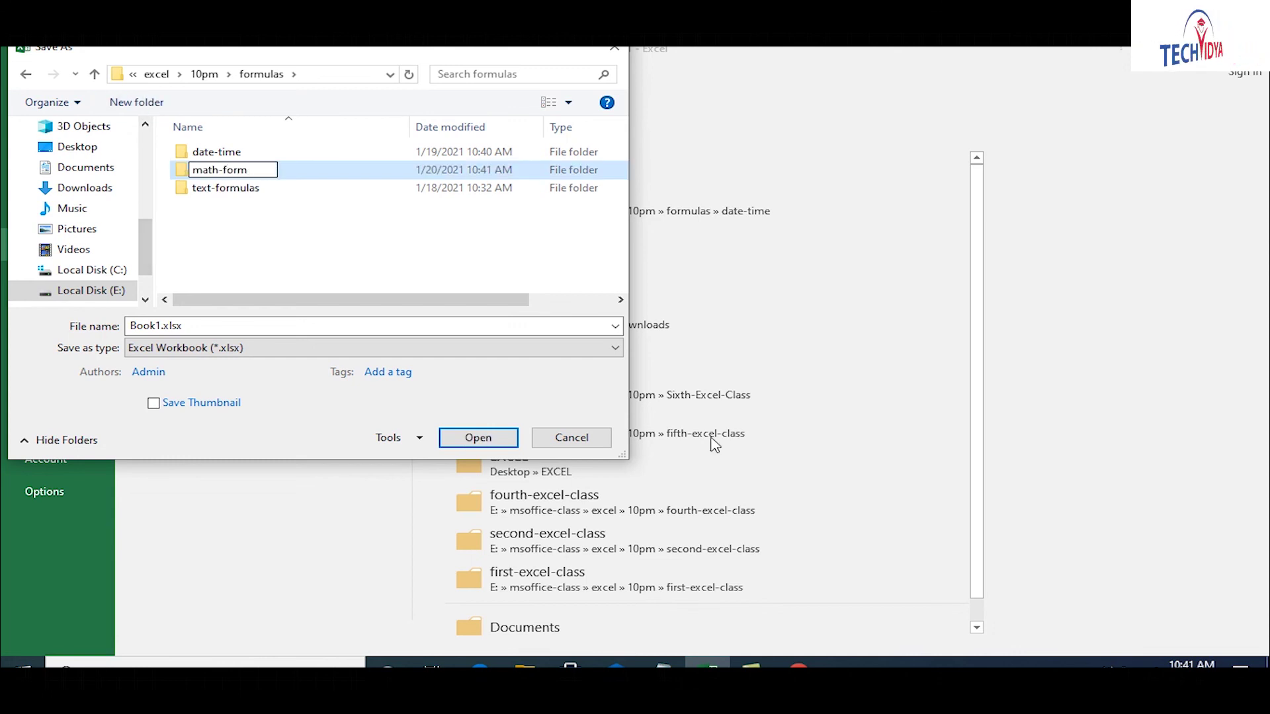
{"action": "key", "text": "Return"}
{"action": "key", "text": "Return"}
- Save the workbook in the new folder under the file name math
{"action": "key", "text": "Tab"}
{"action": "type", "text": "math"}
{"action": "key", "text": "Return"}
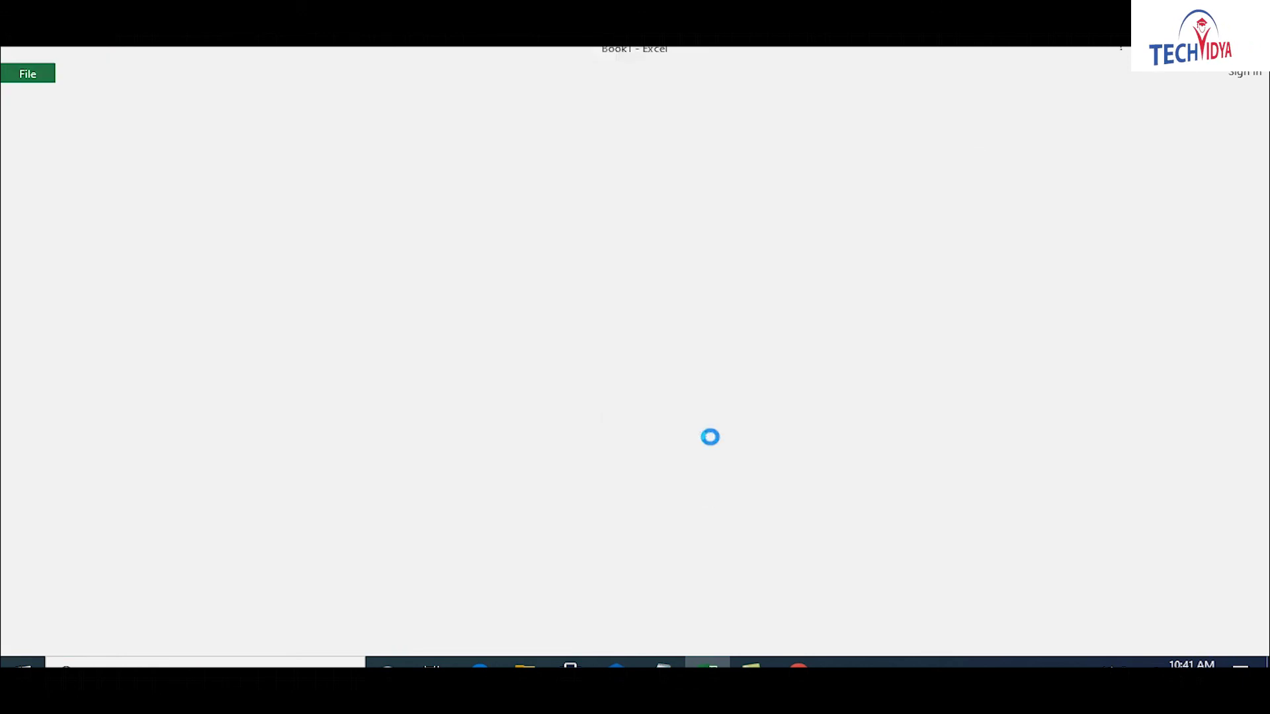